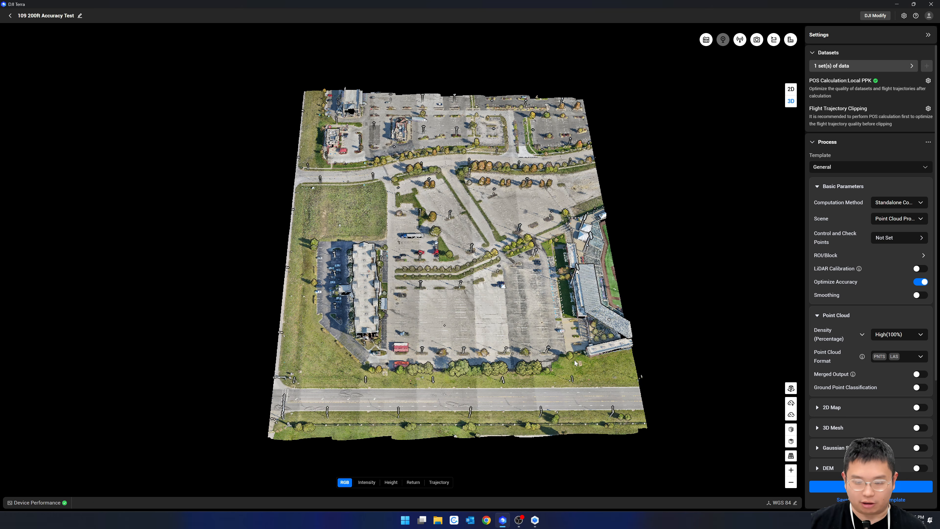
Step: Switch to DJI Modify and look over the Project2 point cloud
{"action": "left_click", "coordinate": [537, 519]}
{"action": "left_click", "coordinate": [526, 446]}
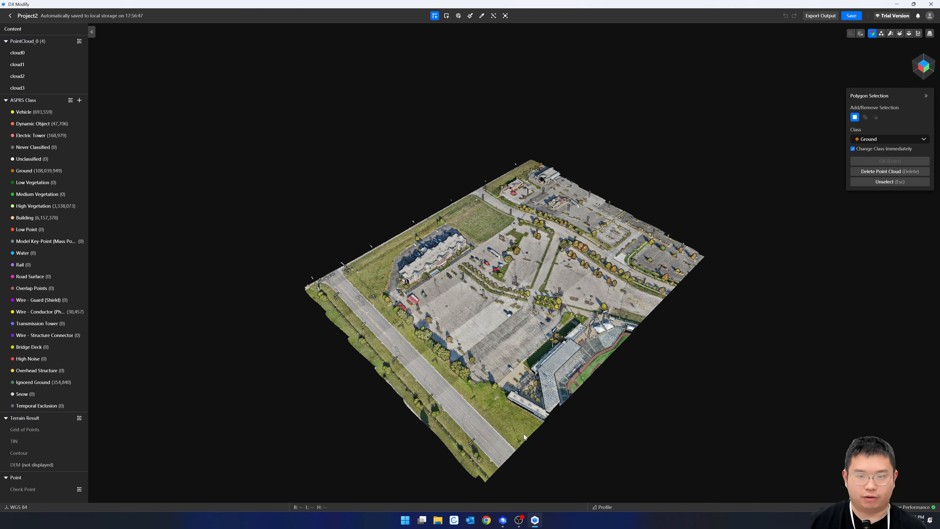
{"action": "key", "text": "Escape"}
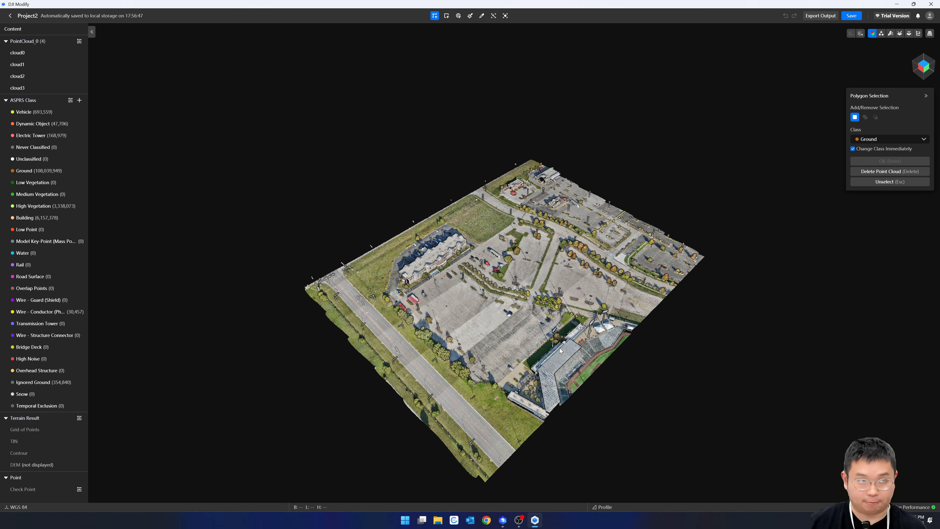
{"action": "scroll", "coordinate": [539, 330], "scroll_direction": "down", "scroll_amount": 3}
{"action": "scroll", "coordinate": [447, 340], "scroll_direction": "up", "scroll_amount": 4}
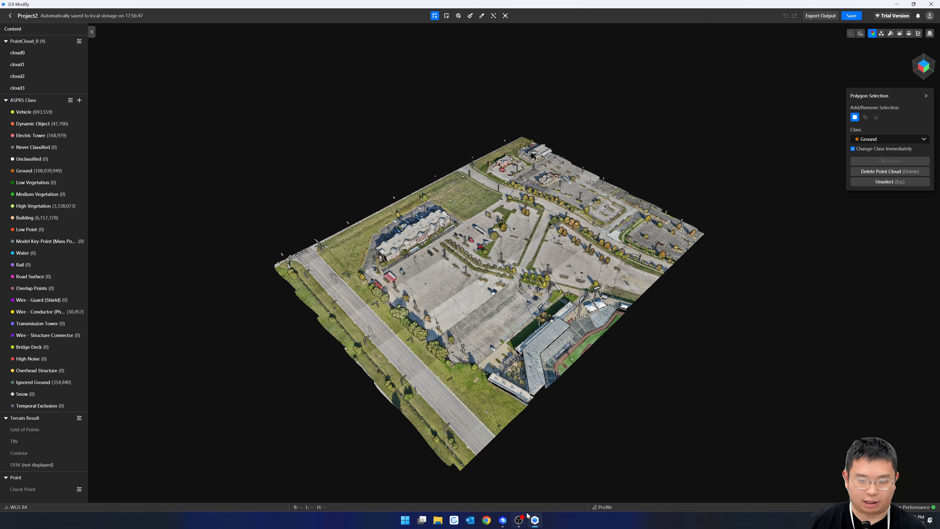
Step: Switch to DJI Terra and examine the RGB point cloud, from the whole site down to the vehicles on the road
{"action": "left_click", "coordinate": [503, 520]}
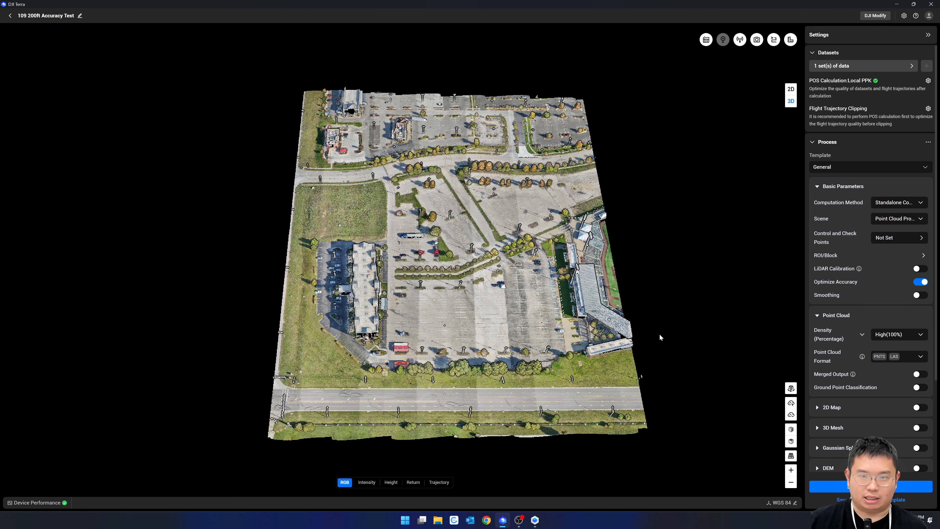
{"action": "scroll", "coordinate": [628, 322], "scroll_direction": "down", "scroll_amount": 2}
{"action": "scroll", "coordinate": [606, 345], "scroll_direction": "up", "scroll_amount": 2}
{"action": "scroll", "coordinate": [616, 365], "scroll_direction": "down", "scroll_amount": 3}
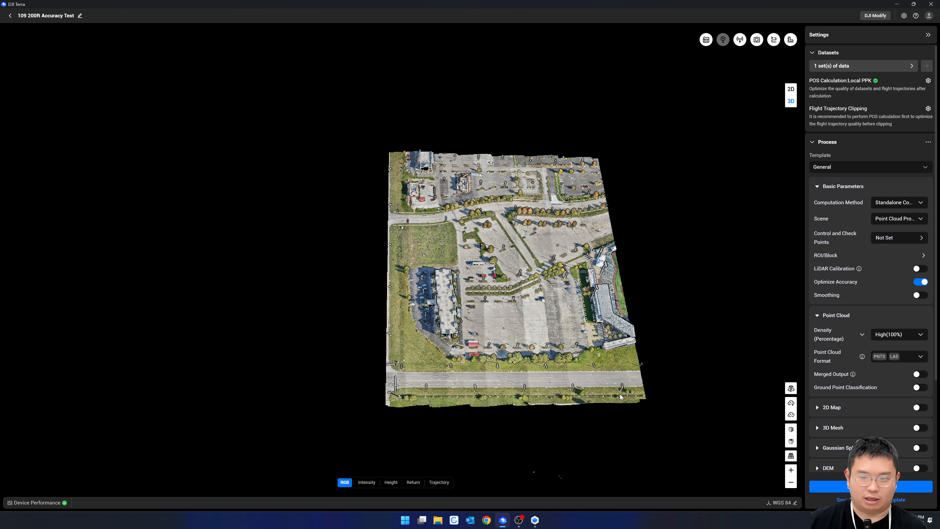
{"action": "scroll", "coordinate": [610, 382], "scroll_direction": "down", "scroll_amount": 2}
{"action": "scroll", "coordinate": [606, 383], "scroll_direction": "up", "scroll_amount": 2}
{"action": "left_click_drag", "start_coordinate": [613, 409], "coordinate": [567, 346]}
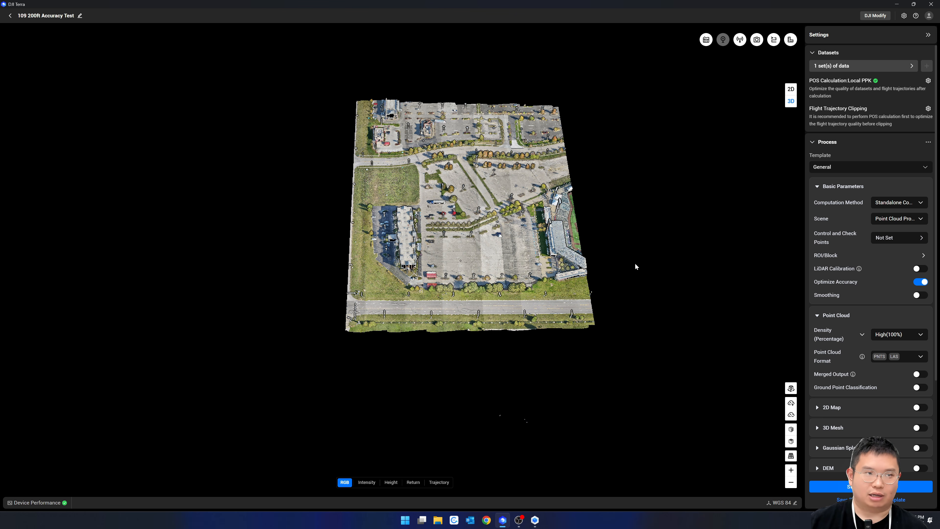
{"action": "middle_click_drag", "start_coordinate": [523, 283], "coordinate": [458, 391]}
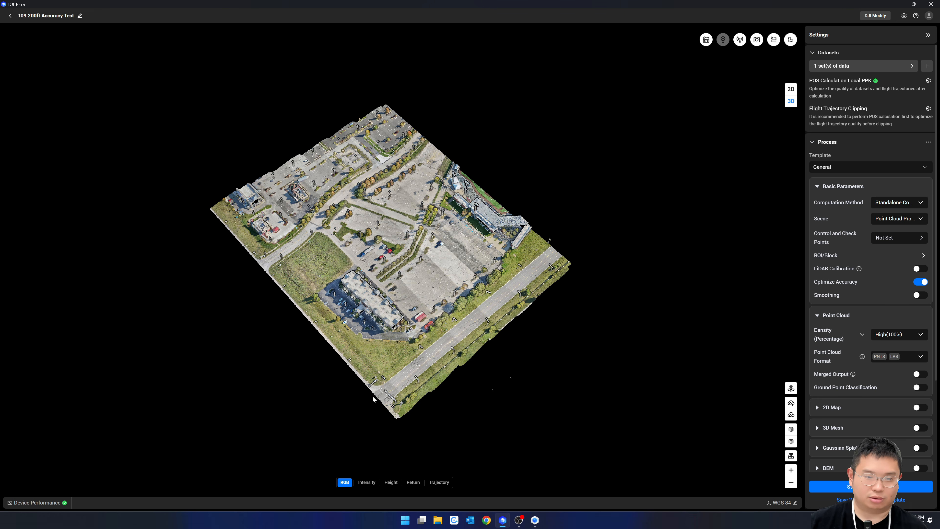
{"action": "scroll", "coordinate": [440, 376], "scroll_direction": "up", "scroll_amount": 10}
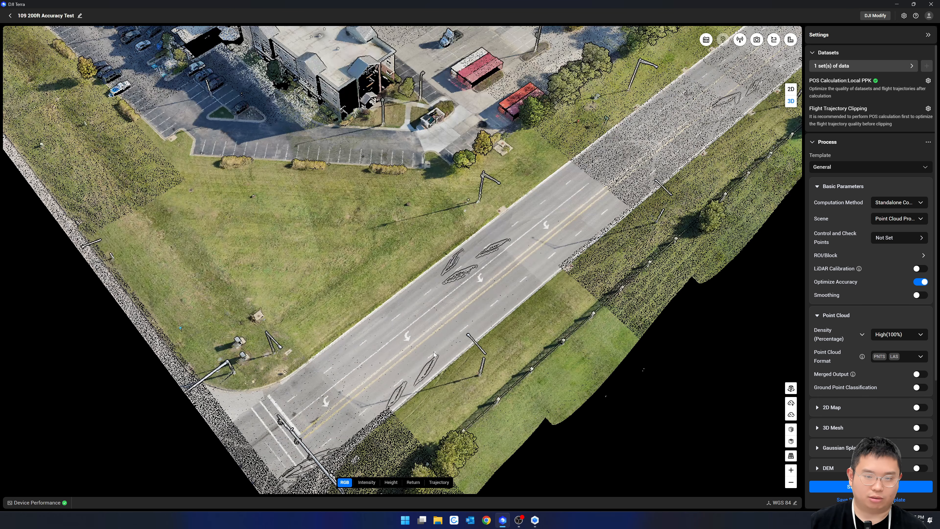
{"action": "scroll", "coordinate": [418, 386], "scroll_direction": "down", "scroll_amount": 4}
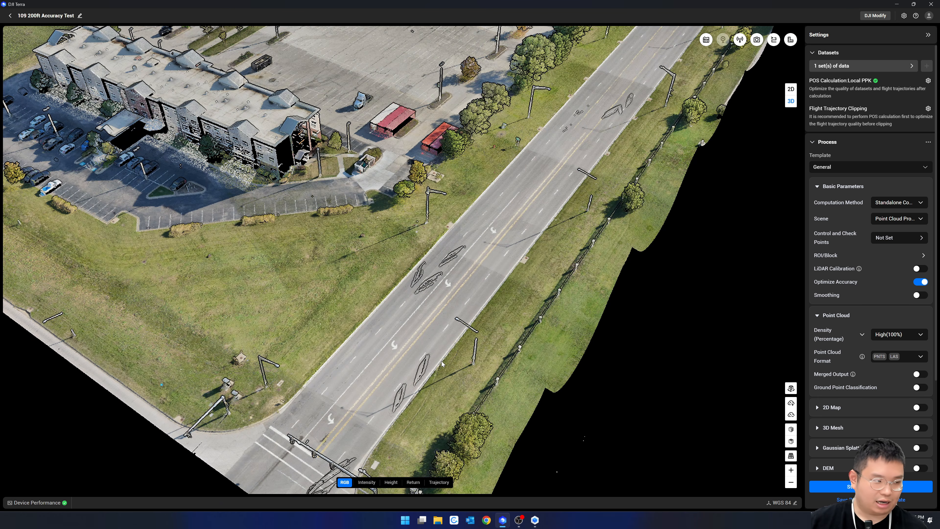
{"action": "scroll", "coordinate": [441, 361], "scroll_direction": "up", "scroll_amount": 4}
Step: Colour the point cloud by intensity and examine the vehicles and lane markings on the road up close
{"action": "left_click", "coordinate": [367, 483]}
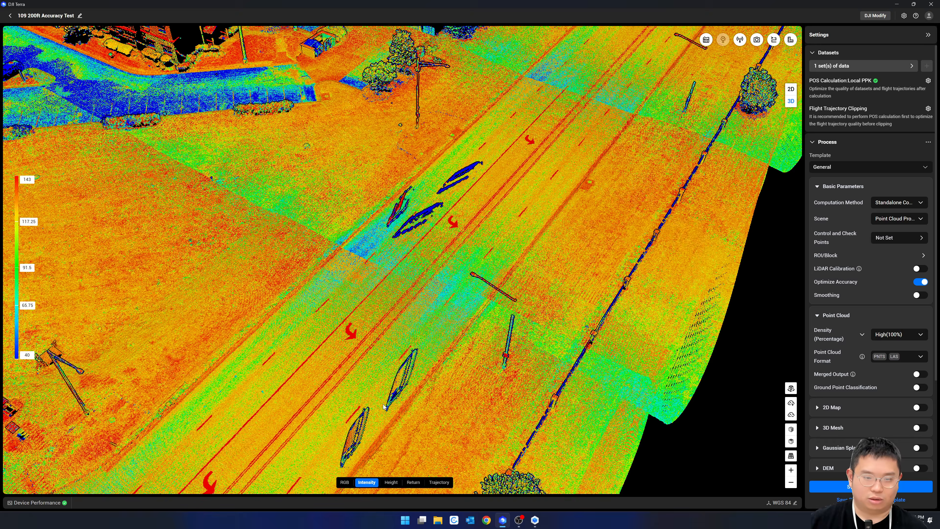
{"action": "scroll", "coordinate": [382, 399], "scroll_direction": "down", "scroll_amount": 3}
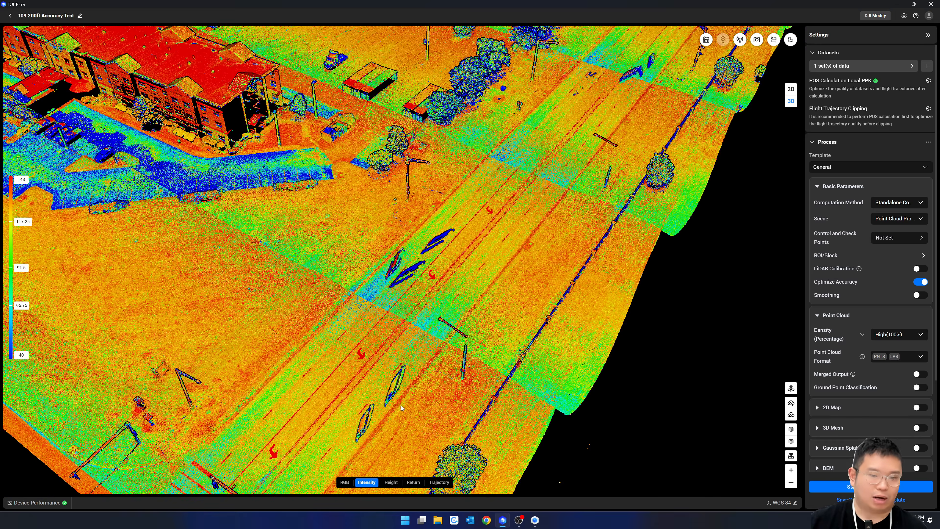
{"action": "scroll", "coordinate": [411, 393], "scroll_direction": "up", "scroll_amount": 3}
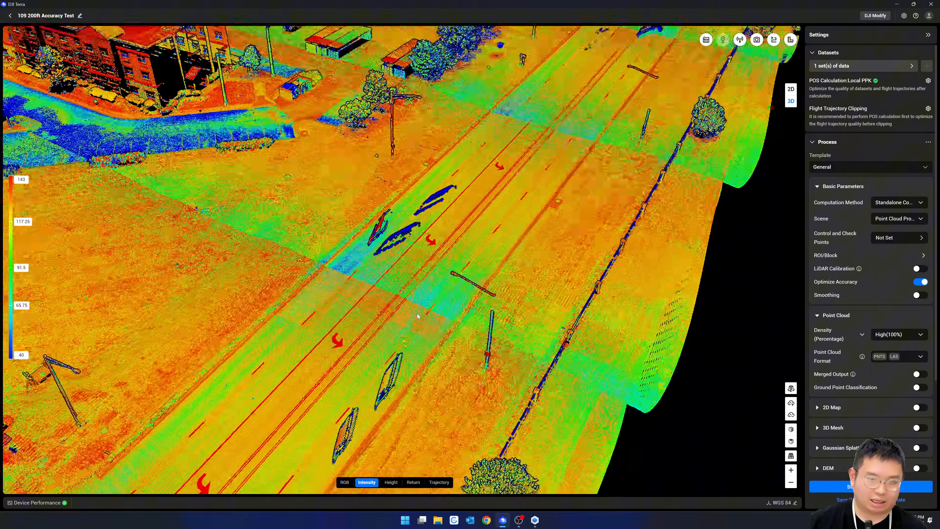
{"action": "middle_click_drag", "start_coordinate": [417, 316], "coordinate": [494, 240]}
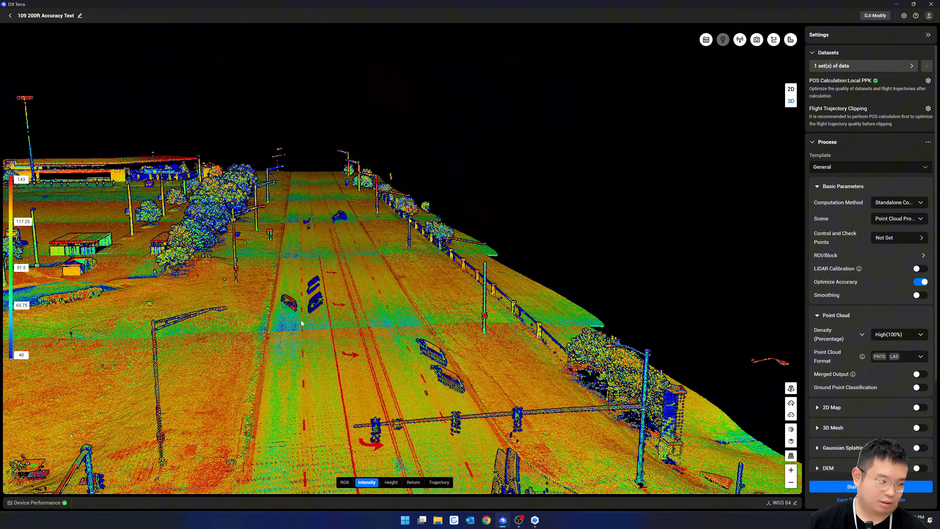
{"action": "scroll", "coordinate": [303, 320], "scroll_direction": "up", "scroll_amount": 4}
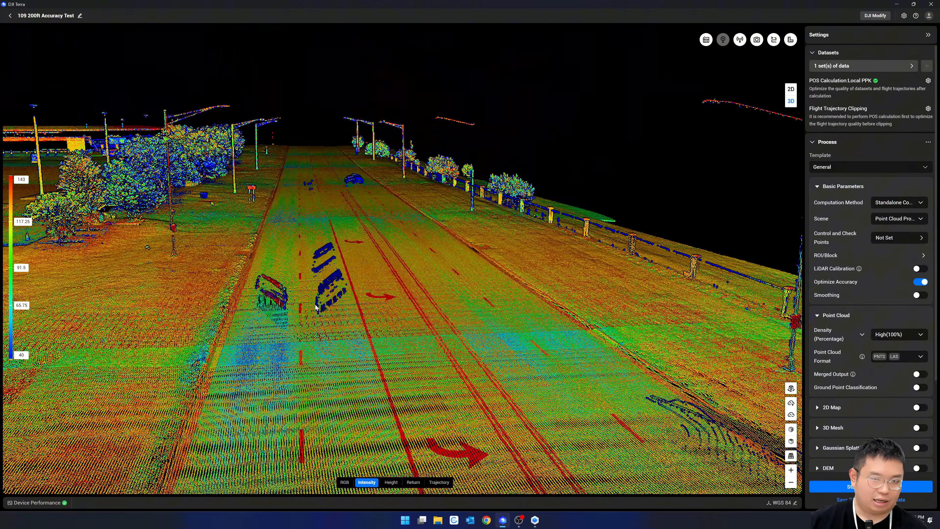
{"action": "middle_click_drag", "start_coordinate": [316, 307], "coordinate": [362, 328]}
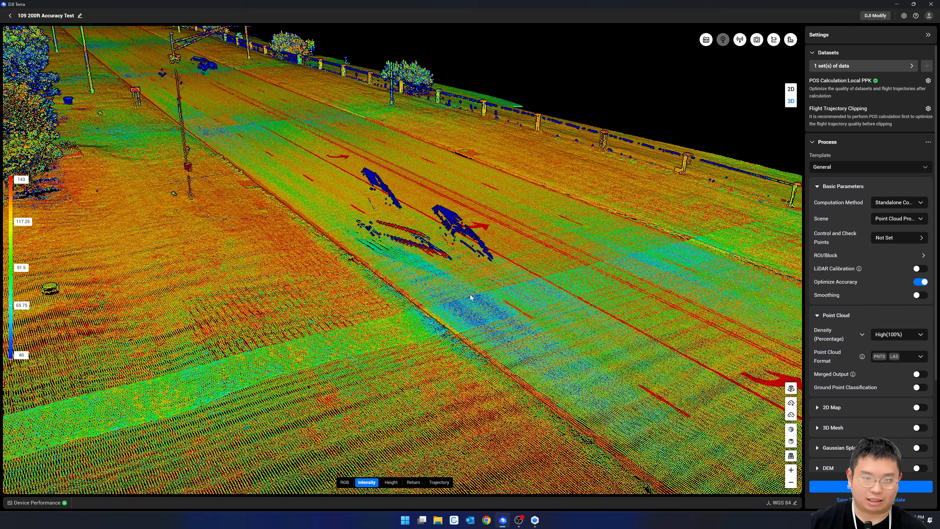
Step: Examine the intensity-coloured site in side profile and along the roadside trees for points below and above the ground
{"action": "scroll", "coordinate": [471, 295], "scroll_direction": "down", "scroll_amount": 10}
{"action": "mouse_move", "coordinate": [440, 318]}
{"action": "middle_mouse_down"}
{"action": "mouse_move", "coordinate": [365, 299]}
{"action": "mouse_move", "coordinate": [350, 257]}
{"action": "mouse_move", "coordinate": [327, 251]}
{"action": "middle_mouse_up"}
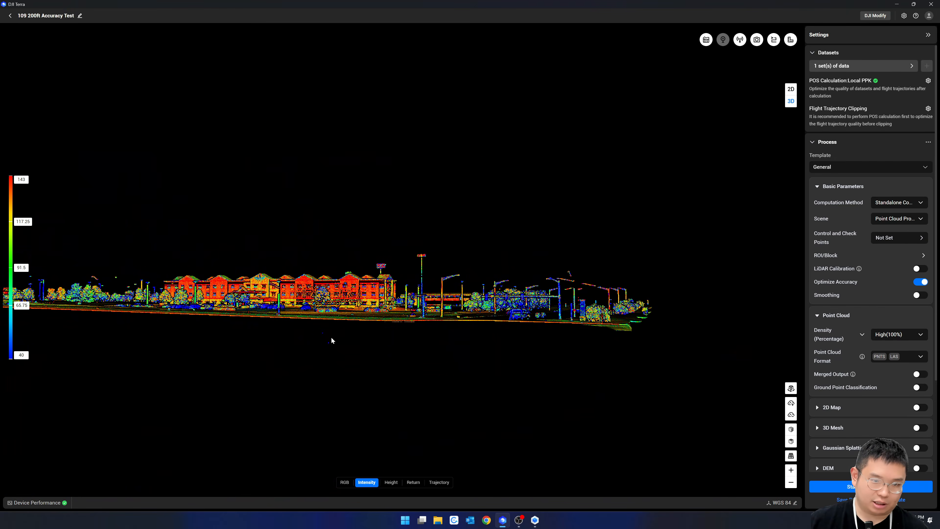
{"action": "mouse_move", "coordinate": [312, 354]}
{"action": "middle_mouse_down"}
{"action": "mouse_move", "coordinate": [241, 373]}
{"action": "mouse_move", "coordinate": [303, 369]}
{"action": "mouse_move", "coordinate": [256, 325]}
{"action": "mouse_move", "coordinate": [168, 335]}
{"action": "middle_mouse_up"}
{"action": "scroll", "coordinate": [311, 353], "scroll_direction": "down", "scroll_amount": 2}
{"action": "scroll", "coordinate": [312, 355], "scroll_direction": "up", "scroll_amount": 4}
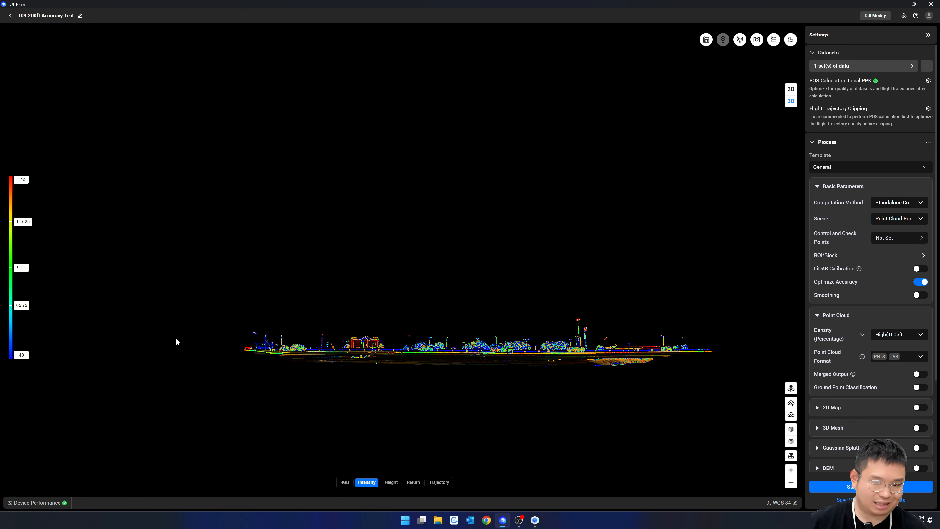
{"action": "scroll", "coordinate": [438, 356], "scroll_direction": "down", "scroll_amount": 2}
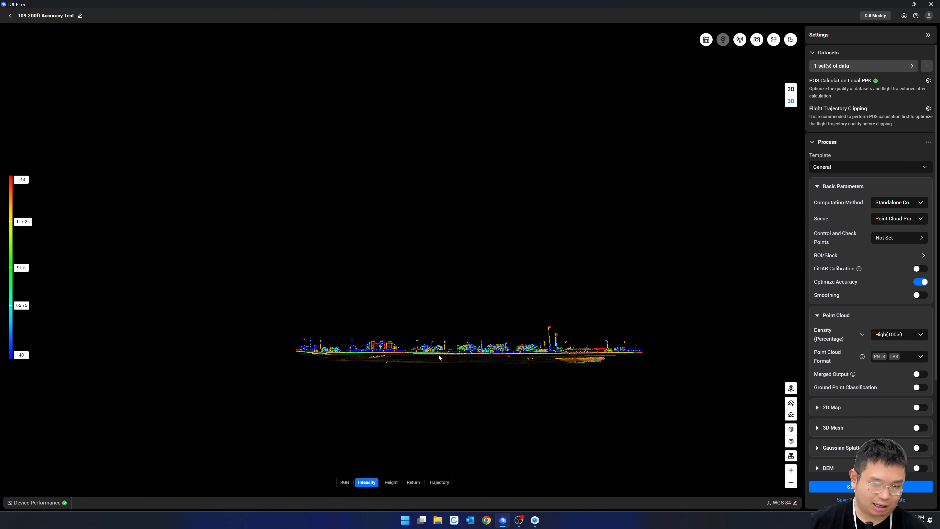
{"action": "mouse_move", "coordinate": [445, 364]}
{"action": "middle_mouse_down"}
{"action": "mouse_move", "coordinate": [399, 354]}
{"action": "mouse_move", "coordinate": [339, 361]}
{"action": "mouse_move", "coordinate": [404, 367]}
{"action": "middle_mouse_up"}
{"action": "middle_click_drag", "start_coordinate": [483, 354], "coordinate": [515, 353]}
{"action": "scroll", "coordinate": [512, 350], "scroll_direction": "up", "scroll_amount": 4}
{"action": "scroll", "coordinate": [508, 347], "scroll_direction": "up", "scroll_amount": 2}
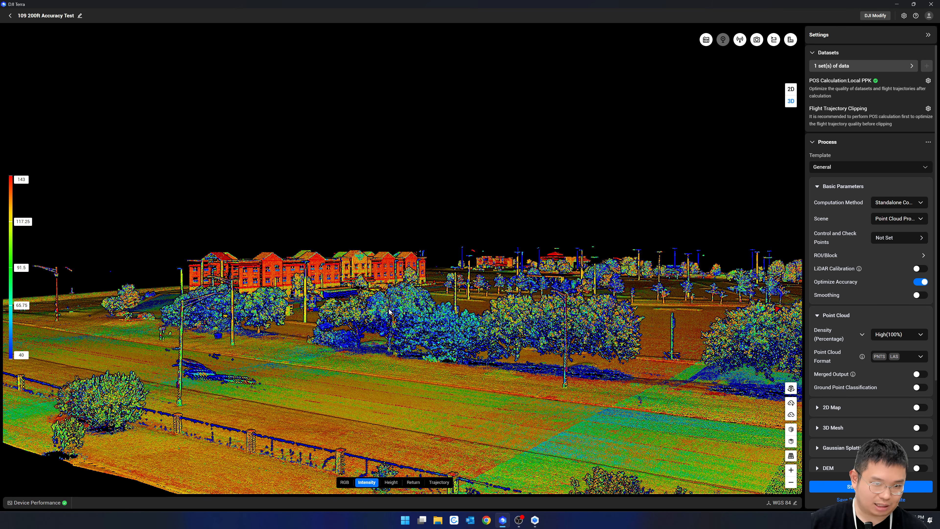
{"action": "middle_click_drag", "start_coordinate": [371, 320], "coordinate": [370, 367]}
{"action": "scroll", "coordinate": [369, 353], "scroll_direction": "down", "scroll_amount": 2}
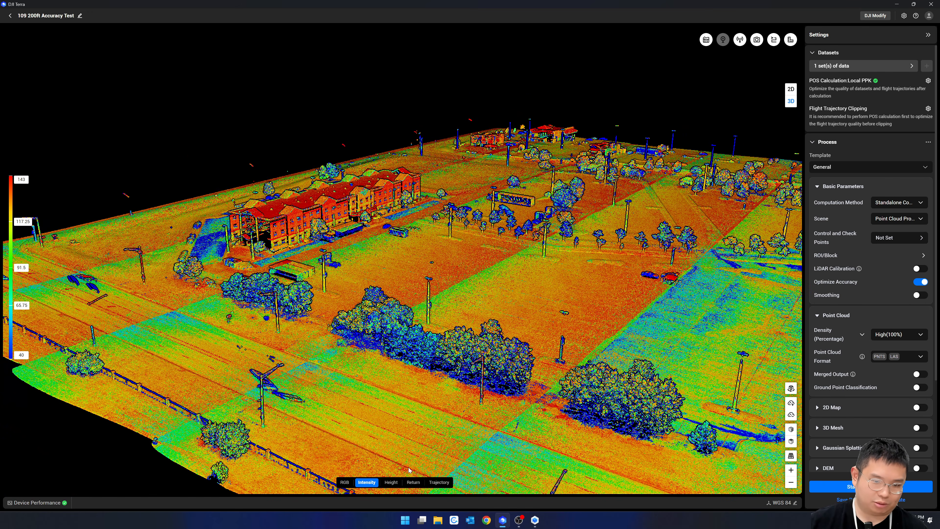
Step: Return the point cloud to RGB colouring and examine the vehicles and light poles along the road
{"action": "left_click", "coordinate": [345, 482]}
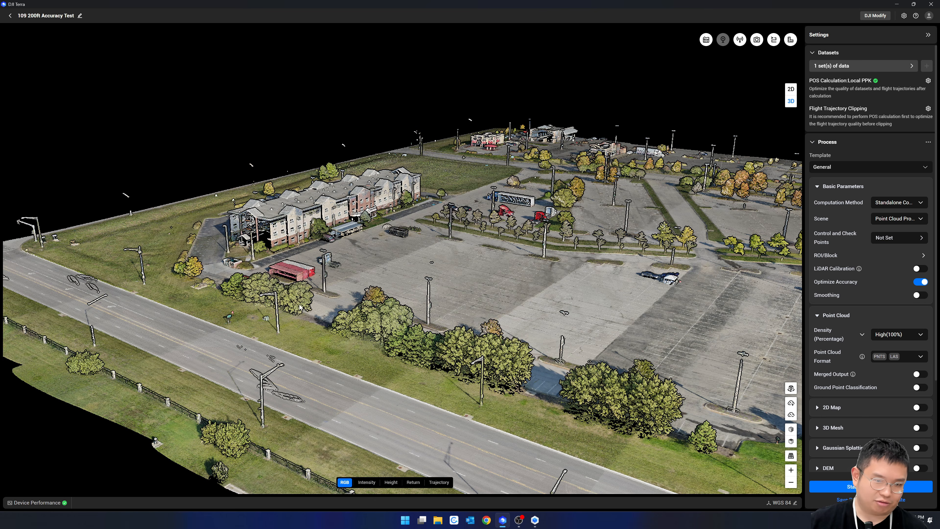
{"action": "scroll", "coordinate": [349, 360], "scroll_direction": "down", "scroll_amount": 3}
{"action": "scroll", "coordinate": [351, 366], "scroll_direction": "up", "scroll_amount": 3}
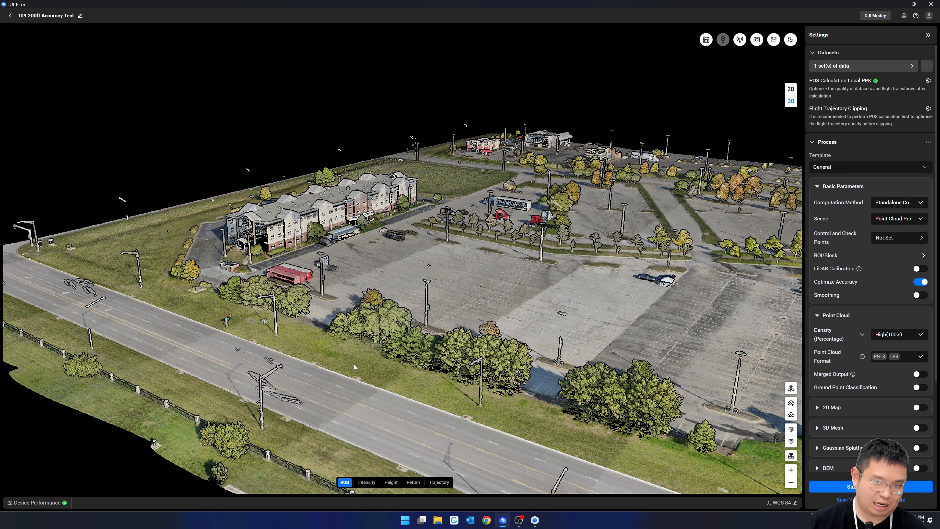
{"action": "scroll", "coordinate": [353, 364], "scroll_direction": "down", "scroll_amount": 2}
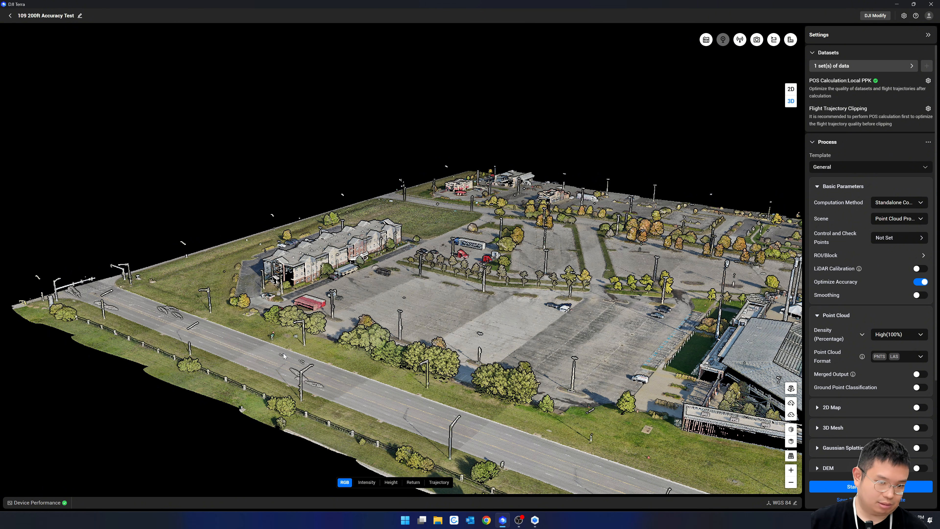
{"action": "scroll", "coordinate": [168, 317], "scroll_direction": "up", "scroll_amount": 5}
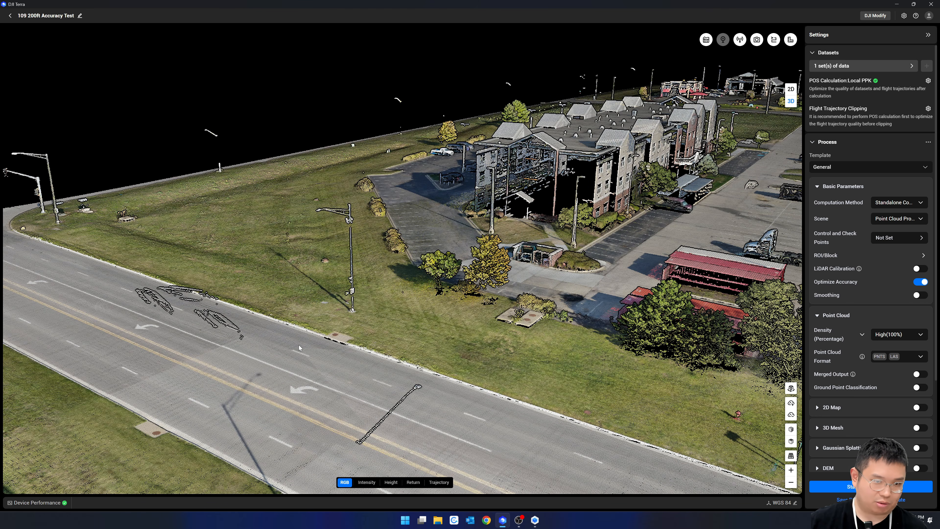
{"action": "middle_click_drag", "start_coordinate": [254, 322], "coordinate": [348, 307]}
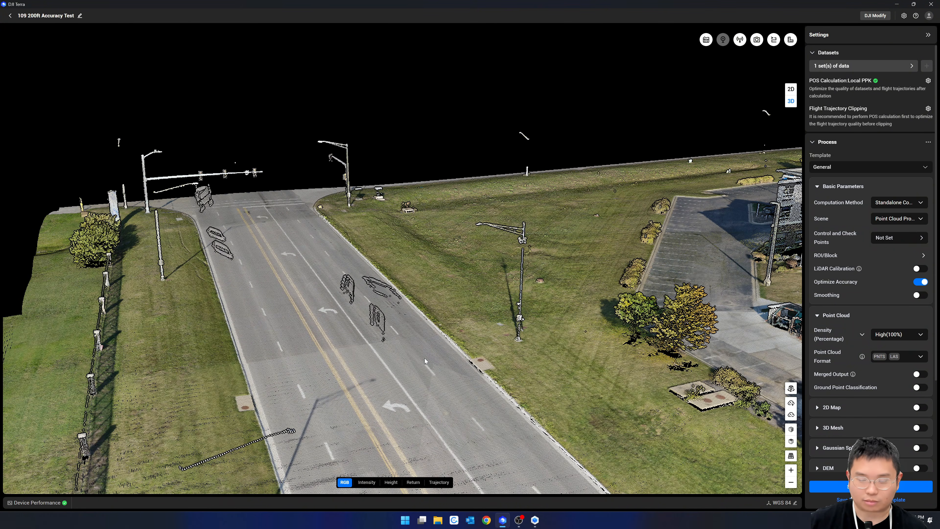
{"action": "scroll", "coordinate": [428, 357], "scroll_direction": "down", "scroll_amount": 1}
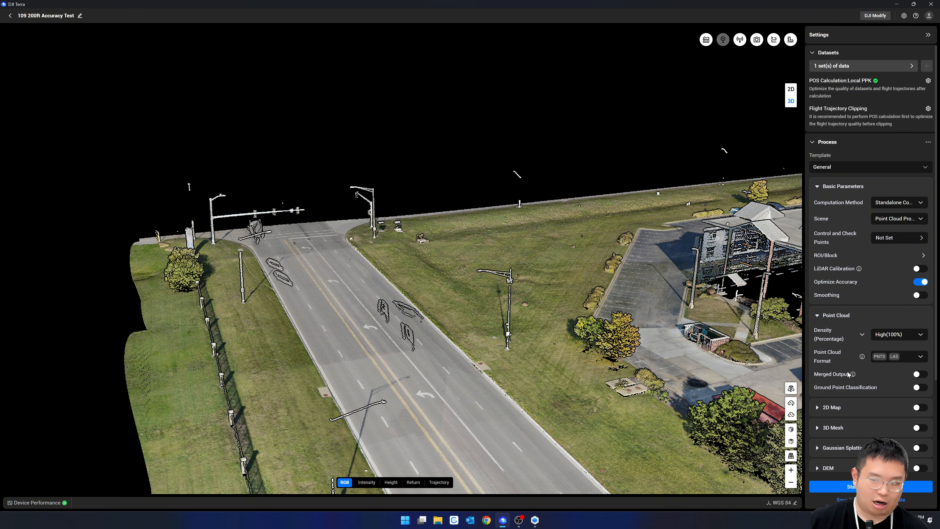
Step: Enable Ground Point Classification and review the ground type options, keeping Gentle Slope
{"action": "left_click", "coordinate": [916, 388]}
{"action": "scroll", "coordinate": [858, 388], "scroll_direction": "down", "scroll_amount": 3}
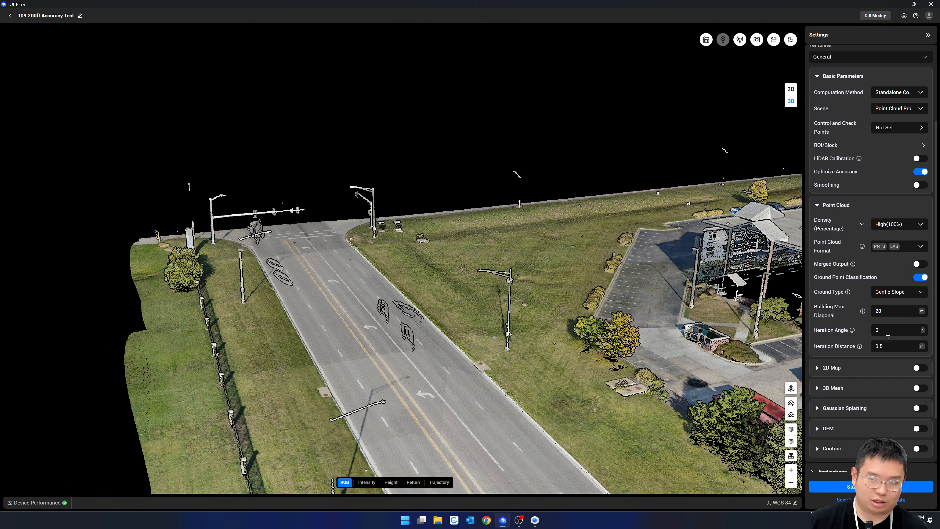
{"action": "left_click", "coordinate": [887, 296]}
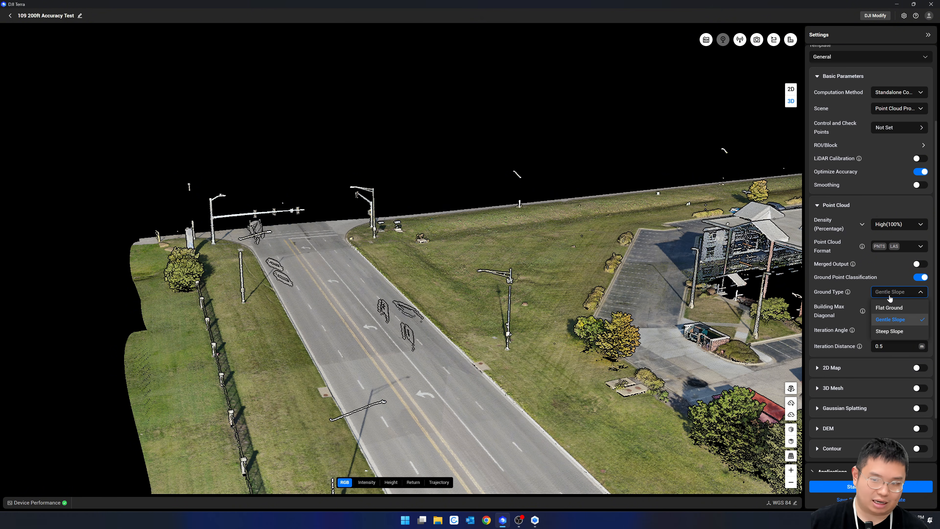
{"action": "left_click", "coordinate": [888, 296]}
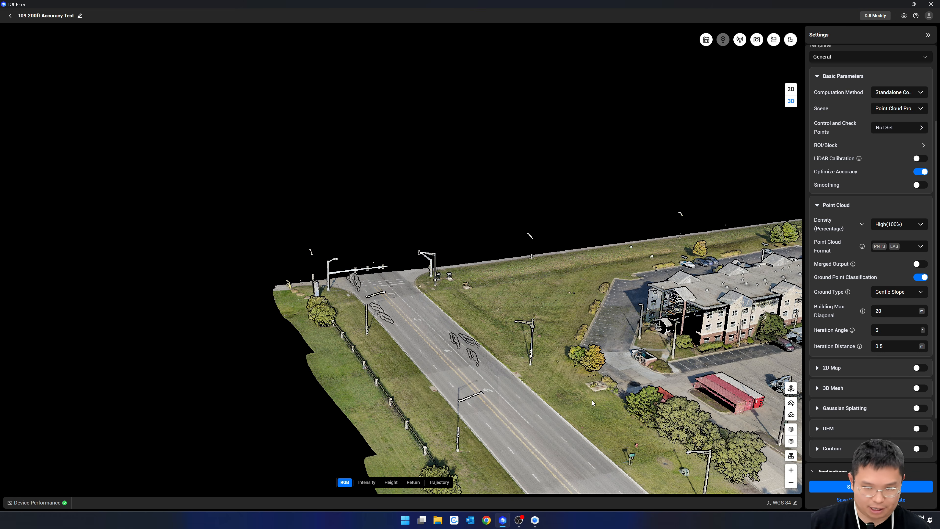
{"action": "mouse_move", "coordinate": [561, 392]}
{"action": "middle_mouse_down"}
{"action": "mouse_move", "coordinate": [567, 406]}
{"action": "mouse_move", "coordinate": [773, 443]}
{"action": "middle_mouse_up"}
{"action": "scroll", "coordinate": [519, 454], "scroll_direction": "down", "scroll_amount": 5}
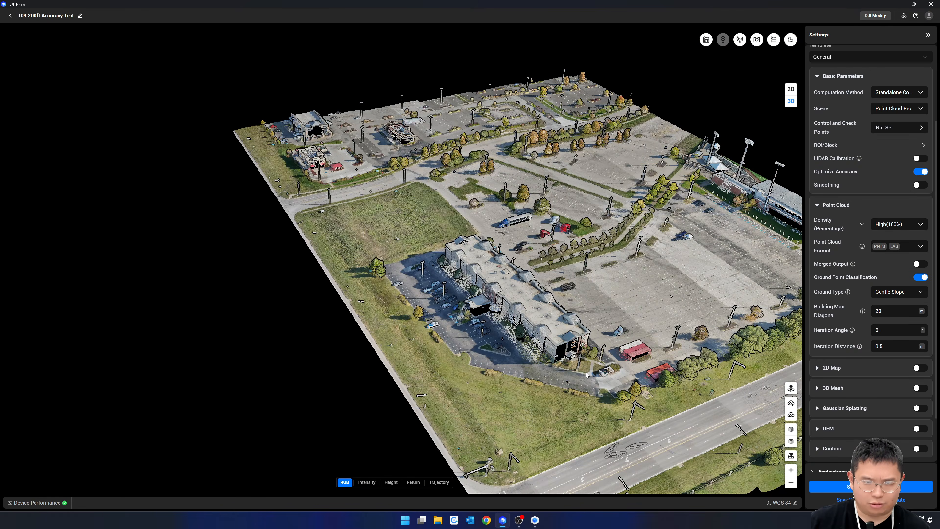
{"action": "middle_click_drag", "start_coordinate": [585, 375], "coordinate": [716, 398]}
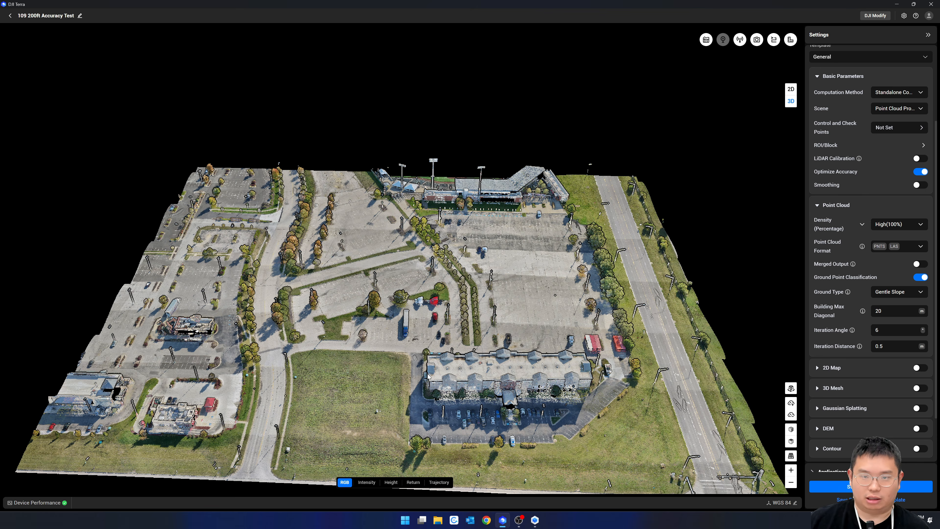
{"action": "right_click_drag", "start_coordinate": [588, 387], "coordinate": [556, 389]}
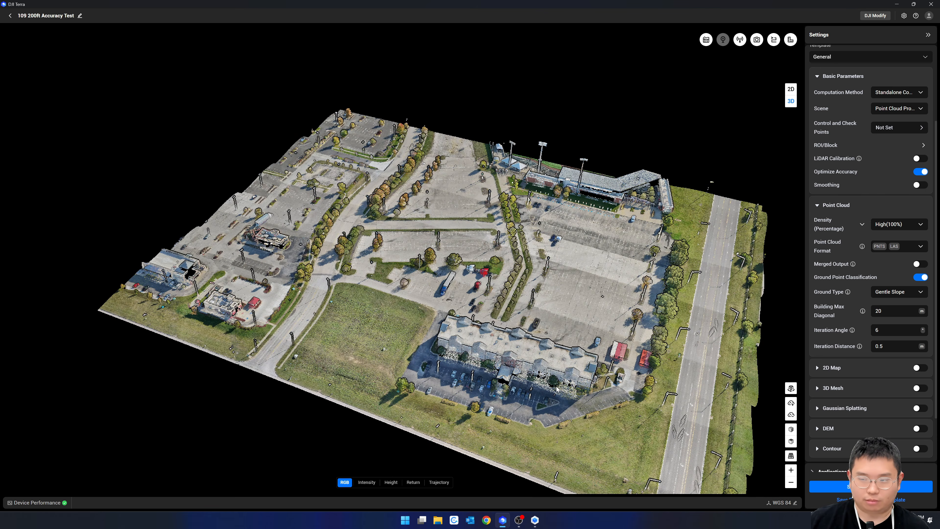
{"action": "scroll", "coordinate": [556, 389], "scroll_direction": "down", "scroll_amount": 5}
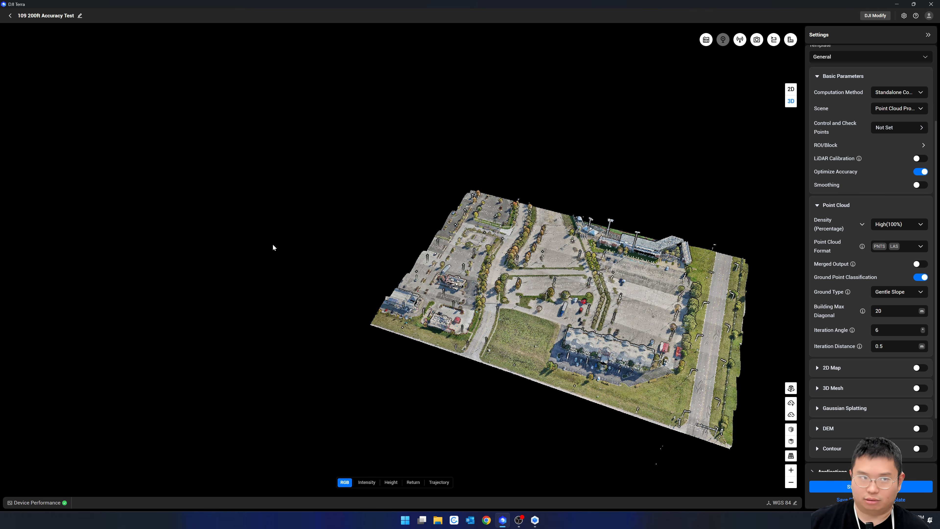
{"action": "scroll", "coordinate": [647, 324], "scroll_direction": "up", "scroll_amount": 5}
Step: Switch to DJI Modify and leave Project2 for the overview of all projects
{"action": "left_click", "coordinate": [535, 520]}
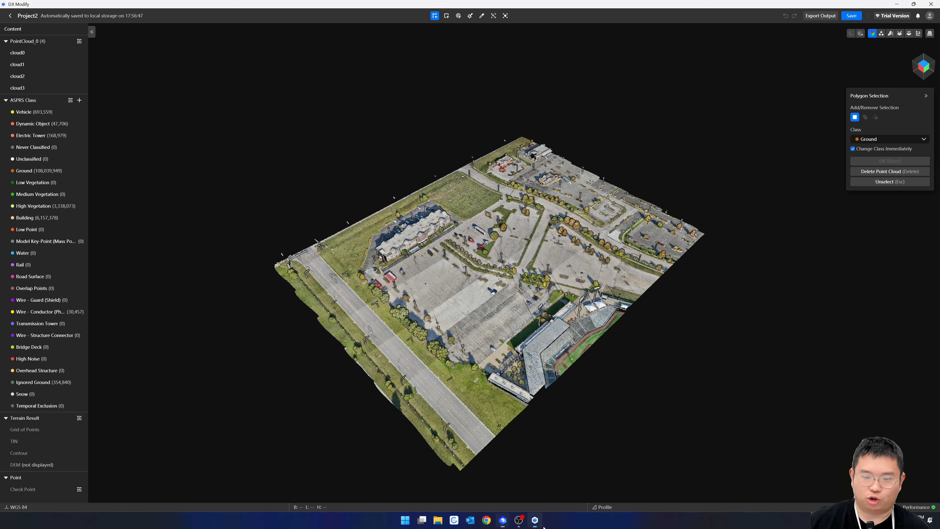
{"action": "left_click", "coordinate": [10, 16]}
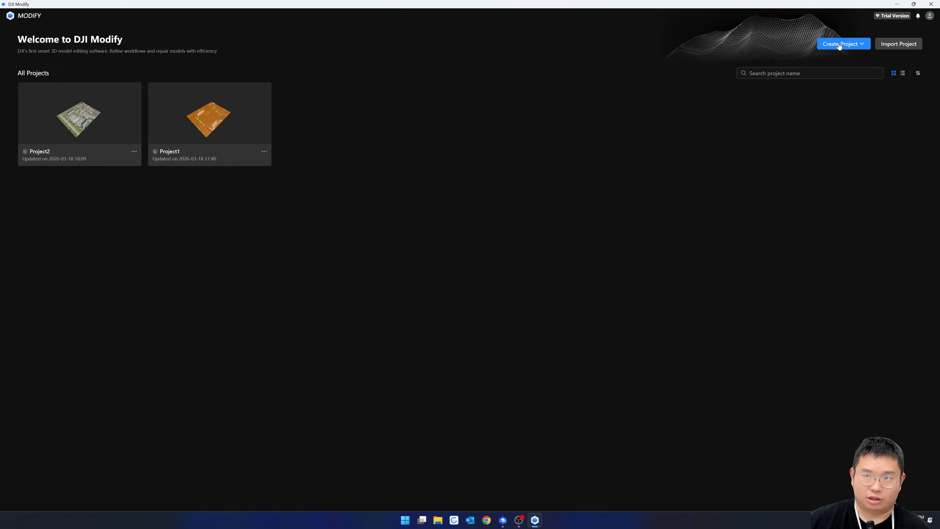
Step: Create a point cloud project named Project3 from the LAS files cloud0.las, cloud1.las, cloud2.las and cloud3.las
{"action": "left_click", "coordinate": [843, 49]}
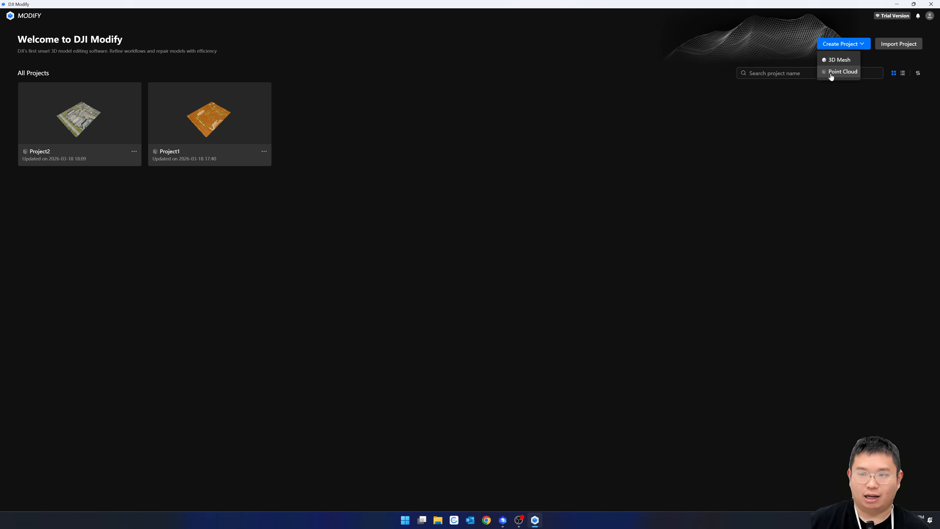
{"action": "left_click", "coordinate": [843, 72]}
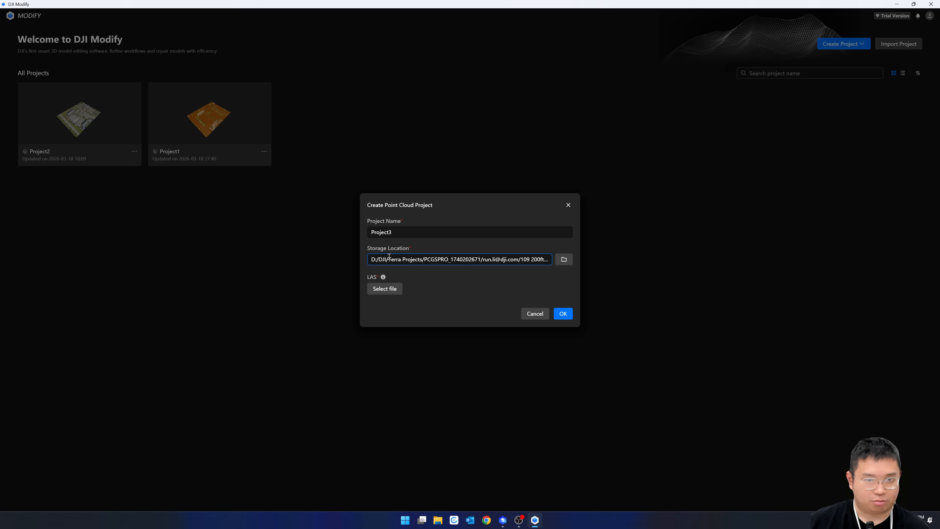
{"action": "mouse_move", "coordinate": [382, 281]}
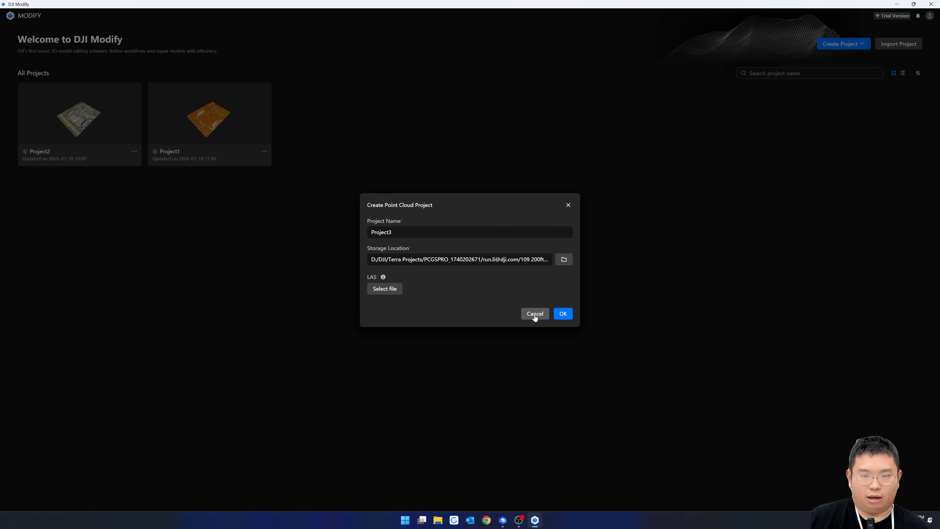
{"action": "left_click", "coordinate": [384, 291]}
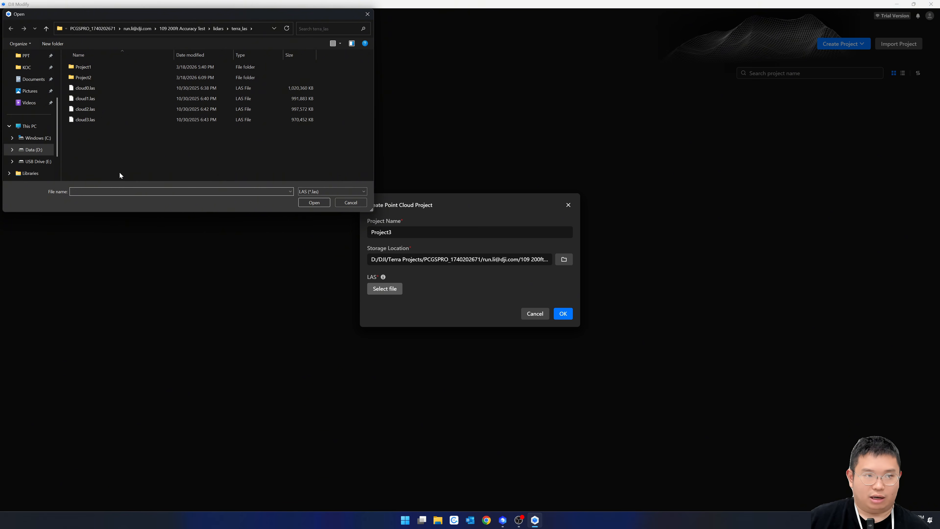
{"action": "left_click_drag", "start_coordinate": [116, 156], "coordinate": [88, 93]}
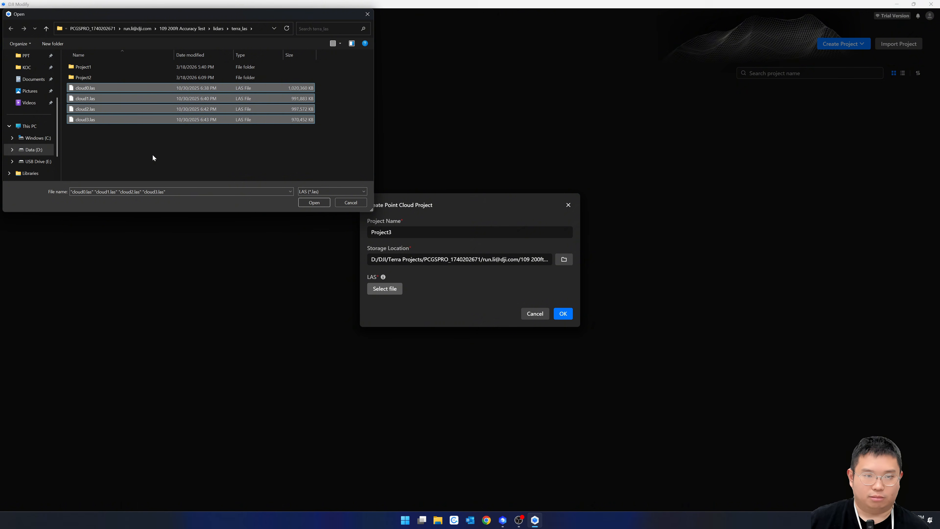
{"action": "left_click", "coordinate": [317, 202]}
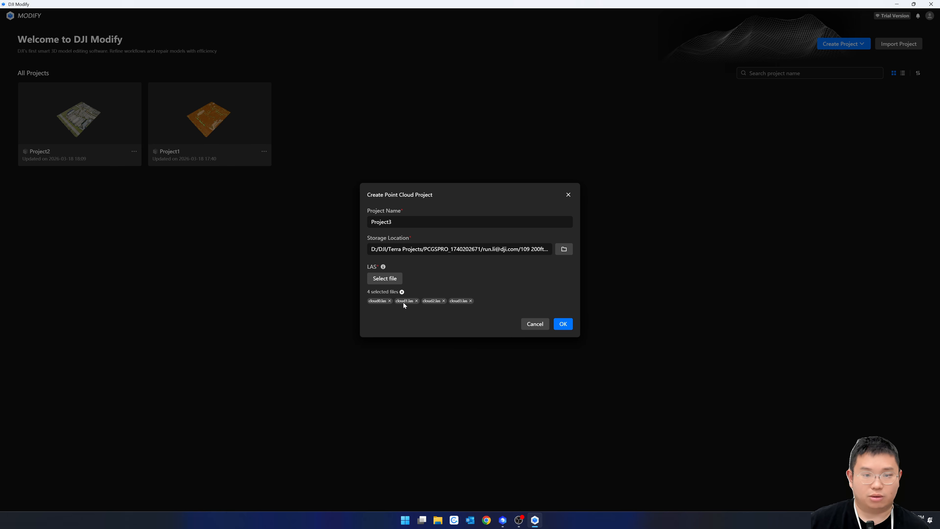
{"action": "left_click", "coordinate": [560, 325]}
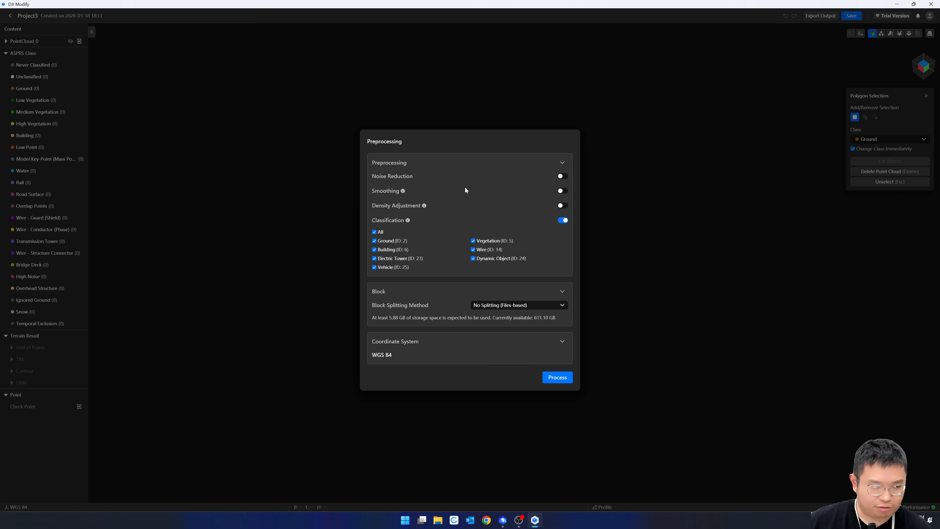
Step: Enable Noise Reduction for preprocessing and review the block splitting methods, keeping No Splitting (Files-based)
{"action": "left_click", "coordinate": [382, 167]}
{"action": "left_click", "coordinate": [389, 209]}
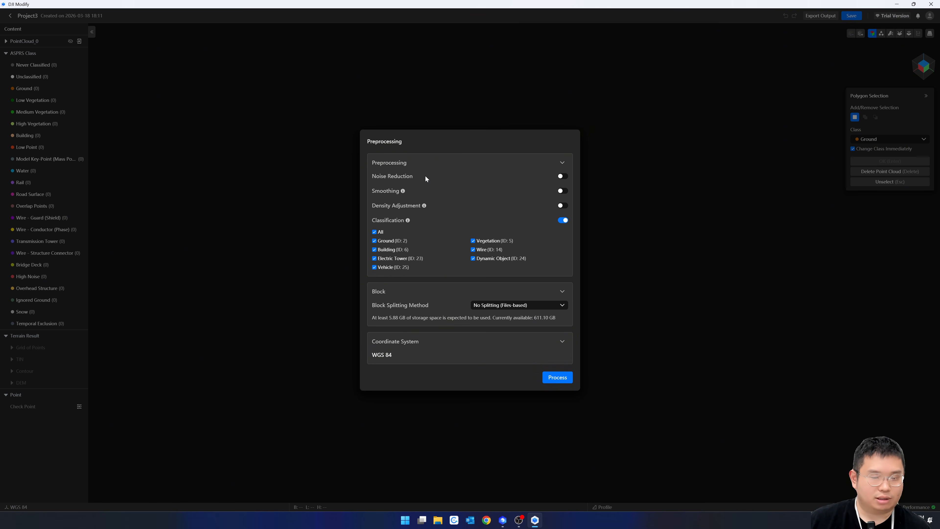
{"action": "left_click", "coordinate": [564, 177]}
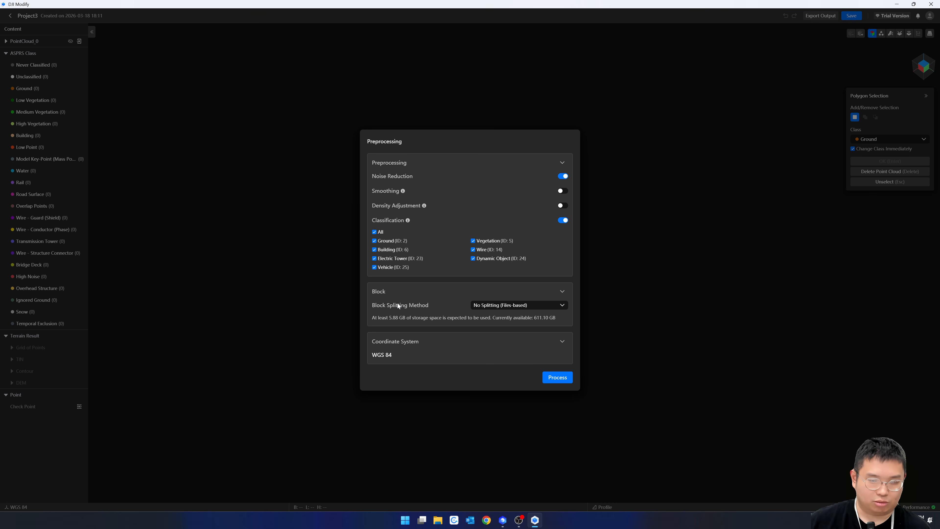
{"action": "left_click", "coordinate": [522, 307]}
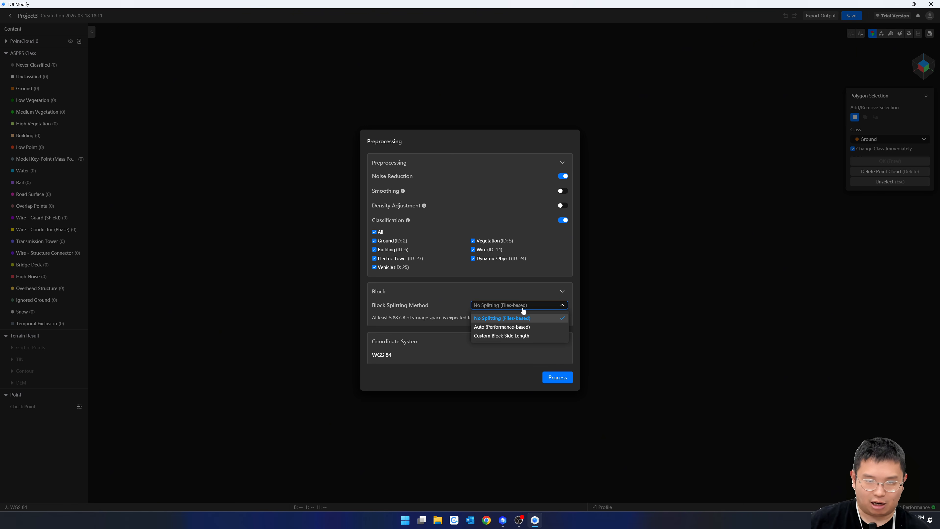
{"action": "left_click", "coordinate": [522, 307]}
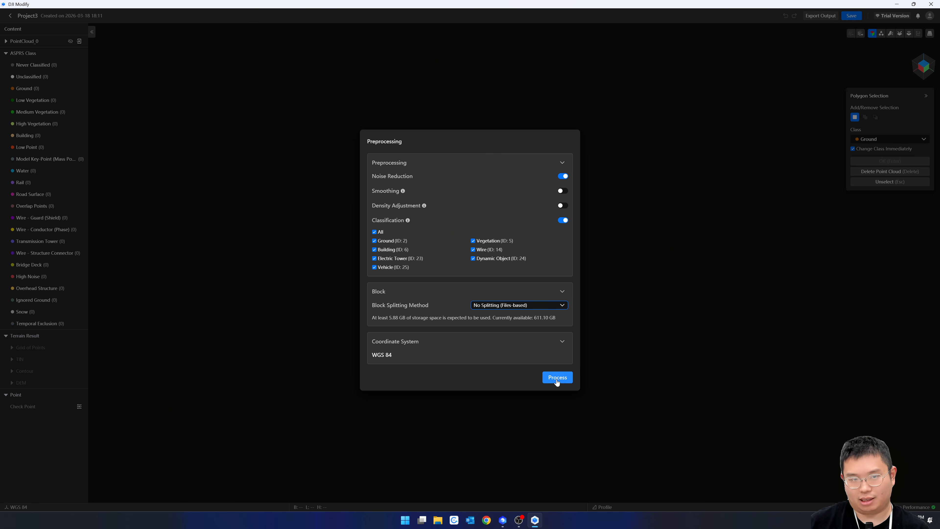
Step: Turn off Classification and Noise Reduction, and process Project3 without them
{"action": "left_click", "coordinate": [562, 221]}
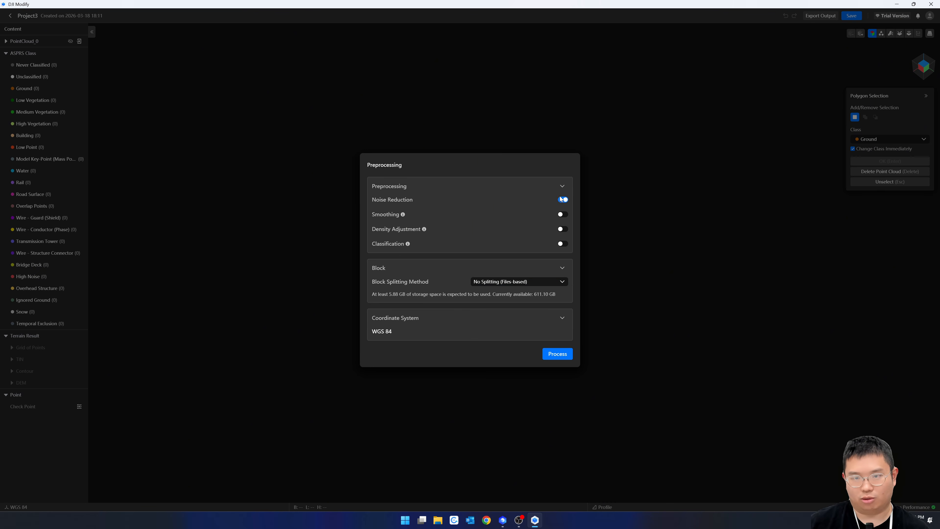
{"action": "left_click", "coordinate": [563, 200]}
{"action": "left_click", "coordinate": [558, 353]}
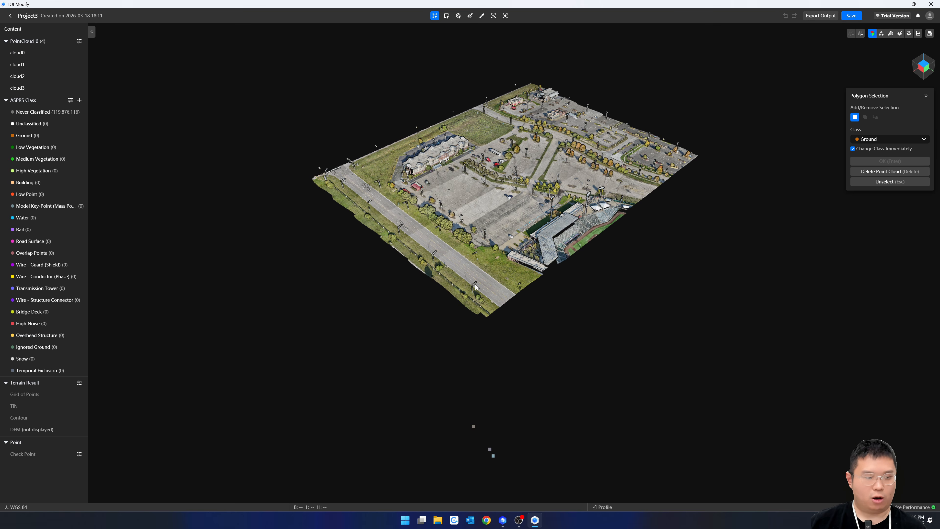
Step: Examine the whole RGB-coloured site in Project3 from the road side, briefly collapsing the content list
{"action": "middle_click_drag", "start_coordinate": [400, 279], "coordinate": [552, 271]}
{"action": "left_click_drag", "start_coordinate": [420, 230], "coordinate": [536, 357]}
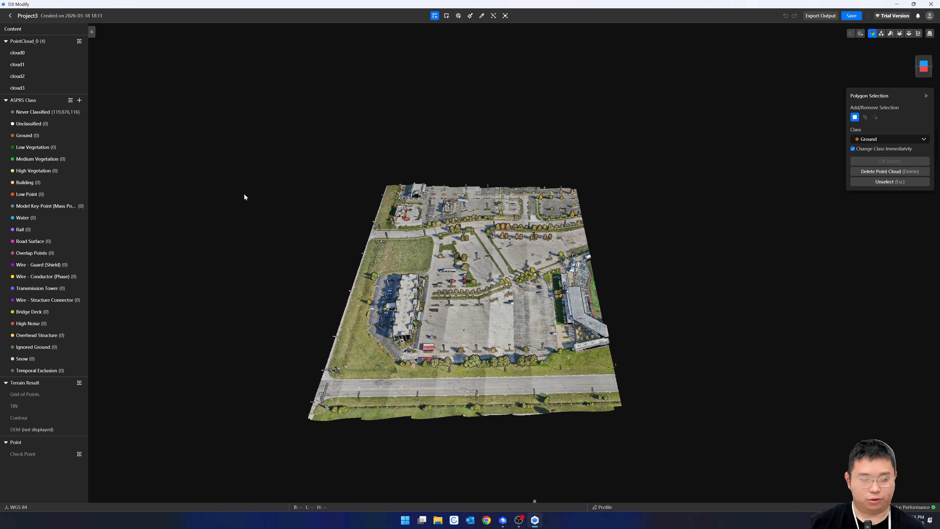
{"action": "scroll", "coordinate": [344, 226], "scroll_direction": "up", "scroll_amount": 5}
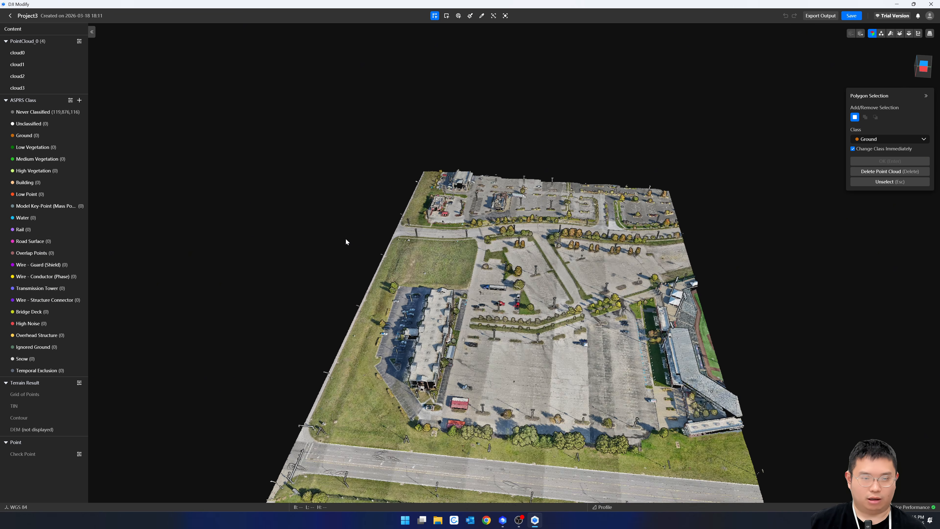
{"action": "left_click_drag", "start_coordinate": [345, 238], "coordinate": [354, 199]}
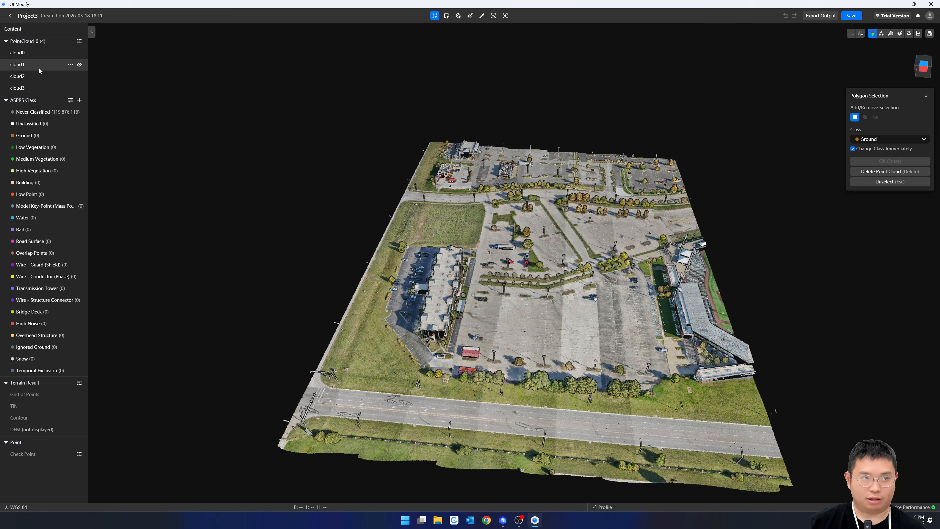
{"action": "left_click", "coordinate": [92, 32]}
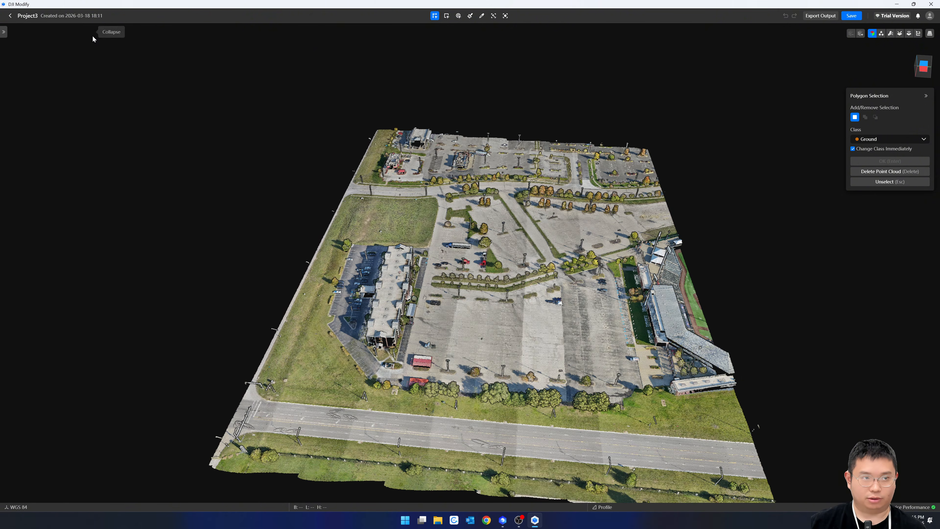
{"action": "left_click", "coordinate": [5, 34]}
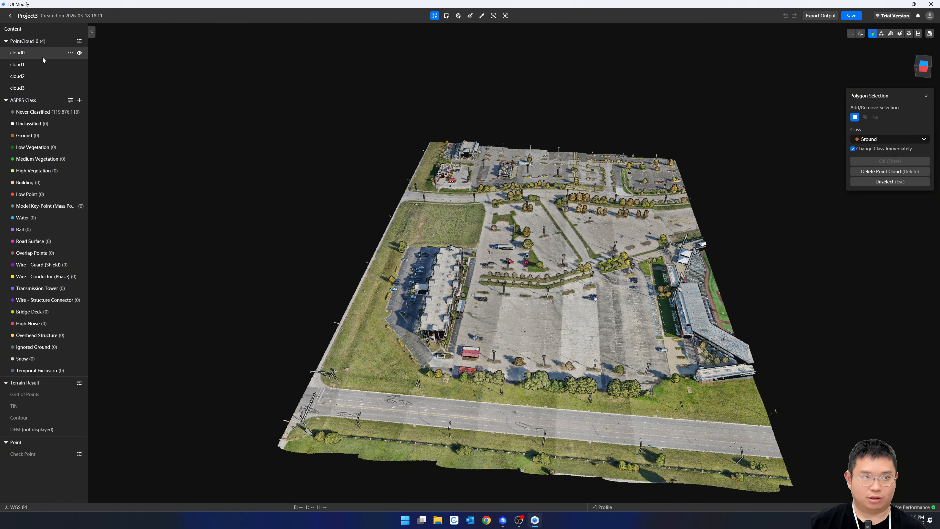
Step: Hide the blocks cloud0 to cloud3 one by one to see each one's coverage, and show them all again
{"action": "left_click", "coordinate": [79, 53]}
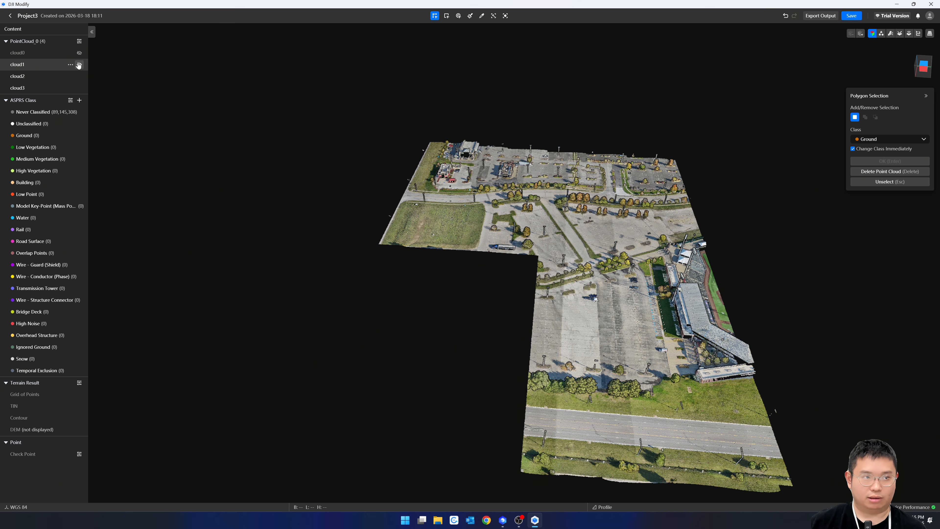
{"action": "left_click", "coordinate": [79, 65]}
{"action": "left_click", "coordinate": [79, 76]}
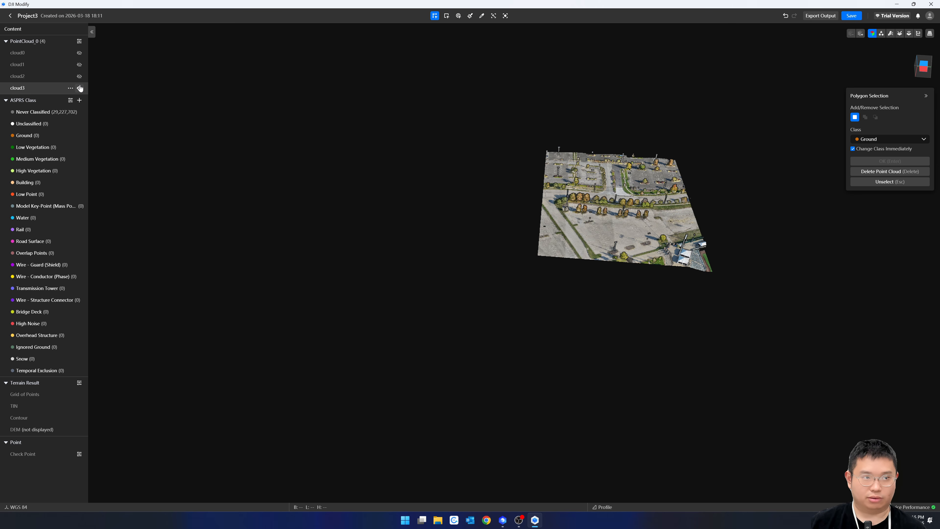
{"action": "left_click", "coordinate": [80, 88]}
{"action": "left_click", "coordinate": [80, 88]}
{"action": "left_click", "coordinate": [80, 76]}
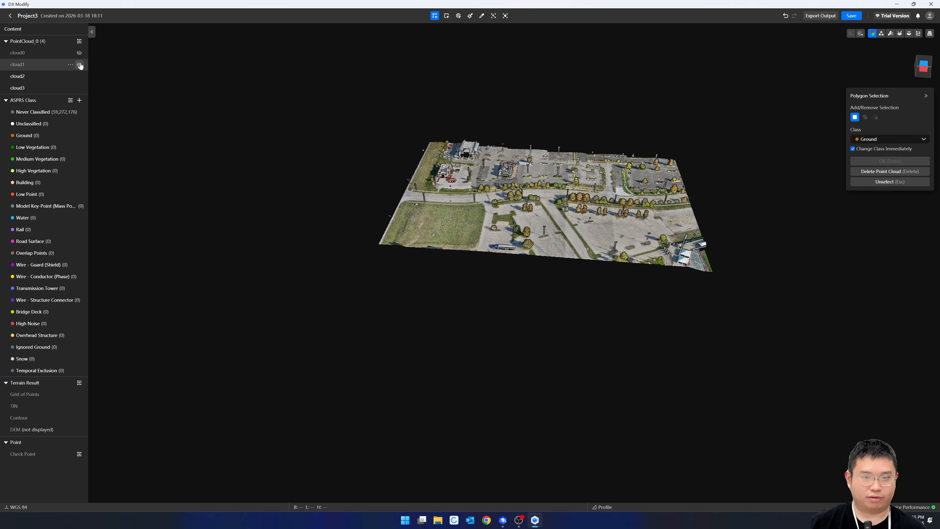
{"action": "left_click", "coordinate": [79, 65]}
{"action": "left_click", "coordinate": [80, 53]}
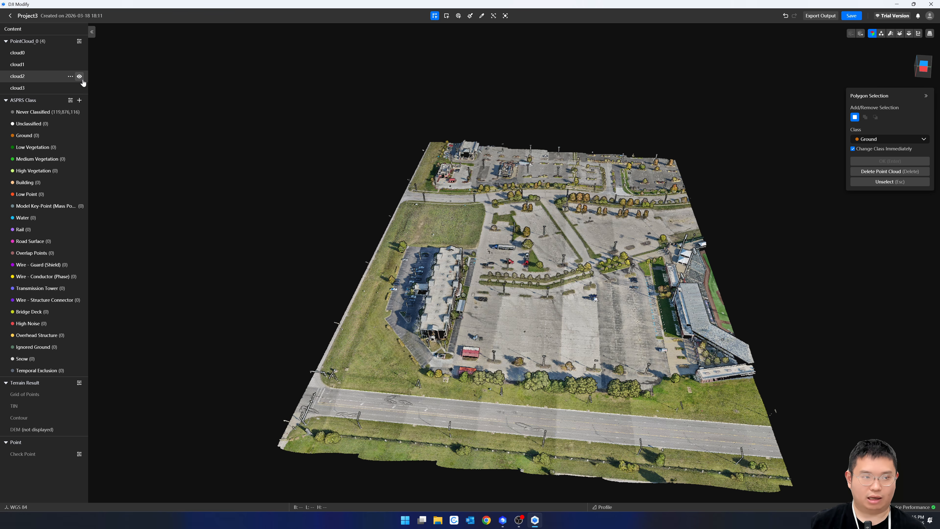
{"action": "left_click", "coordinate": [79, 77]}
{"action": "left_click", "coordinate": [80, 77]}
{"action": "scroll", "coordinate": [130, 169], "scroll_direction": "up", "scroll_amount": 3}
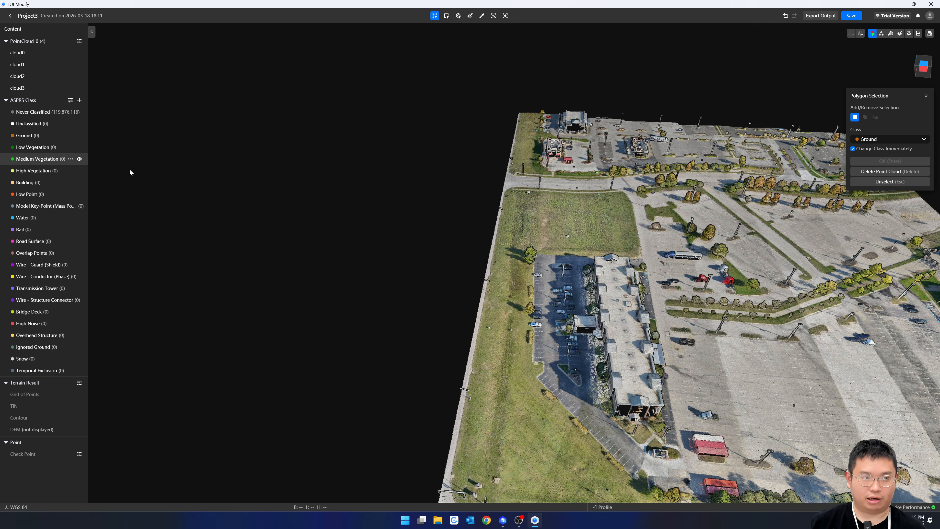
{"action": "scroll", "coordinate": [321, 255], "scroll_direction": "down", "scroll_amount": 3}
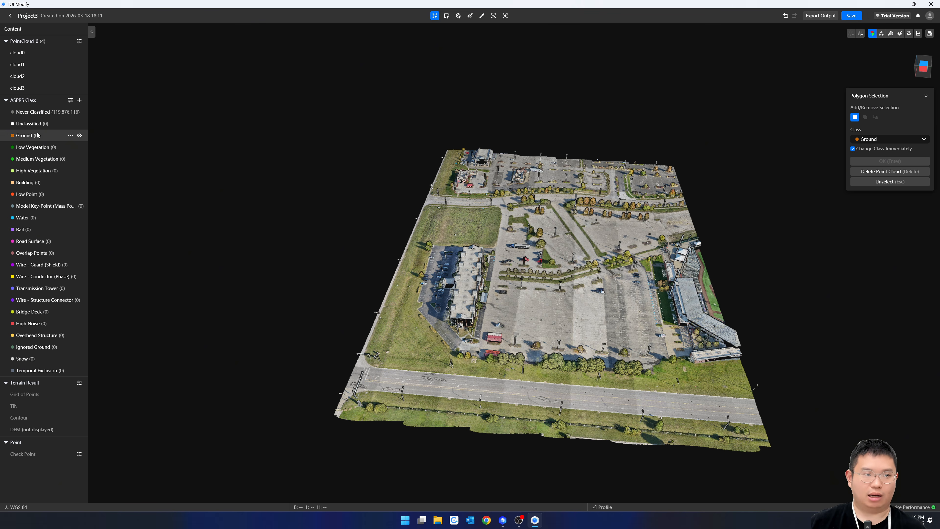
Step: Leave Project3 and open the already classified Project2, viewing its site from the road side
{"action": "left_click", "coordinate": [11, 16]}
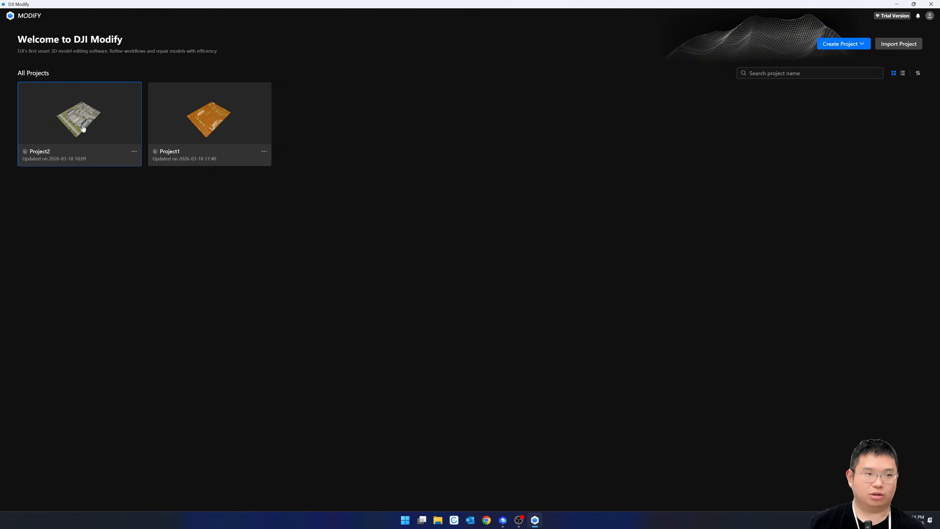
{"action": "left_click", "coordinate": [218, 129]}
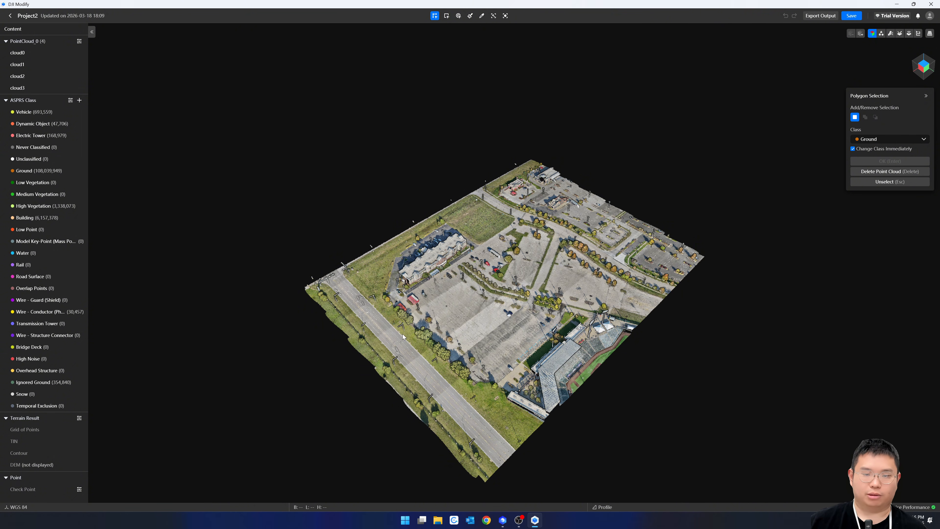
{"action": "right_click_drag", "start_coordinate": [280, 324], "coordinate": [362, 327]}
{"action": "left_click_drag", "start_coordinate": [318, 298], "coordinate": [356, 362]}
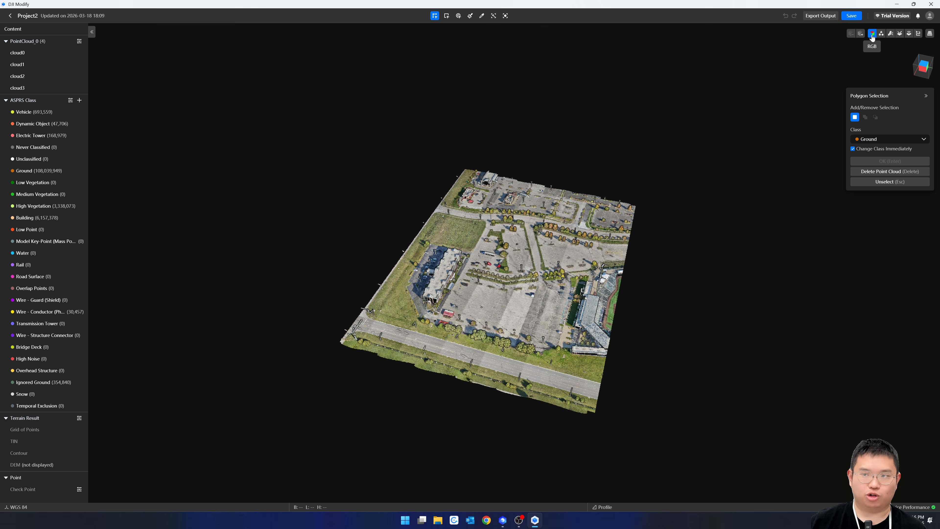
Step: Colour the point cloud by class and examine the classified buildings, trees, vehicles and poles
{"action": "left_click", "coordinate": [880, 33]}
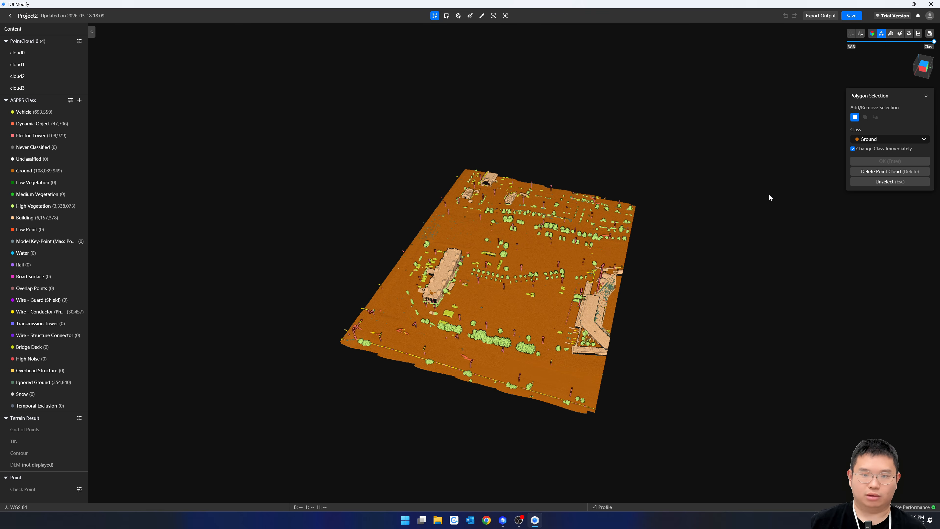
{"action": "scroll", "coordinate": [452, 361], "scroll_direction": "up", "scroll_amount": 5}
{"action": "scroll", "coordinate": [451, 361], "scroll_direction": "up", "scroll_amount": 3}
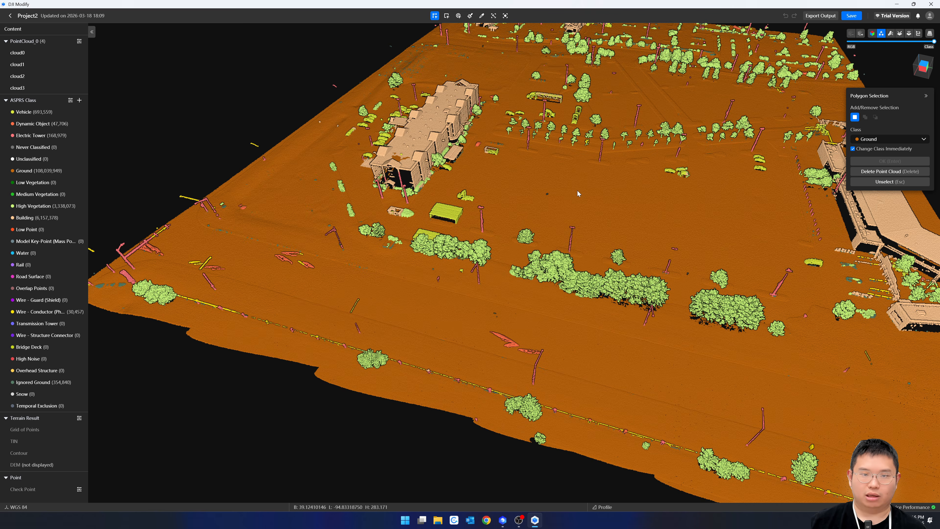
{"action": "left_click_drag", "start_coordinate": [577, 190], "coordinate": [436, 290]}
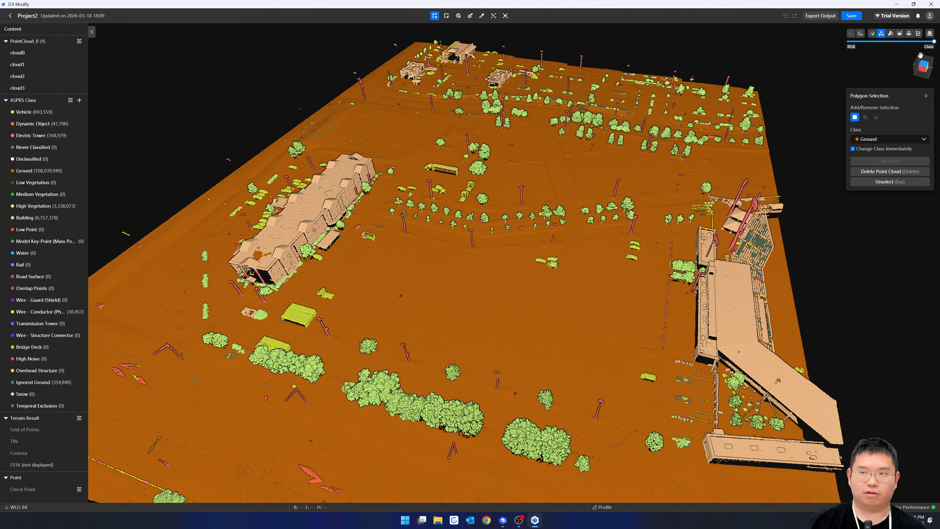
Step: Blend the class colours about halfway with RGB and examine the markings and surface along the road
{"action": "left_click_drag", "start_coordinate": [933, 40], "coordinate": [892, 50]}
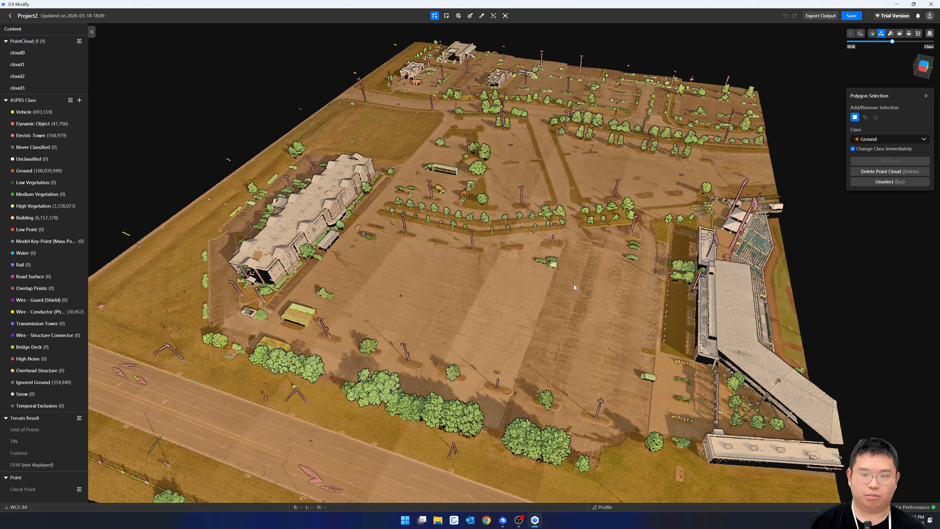
{"action": "scroll", "coordinate": [515, 307], "scroll_direction": "down", "scroll_amount": 4}
{"action": "left_click_drag", "start_coordinate": [526, 346], "coordinate": [499, 185]}
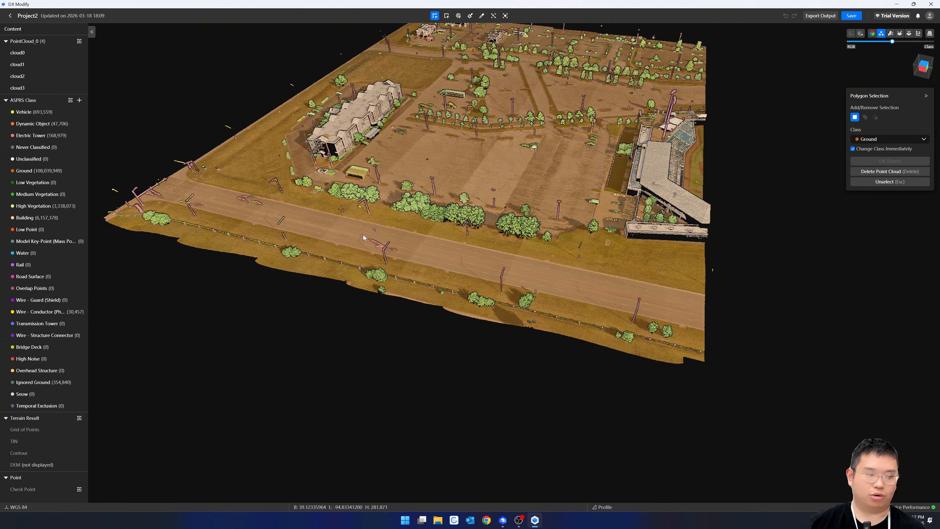
{"action": "scroll", "coordinate": [442, 248], "scroll_direction": "up", "scroll_amount": 6}
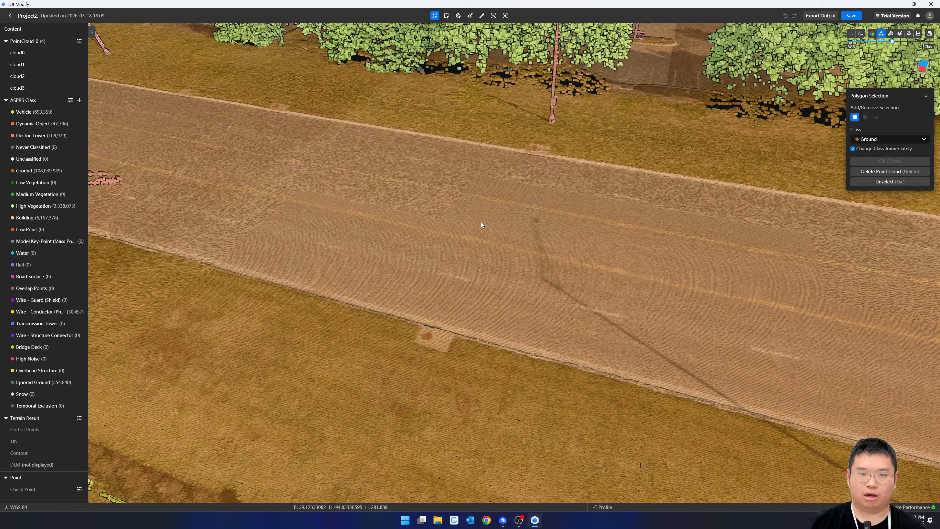
{"action": "middle_click_drag", "start_coordinate": [535, 229], "coordinate": [436, 251]}
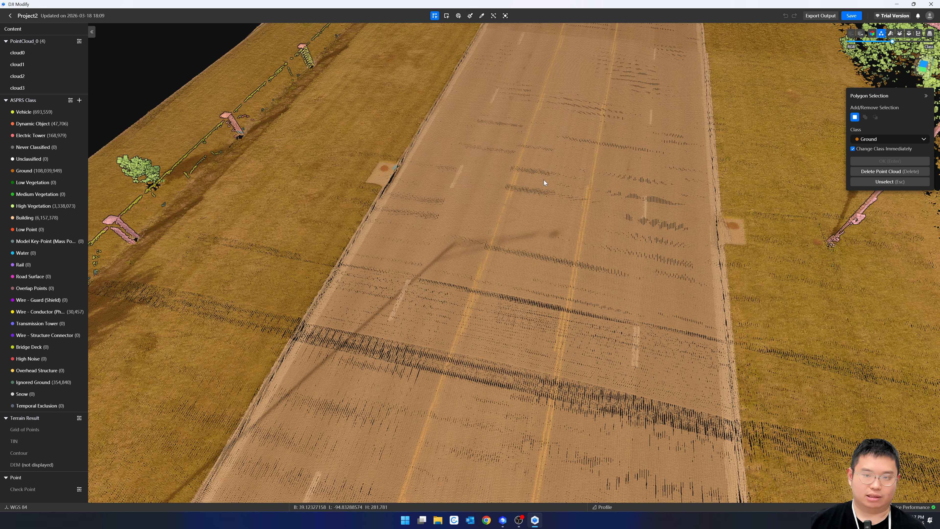
{"action": "scroll", "coordinate": [538, 301], "scroll_direction": "down", "scroll_amount": 6}
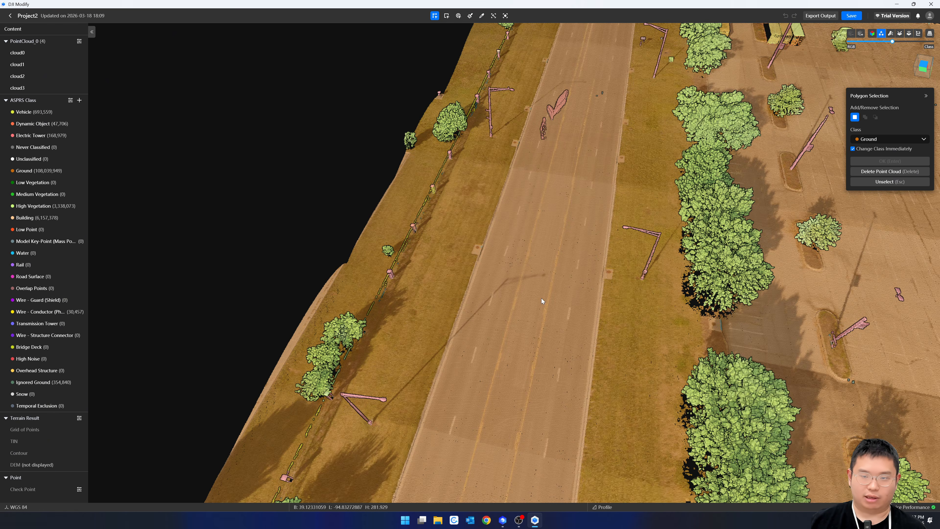
Step: Review the terrain result settings for DEM, contours, grid of points and TIN, and close them without applying anything
{"action": "middle_click_drag", "start_coordinate": [541, 298], "coordinate": [651, 277]}
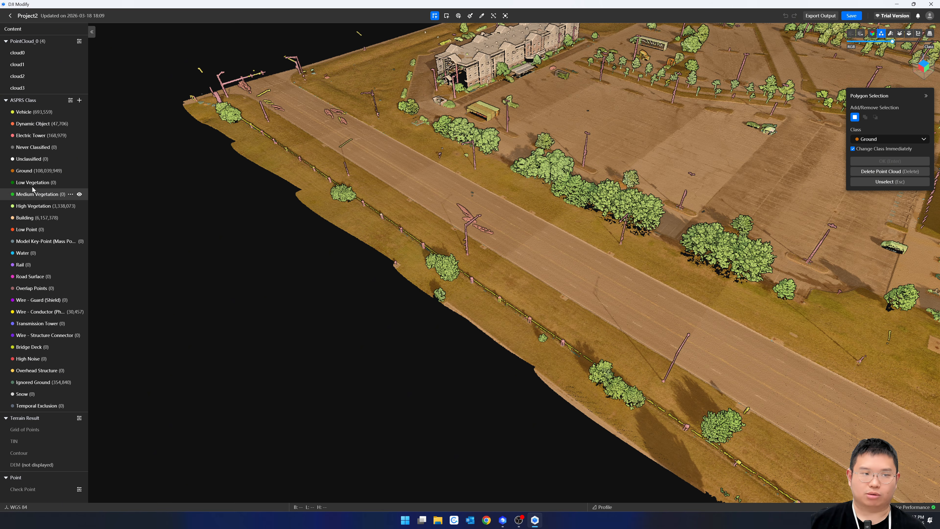
{"action": "left_click", "coordinate": [79, 418]}
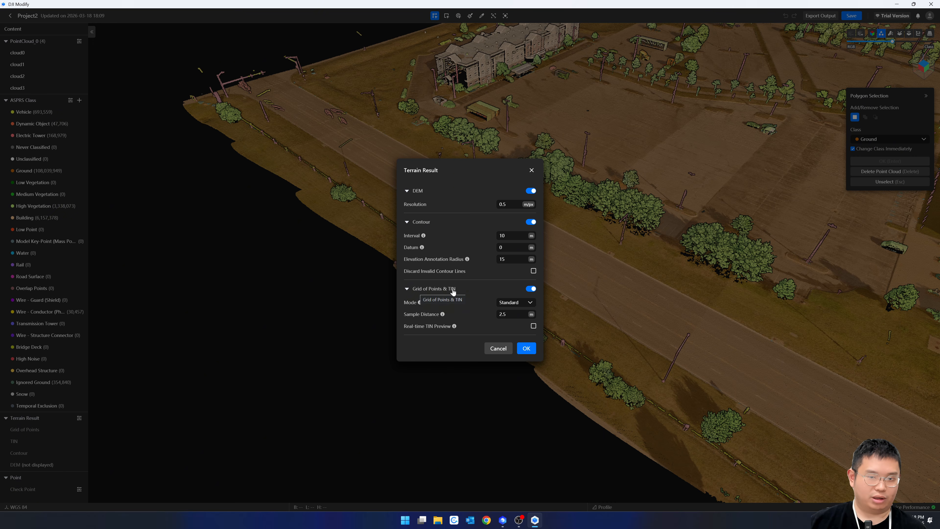
{"action": "left_click", "coordinate": [500, 345]}
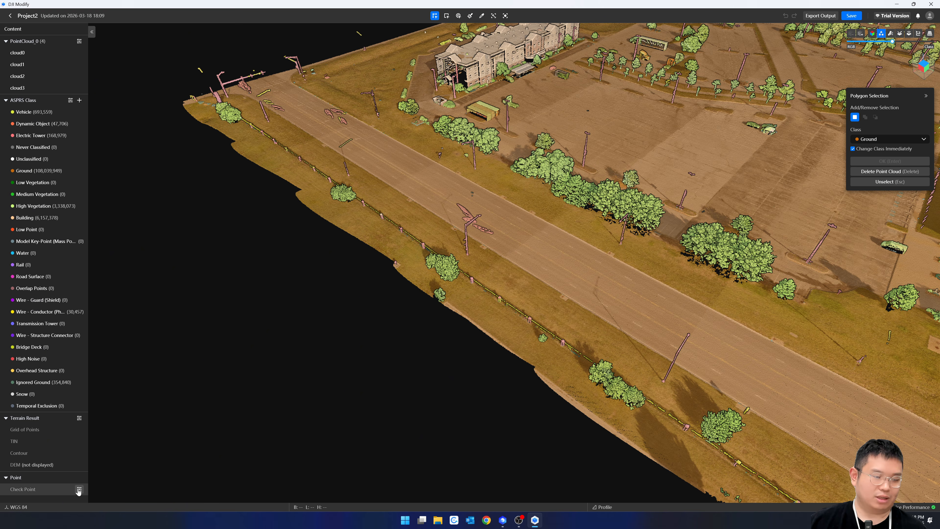
Step: Hide the content list and examine the whole classified site, closing in on the parking area and containers beside the long building
{"action": "left_click", "coordinate": [92, 32]}
{"action": "scroll", "coordinate": [274, 232], "scroll_direction": "down", "scroll_amount": 5}
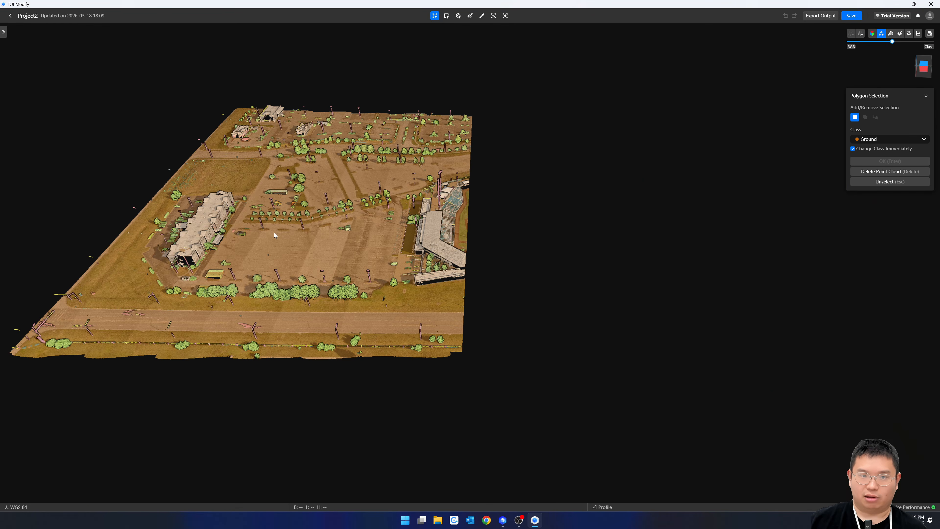
{"action": "left_click_drag", "start_coordinate": [274, 232], "coordinate": [453, 269]}
{"action": "scroll", "coordinate": [454, 270], "scroll_direction": "up", "scroll_amount": 5}
{"action": "scroll", "coordinate": [458, 268], "scroll_direction": "down", "scroll_amount": 1}
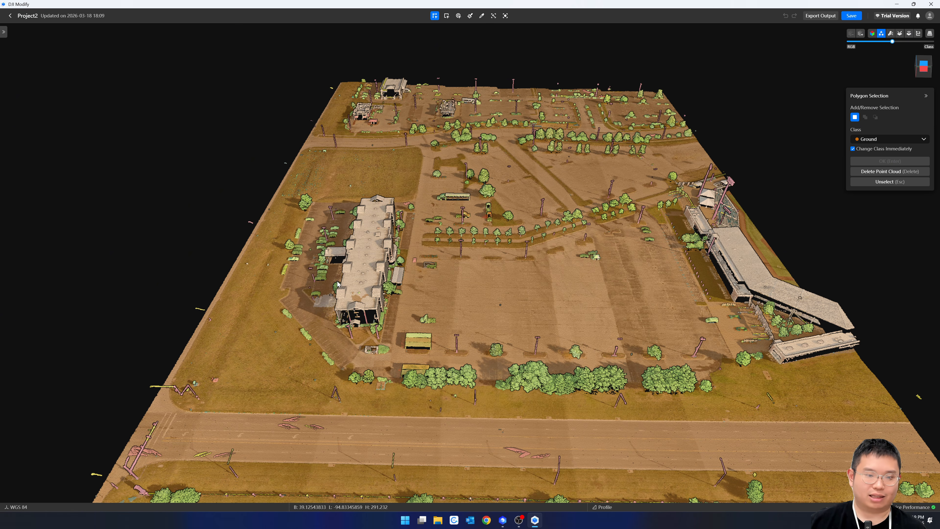
{"action": "scroll", "coordinate": [353, 397], "scroll_direction": "up", "scroll_amount": 5}
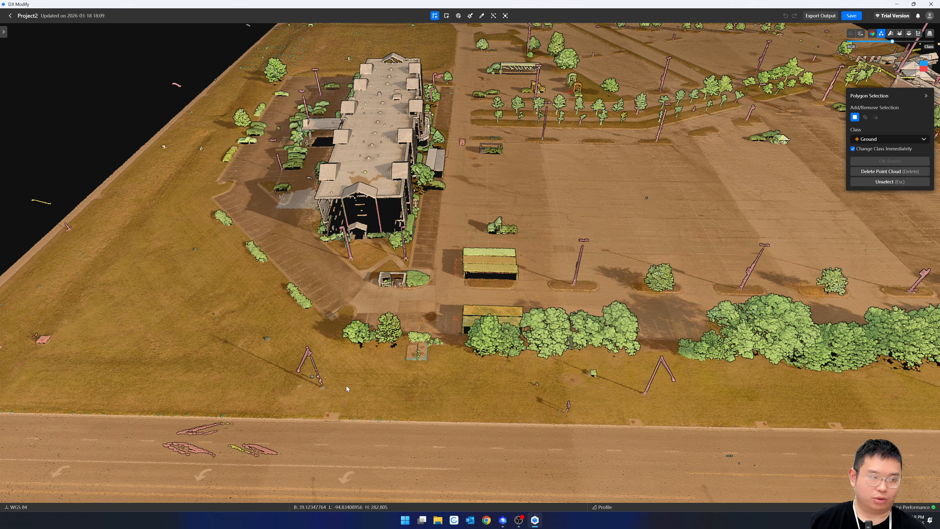
{"action": "scroll", "coordinate": [365, 346], "scroll_direction": "up", "scroll_amount": 3}
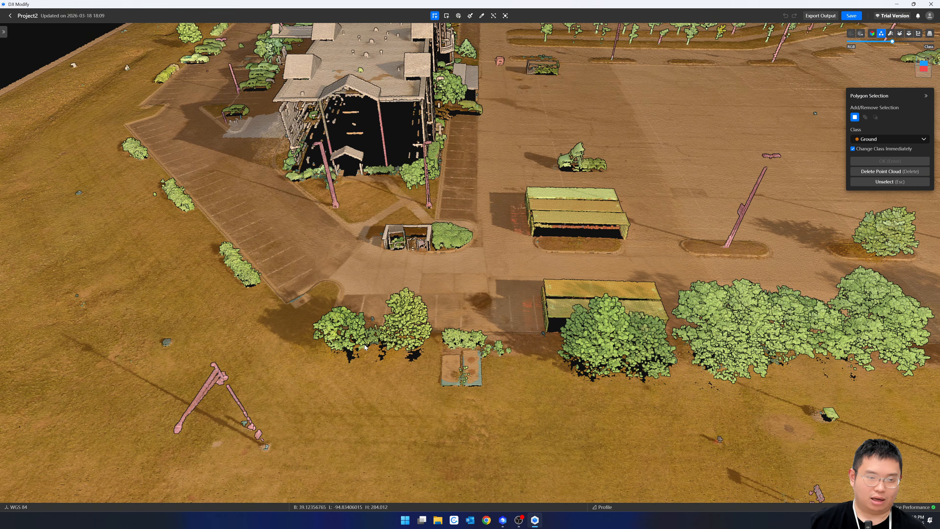
{"action": "middle_click_drag", "start_coordinate": [323, 281], "coordinate": [246, 304]}
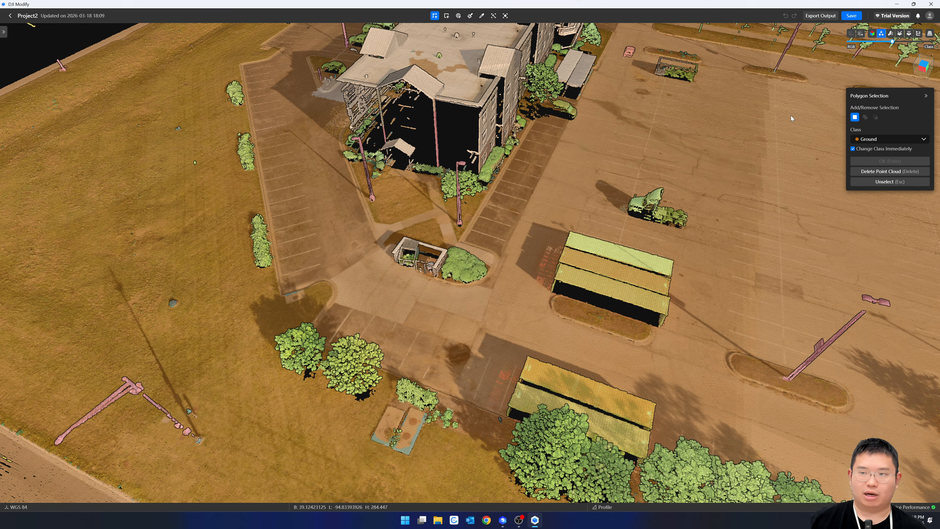
Step: Compare the point cloud's RGB, class, elevation, intensity and remaining colour modes, and return to RGB colouring
{"action": "left_click", "coordinate": [873, 34]}
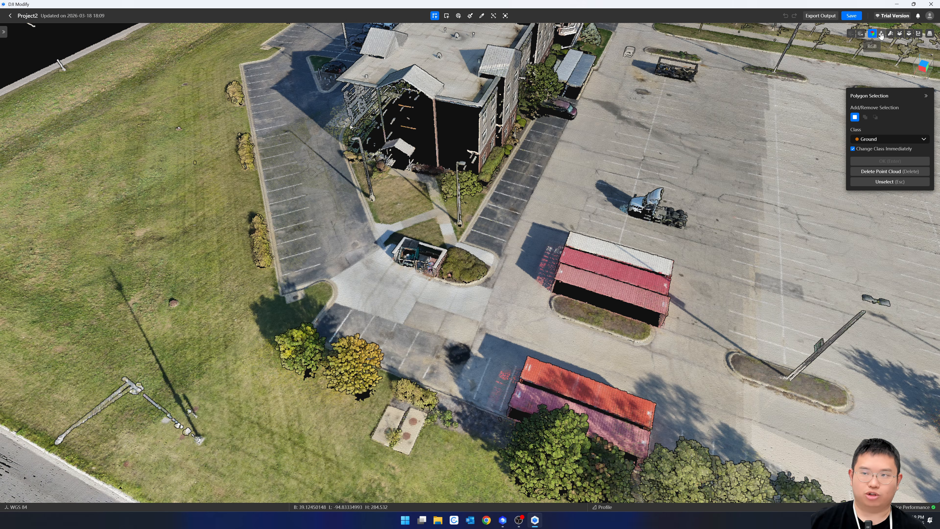
{"action": "left_click", "coordinate": [881, 34]}
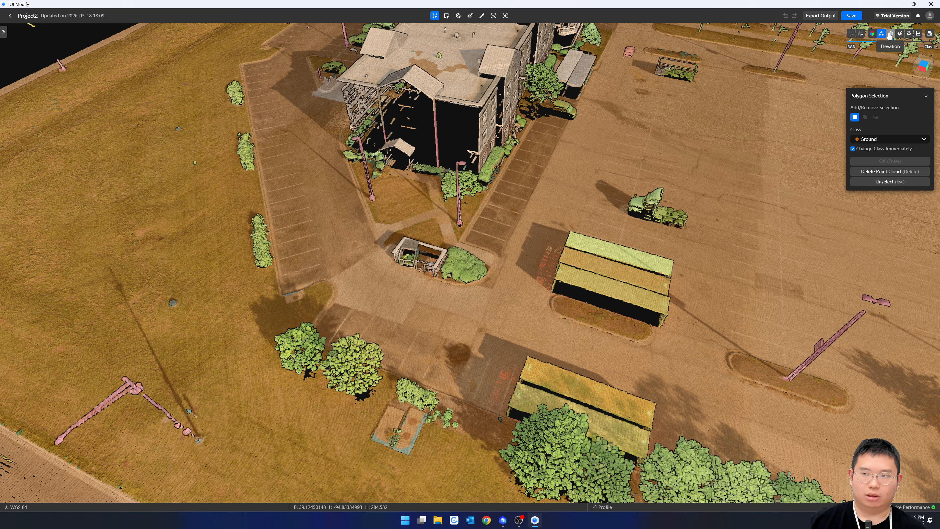
{"action": "left_click", "coordinate": [890, 34]}
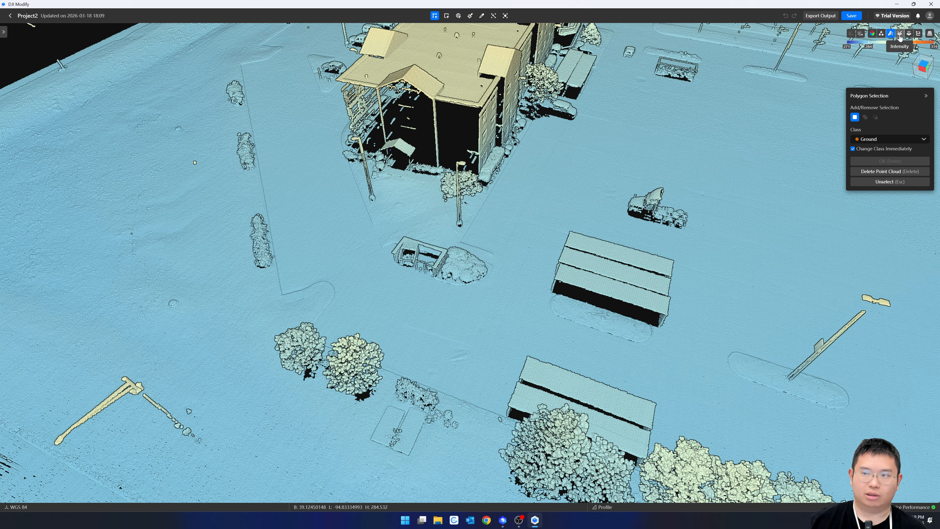
{"action": "left_click", "coordinate": [899, 34]}
{"action": "left_click", "coordinate": [909, 34]}
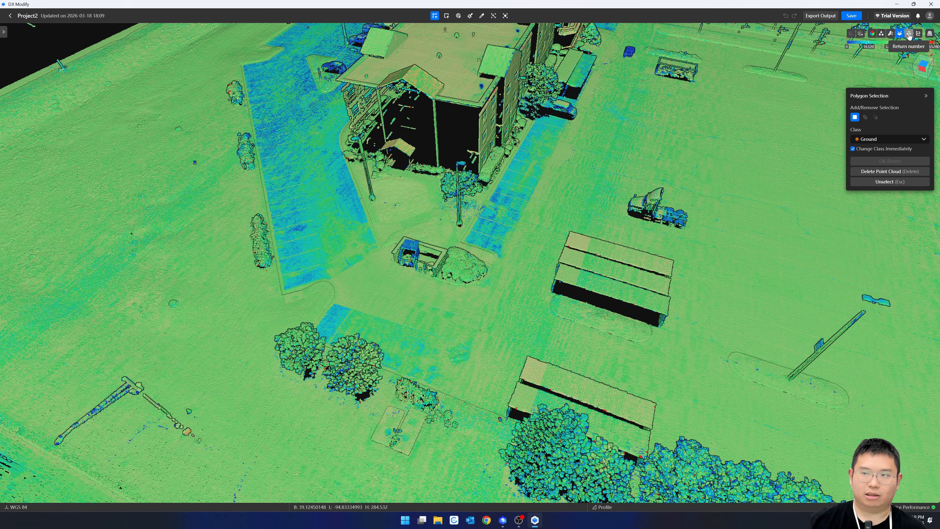
{"action": "left_click", "coordinate": [917, 35]}
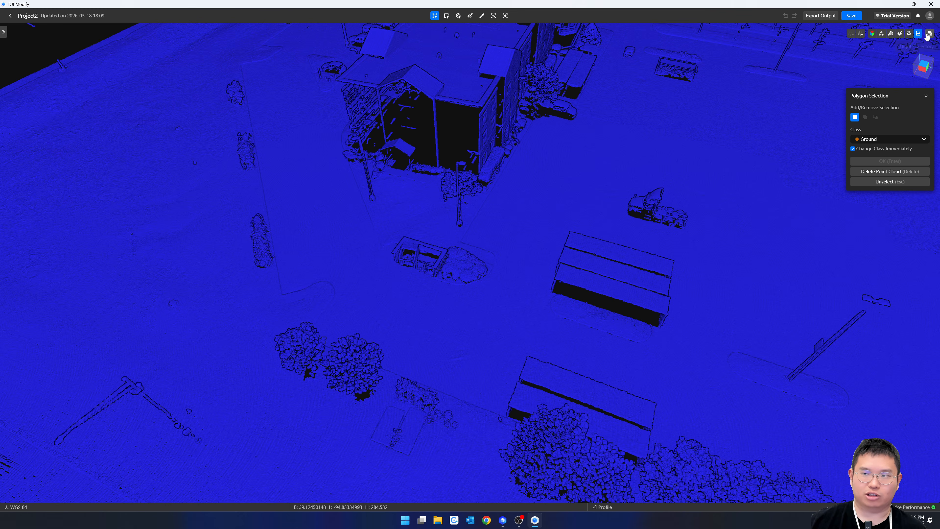
{"action": "left_click", "coordinate": [872, 33]}
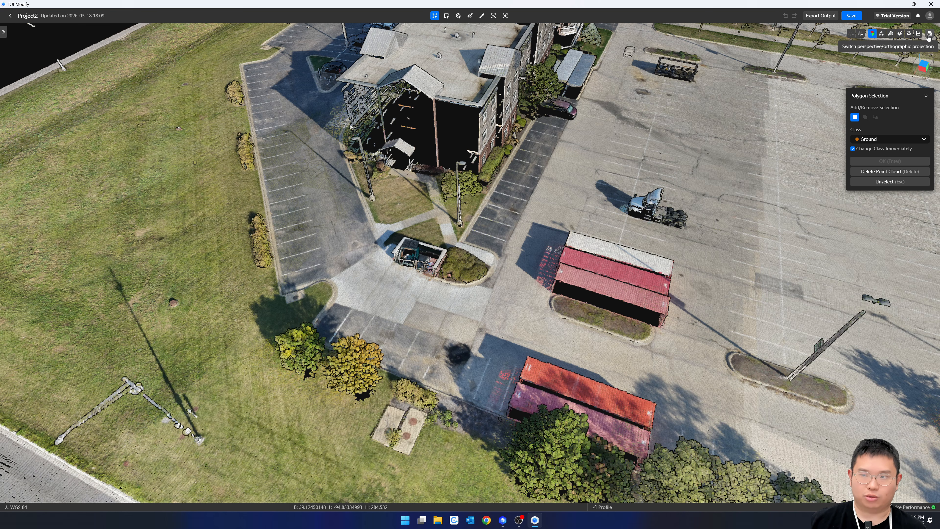
Step: Compare the perspective and orthographic projections of the building corner, and keep the orthographic one
{"action": "left_click", "coordinate": [929, 34]}
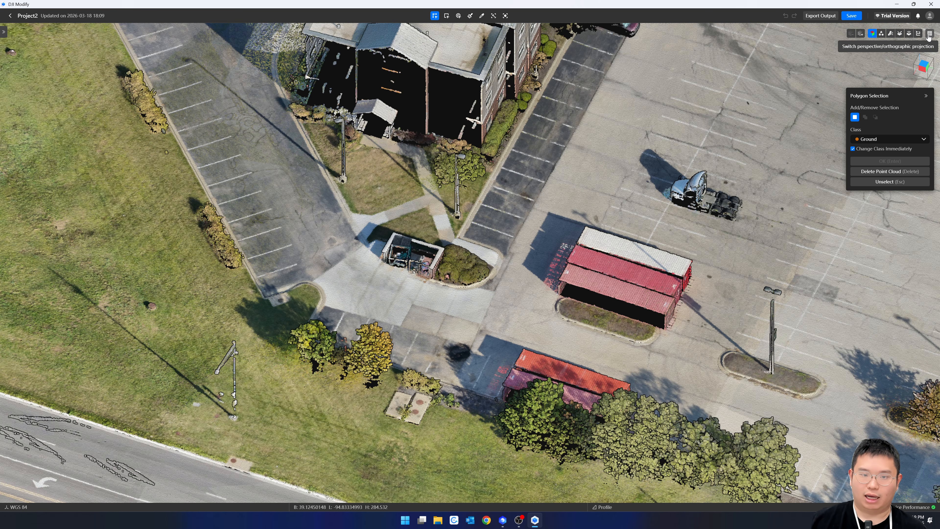
{"action": "left_click", "coordinate": [929, 34]}
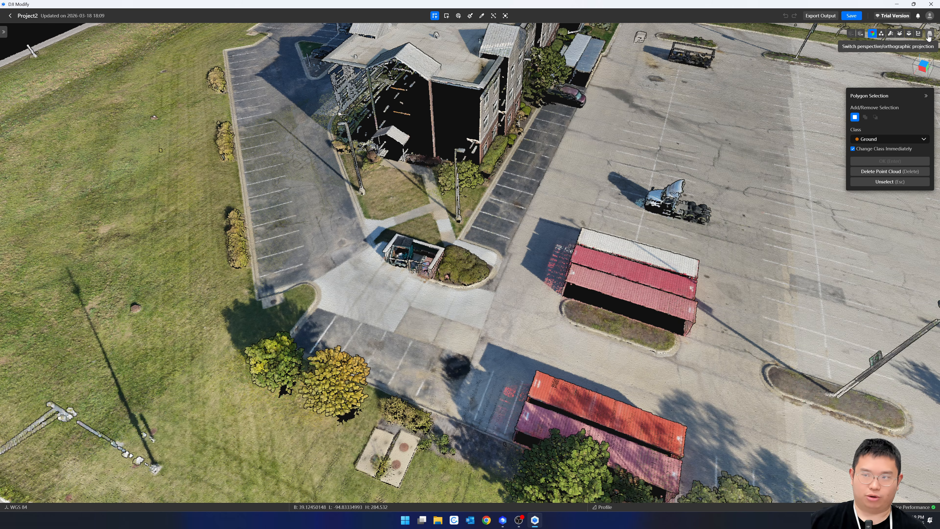
{"action": "left_click", "coordinate": [929, 37]}
{"action": "scroll", "coordinate": [459, 249], "scroll_direction": "down", "scroll_amount": 4}
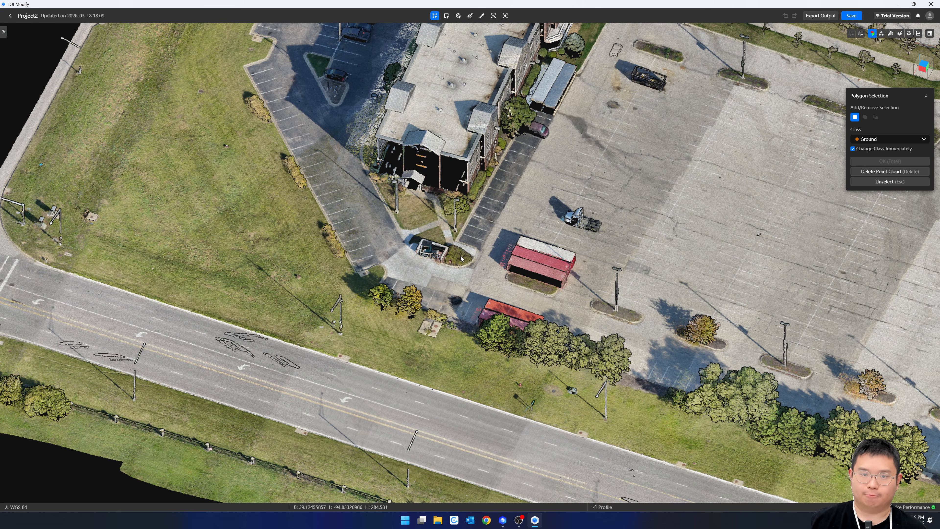
{"action": "scroll", "coordinate": [489, 230], "scroll_direction": "up", "scroll_amount": 5}
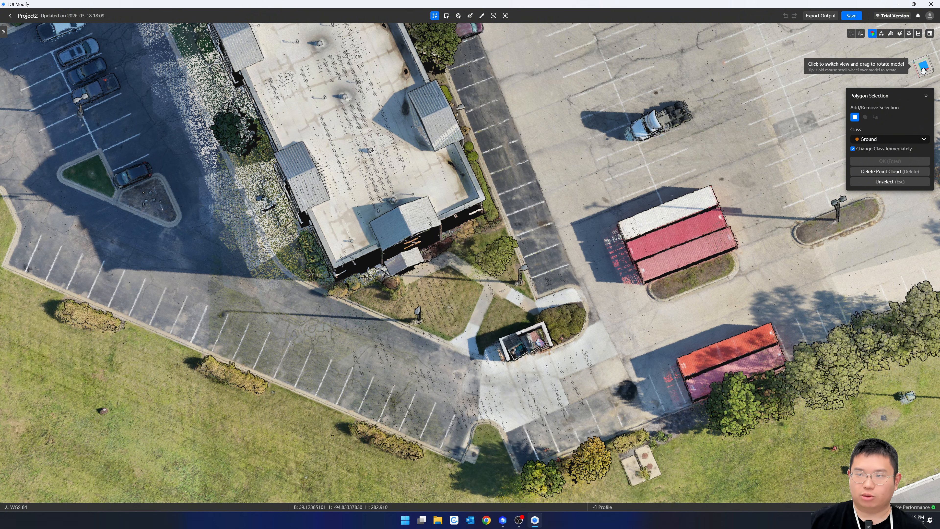
Step: Rotate the orthographic model with the view cube to examine the building, road and large parking lot from different angles
{"action": "middle_click_drag", "start_coordinate": [768, 156], "coordinate": [746, 108]}
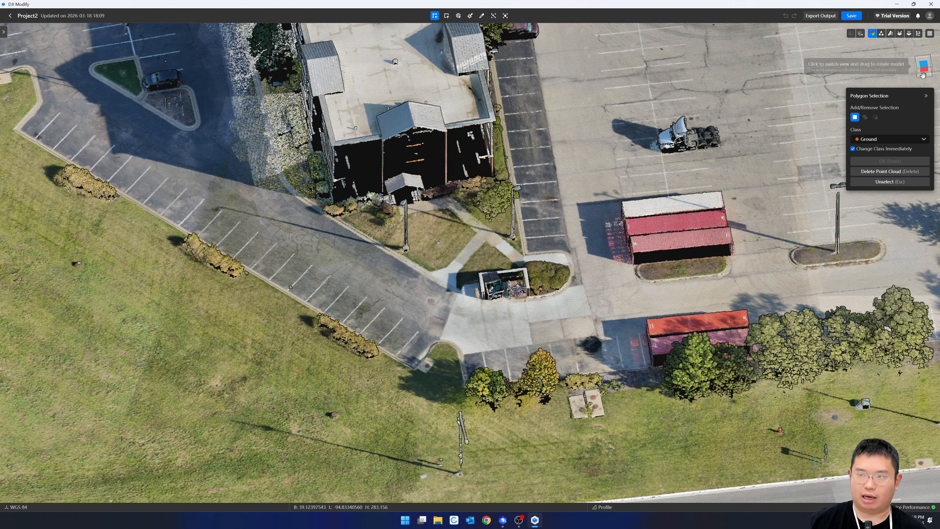
{"action": "mouse_move", "coordinate": [925, 64]}
{"action": "left_mouse_down"}
{"action": "mouse_move", "coordinate": [921, 73]}
{"action": "mouse_move", "coordinate": [922, 65]}
{"action": "mouse_move", "coordinate": [843, 53]}
{"action": "mouse_move", "coordinate": [934, 54]}
{"action": "mouse_move", "coordinate": [907, 73]}
{"action": "left_mouse_up"}
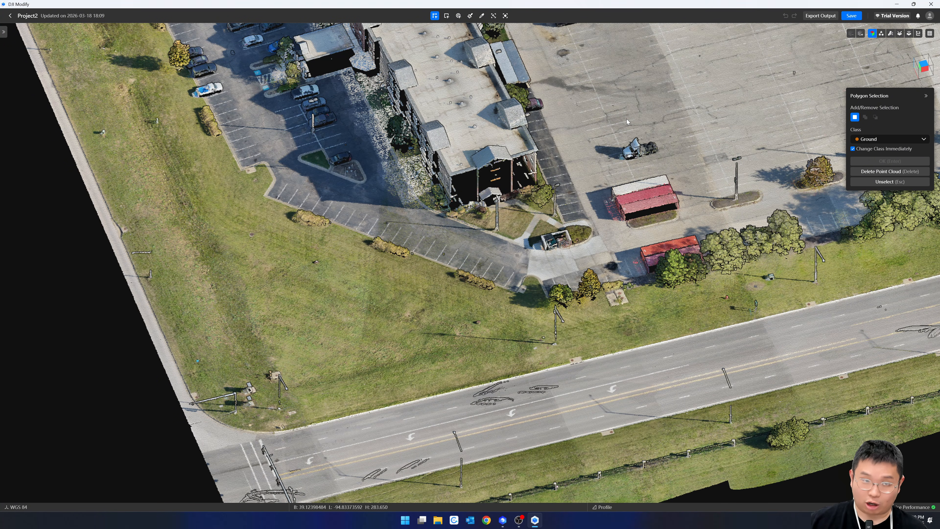
{"action": "mouse_move", "coordinate": [627, 119]}
{"action": "middle_mouse_down"}
{"action": "mouse_move", "coordinate": [602, 91]}
{"action": "mouse_move", "coordinate": [623, 148]}
{"action": "middle_mouse_up"}
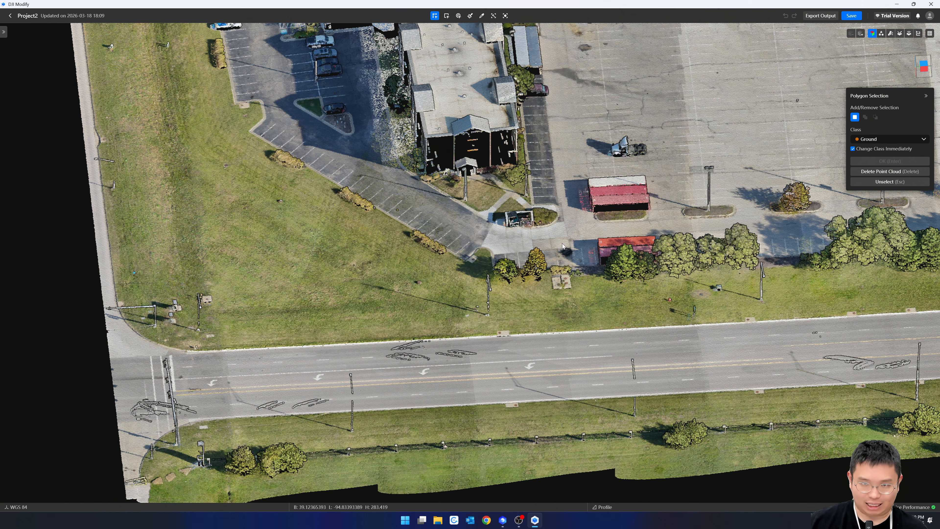
{"action": "left_click_drag", "start_coordinate": [562, 245], "coordinate": [231, 360]}
{"action": "left_click_drag", "start_coordinate": [520, 187], "coordinate": [458, 192]}
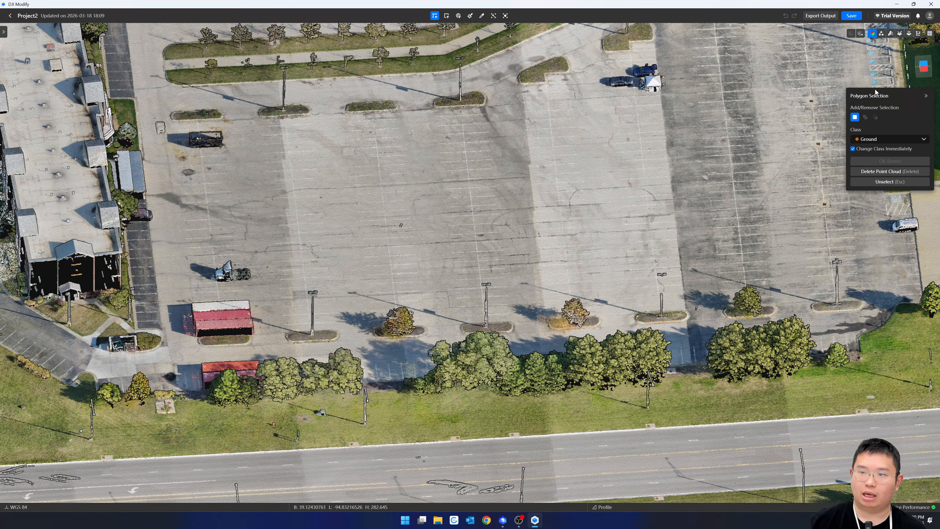
{"action": "left_click_drag", "start_coordinate": [926, 61], "coordinate": [920, 74]}
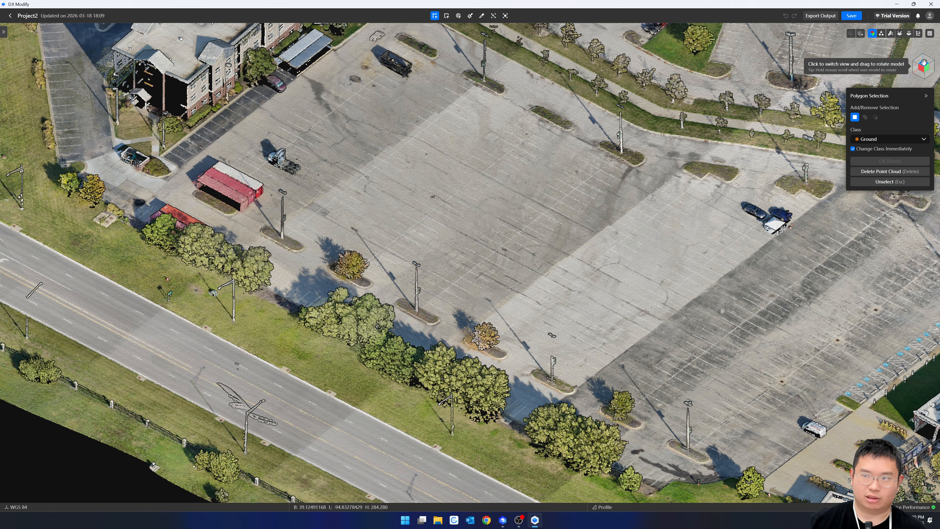
Step: Show the whole site from directly above and compare it in perspective and orthographic projection
{"action": "left_click", "coordinate": [923, 62]}
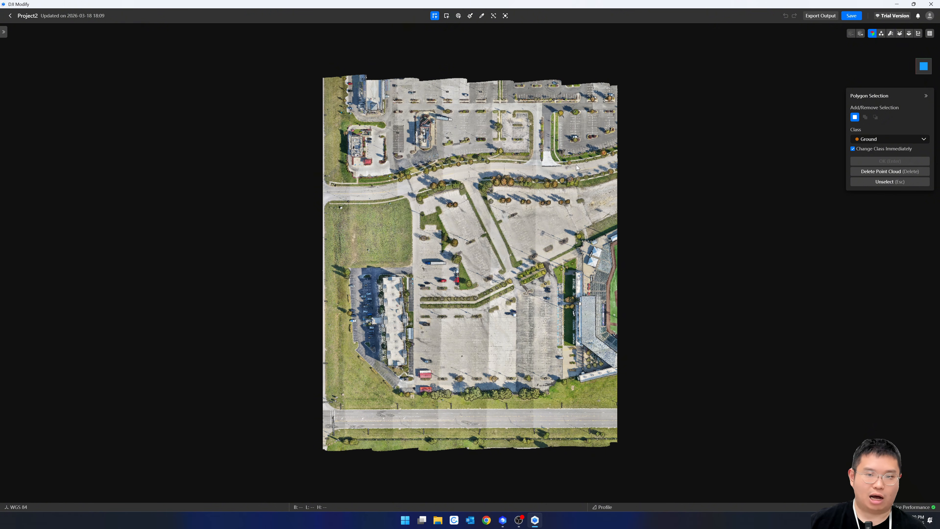
{"action": "left_click", "coordinate": [929, 33]}
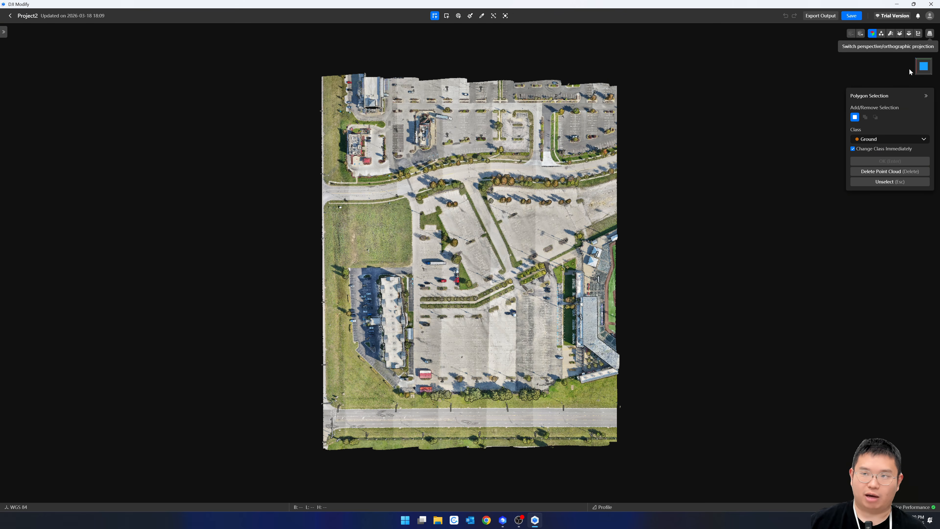
{"action": "left_click", "coordinate": [929, 33]}
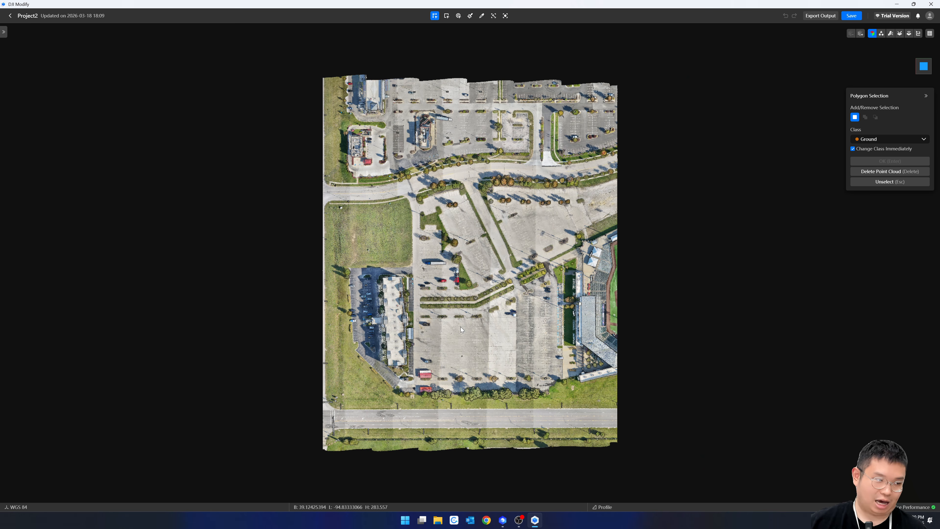
{"action": "scroll", "coordinate": [460, 327], "scroll_direction": "up", "scroll_amount": 5}
{"action": "scroll", "coordinate": [611, 329], "scroll_direction": "down", "scroll_amount": 4}
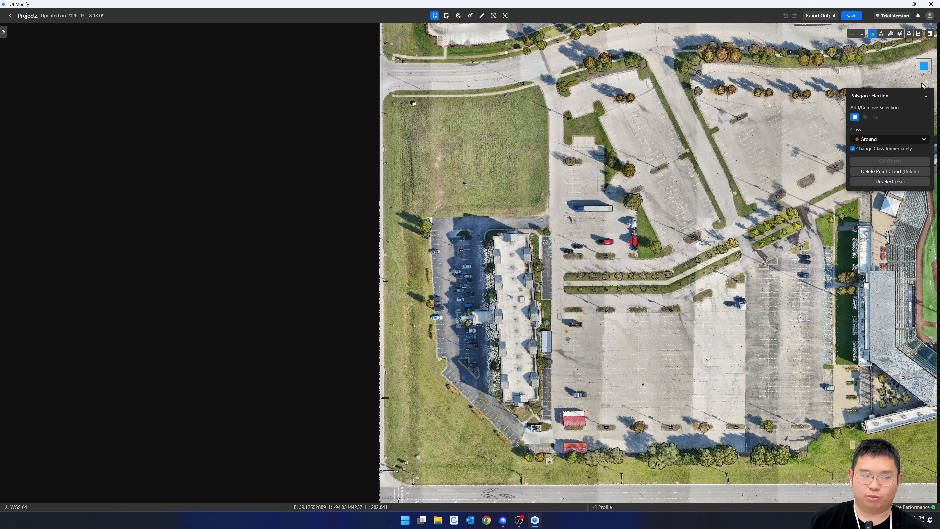
Step: Examine the site in a straight side view from the stadium, and return to an oblique view with the content list shown
{"action": "mouse_move", "coordinate": [923, 68]}
{"action": "left_mouse_down"}
{"action": "mouse_move", "coordinate": [913, 56]}
{"action": "mouse_move", "coordinate": [921, 66]}
{"action": "left_mouse_up"}
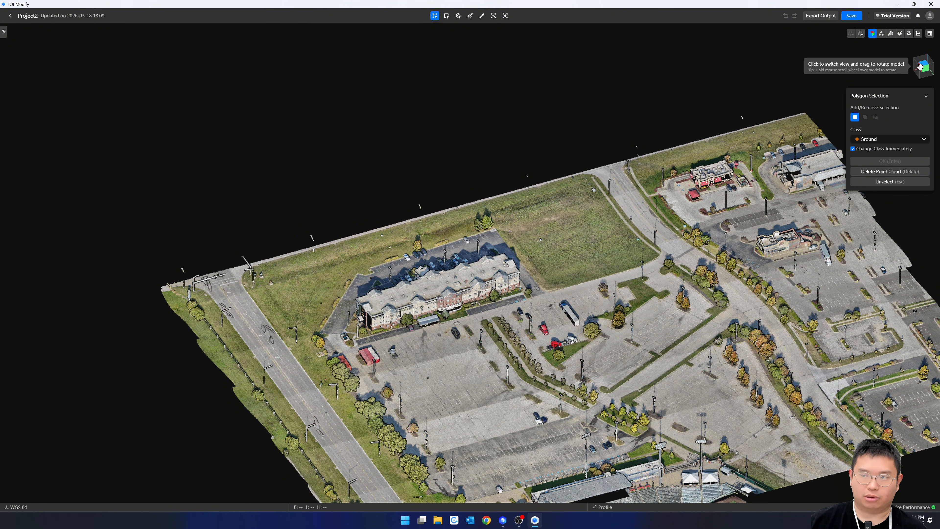
{"action": "left_click", "coordinate": [922, 70]}
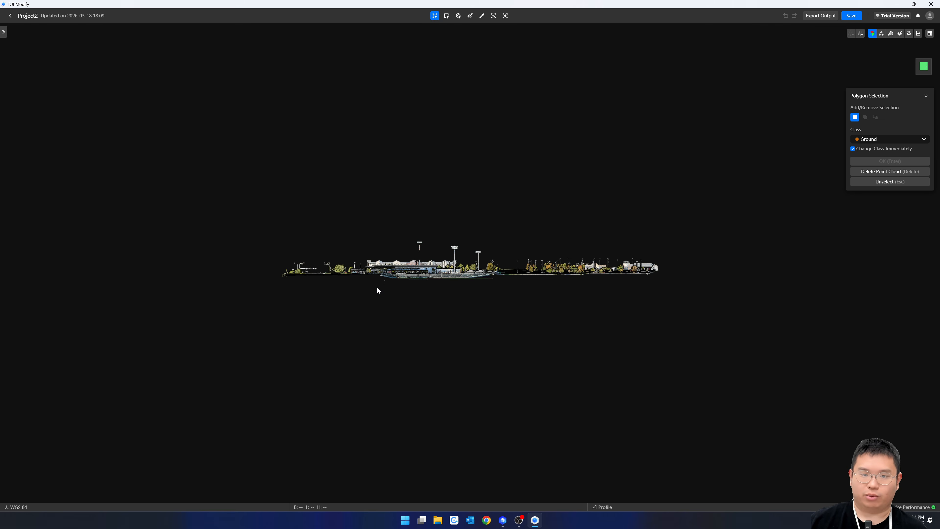
{"action": "scroll", "coordinate": [433, 282], "scroll_direction": "up", "scroll_amount": 3}
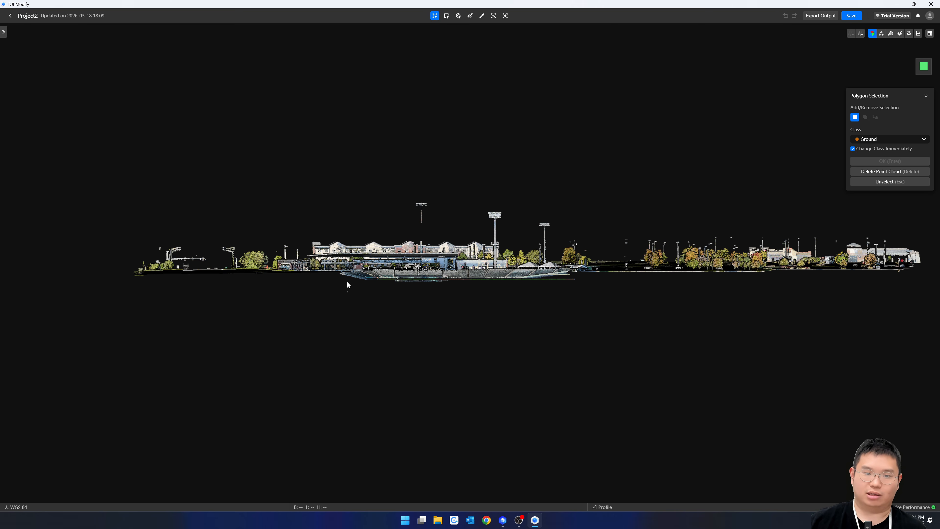
{"action": "scroll", "coordinate": [327, 279], "scroll_direction": "up", "scroll_amount": 5}
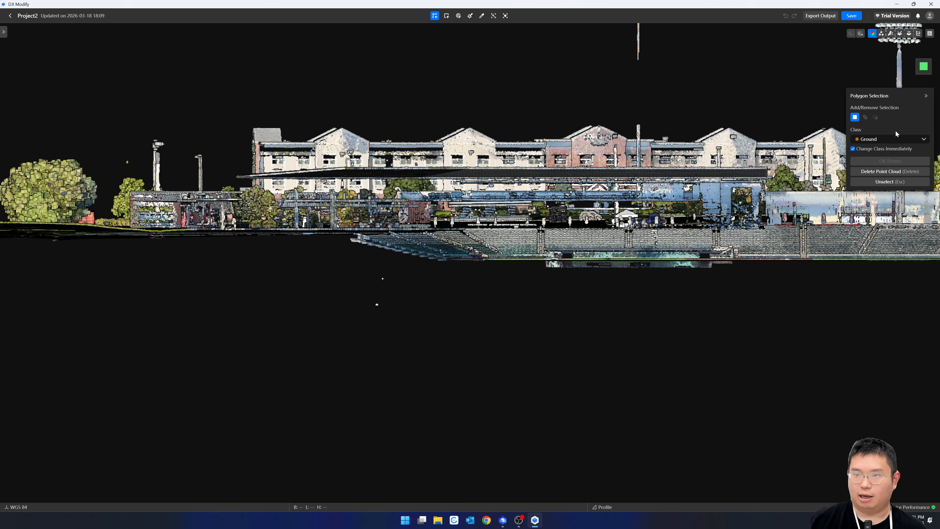
{"action": "scroll", "coordinate": [412, 299], "scroll_direction": "down", "scroll_amount": 10}
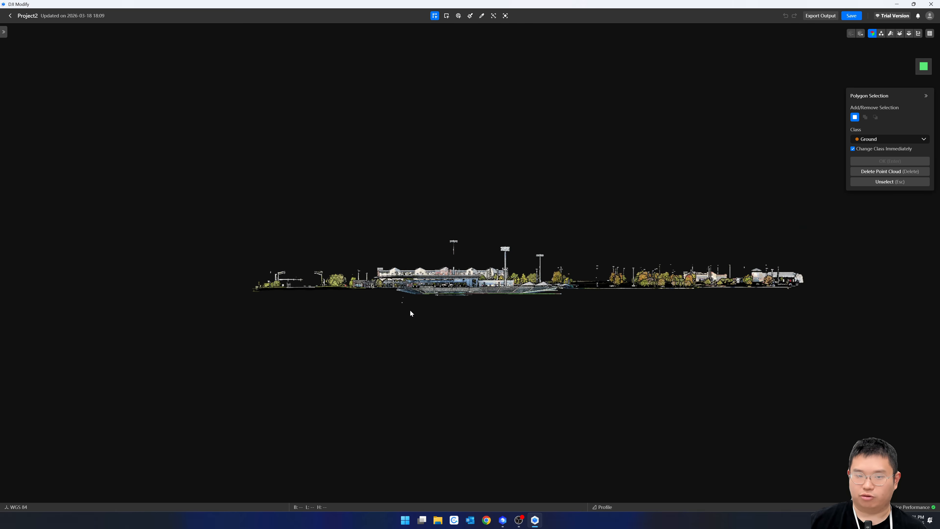
{"action": "scroll", "coordinate": [417, 312], "scroll_direction": "up", "scroll_amount": 4}
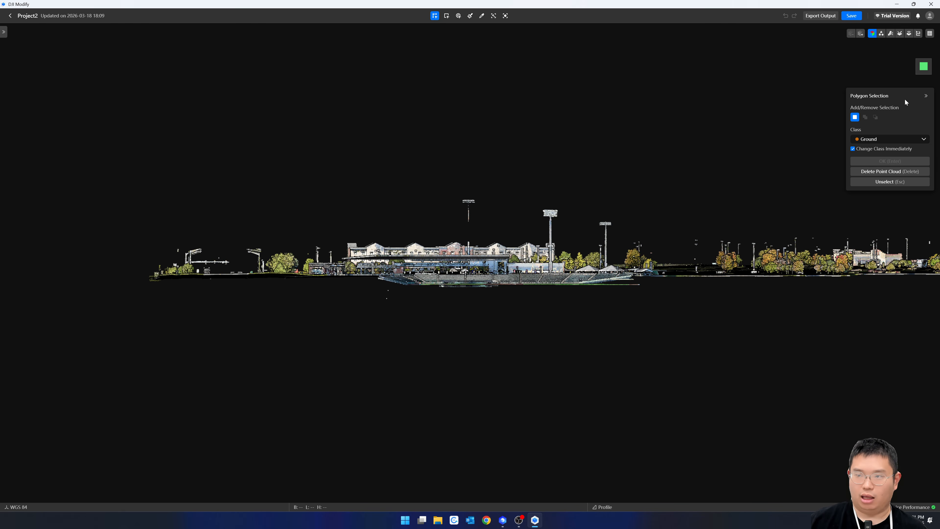
{"action": "left_click", "coordinate": [923, 65]}
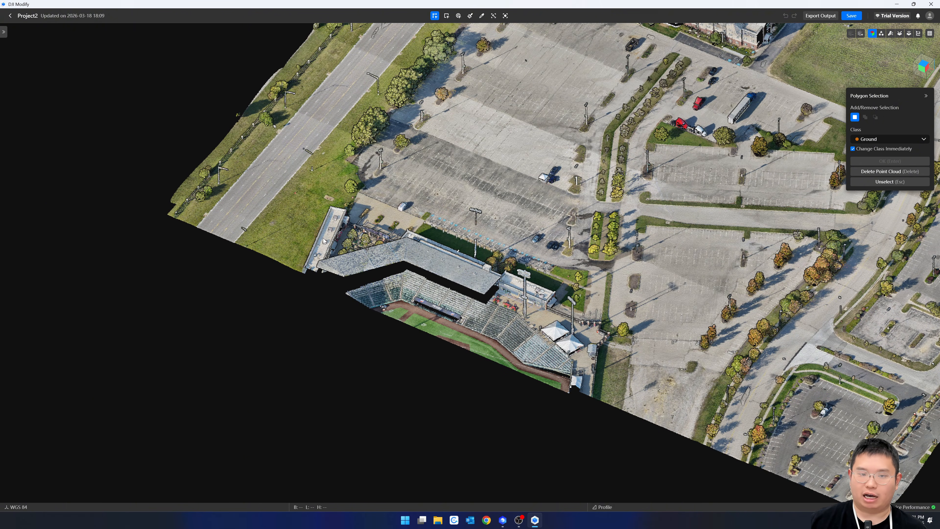
{"action": "left_click", "coordinate": [4, 31]}
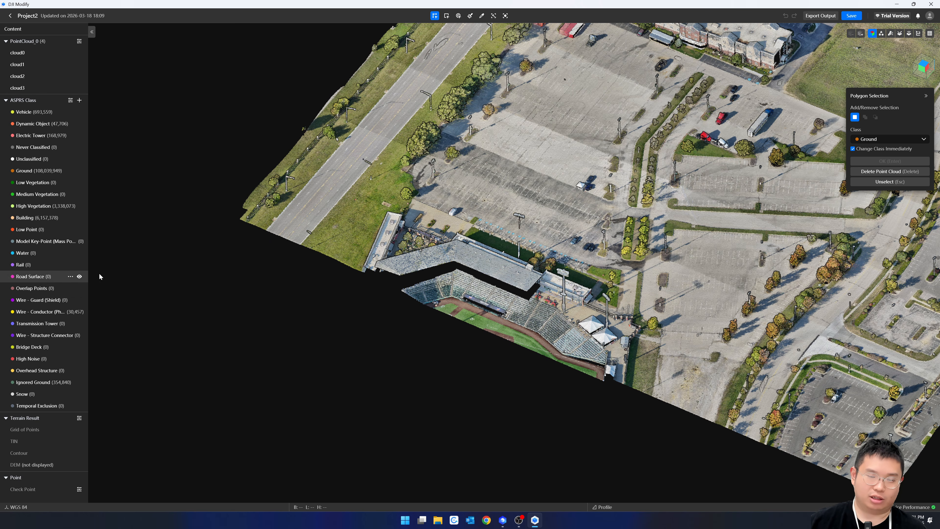
Step: Colour the point cloud by class and set the RGB-to-class blend fully to class
{"action": "mouse_move", "coordinate": [409, 249]}
{"action": "left_mouse_down"}
{"action": "mouse_move", "coordinate": [502, 204]}
{"action": "mouse_move", "coordinate": [467, 192]}
{"action": "mouse_move", "coordinate": [545, 297]}
{"action": "left_mouse_up"}
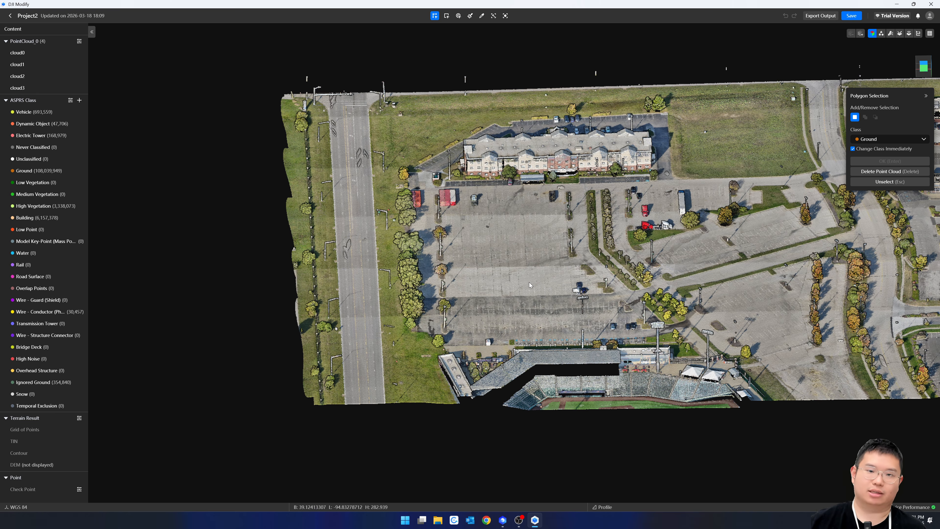
{"action": "left_click", "coordinate": [881, 33]}
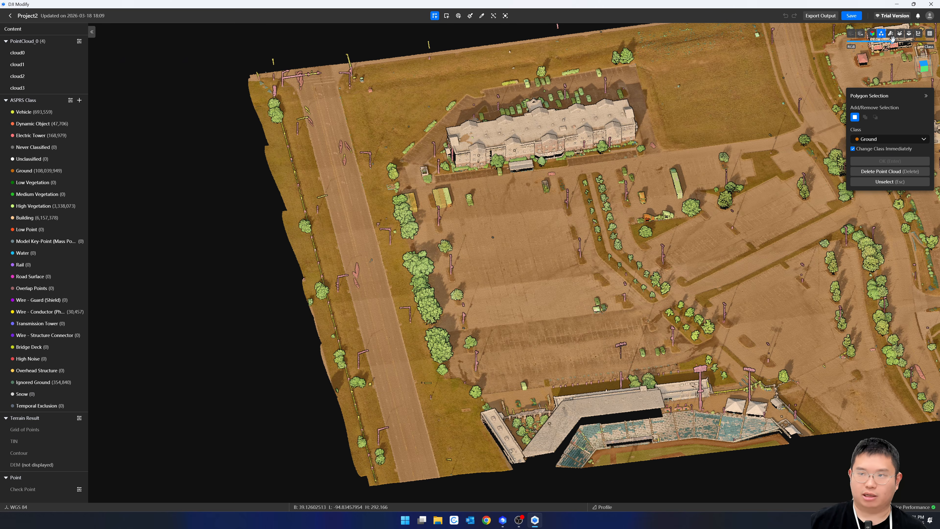
{"action": "left_click_drag", "start_coordinate": [892, 38], "coordinate": [922, 41]}
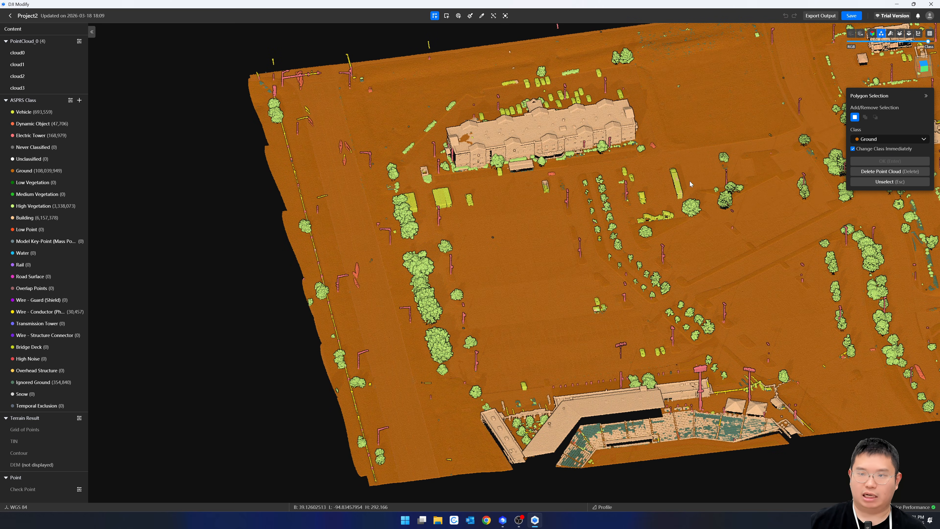
Step: Hide the Dynamic Object class so the moving-vehicle points at the road intersection are not displayed
{"action": "middle_click_drag", "start_coordinate": [690, 184], "coordinate": [411, 262]}
{"action": "left_click_drag", "start_coordinate": [370, 303], "coordinate": [564, 277]}
{"action": "mouse_move", "coordinate": [501, 288]}
{"action": "middle_mouse_down"}
{"action": "mouse_move", "coordinate": [535, 293]}
{"action": "mouse_move", "coordinate": [592, 259]}
{"action": "mouse_move", "coordinate": [428, 285]}
{"action": "mouse_move", "coordinate": [459, 276]}
{"action": "middle_mouse_up"}
{"action": "scroll", "coordinate": [428, 284], "scroll_direction": "up", "scroll_amount": 4}
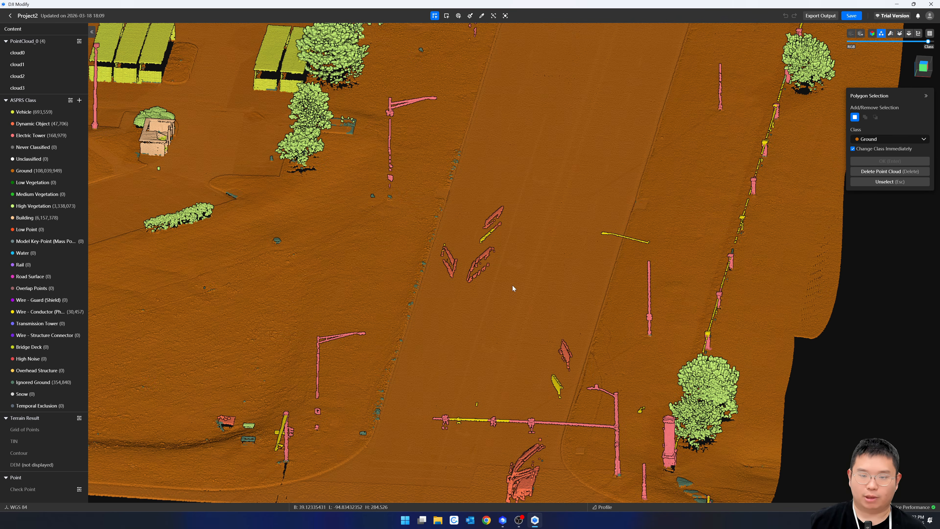
{"action": "scroll", "coordinate": [513, 293], "scroll_direction": "down", "scroll_amount": 3}
{"action": "middle_click_drag", "start_coordinate": [514, 296], "coordinate": [532, 304]}
{"action": "scroll", "coordinate": [559, 260], "scroll_direction": "up", "scroll_amount": 3}
{"action": "scroll", "coordinate": [513, 312], "scroll_direction": "up", "scroll_amount": 3}
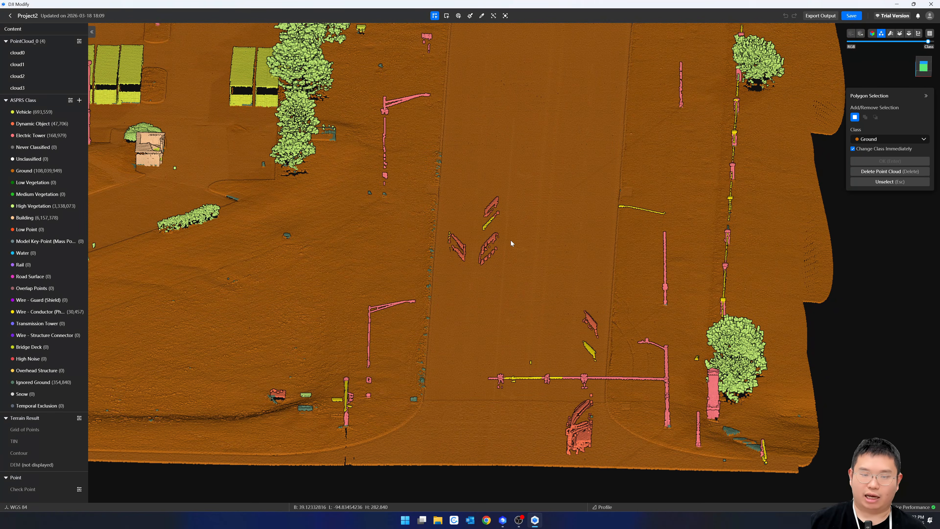
{"action": "middle_click_drag", "start_coordinate": [510, 241], "coordinate": [475, 254]}
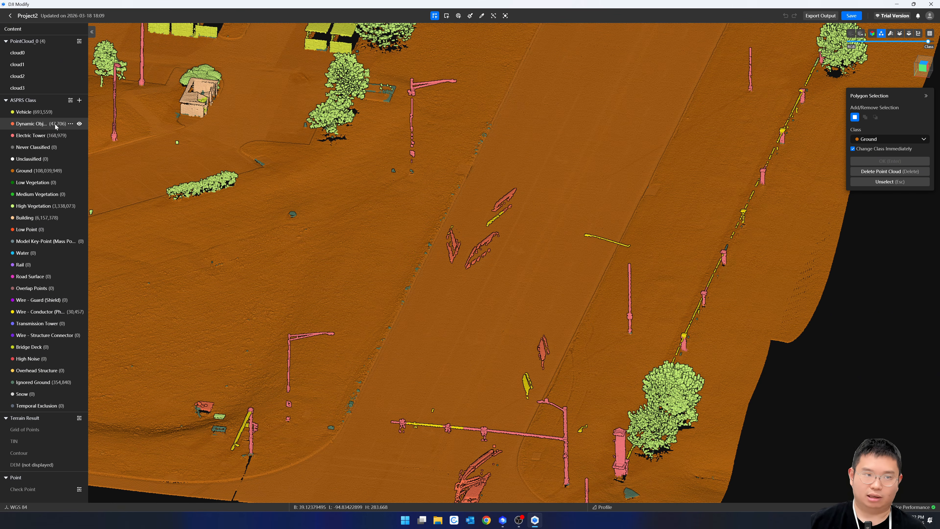
{"action": "left_click", "coordinate": [79, 123]}
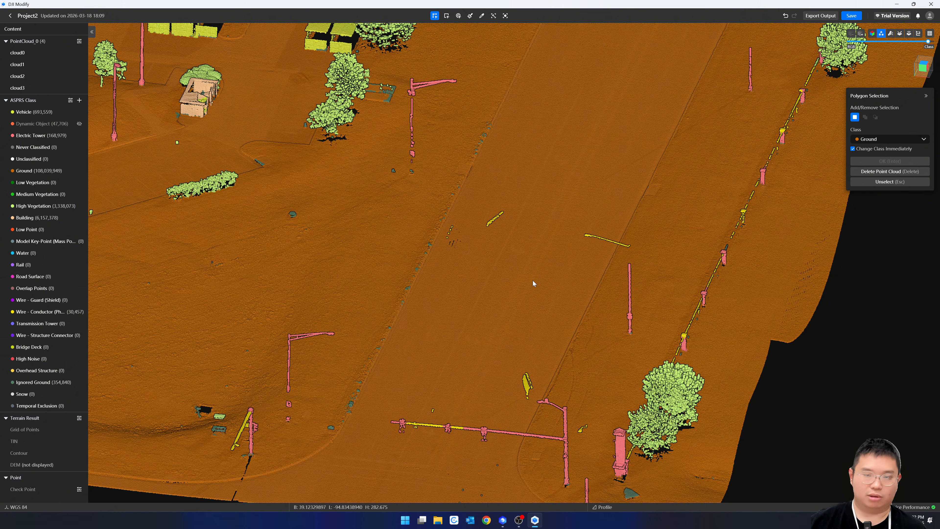
Step: Examine the road intersection and the area around the building for leftover points with dynamic objects hidden
{"action": "scroll", "coordinate": [493, 257], "scroll_direction": "down", "scroll_amount": 5}
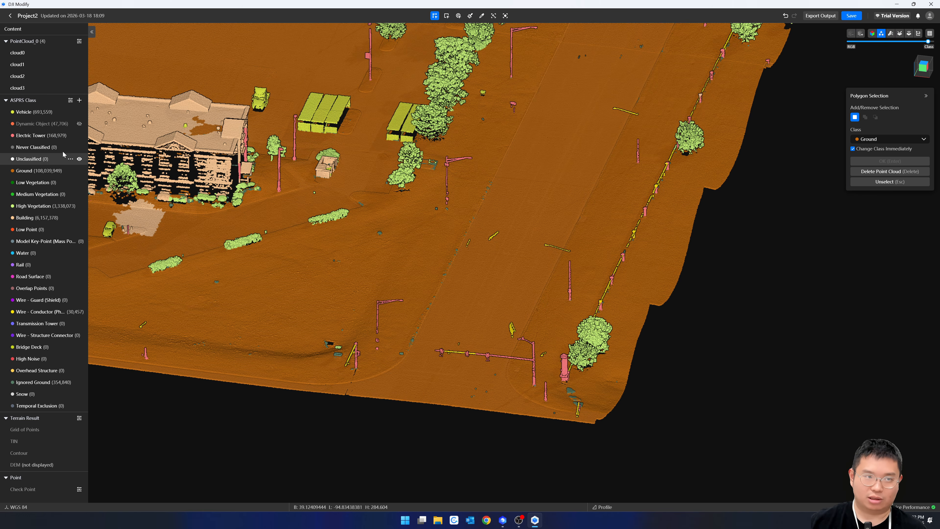
{"action": "scroll", "coordinate": [494, 311], "scroll_direction": "down", "scroll_amount": 6}
{"action": "scroll", "coordinate": [493, 311], "scroll_direction": "up", "scroll_amount": 5}
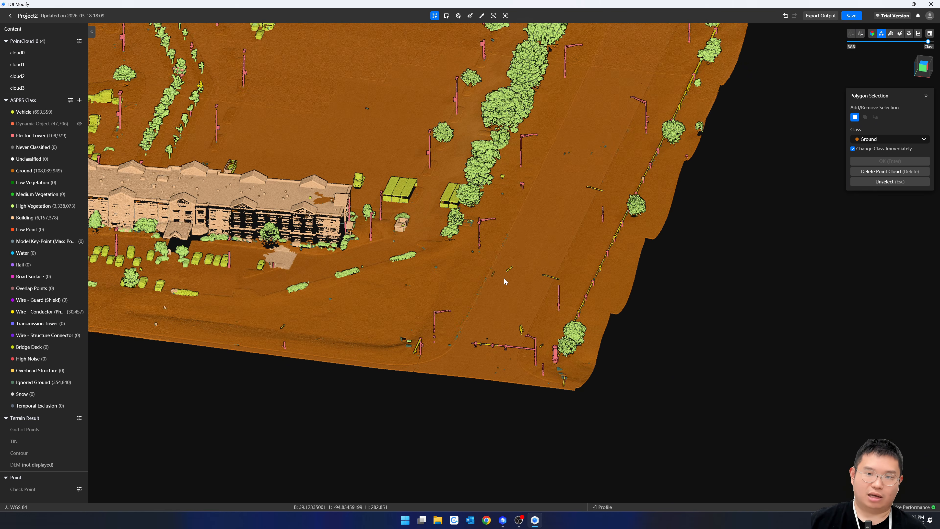
{"action": "mouse_move", "coordinate": [480, 342]}
{"action": "middle_mouse_down"}
{"action": "mouse_move", "coordinate": [521, 297]}
{"action": "mouse_move", "coordinate": [502, 337]}
{"action": "mouse_move", "coordinate": [517, 322]}
{"action": "mouse_move", "coordinate": [523, 285]}
{"action": "mouse_move", "coordinate": [513, 333]}
{"action": "mouse_move", "coordinate": [422, 309]}
{"action": "mouse_move", "coordinate": [449, 311]}
{"action": "middle_mouse_up"}
{"action": "scroll", "coordinate": [537, 317], "scroll_direction": "up", "scroll_amount": 8}
{"action": "scroll", "coordinate": [512, 333], "scroll_direction": "up", "scroll_amount": 6}
{"action": "scroll", "coordinate": [548, 306], "scroll_direction": "down", "scroll_amount": 5}
{"action": "scroll", "coordinate": [538, 322], "scroll_direction": "down", "scroll_amount": 5}
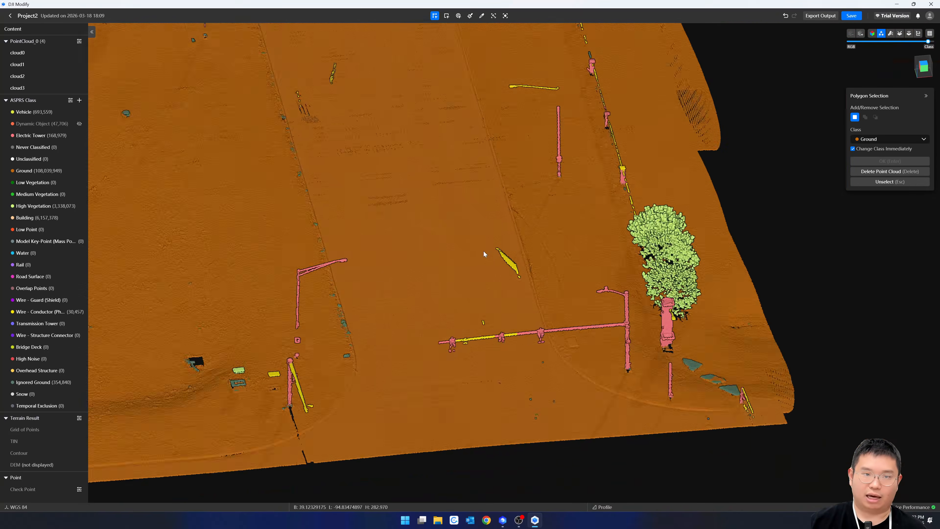
Step: Examine the leftover wire-coloured points on the road and the tree-lined stretch farther along it from several angles
{"action": "middle_click_drag", "start_coordinate": [354, 114], "coordinate": [441, 337]}
{"action": "scroll", "coordinate": [447, 356], "scroll_direction": "up", "scroll_amount": 6}
{"action": "mouse_move", "coordinate": [458, 361]}
{"action": "right_mouse_down"}
{"action": "mouse_move", "coordinate": [390, 330]}
{"action": "mouse_move", "coordinate": [244, 317]}
{"action": "right_mouse_up"}
{"action": "scroll", "coordinate": [502, 352], "scroll_direction": "down", "scroll_amount": 10}
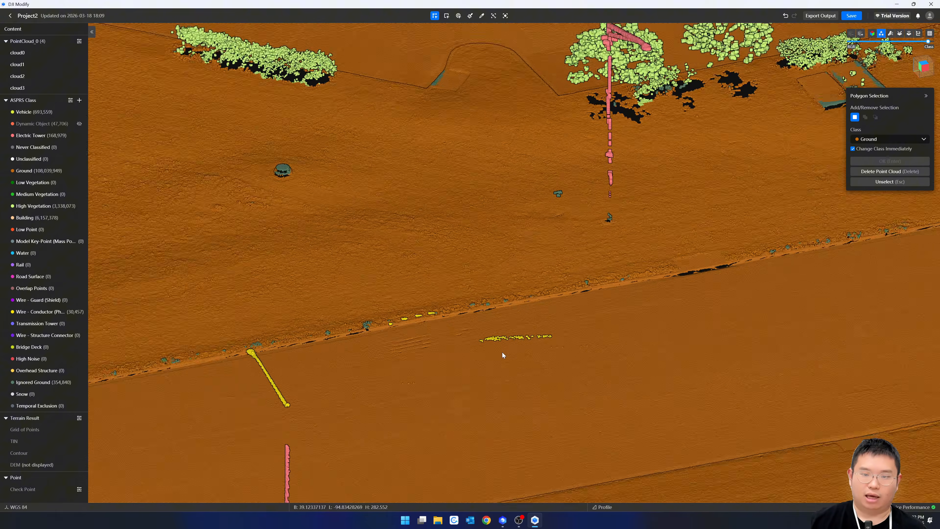
{"action": "mouse_move", "coordinate": [497, 352]}
{"action": "right_mouse_down"}
{"action": "mouse_move", "coordinate": [603, 386]}
{"action": "mouse_move", "coordinate": [646, 384]}
{"action": "right_mouse_up"}
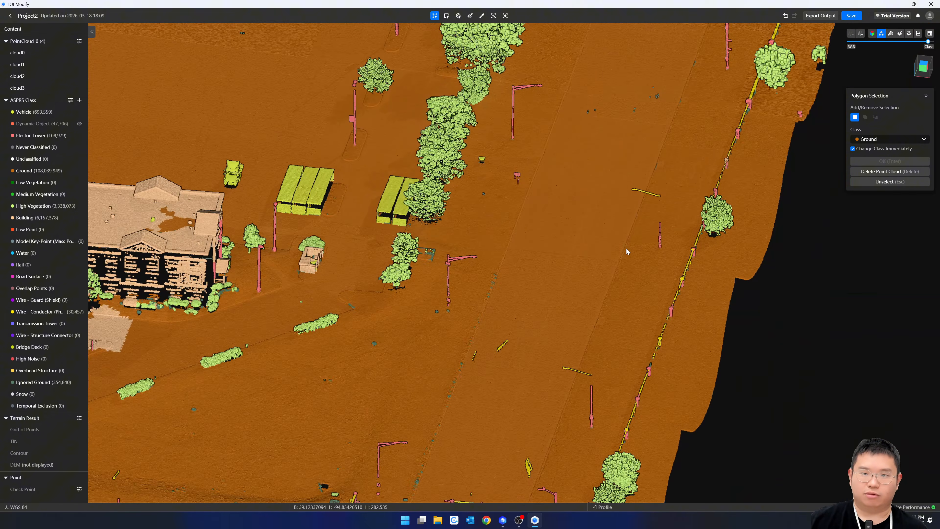
{"action": "middle_click_drag", "start_coordinate": [597, 209], "coordinate": [583, 345]}
{"action": "scroll", "coordinate": [617, 296], "scroll_direction": "up", "scroll_amount": 10}
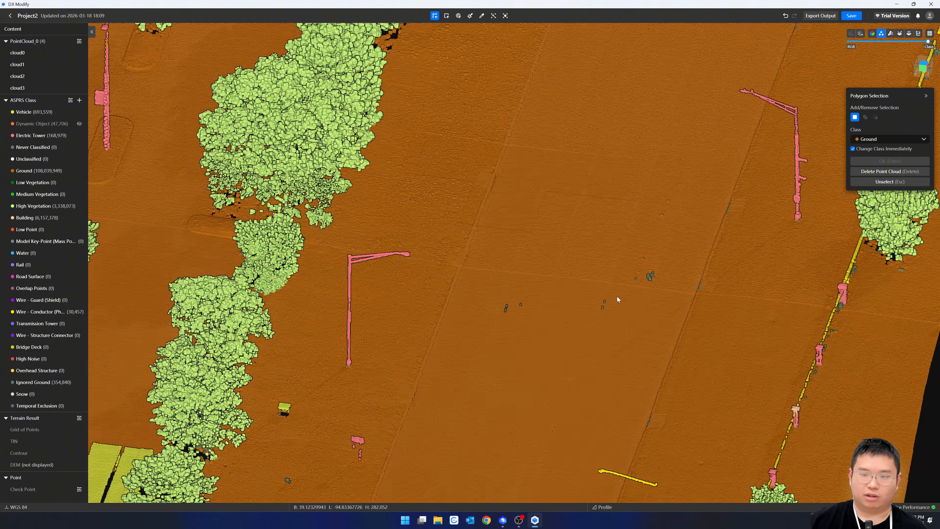
{"action": "mouse_move", "coordinate": [633, 292]}
{"action": "right_mouse_down"}
{"action": "mouse_move", "coordinate": [487, 279]}
{"action": "mouse_move", "coordinate": [441, 260]}
{"action": "right_mouse_up"}
{"action": "scroll", "coordinate": [553, 299], "scroll_direction": "down", "scroll_amount": 10}
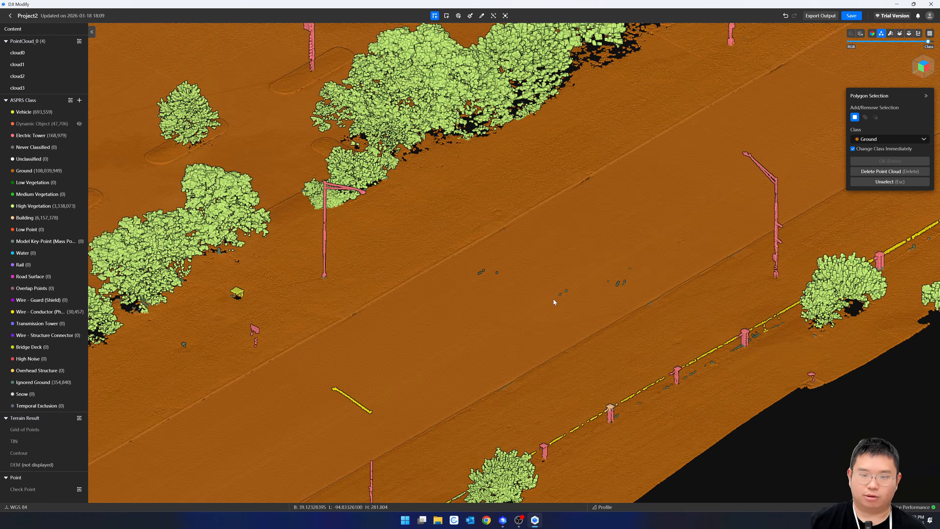
{"action": "mouse_move", "coordinate": [555, 308]}
{"action": "right_mouse_down"}
{"action": "mouse_move", "coordinate": [522, 328]}
{"action": "mouse_move", "coordinate": [518, 311]}
{"action": "mouse_move", "coordinate": [531, 295]}
{"action": "right_mouse_up"}
{"action": "scroll", "coordinate": [531, 296], "scroll_direction": "down", "scroll_amount": 3}
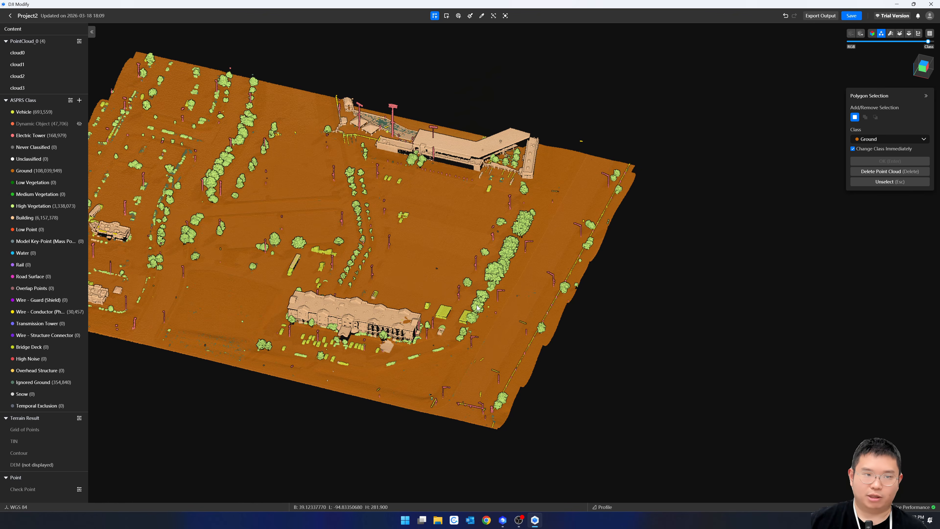
Step: Hide the Ground class to isolate the misclassified points above the road at the intersection
{"action": "left_click_drag", "start_coordinate": [490, 331], "coordinate": [526, 296]}
{"action": "scroll", "coordinate": [521, 307], "scroll_direction": "up", "scroll_amount": 8}
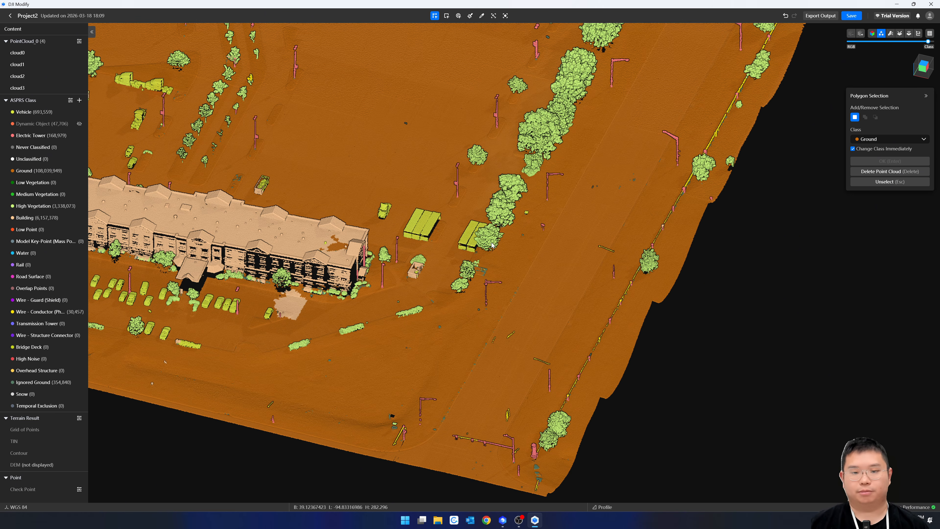
{"action": "scroll", "coordinate": [497, 354], "scroll_direction": "up", "scroll_amount": 8}
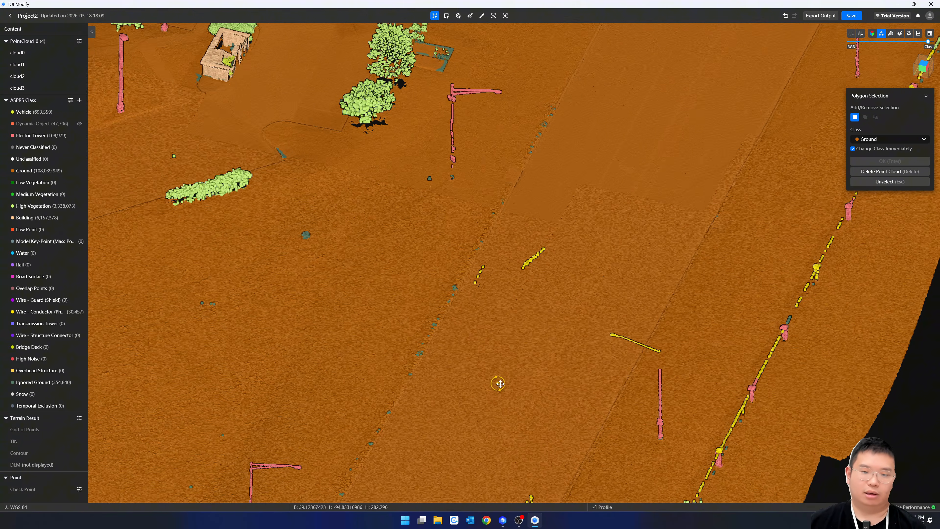
{"action": "left_click_drag", "start_coordinate": [540, 402], "coordinate": [547, 180]}
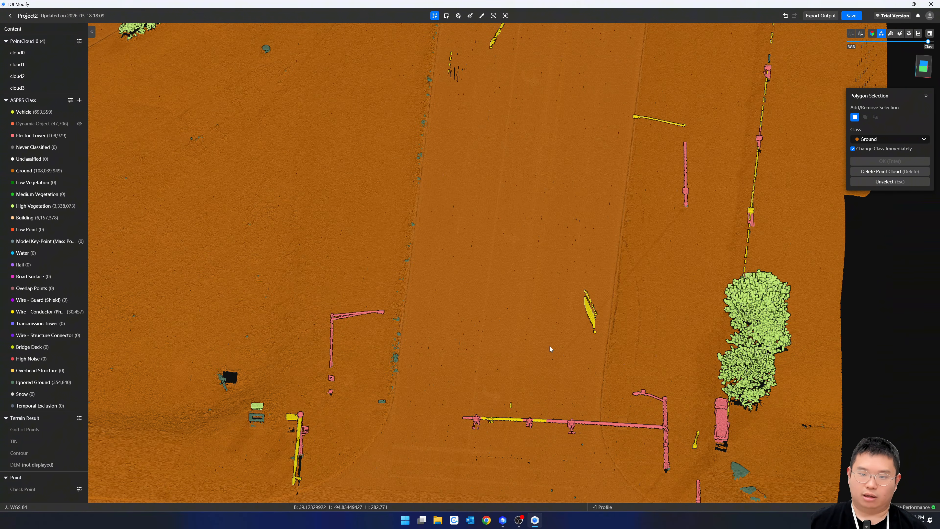
{"action": "scroll", "coordinate": [553, 348], "scroll_direction": "up", "scroll_amount": 2}
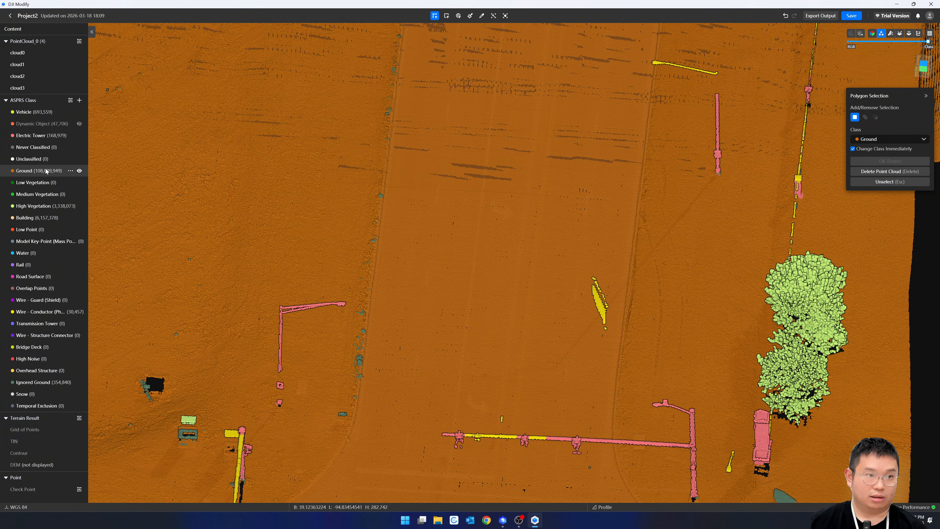
{"action": "left_click", "coordinate": [79, 170]}
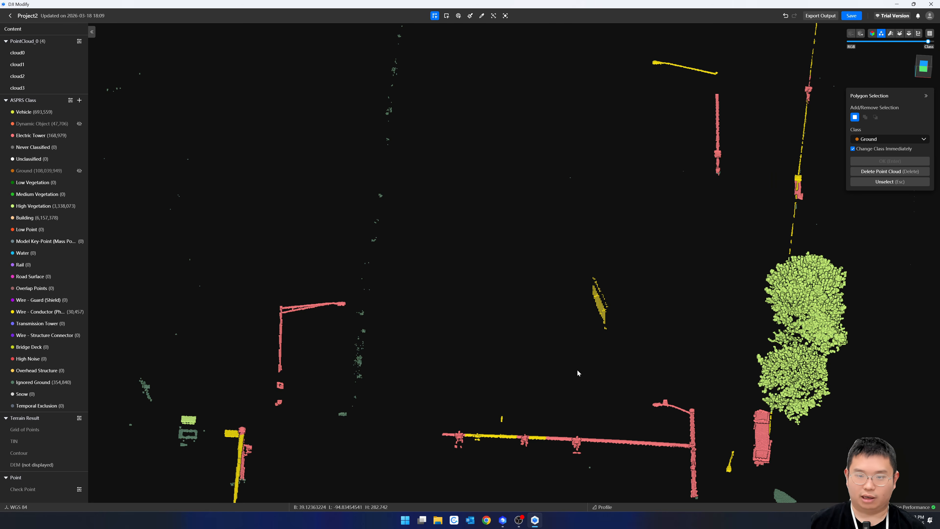
Step: Reclassify the stray Wire - Conductor points above the road near the intersection as Ground using a polygon selection
{"action": "mouse_move", "coordinate": [580, 385]}
{"action": "middle_mouse_down"}
{"action": "mouse_move", "coordinate": [567, 366]}
{"action": "mouse_move", "coordinate": [484, 326]}
{"action": "mouse_move", "coordinate": [341, 333]}
{"action": "mouse_move", "coordinate": [506, 334]}
{"action": "mouse_move", "coordinate": [575, 212]}
{"action": "mouse_move", "coordinate": [546, 317]}
{"action": "mouse_move", "coordinate": [529, 329]}
{"action": "middle_mouse_up"}
{"action": "scroll", "coordinate": [552, 265], "scroll_direction": "up", "scroll_amount": 4}
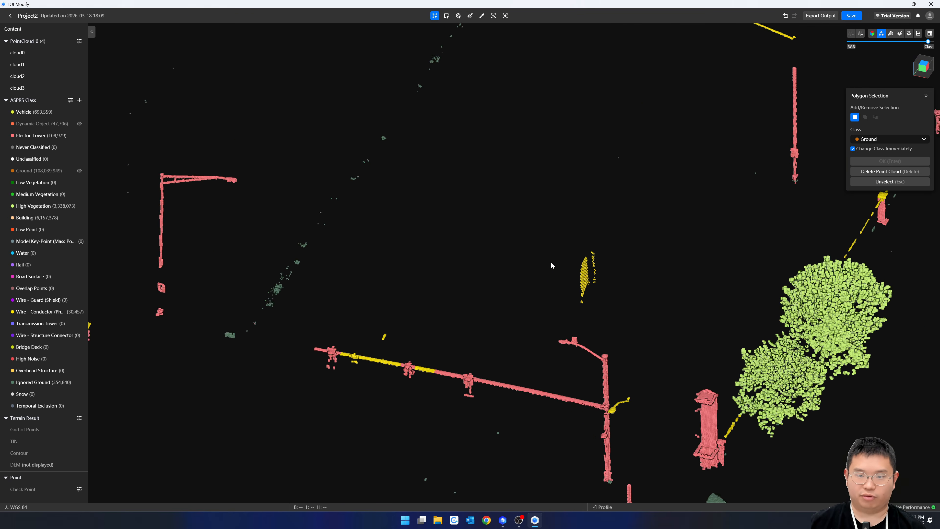
{"action": "mouse_move", "coordinate": [610, 307]}
{"action": "middle_mouse_down"}
{"action": "mouse_move", "coordinate": [550, 318]}
{"action": "mouse_move", "coordinate": [458, 353]}
{"action": "middle_mouse_up"}
{"action": "scroll", "coordinate": [408, 286], "scroll_direction": "up", "scroll_amount": 4}
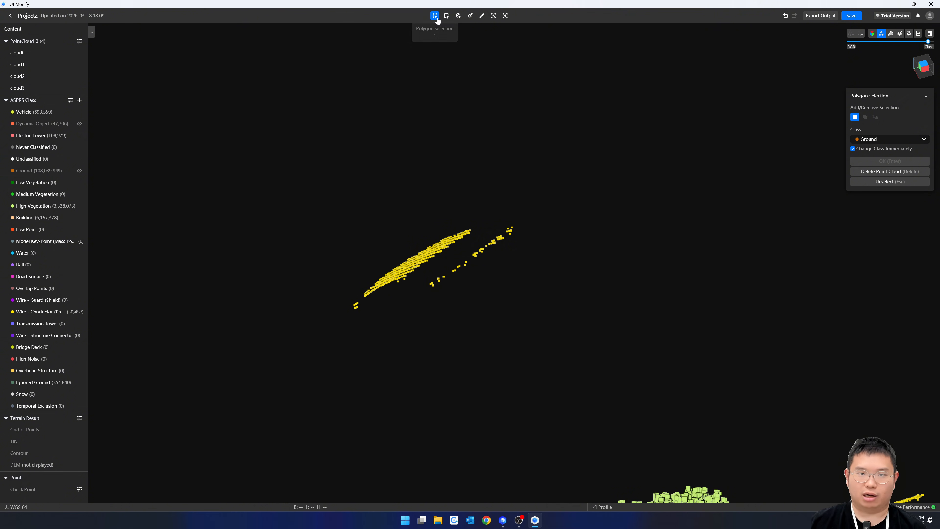
{"action": "left_click", "coordinate": [330, 326]}
{"action": "left_click", "coordinate": [552, 305]}
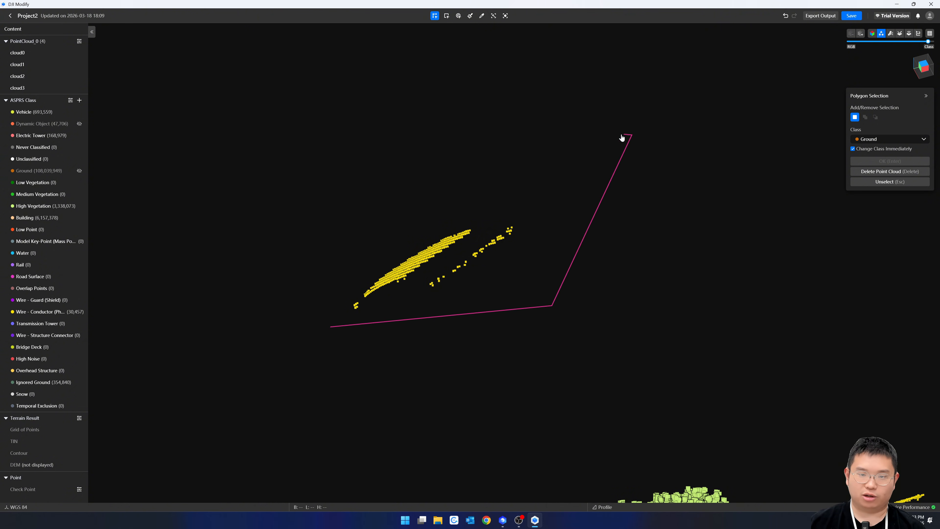
{"action": "left_click", "coordinate": [632, 135]}
{"action": "left_click", "coordinate": [432, 134]}
{"action": "left_click", "coordinate": [252, 266]}
{"action": "left_click", "coordinate": [280, 333]}
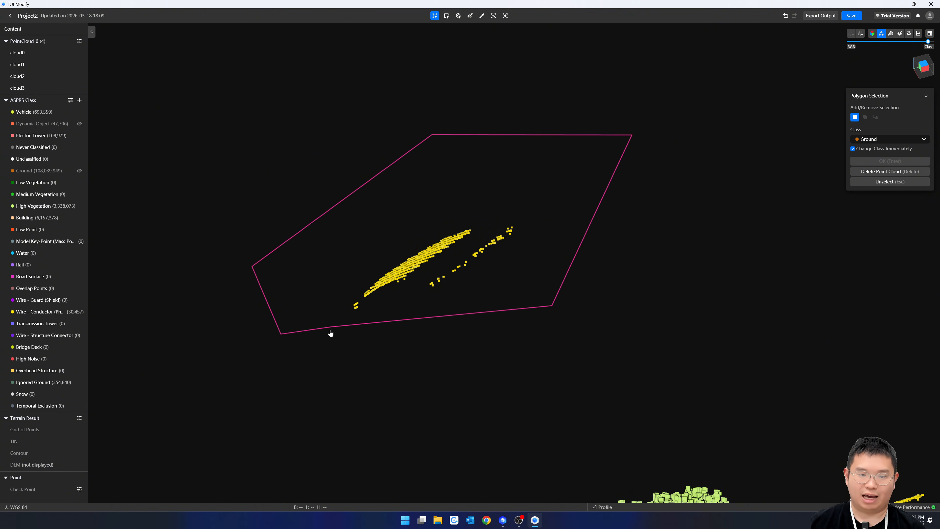
{"action": "right_click", "coordinate": [331, 332]}
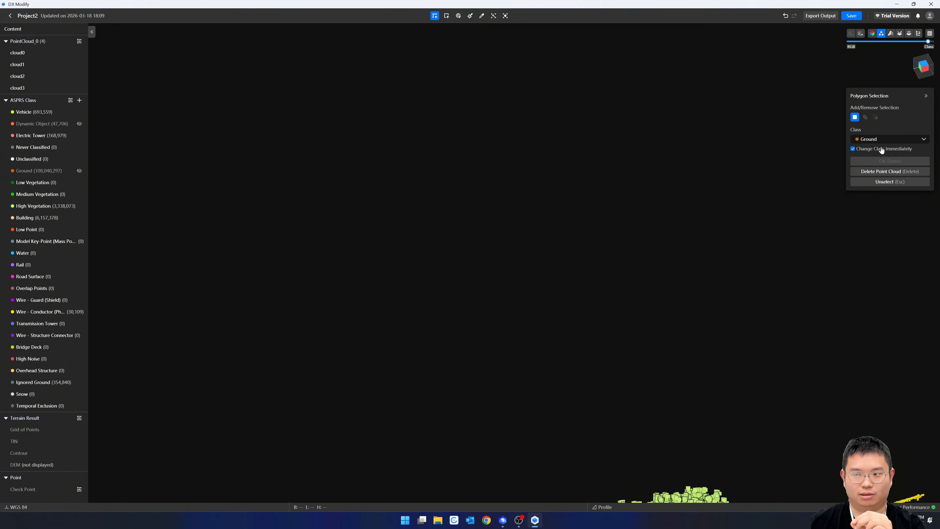
Step: Turn off immediate class changing for the polygon selection
{"action": "left_click", "coordinate": [858, 148]}
{"action": "scroll", "coordinate": [608, 258], "scroll_direction": "down", "scroll_amount": 5}
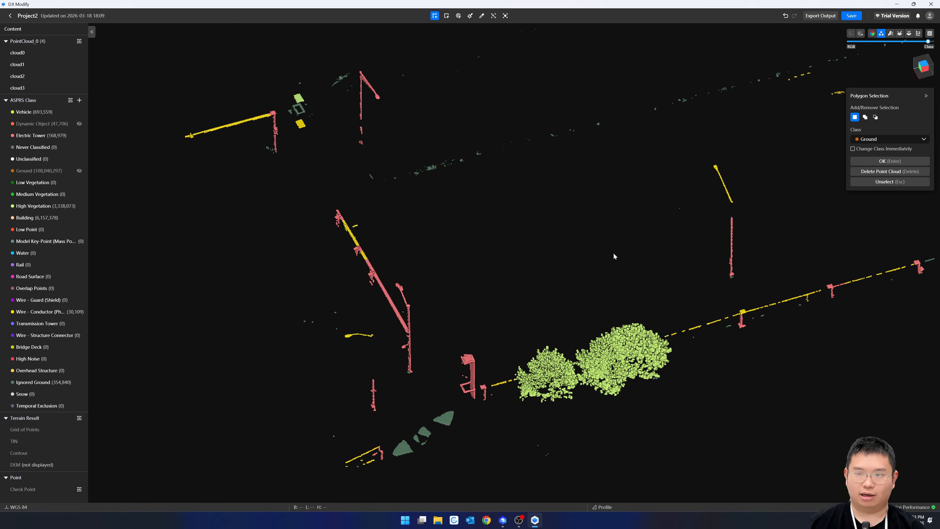
{"action": "scroll", "coordinate": [736, 207], "scroll_direction": "down", "scroll_amount": 5}
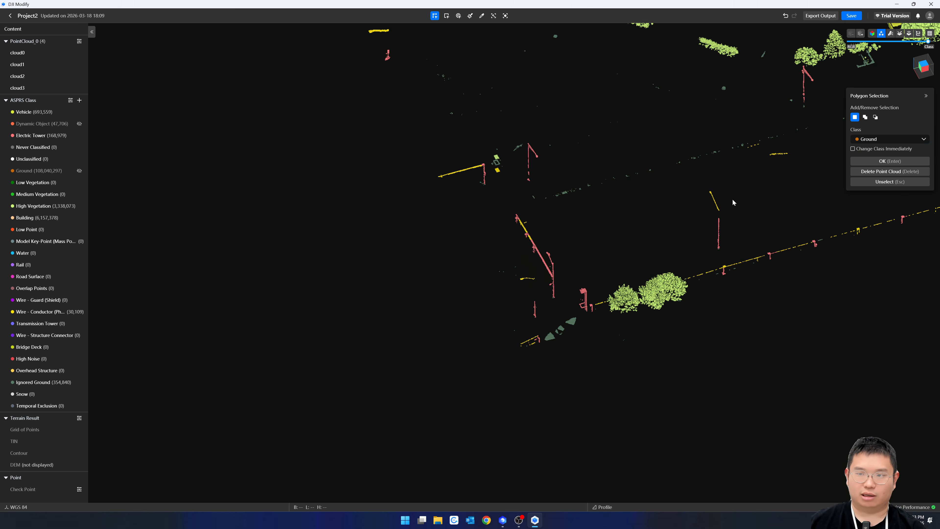
Step: Select the two remaining groups of stray Wire - Conductor points on the road with one closed polygon
{"action": "left_click_drag", "start_coordinate": [753, 183], "coordinate": [600, 259]}
{"action": "scroll", "coordinate": [625, 235], "scroll_direction": "up", "scroll_amount": 10}
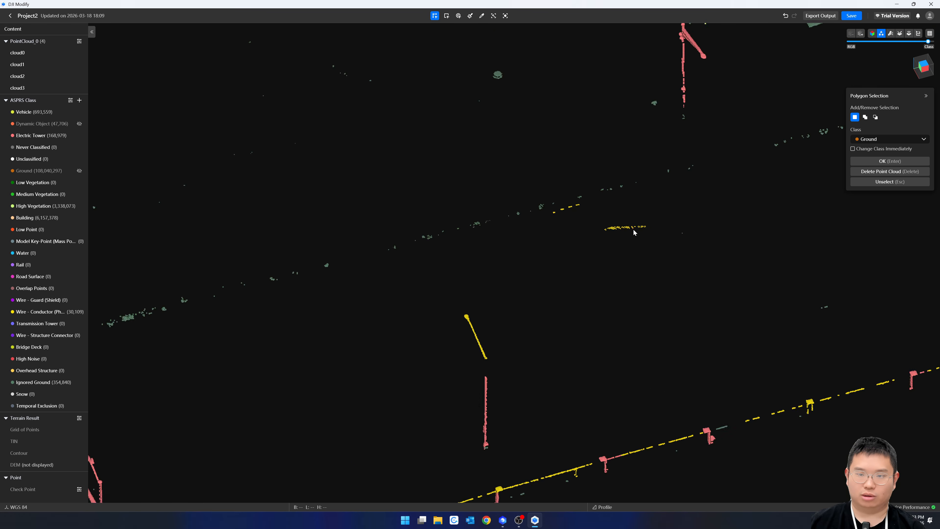
{"action": "scroll", "coordinate": [568, 262], "scroll_direction": "up", "scroll_amount": 3}
{"action": "middle_click_drag", "start_coordinate": [504, 264], "coordinate": [446, 239]}
{"action": "scroll", "coordinate": [428, 270], "scroll_direction": "up", "scroll_amount": 3}
{"action": "middle_click_drag", "start_coordinate": [429, 282], "coordinate": [323, 286]}
{"action": "left_click", "coordinate": [359, 239]}
{"action": "left_click", "coordinate": [289, 336]}
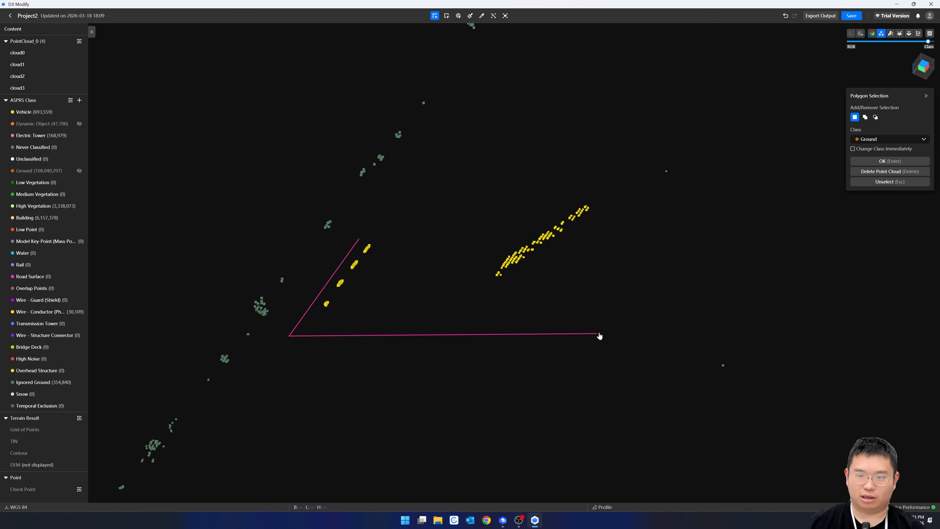
{"action": "left_click", "coordinate": [603, 328]}
{"action": "left_click", "coordinate": [637, 188]}
{"action": "left_click", "coordinate": [467, 187]}
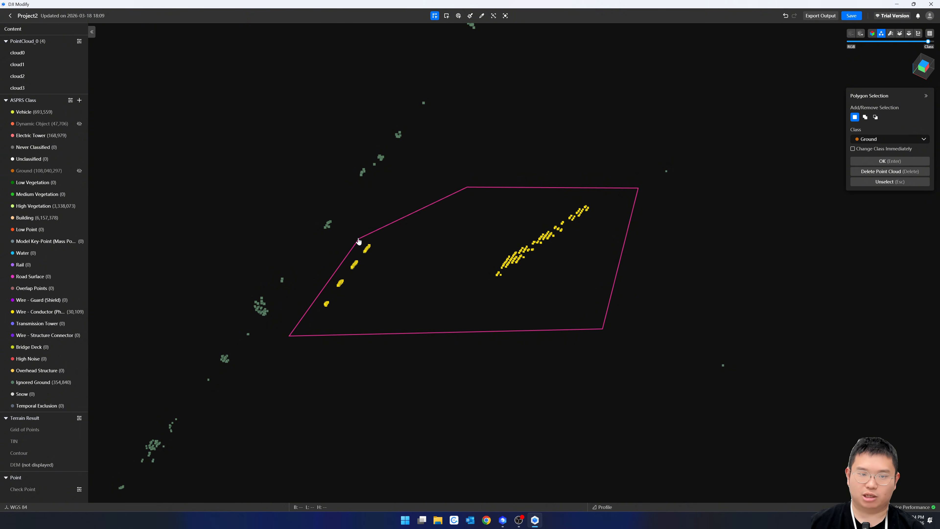
{"action": "left_click", "coordinate": [358, 240]}
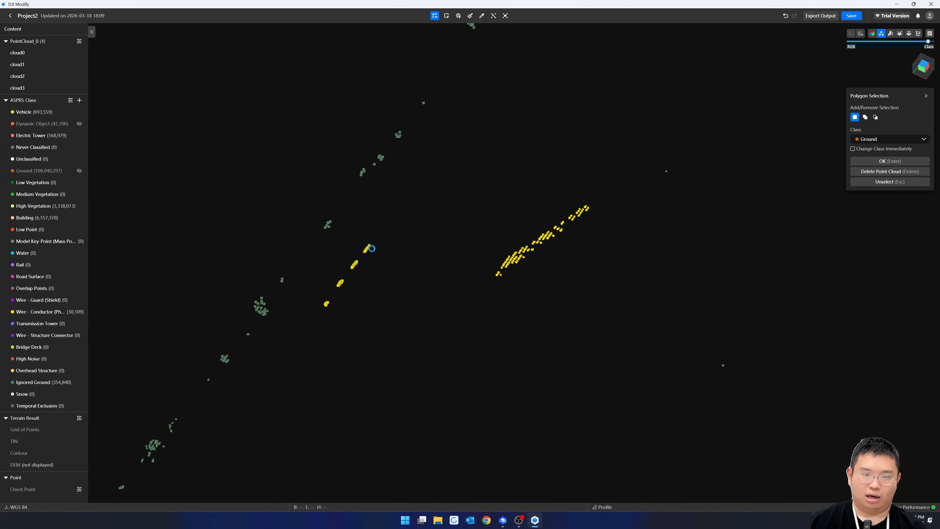
Step: From a rotated view, redraw the polygon selection around the same two groups of stray wire points
{"action": "left_click_drag", "start_coordinate": [519, 302], "coordinate": [515, 274]}
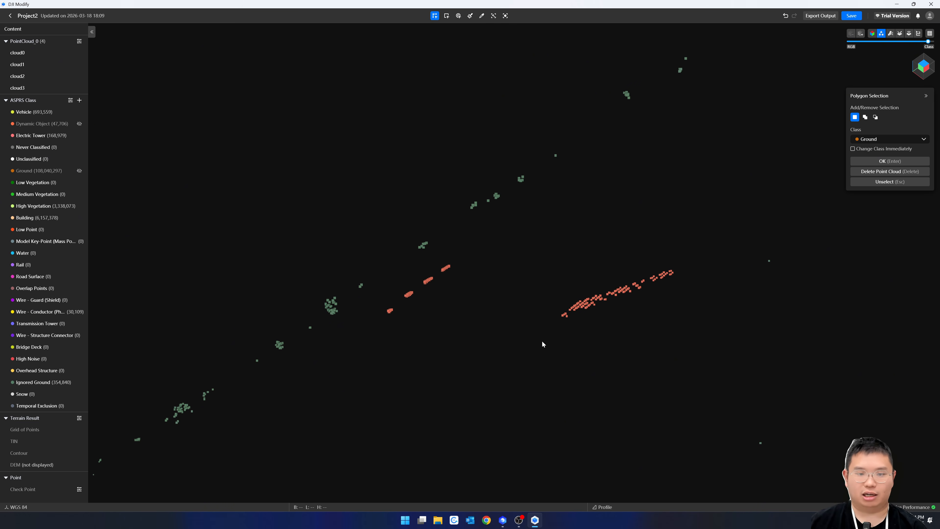
{"action": "left_click_drag", "start_coordinate": [542, 344], "coordinate": [464, 298]}
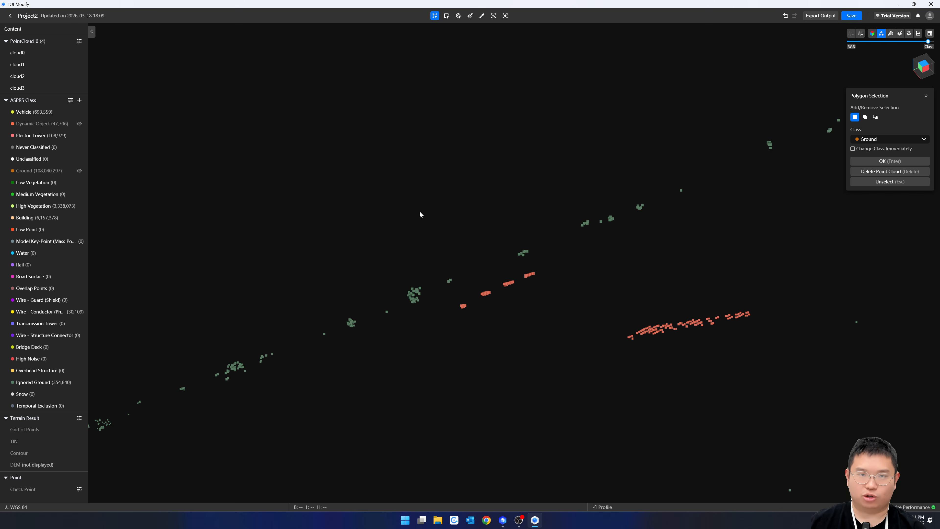
{"action": "left_click", "coordinate": [460, 288]}
{"action": "left_click", "coordinate": [544, 262]}
{"action": "left_click", "coordinate": [785, 265]}
{"action": "left_click", "coordinate": [769, 351]}
{"action": "left_click", "coordinate": [583, 361]}
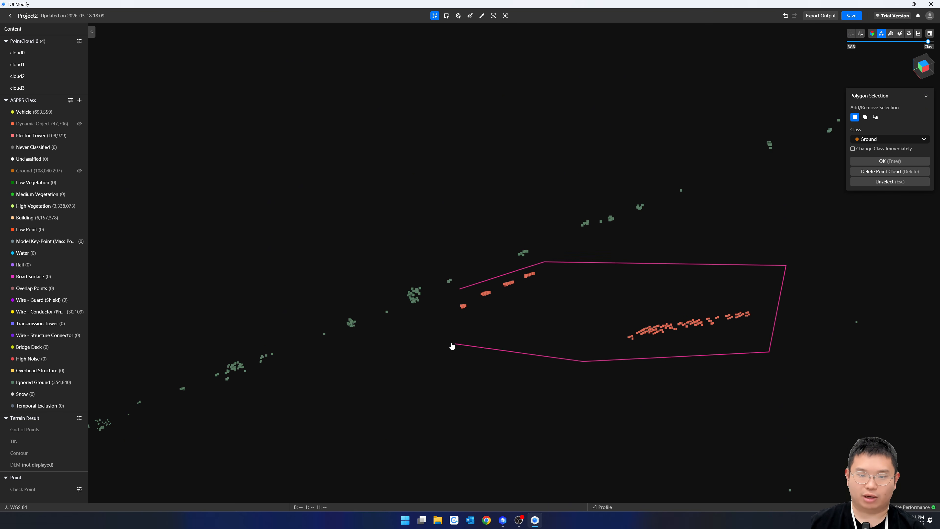
{"action": "left_click", "coordinate": [436, 335]}
{"action": "right_click", "coordinate": [457, 293]}
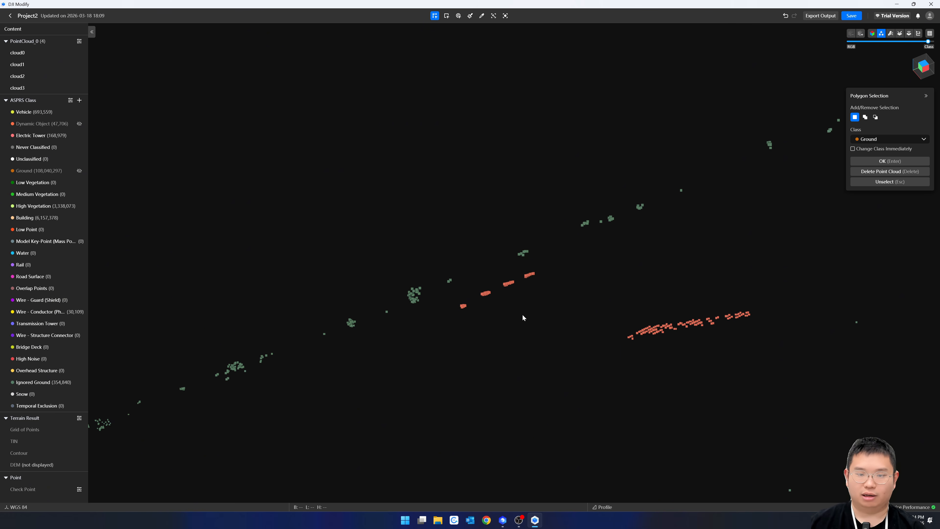
Step: Clear the selection and enclose both groups of stray Wire - Conductor points in a new closed polygon selection
{"action": "scroll", "coordinate": [508, 289], "scroll_direction": "down", "scroll_amount": 2}
{"action": "scroll", "coordinate": [508, 289], "scroll_direction": "up", "scroll_amount": 3}
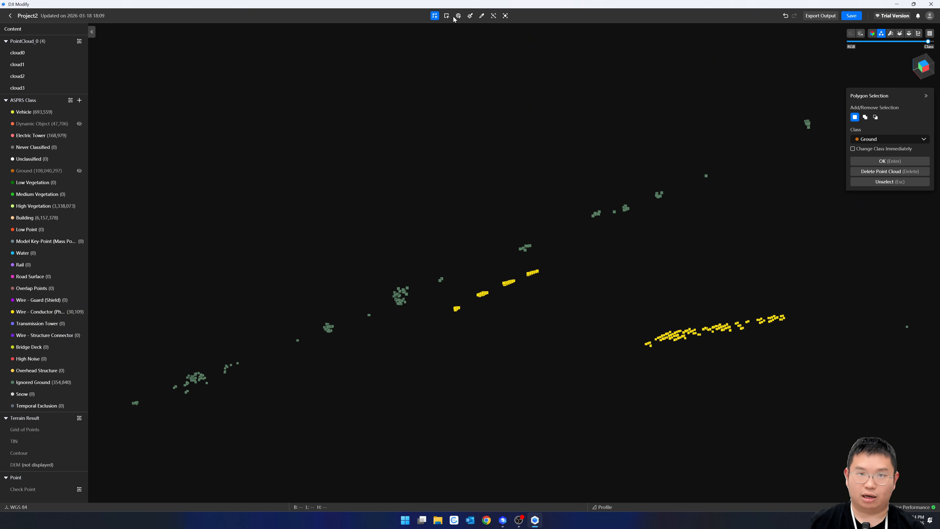
{"action": "left_click", "coordinate": [431, 302]}
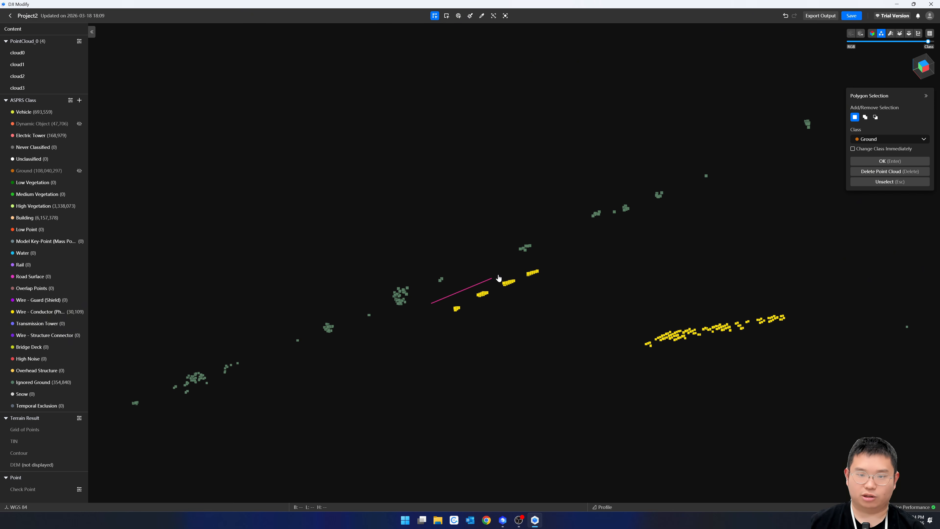
{"action": "left_click", "coordinate": [532, 266]}
{"action": "left_click", "coordinate": [633, 254]}
{"action": "left_click", "coordinate": [788, 267]}
{"action": "left_click", "coordinate": [811, 333]}
{"action": "left_click", "coordinate": [722, 381]}
{"action": "left_click", "coordinate": [502, 379]}
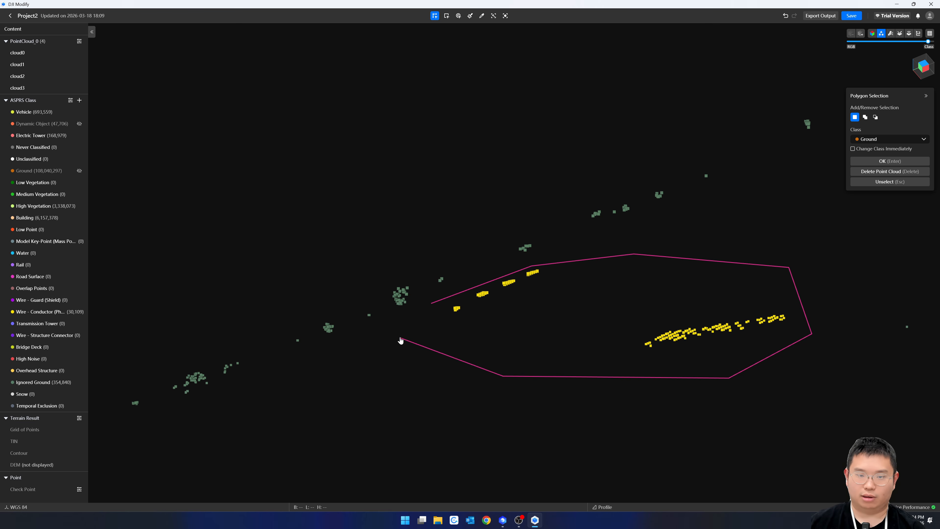
{"action": "left_click", "coordinate": [430, 303]}
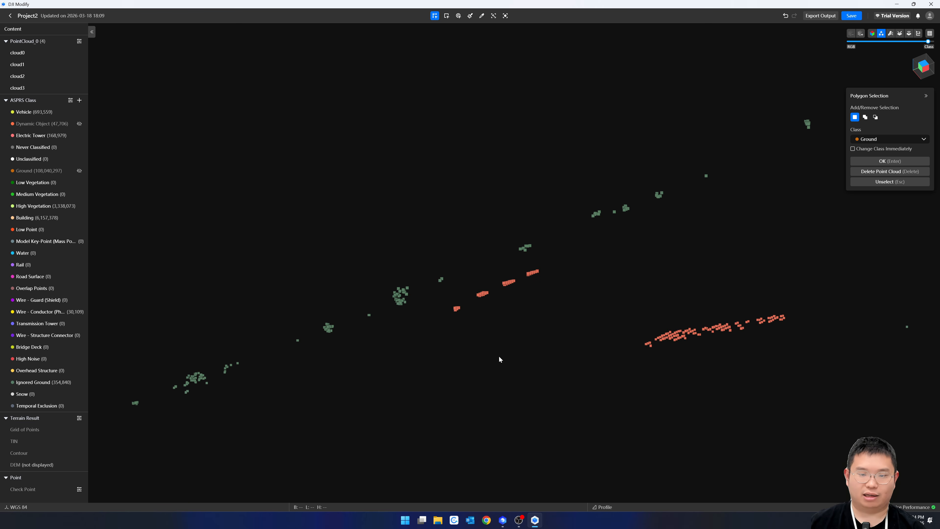
{"action": "middle_click_drag", "start_coordinate": [498, 356], "coordinate": [515, 317]}
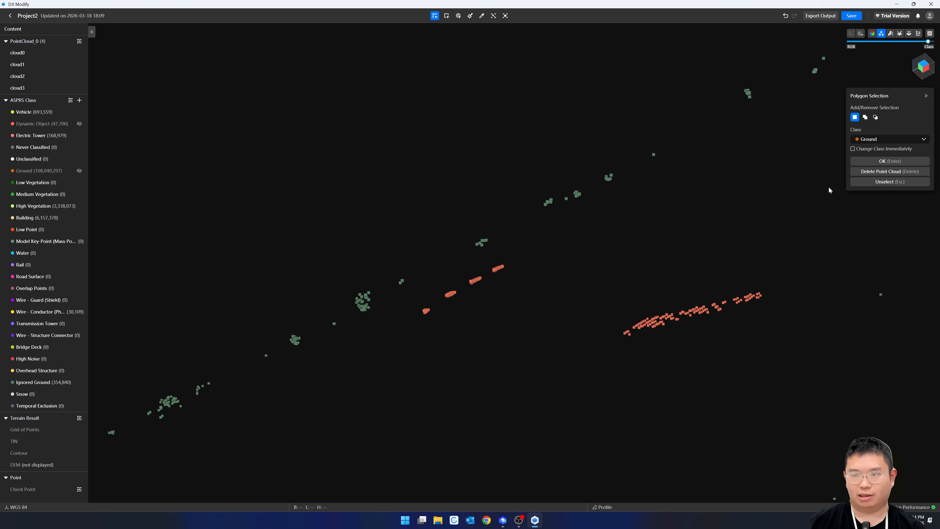
{"action": "right_click", "coordinate": [674, 319]}
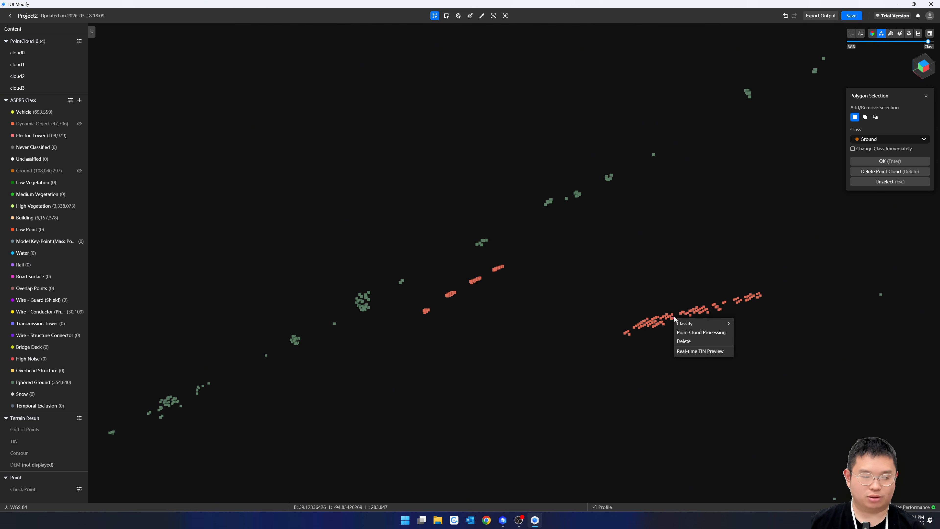
{"action": "mouse_move", "coordinate": [704, 325]}
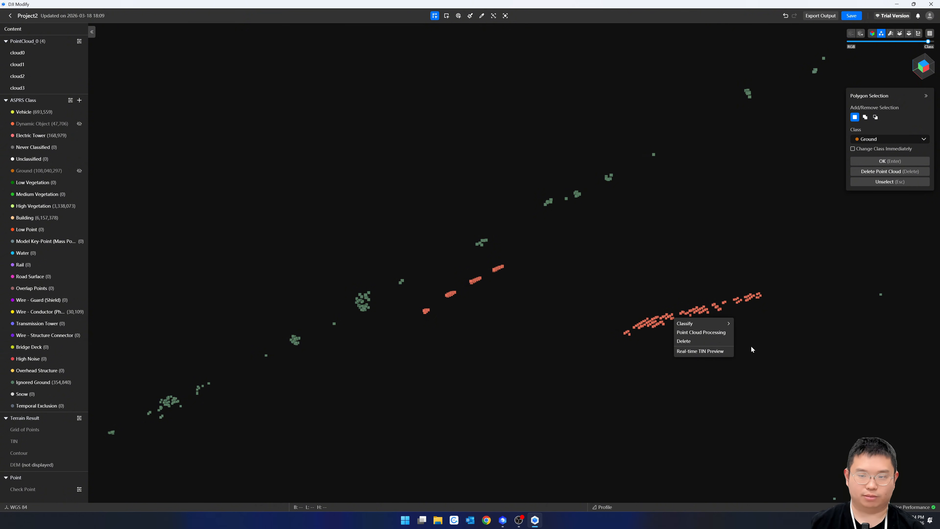
{"action": "left_click", "coordinate": [684, 276]}
{"action": "key", "text": "Escape"}
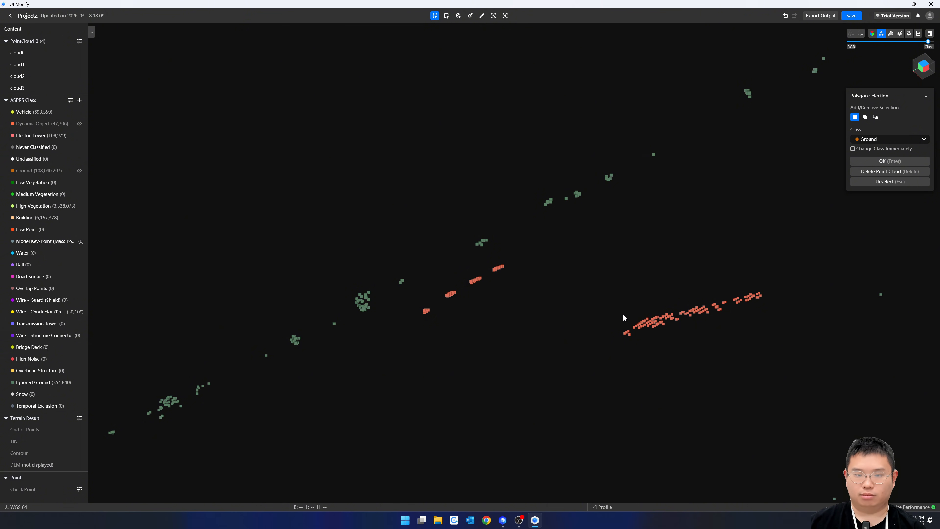
Step: Select both groups of stray Wire - Conductor points with one rectangular selection and delete them
{"action": "left_click", "coordinate": [447, 17]}
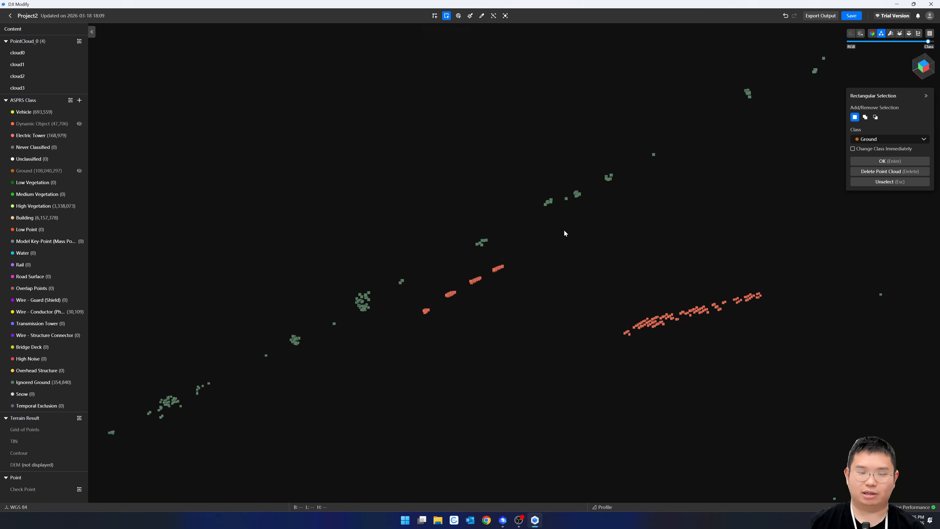
{"action": "scroll", "coordinate": [559, 281], "scroll_direction": "down", "scroll_amount": 2}
{"action": "middle_click_drag", "start_coordinate": [613, 272], "coordinate": [597, 324]}
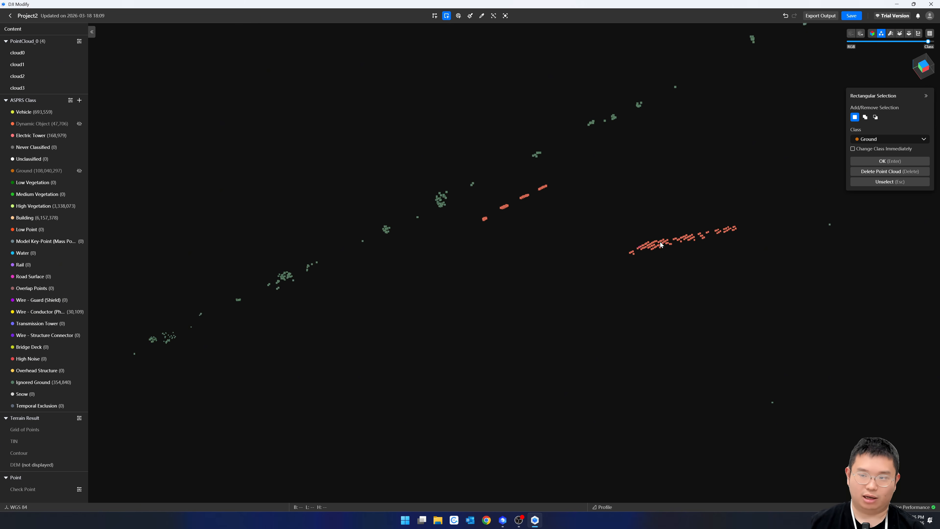
{"action": "middle_click_drag", "start_coordinate": [650, 235], "coordinate": [488, 339]}
{"action": "left_click_drag", "start_coordinate": [420, 240], "coordinate": [694, 382]}
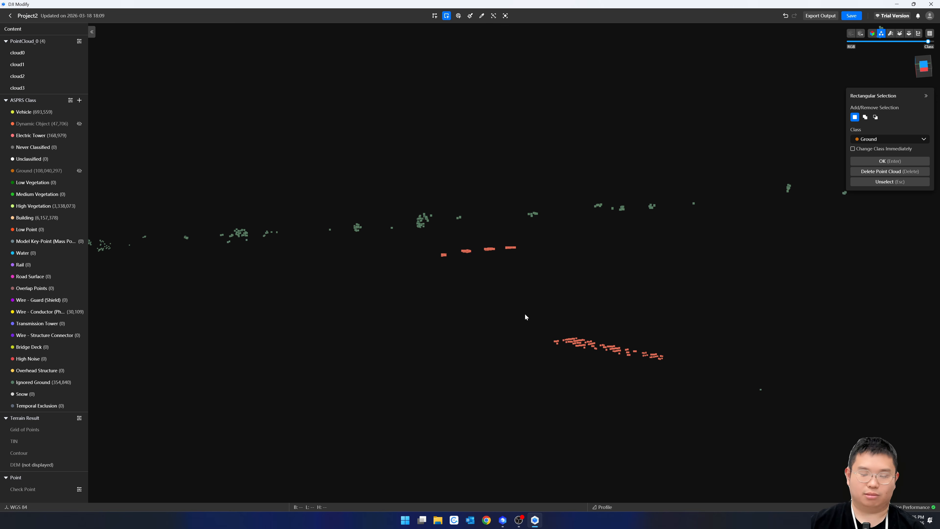
{"action": "key", "text": "Delete"}
Step: Undo the deletion of the stray Wire - Conductor points
{"action": "scroll", "coordinate": [556, 314], "scroll_direction": "down", "scroll_amount": 3}
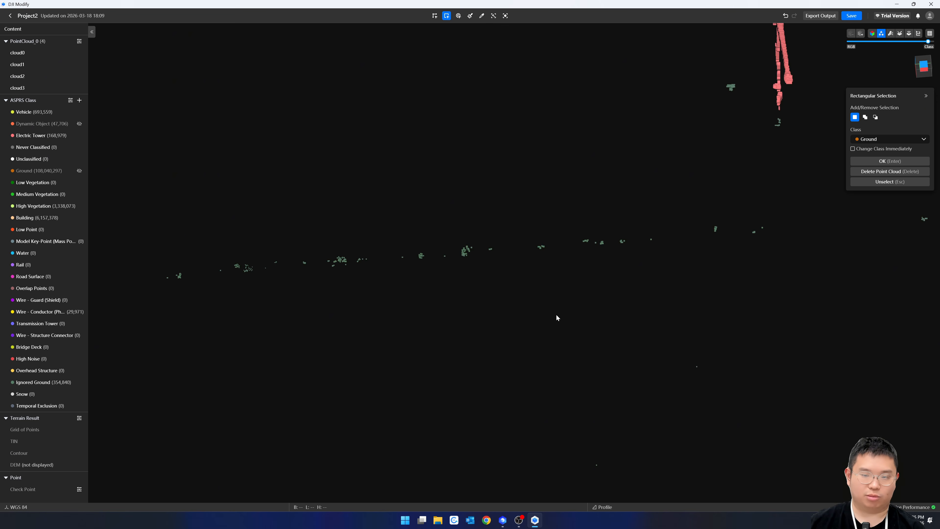
{"action": "scroll", "coordinate": [556, 317], "scroll_direction": "down", "scroll_amount": 2}
{"action": "scroll", "coordinate": [516, 320], "scroll_direction": "up", "scroll_amount": 3}
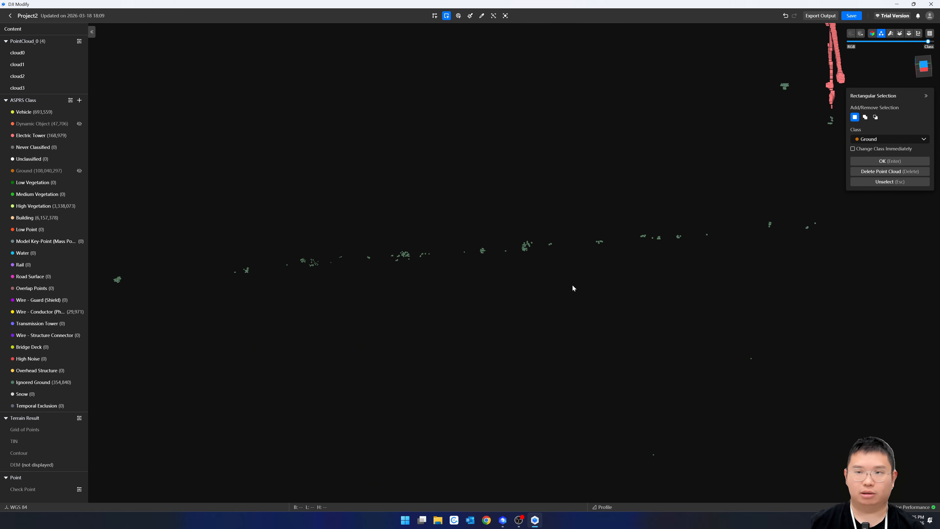
{"action": "left_click", "coordinate": [785, 17]}
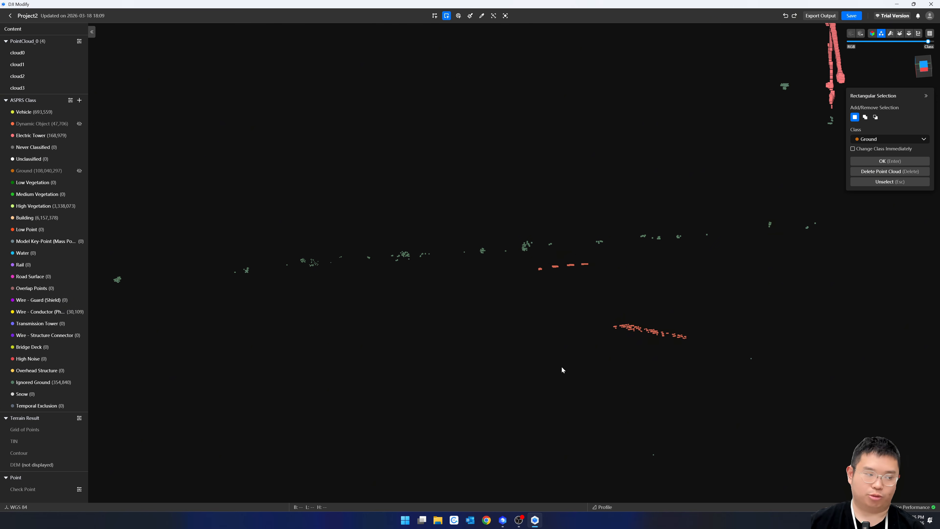
Step: With Single Selection in add mode, select the individual wire points at the near end of the smaller stray group
{"action": "scroll", "coordinate": [568, 358], "scroll_direction": "up", "scroll_amount": 2}
{"action": "scroll", "coordinate": [652, 333], "scroll_direction": "up", "scroll_amount": 2}
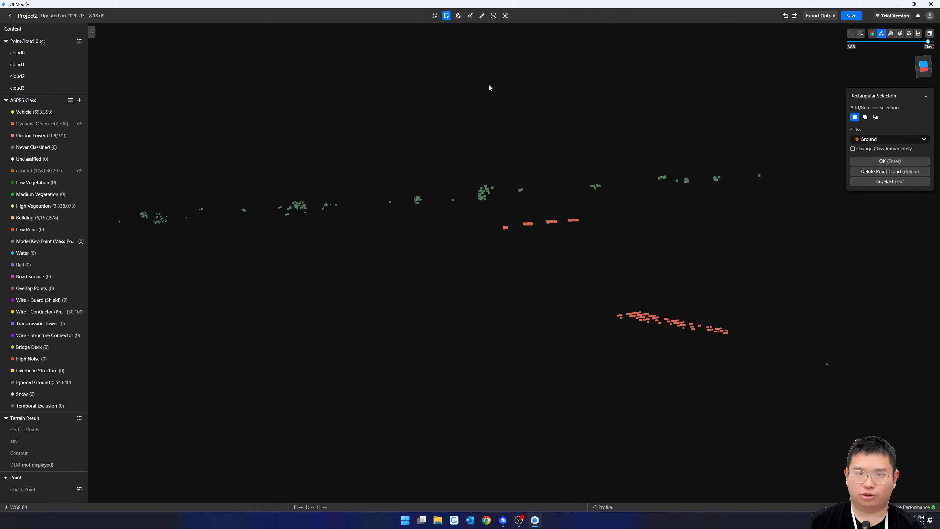
{"action": "left_click", "coordinate": [458, 17]}
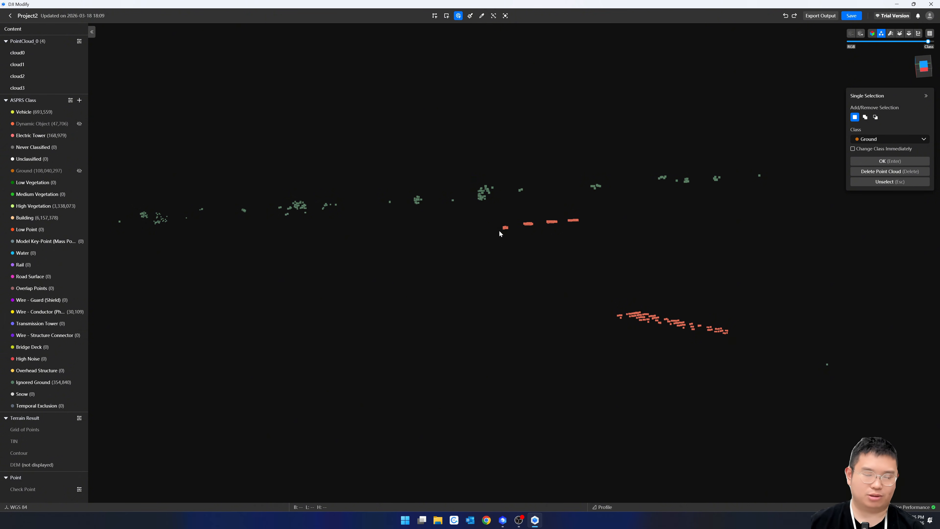
{"action": "scroll", "coordinate": [499, 230], "scroll_direction": "up", "scroll_amount": 2}
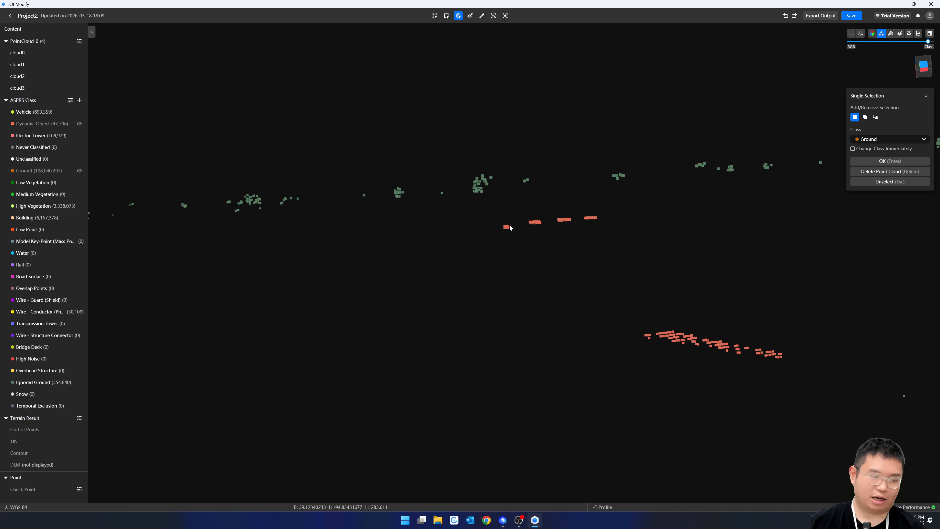
{"action": "scroll", "coordinate": [510, 225], "scroll_direction": "up", "scroll_amount": 5}
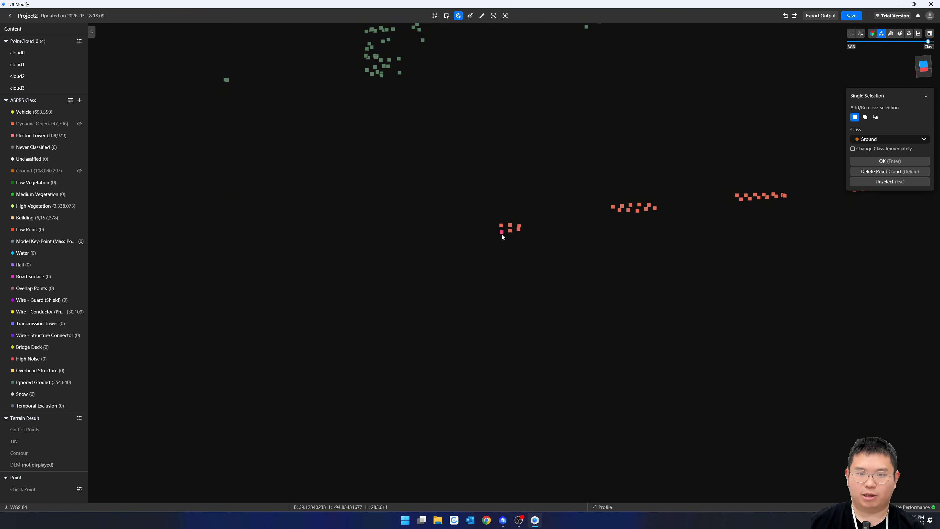
{"action": "scroll", "coordinate": [501, 233], "scroll_direction": "down", "scroll_amount": 2}
{"action": "left_click", "coordinate": [504, 229]}
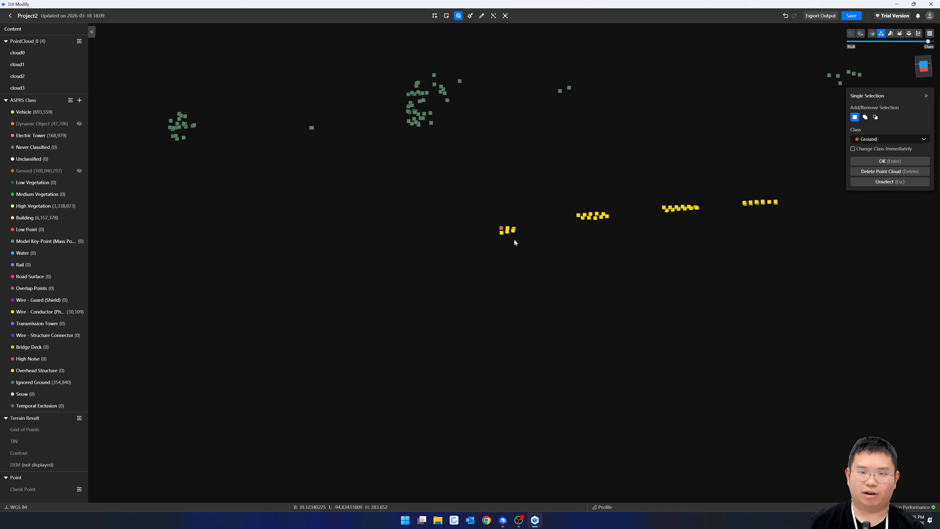
{"action": "left_click", "coordinate": [503, 232]}
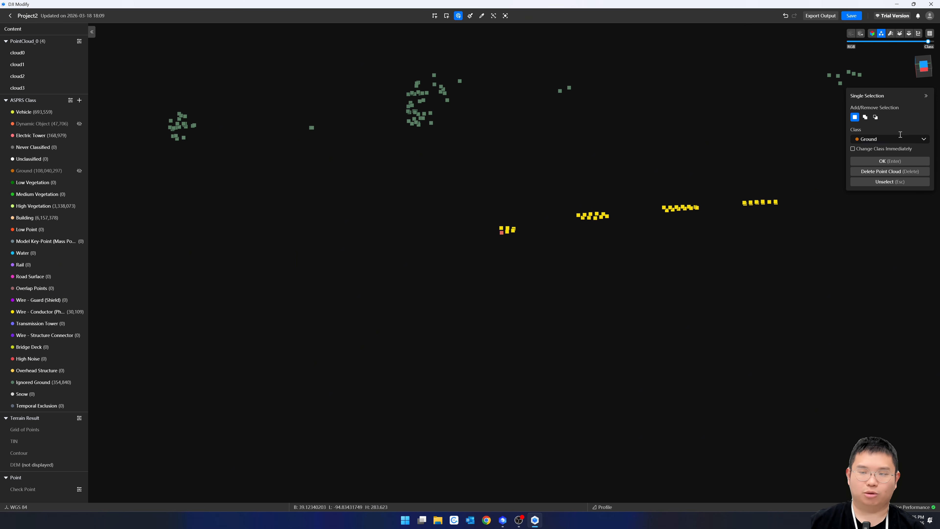
{"action": "left_click", "coordinate": [865, 118]}
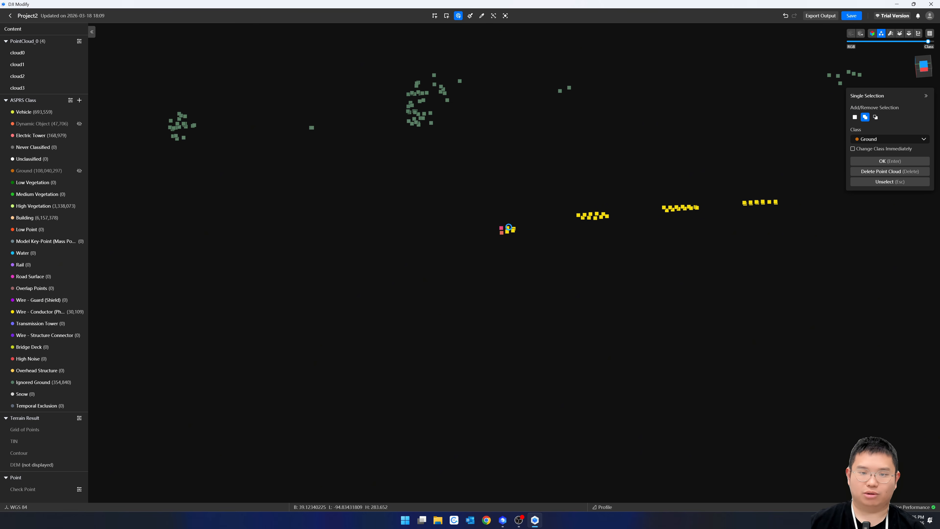
{"action": "left_click", "coordinate": [508, 230]}
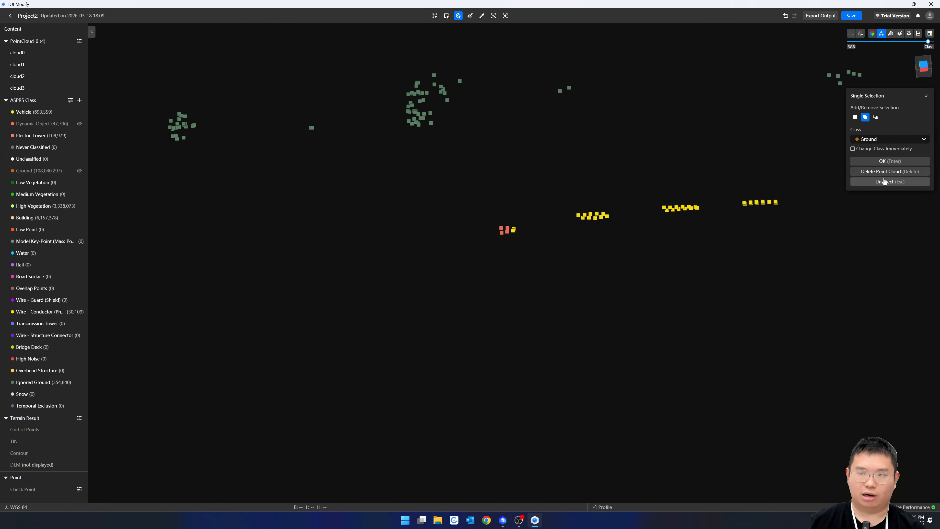
Step: Reclassify the individually selected wire points as Dynamic Object
{"action": "left_click", "coordinate": [884, 138]}
{"action": "left_click", "coordinate": [875, 161]}
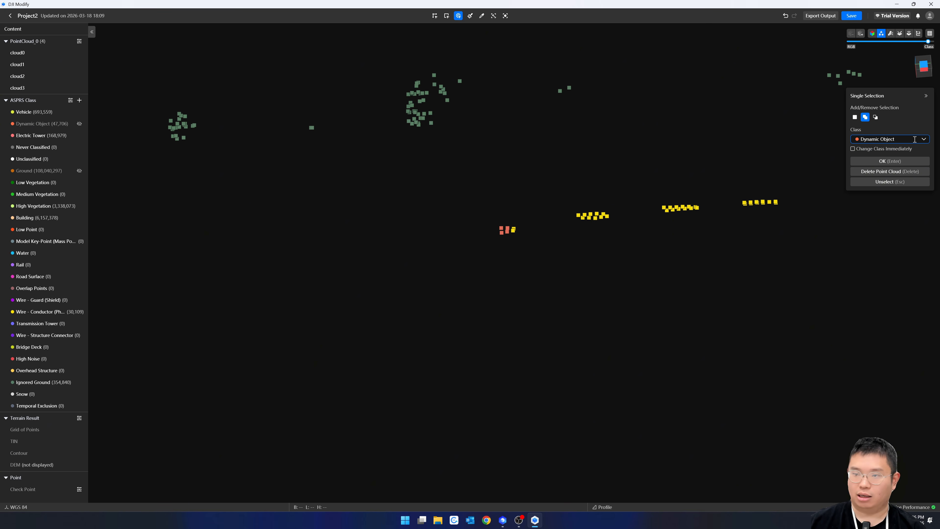
{"action": "left_click", "coordinate": [895, 161]}
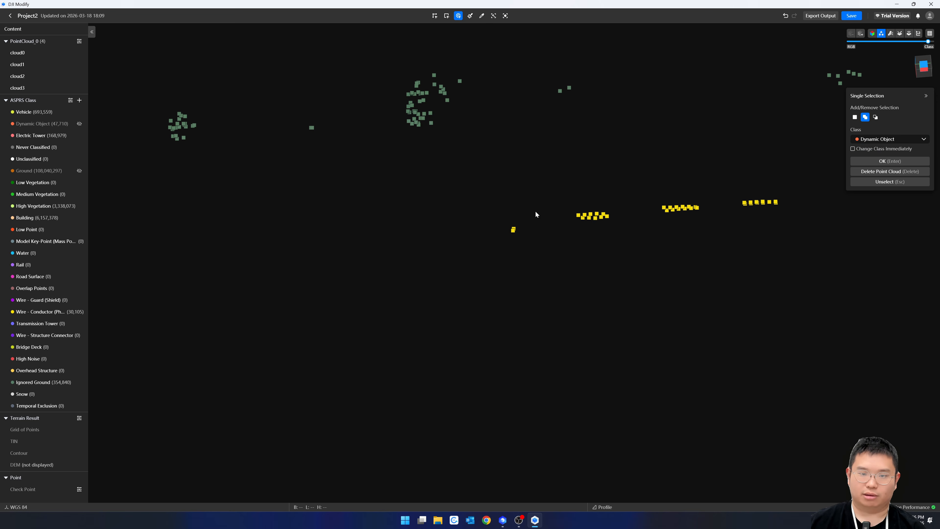
Step: Switch to Brush Selection and set the brush size to 138 px
{"action": "left_click_drag", "start_coordinate": [500, 255], "coordinate": [514, 256]}
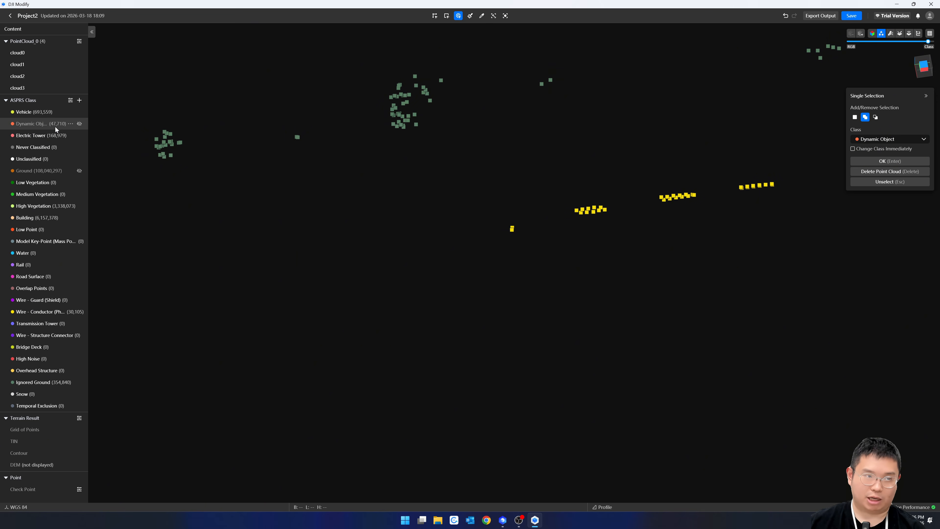
{"action": "left_click_drag", "start_coordinate": [540, 279], "coordinate": [589, 200]}
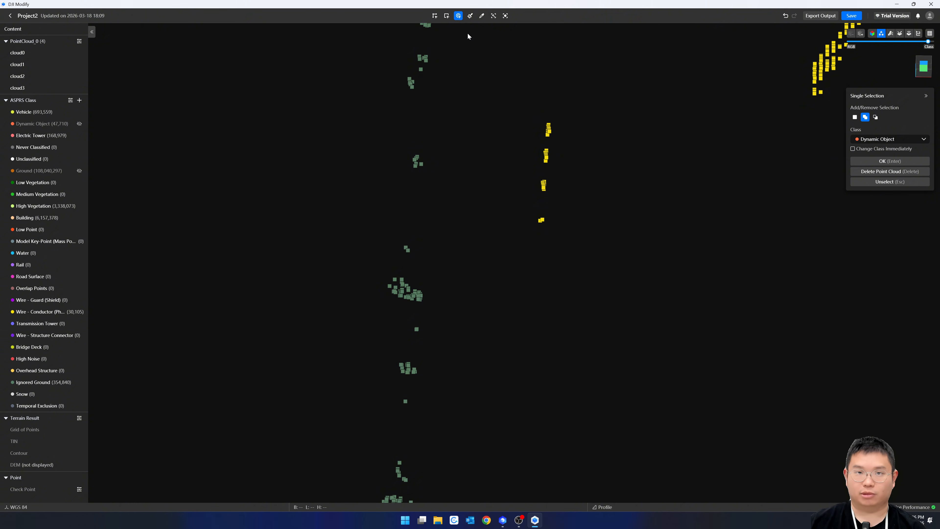
{"action": "scroll", "coordinate": [567, 149], "scroll_direction": "down", "scroll_amount": 5}
{"action": "left_click_drag", "start_coordinate": [602, 142], "coordinate": [519, 299]}
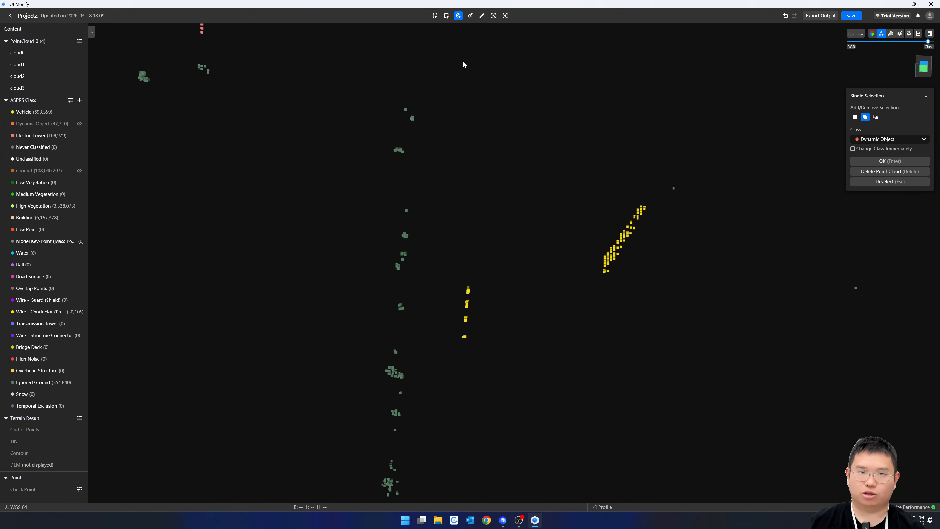
{"action": "left_click", "coordinate": [470, 16]}
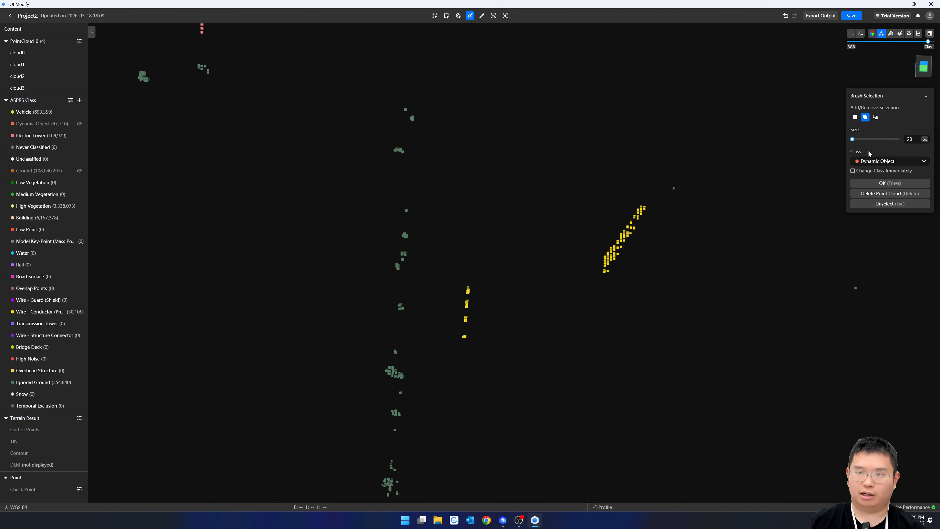
{"action": "left_click_drag", "start_coordinate": [851, 138], "coordinate": [873, 139]}
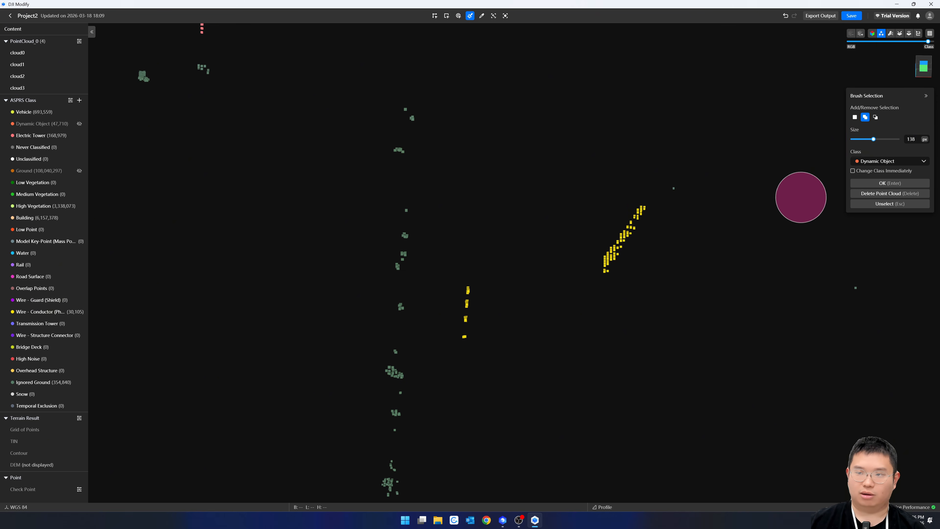
Step: Enable immediate class changing and brush over both groups of stray wire points to reclassify them as Dynamic Object
{"action": "mouse_move", "coordinate": [629, 285]}
{"action": "middle_mouse_down"}
{"action": "mouse_move", "coordinate": [608, 292]}
{"action": "mouse_move", "coordinate": [715, 262]}
{"action": "middle_mouse_up"}
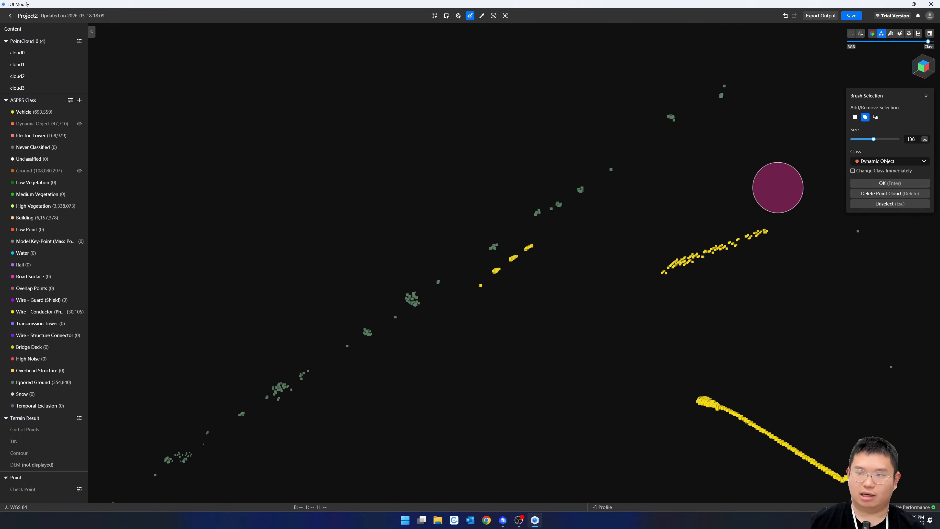
{"action": "middle_click_drag", "start_coordinate": [716, 224], "coordinate": [722, 248]}
{"action": "left_click", "coordinate": [852, 171]}
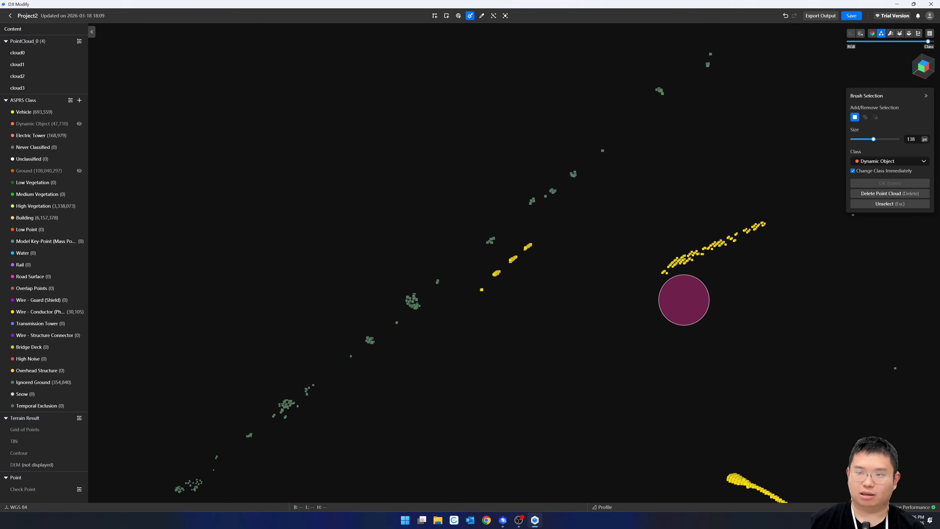
{"action": "left_click_drag", "start_coordinate": [655, 283], "coordinate": [765, 221]}
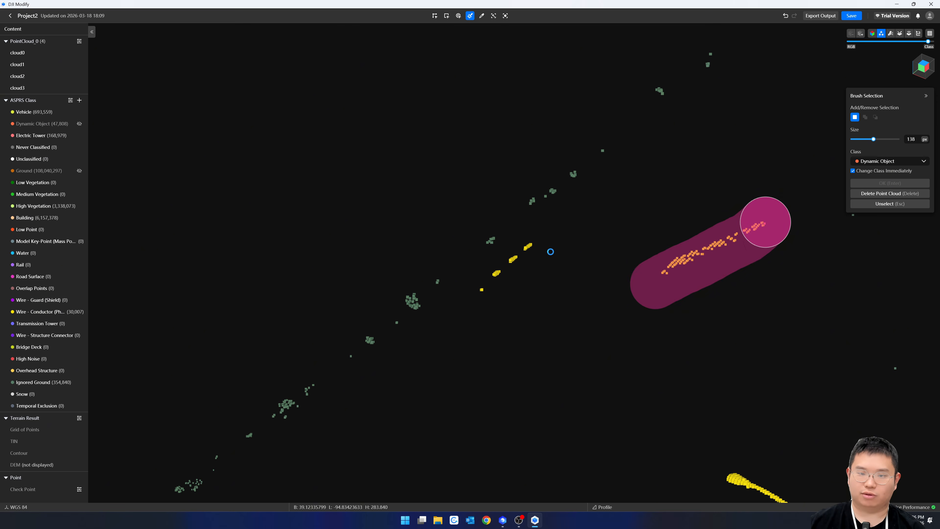
{"action": "left_click_drag", "start_coordinate": [551, 245], "coordinate": [494, 306]}
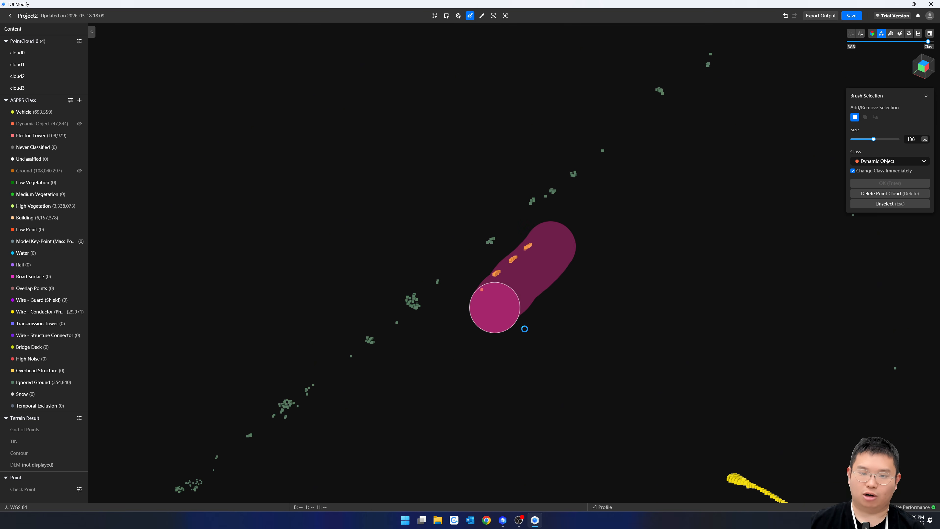
{"action": "scroll", "coordinate": [602, 305], "scroll_direction": "down", "scroll_amount": 4}
{"action": "scroll", "coordinate": [610, 300], "scroll_direction": "down", "scroll_amount": 4}
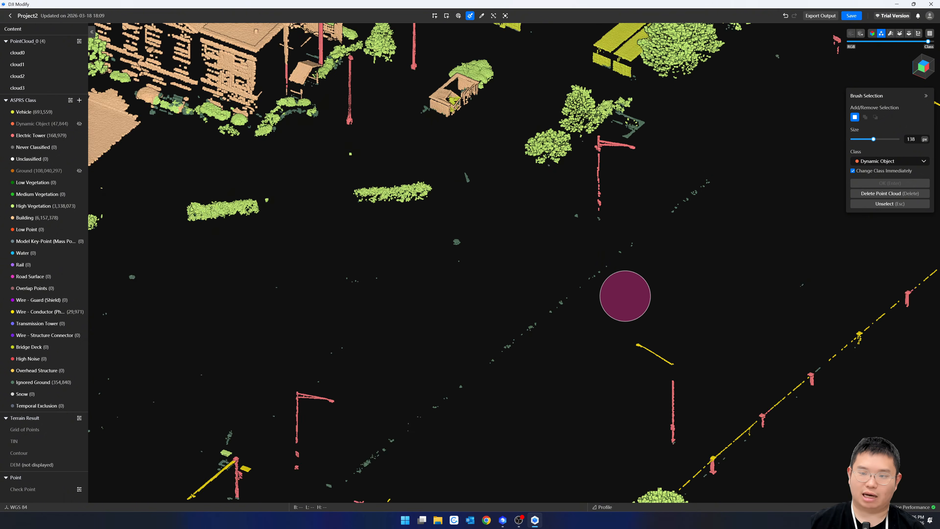
{"action": "scroll", "coordinate": [530, 410], "scroll_direction": "up", "scroll_amount": 4}
{"action": "scroll", "coordinate": [530, 410], "scroll_direction": "up", "scroll_amount": 3}
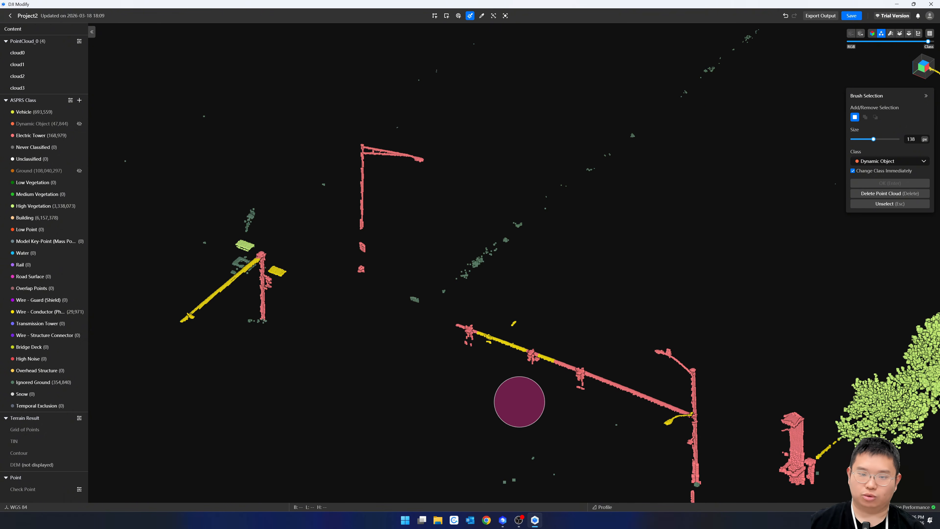
Step: Show the Ground class again and switch to Color Selection
{"action": "mouse_move", "coordinate": [518, 401]}
{"action": "middle_mouse_down"}
{"action": "mouse_move", "coordinate": [592, 438]}
{"action": "mouse_move", "coordinate": [520, 430]}
{"action": "middle_mouse_up"}
{"action": "scroll", "coordinate": [519, 430], "scroll_direction": "down", "scroll_amount": 3}
{"action": "scroll", "coordinate": [520, 429], "scroll_direction": "down", "scroll_amount": 3}
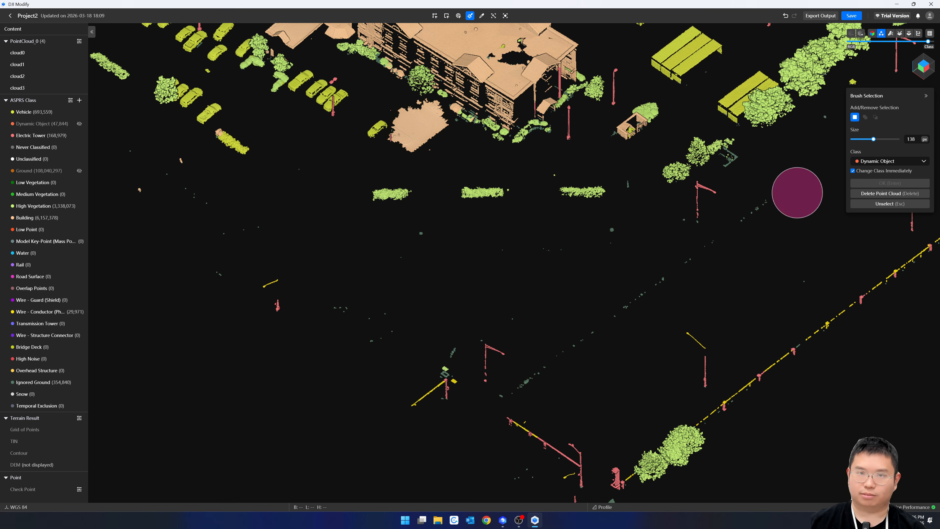
{"action": "left_click", "coordinate": [79, 170]}
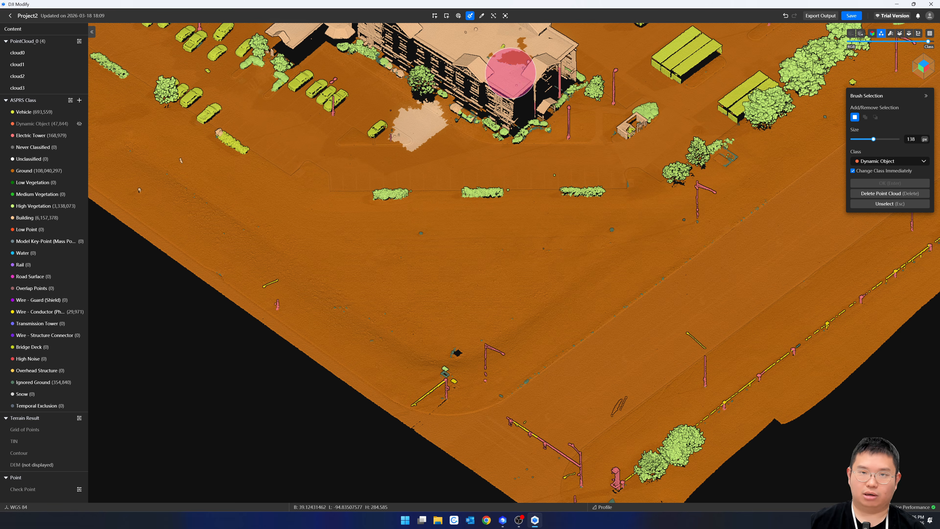
{"action": "left_click", "coordinate": [482, 16]}
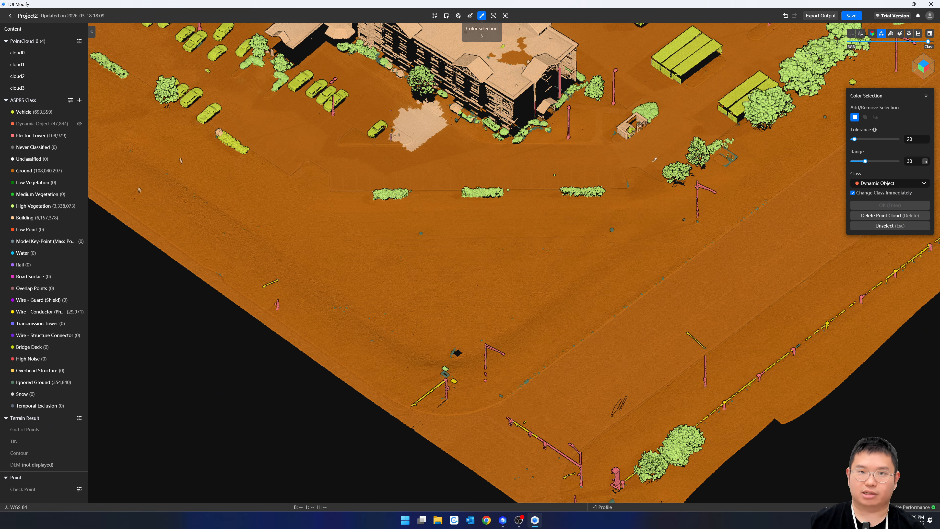
Step: Examine the road surface from above, comparing its class colouring with the RGB colouring
{"action": "scroll", "coordinate": [762, 276], "scroll_direction": "down", "scroll_amount": 5}
{"action": "middle_click_drag", "start_coordinate": [762, 276], "coordinate": [430, 376]}
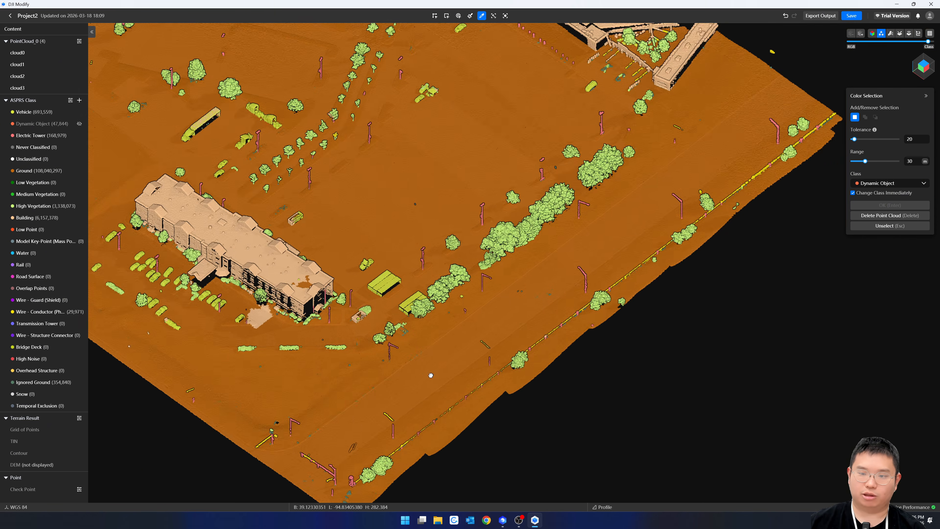
{"action": "right_click_drag", "start_coordinate": [604, 260], "coordinate": [425, 332]}
{"action": "scroll", "coordinate": [617, 230], "scroll_direction": "up", "scroll_amount": 2}
{"action": "scroll", "coordinate": [618, 228], "scroll_direction": "up", "scroll_amount": 6}
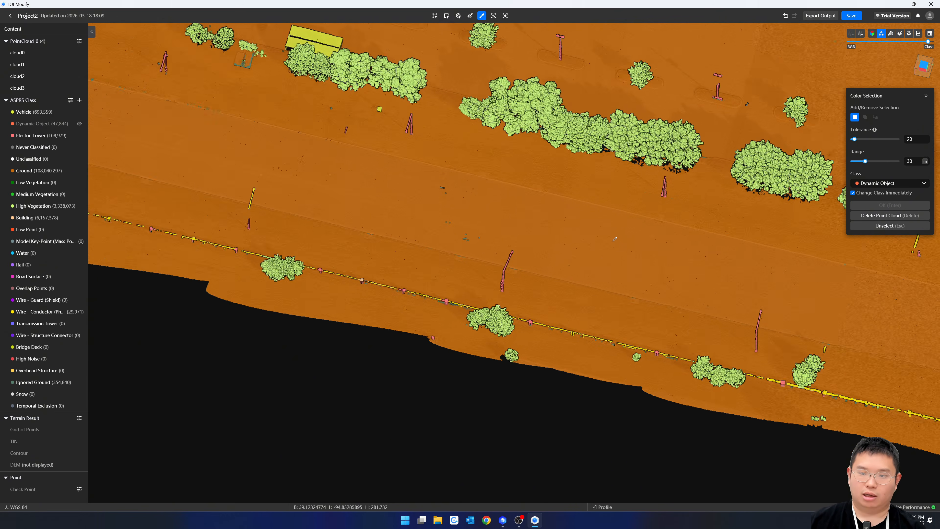
{"action": "middle_click_drag", "start_coordinate": [611, 346], "coordinate": [667, 400]}
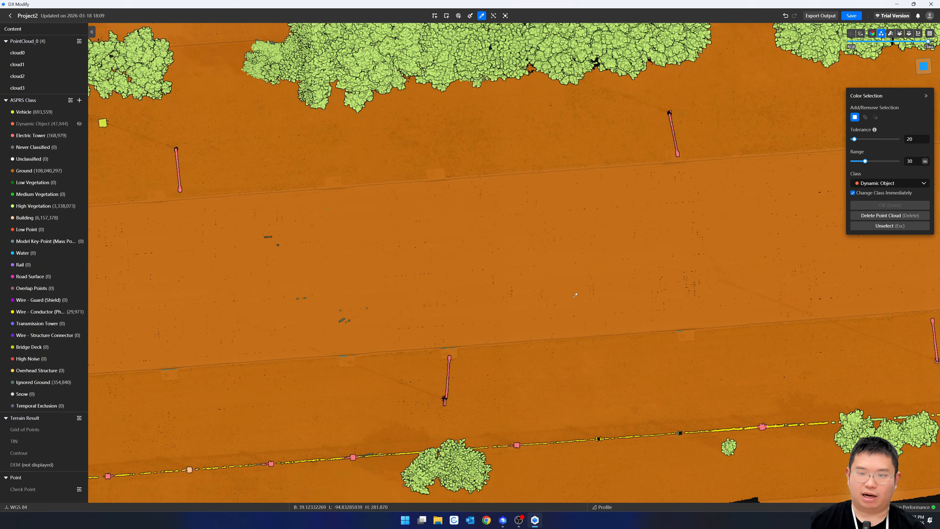
{"action": "scroll", "coordinate": [667, 400], "scroll_direction": "up", "scroll_amount": 2}
{"action": "left_click_drag", "start_coordinate": [929, 40], "coordinate": [935, 41]}
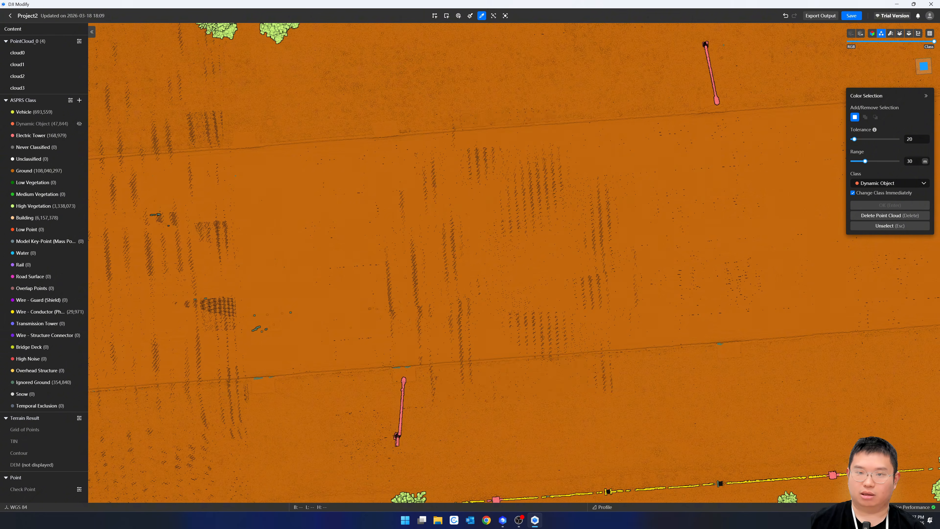
{"action": "right_click_drag", "start_coordinate": [572, 226], "coordinate": [554, 204]}
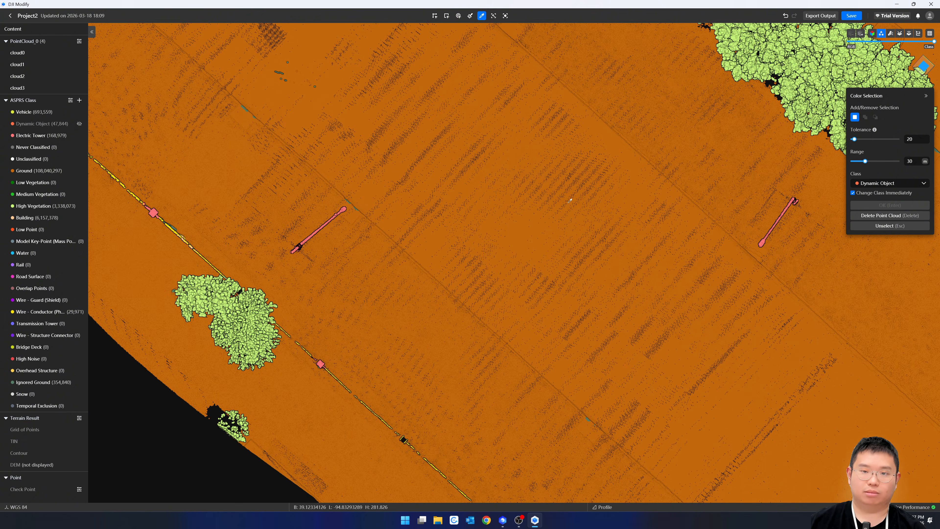
{"action": "left_click_drag", "start_coordinate": [934, 41], "coordinate": [848, 42]}
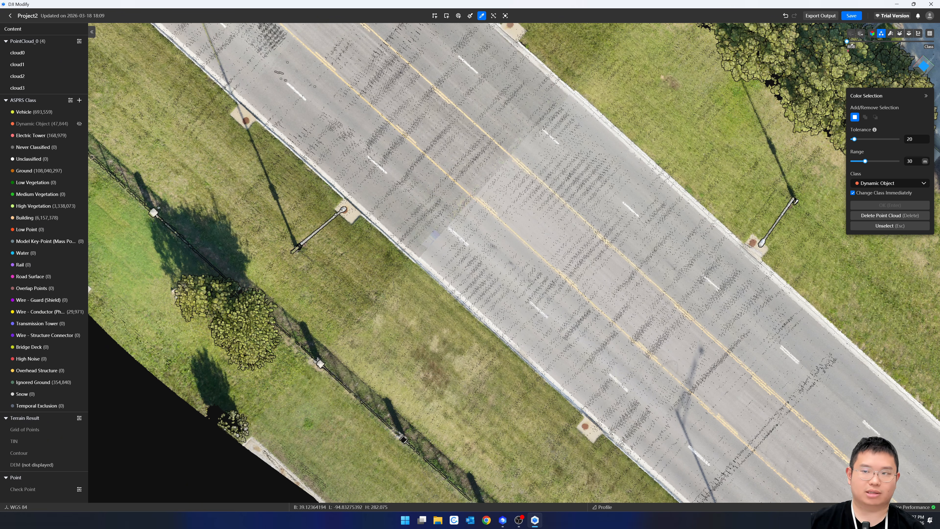
{"action": "left_click_drag", "start_coordinate": [847, 42], "coordinate": [933, 41]}
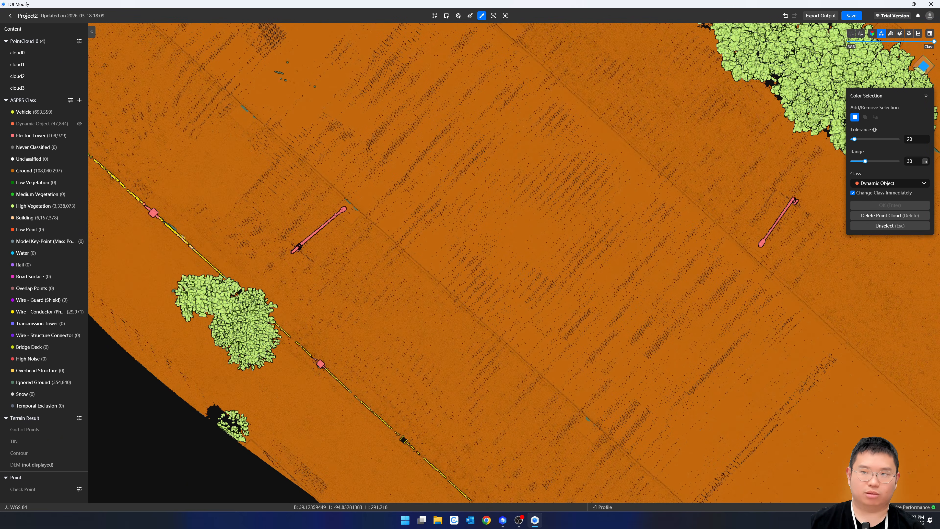
Step: Blend the point cloud display from class colours fully to RGB over the road
{"action": "scroll", "coordinate": [589, 208], "scroll_direction": "up", "scroll_amount": 6}
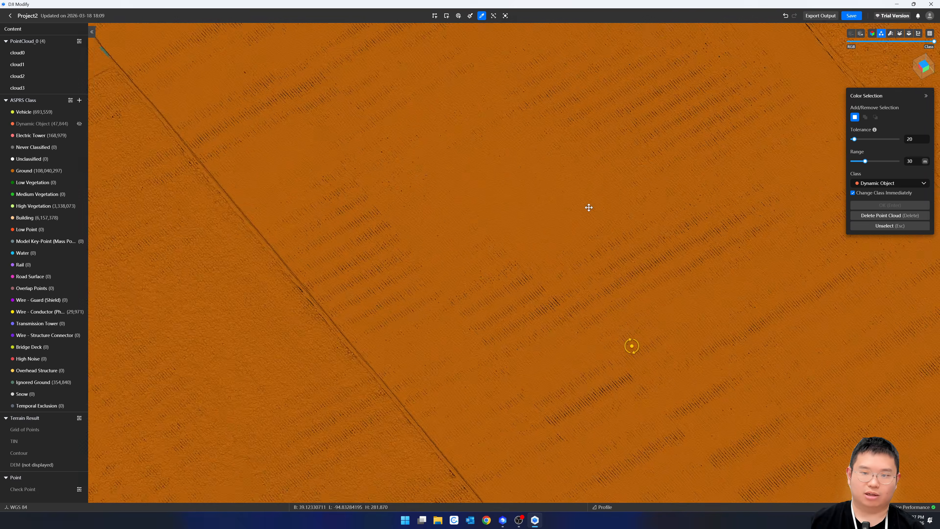
{"action": "right_click_drag", "start_coordinate": [589, 208], "coordinate": [570, 222]}
{"action": "mouse_move", "coordinate": [661, 307]}
{"action": "right_mouse_down"}
{"action": "mouse_move", "coordinate": [526, 170]}
{"action": "mouse_move", "coordinate": [697, 318]}
{"action": "right_mouse_up"}
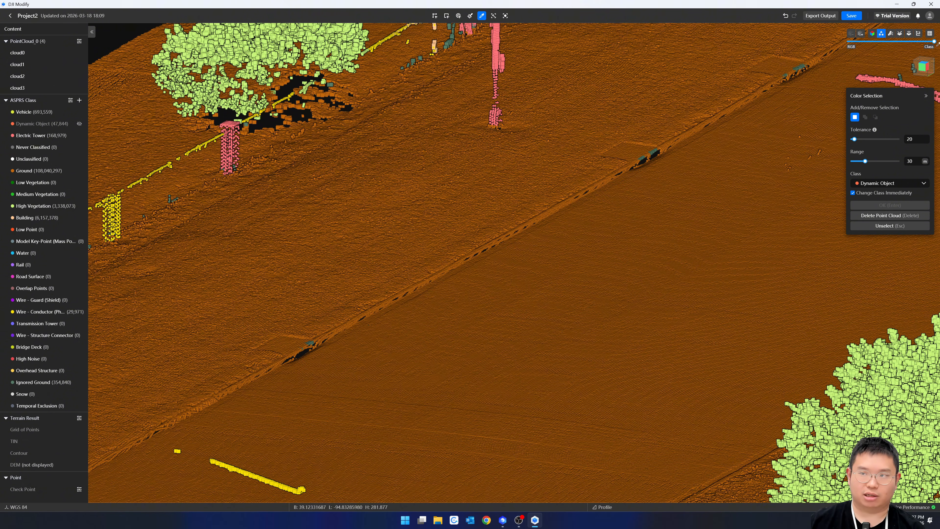
{"action": "left_click_drag", "start_coordinate": [933, 42], "coordinate": [846, 43]}
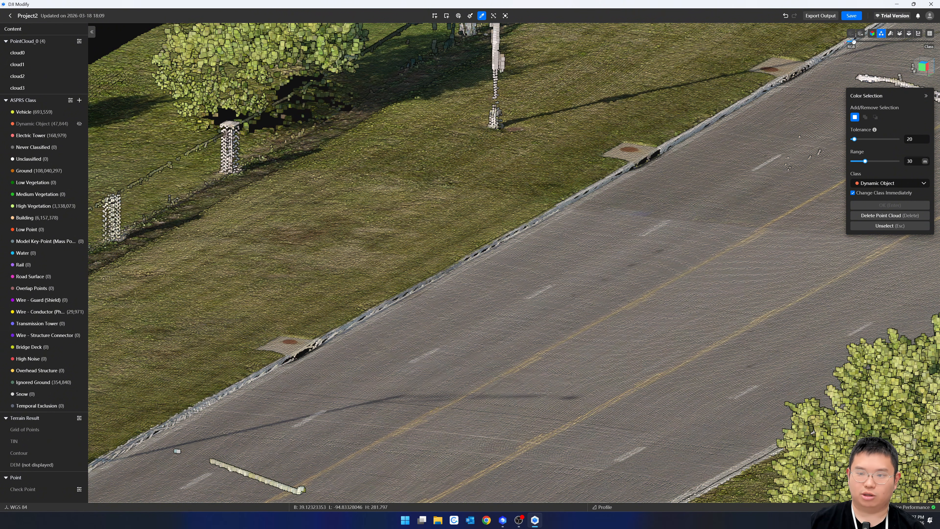
Step: Try reclassifying the yellow road line as Dynamic Object using Color Selection with tolerance 20 and range 30, and undo the change
{"action": "scroll", "coordinate": [676, 346], "scroll_direction": "up", "scroll_amount": 10}
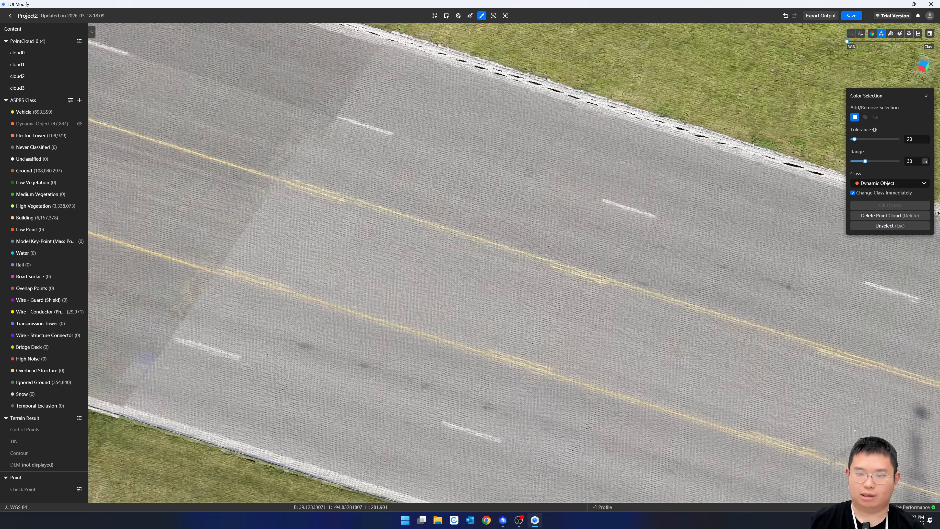
{"action": "middle_click_drag", "start_coordinate": [648, 380], "coordinate": [740, 382]}
{"action": "scroll", "coordinate": [740, 381], "scroll_direction": "down", "scroll_amount": 2}
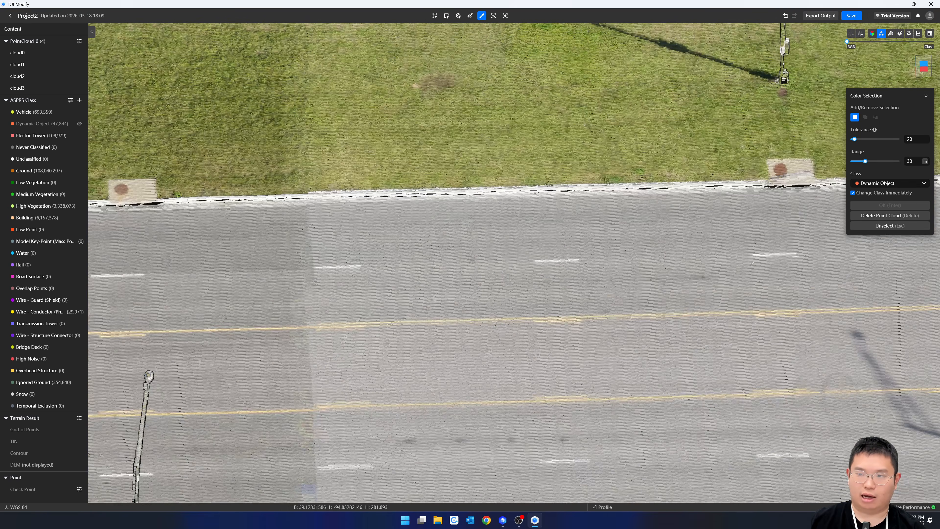
{"action": "scroll", "coordinate": [728, 337], "scroll_direction": "down", "scroll_amount": 6}
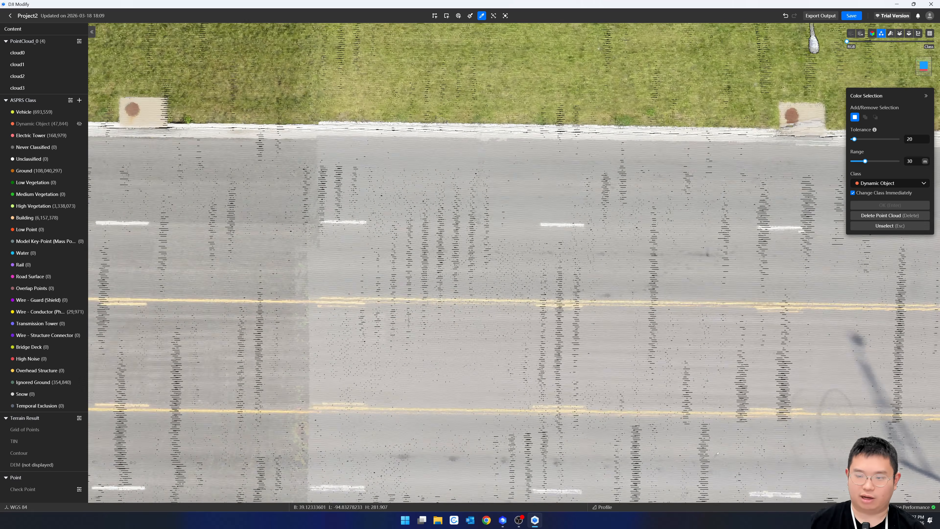
{"action": "scroll", "coordinate": [682, 409], "scroll_direction": "down", "scroll_amount": 5}
{"action": "scroll", "coordinate": [547, 369], "scroll_direction": "up", "scroll_amount": 10}
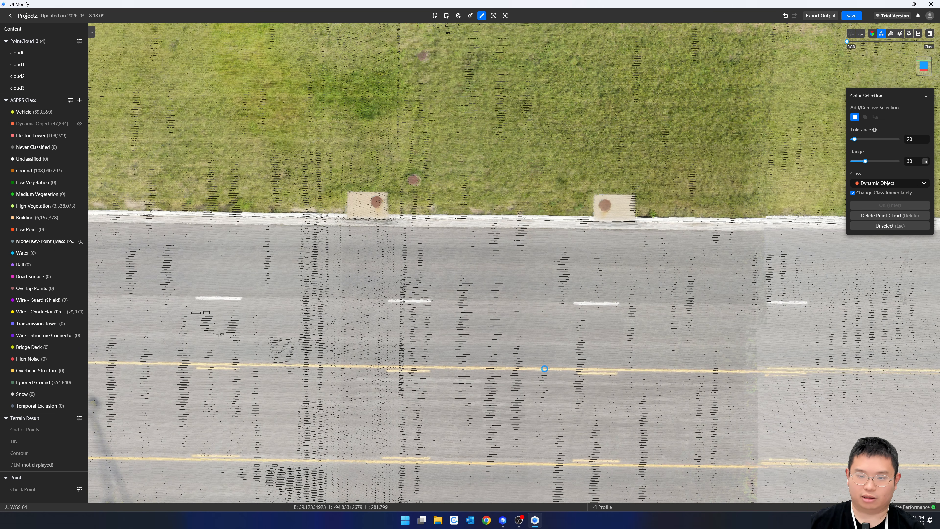
{"action": "left_click", "coordinate": [543, 369]}
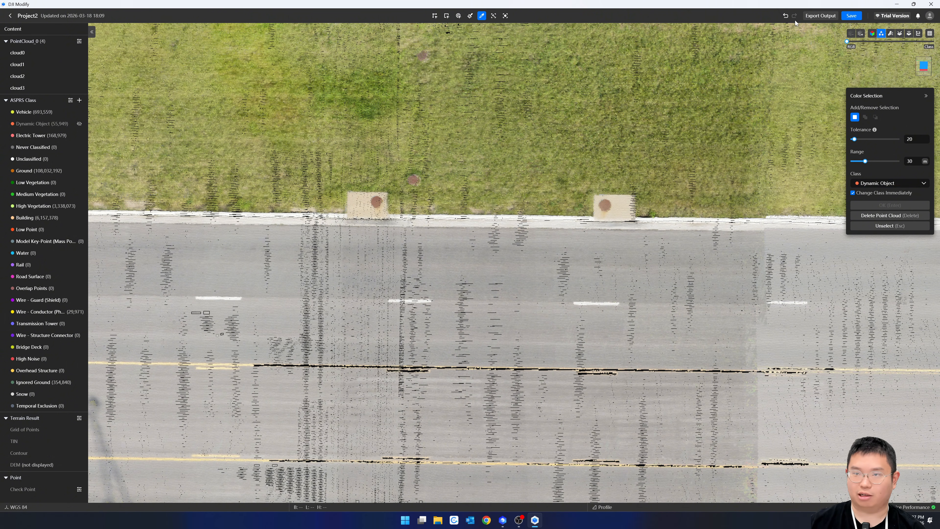
{"action": "key", "text": "ctrl+z"}
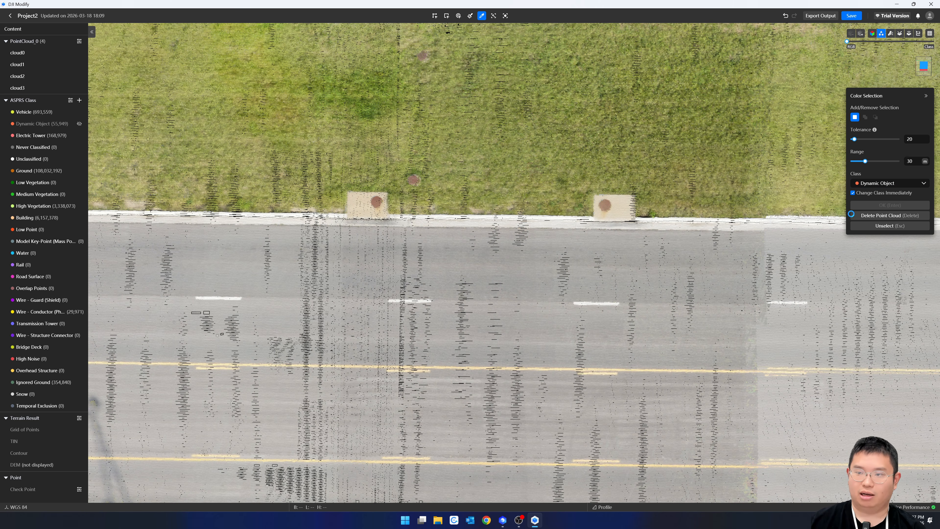
Step: Turn off immediate class changing and add a custom class to the ASPRS class list
{"action": "left_click", "coordinate": [852, 193]}
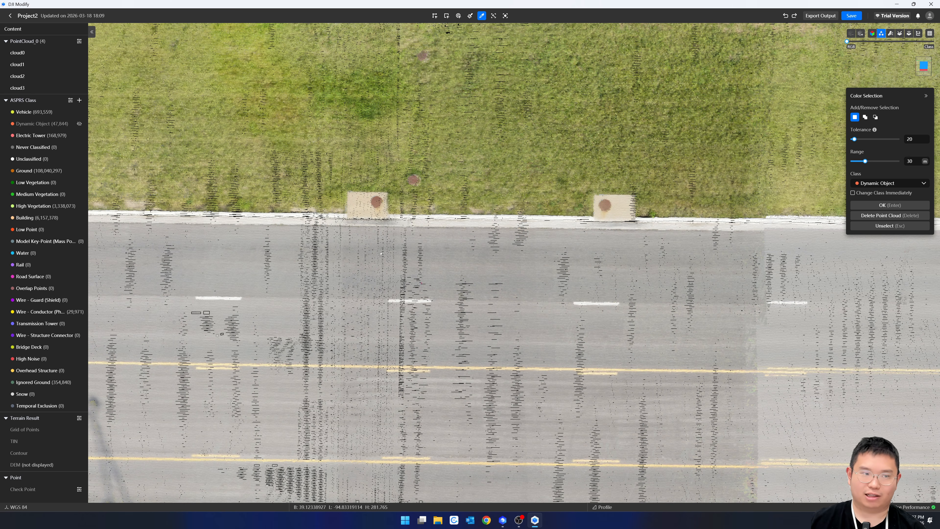
{"action": "left_click", "coordinate": [80, 100]}
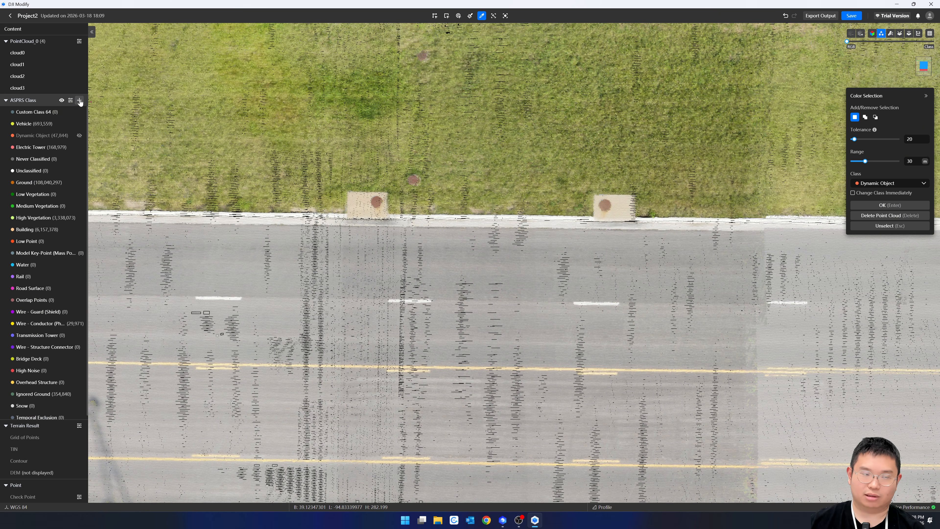
Step: Set the custom class's colour to bright yellow
{"action": "left_click", "coordinate": [71, 113]}
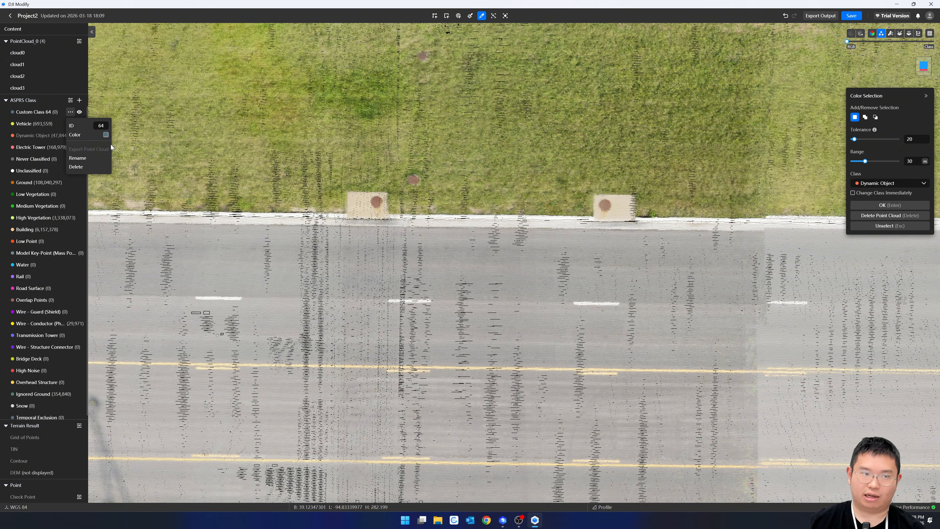
{"action": "left_click", "coordinate": [105, 135]}
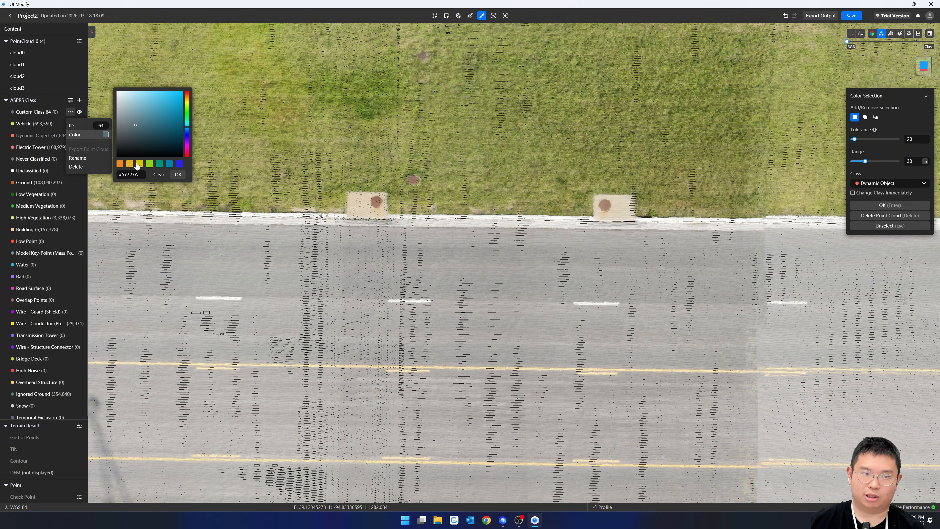
{"action": "left_click_drag", "start_coordinate": [189, 129], "coordinate": [187, 106]}
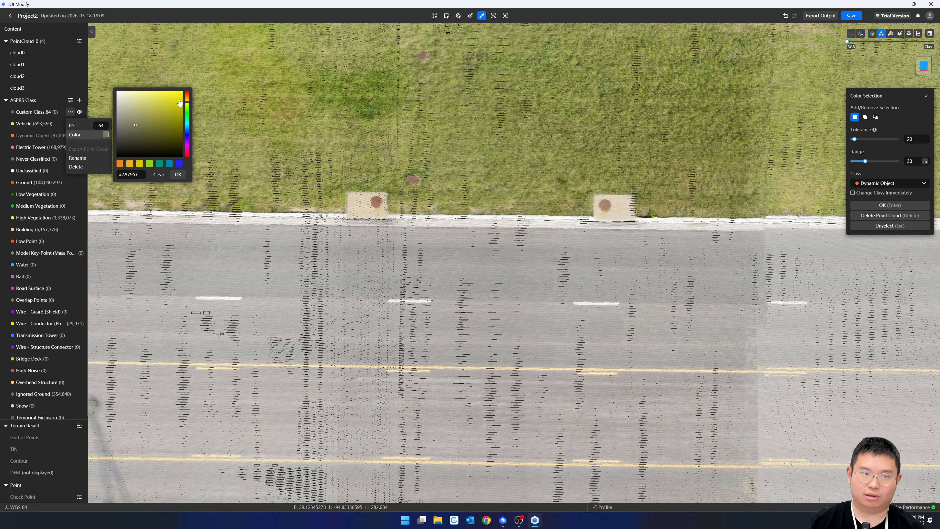
{"action": "left_click", "coordinate": [178, 98]}
{"action": "left_click", "coordinate": [178, 174]}
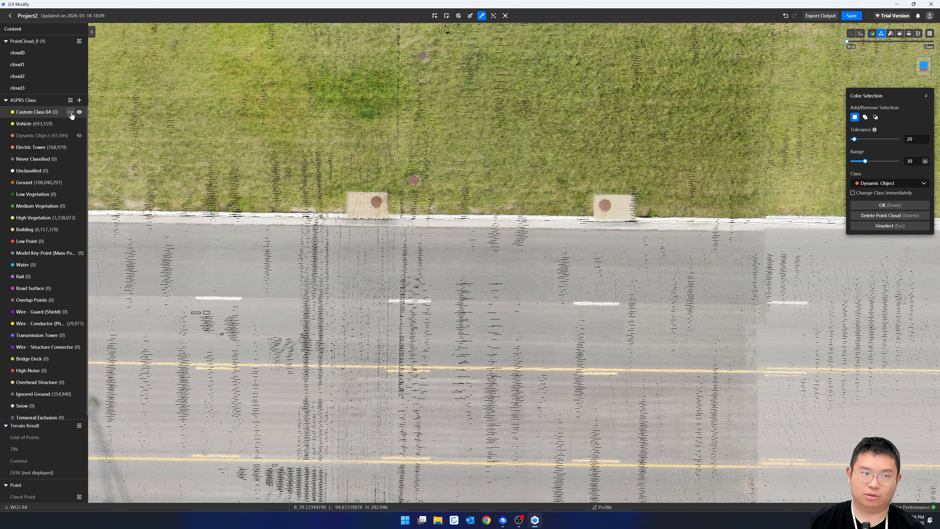
Step: Rename the custom class as Line
{"action": "left_click", "coordinate": [71, 114]}
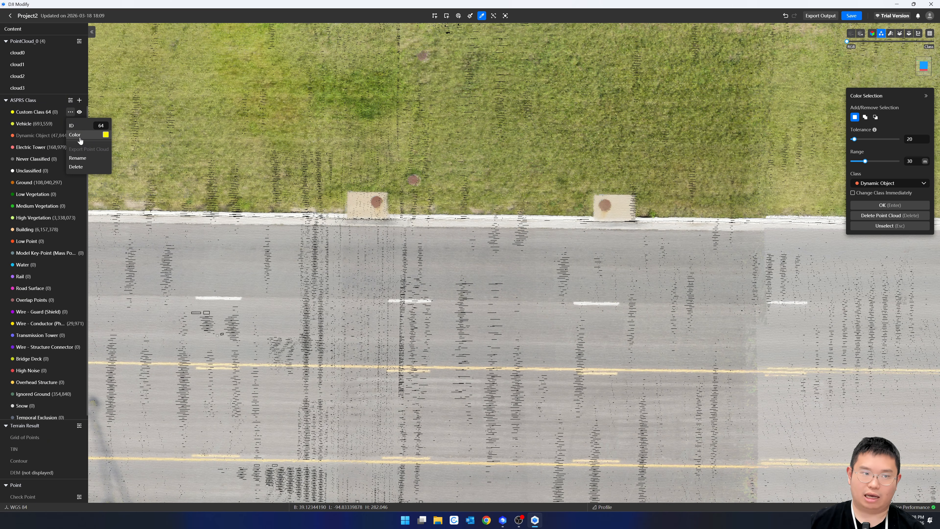
{"action": "left_click", "coordinate": [77, 157]}
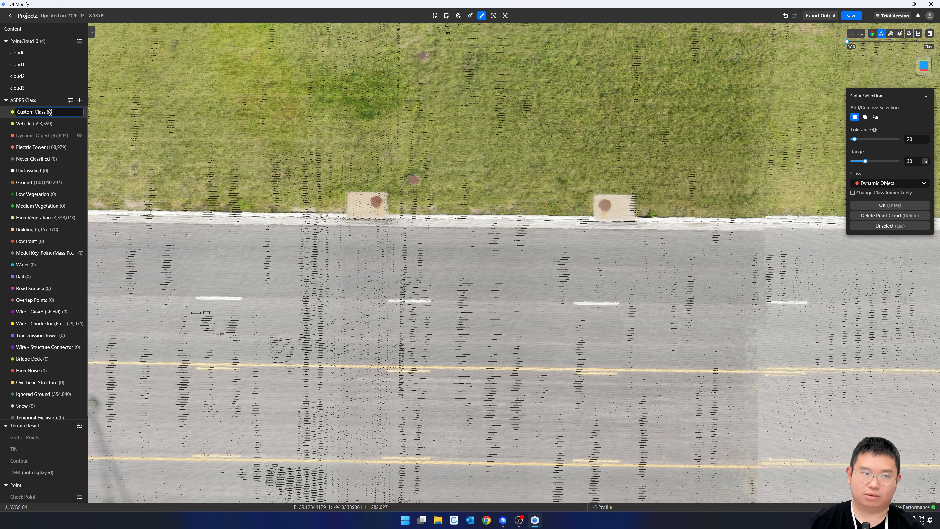
{"action": "key", "text": "ctrl+a"}
{"action": "type", "text": "Lin"}
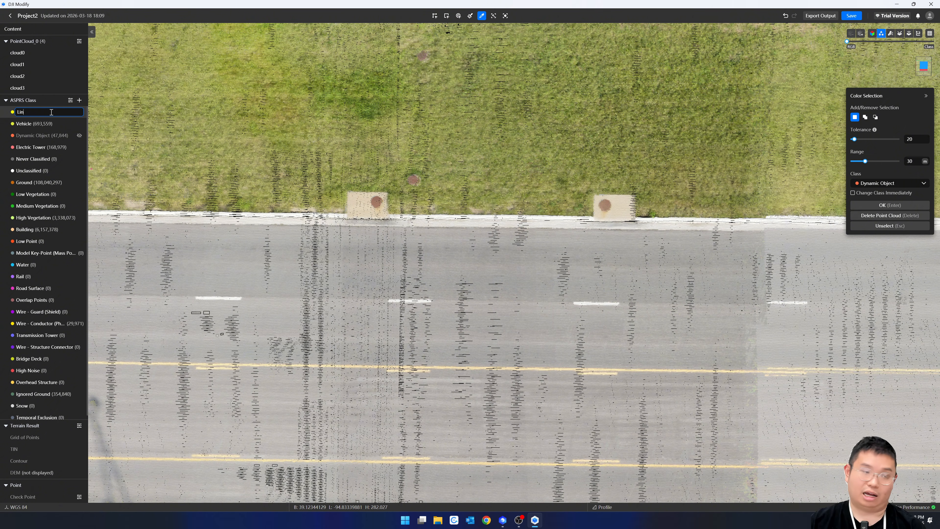
{"action": "type", "text": "e"}
{"action": "key", "text": "Return"}
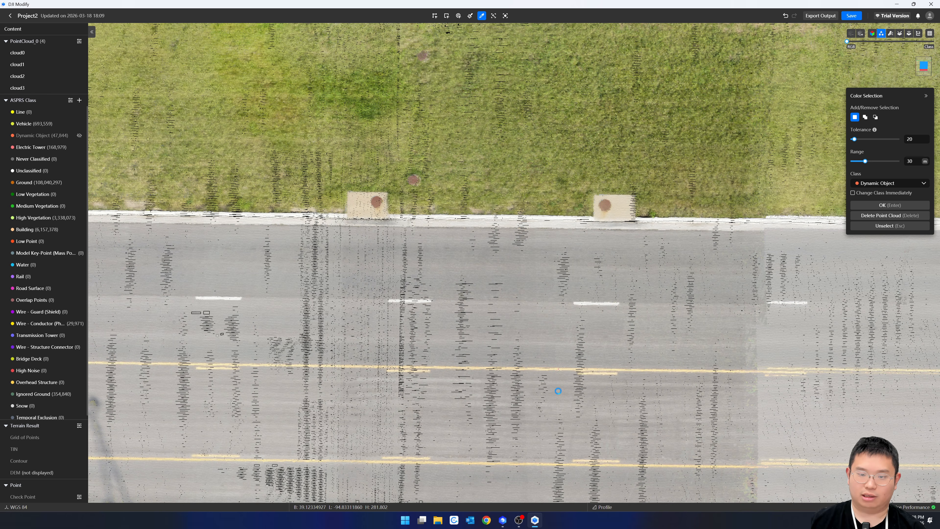
Step: Select the points of the yellow road lines by colour, with tolerance 20 and range 30
{"action": "left_click", "coordinate": [552, 366]}
{"action": "scroll", "coordinate": [561, 401], "scroll_direction": "down", "scroll_amount": 4}
{"action": "left_click_drag", "start_coordinate": [560, 419], "coordinate": [497, 294]}
{"action": "scroll", "coordinate": [620, 285], "scroll_direction": "up", "scroll_amount": 1}
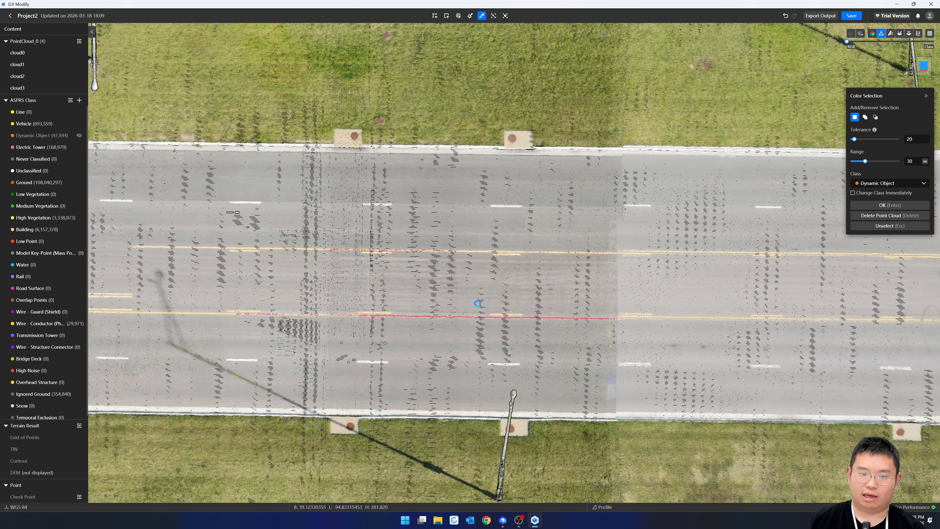
{"action": "middle_click_drag", "start_coordinate": [378, 275], "coordinate": [414, 270]}
Step: Set Color Selection to add mode and extend the selection to the next stretch of yellow lines along the road
{"action": "left_click", "coordinate": [865, 117]}
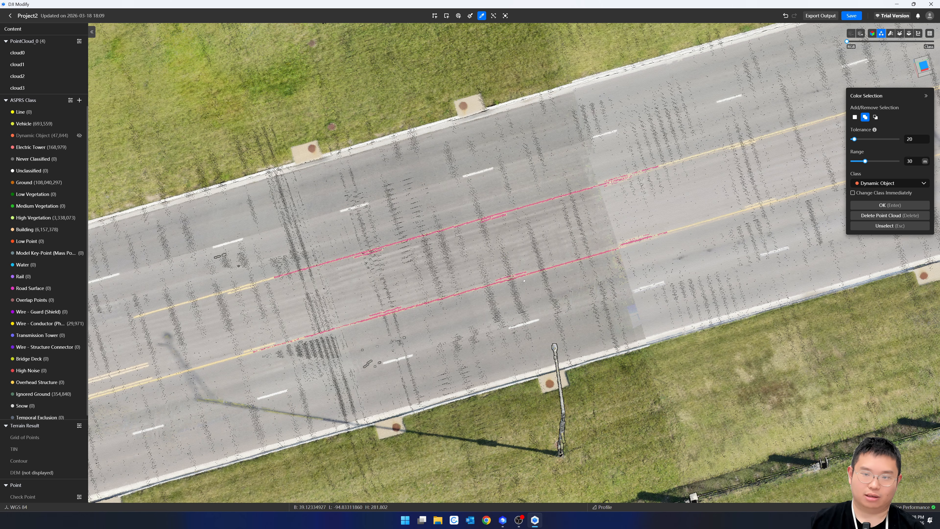
{"action": "scroll", "coordinate": [523, 282], "scroll_direction": "down", "scroll_amount": 1}
{"action": "left_click_drag", "start_coordinate": [306, 281], "coordinate": [433, 270]}
{"action": "scroll", "coordinate": [433, 270], "scroll_direction": "up", "scroll_amount": 2}
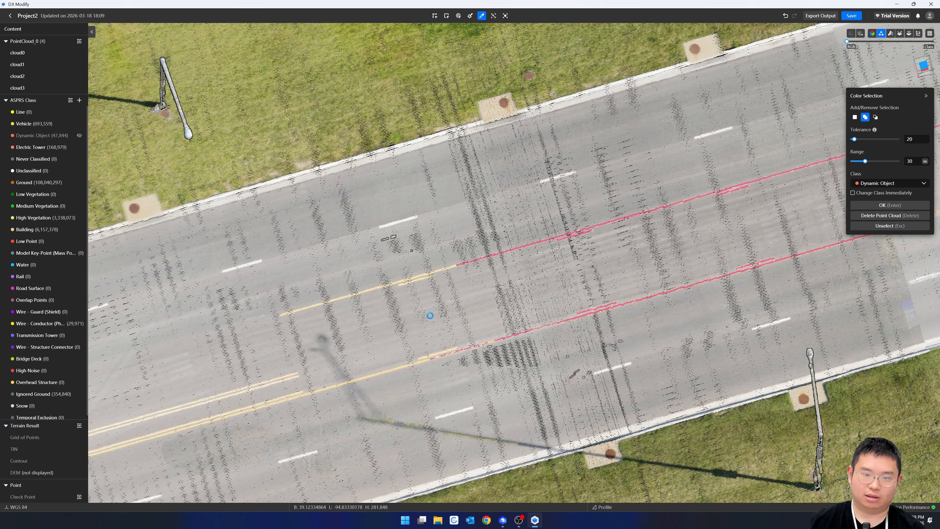
{"action": "scroll", "coordinate": [552, 330], "scroll_direction": "down", "scroll_amount": 2}
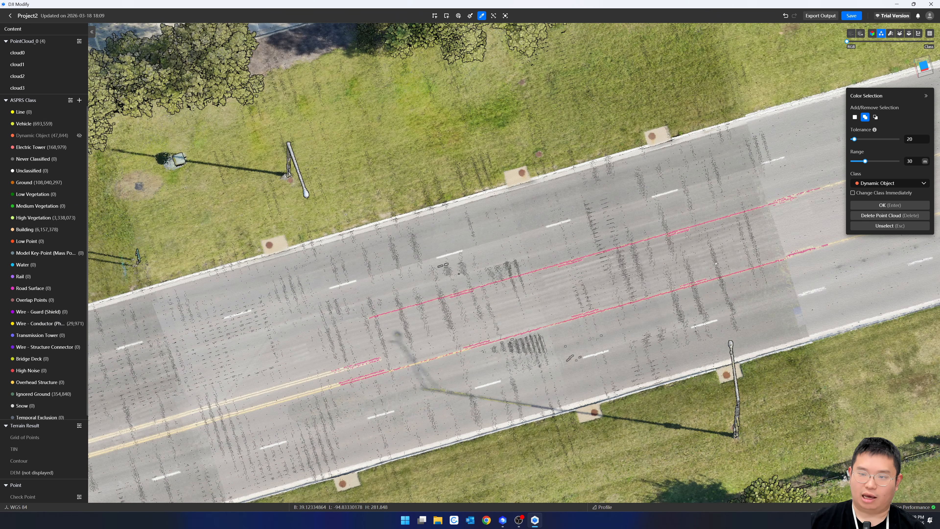
{"action": "middle_click_drag", "start_coordinate": [716, 271], "coordinate": [747, 237]}
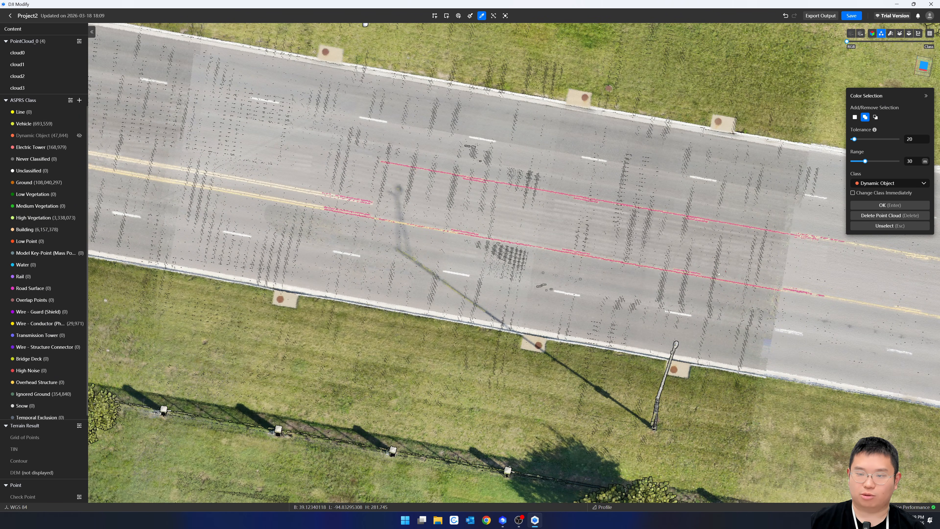
{"action": "left_click_drag", "start_coordinate": [685, 256], "coordinate": [569, 321]}
{"action": "scroll", "coordinate": [569, 320], "scroll_direction": "up", "scroll_amount": 2}
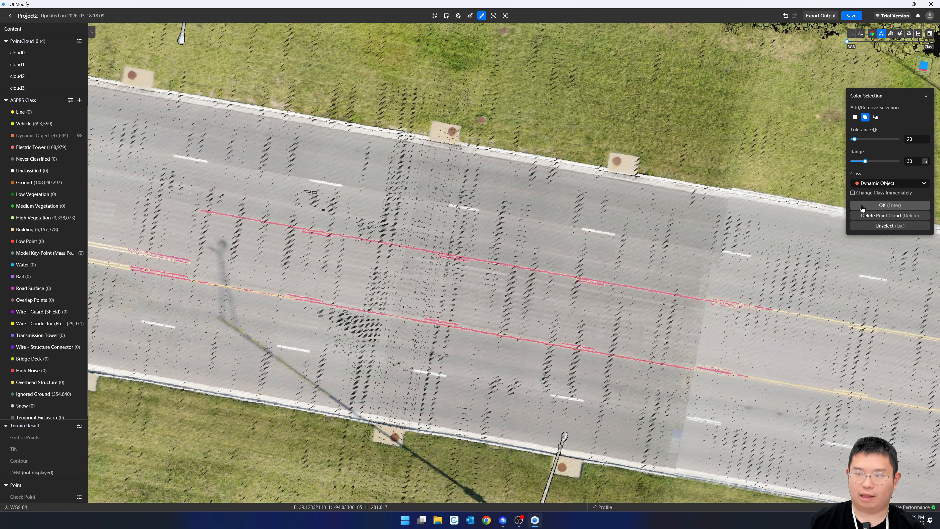
Step: Assign the selected yellow road line points to the Line class
{"action": "left_click", "coordinate": [880, 182]}
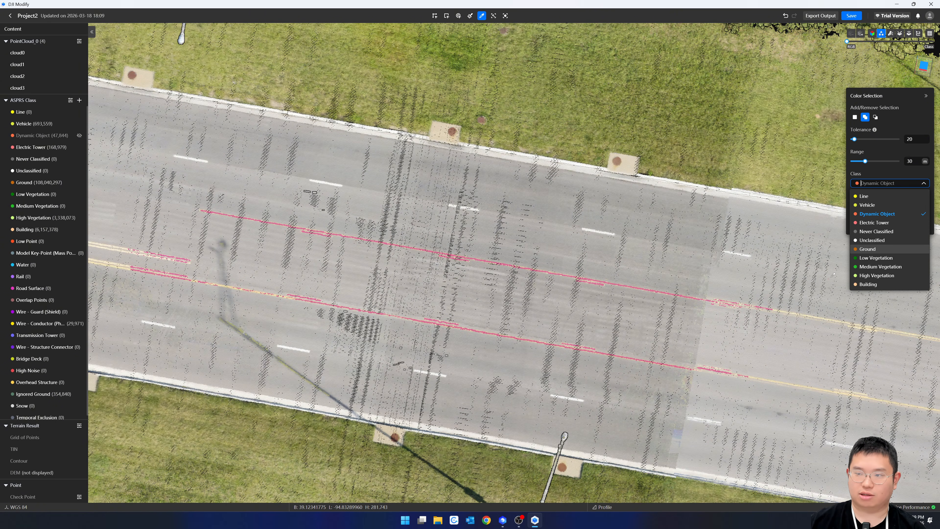
{"action": "left_click", "coordinate": [874, 197]}
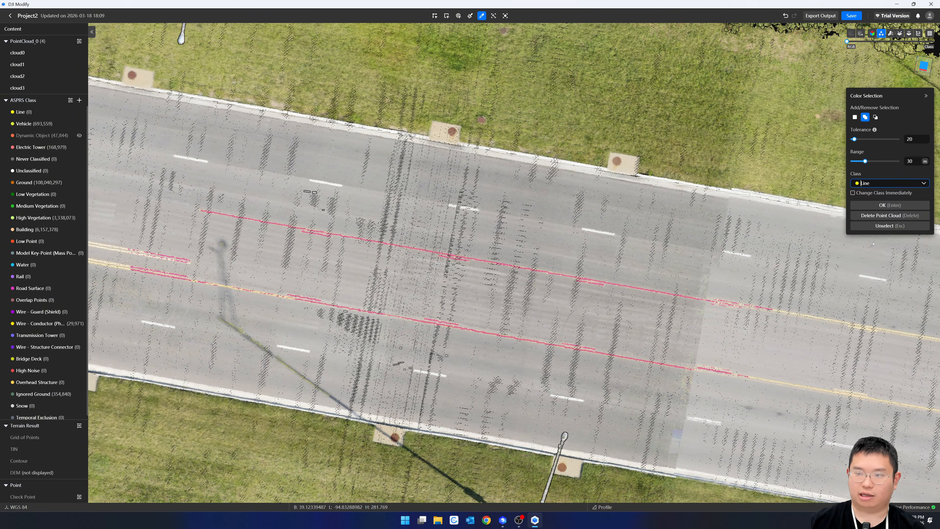
{"action": "left_click", "coordinate": [879, 206]}
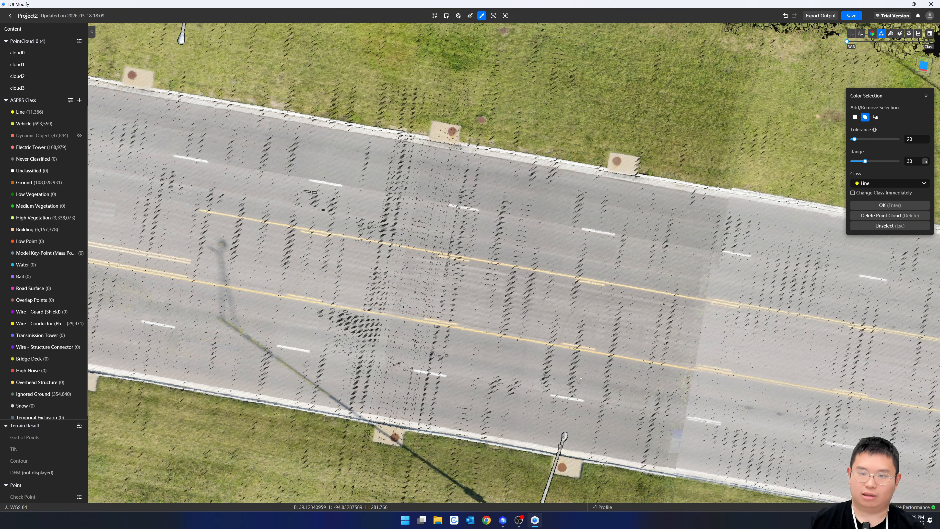
Step: Switch the point cloud display fully from RGB to class colouring and inspect the Line points along the road
{"action": "middle_click_drag", "start_coordinate": [637, 322], "coordinate": [819, 74]}
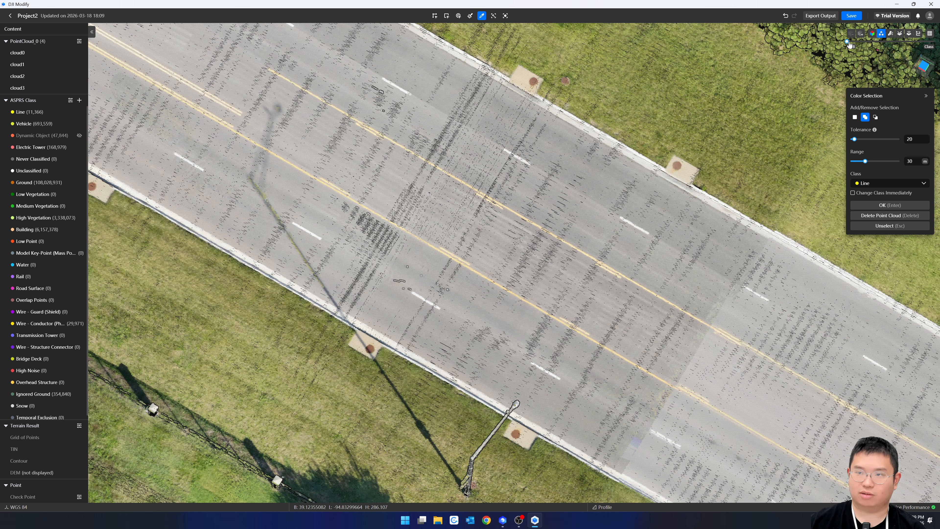
{"action": "left_click_drag", "start_coordinate": [847, 41], "coordinate": [934, 41]}
{"action": "mouse_move", "coordinate": [679, 276]}
{"action": "middle_mouse_down"}
{"action": "mouse_move", "coordinate": [608, 258]}
{"action": "mouse_move", "coordinate": [510, 291]}
{"action": "mouse_move", "coordinate": [459, 244]}
{"action": "mouse_move", "coordinate": [514, 296]}
{"action": "middle_mouse_up"}
{"action": "scroll", "coordinate": [545, 276], "scroll_direction": "up", "scroll_amount": 3}
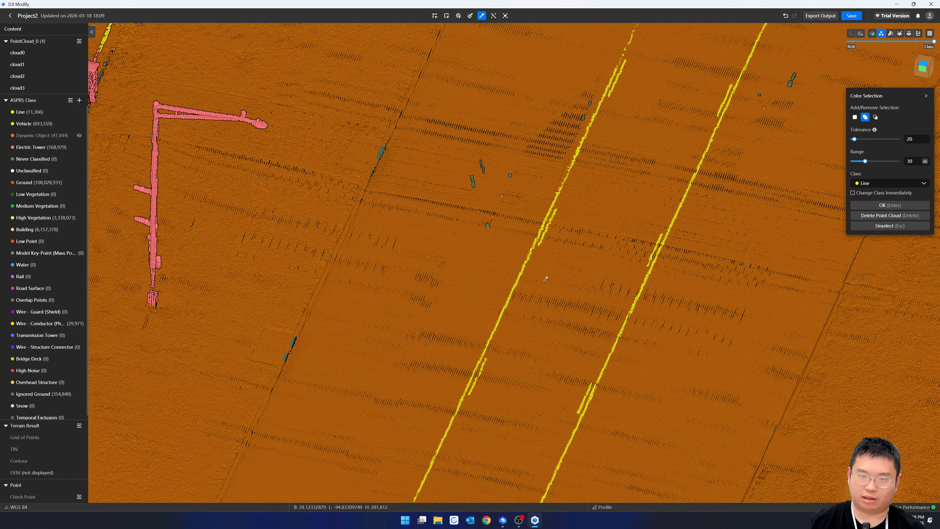
{"action": "middle_click_drag", "start_coordinate": [543, 353], "coordinate": [714, 337]}
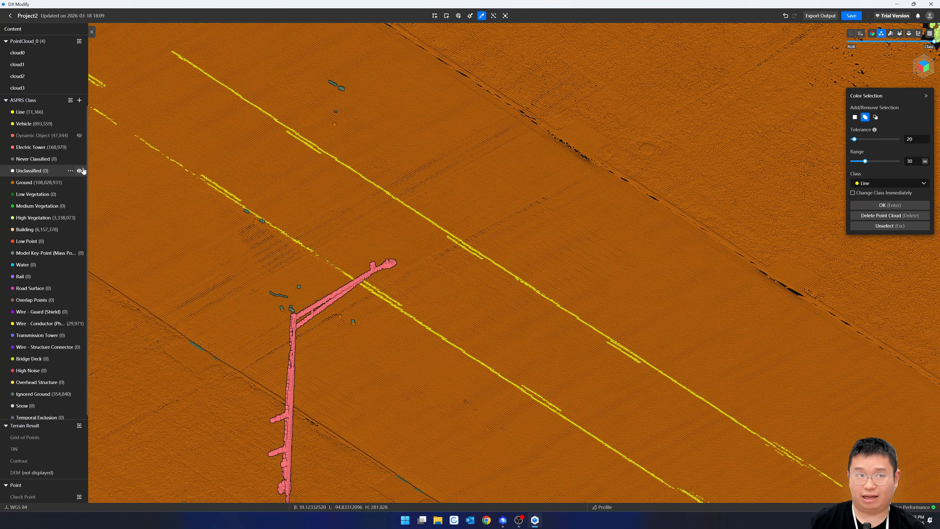
{"action": "scroll", "coordinate": [431, 295], "scroll_direction": "down", "scroll_amount": 3}
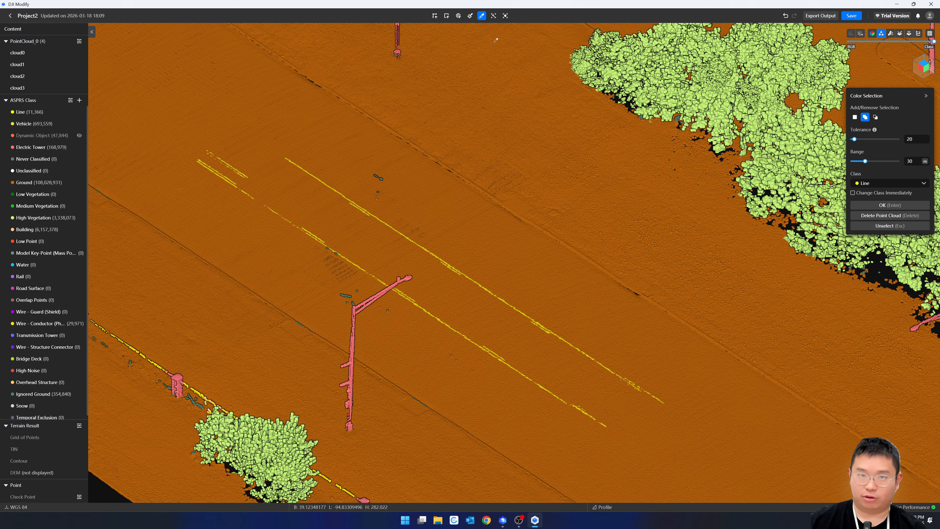
{"action": "middle_click_drag", "start_coordinate": [576, 309], "coordinate": [480, 296]}
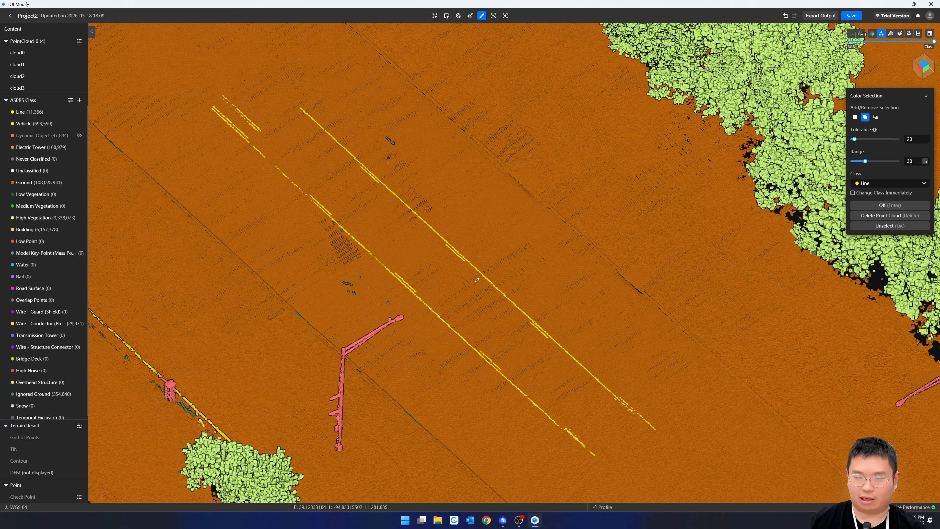
Step: Select the stray elongated patch of points on the road near the curb with Quick Selection in add mode
{"action": "left_click", "coordinate": [494, 16]}
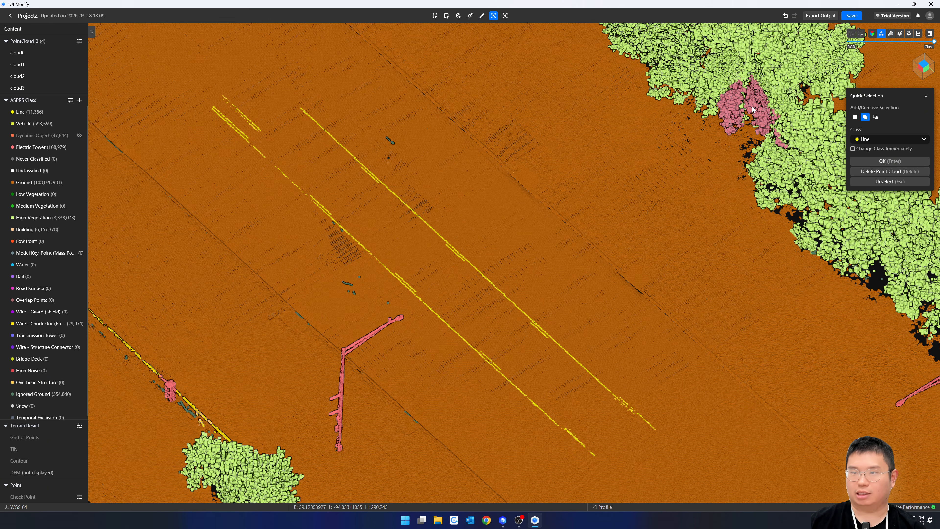
{"action": "scroll", "coordinate": [631, 189], "scroll_direction": "down", "scroll_amount": 6}
{"action": "left_click_drag", "start_coordinate": [630, 190], "coordinate": [541, 387]}
{"action": "scroll", "coordinate": [406, 231], "scroll_direction": "down", "scroll_amount": 3}
{"action": "scroll", "coordinate": [405, 272], "scroll_direction": "up", "scroll_amount": 8}
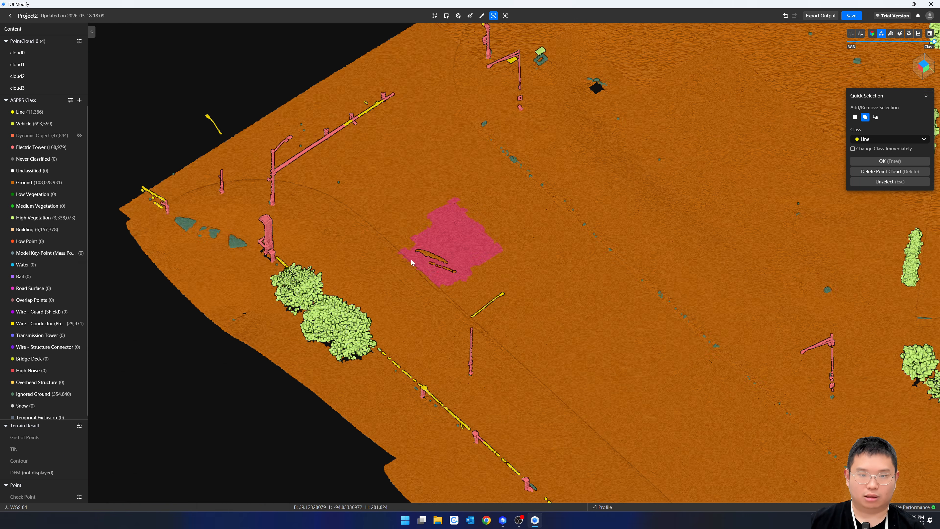
{"action": "middle_click_drag", "start_coordinate": [423, 266], "coordinate": [629, 273]}
{"action": "scroll", "coordinate": [463, 268], "scroll_direction": "up", "scroll_amount": 5}
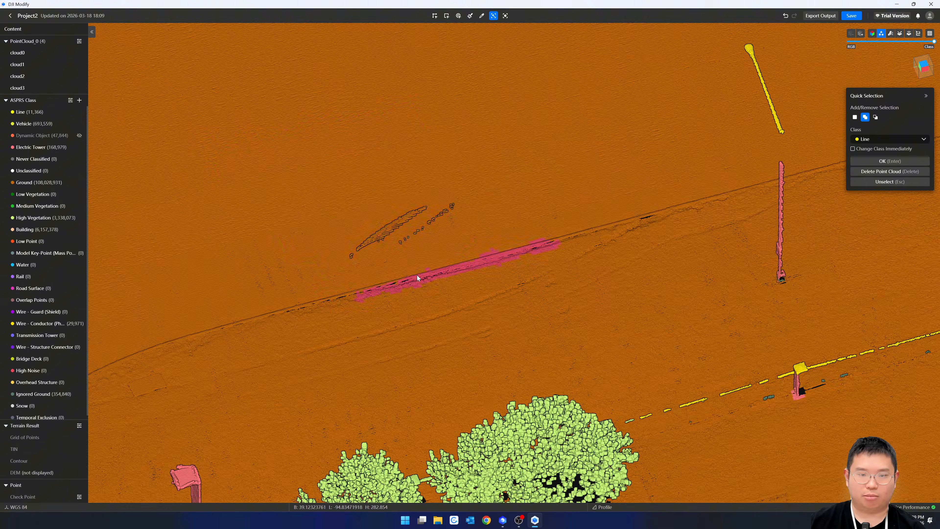
{"action": "middle_click_drag", "start_coordinate": [412, 275], "coordinate": [555, 288]}
{"action": "left_click_drag", "start_coordinate": [481, 277], "coordinate": [588, 344]}
{"action": "scroll", "coordinate": [588, 343], "scroll_direction": "up", "scroll_amount": 4}
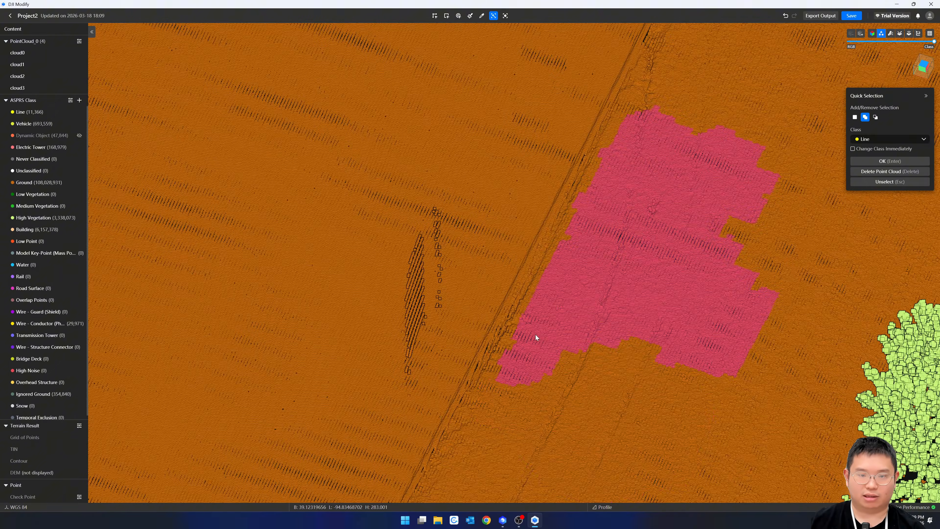
{"action": "middle_click_drag", "start_coordinate": [536, 333], "coordinate": [293, 309]}
{"action": "left_click", "coordinate": [400, 225]}
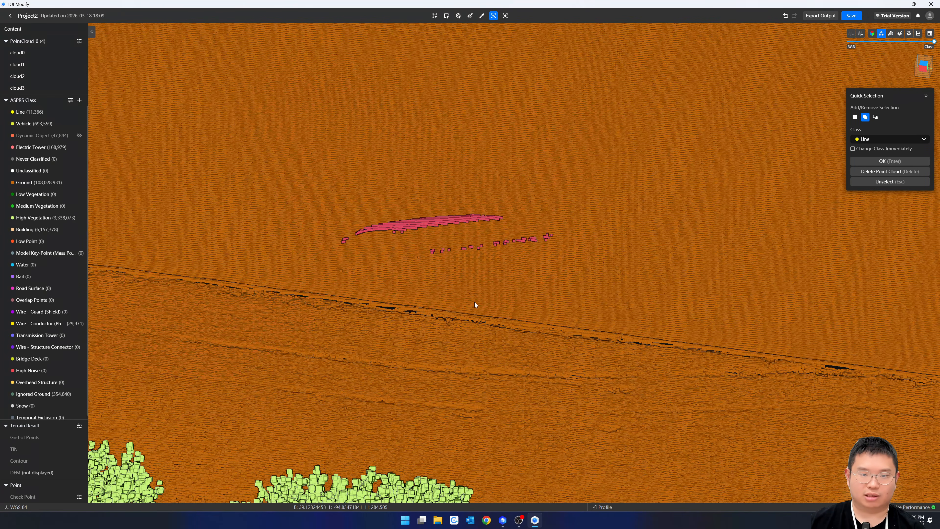
Step: Assign the selected stray road patch to the Dynamic Object class
{"action": "middle_click_drag", "start_coordinate": [281, 307], "coordinate": [404, 311]}
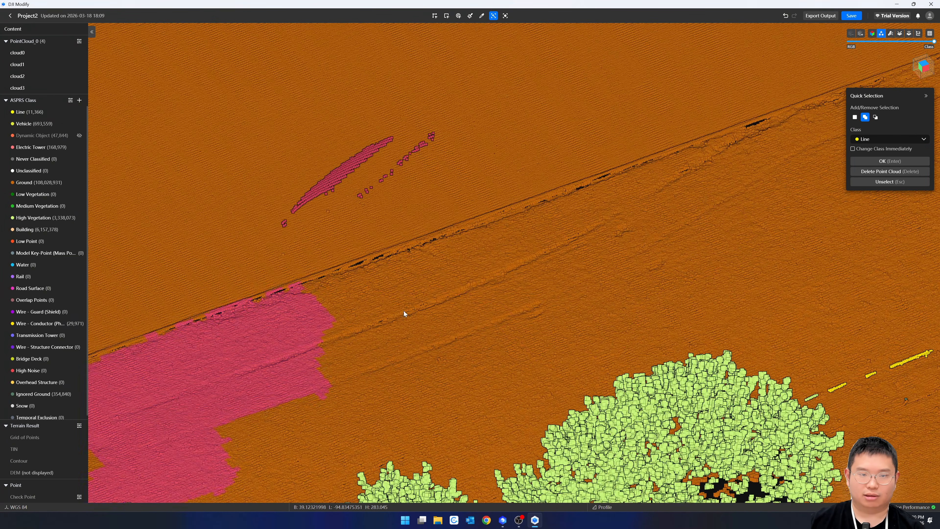
{"action": "scroll", "coordinate": [450, 206], "scroll_direction": "down", "scroll_amount": 3}
{"action": "scroll", "coordinate": [370, 181], "scroll_direction": "up", "scroll_amount": 8}
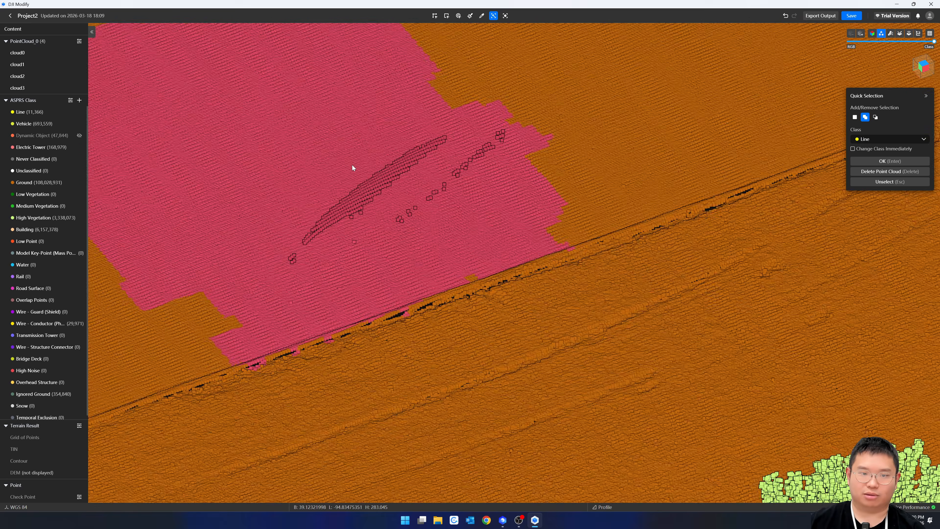
{"action": "middle_click_drag", "start_coordinate": [321, 178], "coordinate": [409, 139]}
{"action": "scroll", "coordinate": [633, 225], "scroll_direction": "down", "scroll_amount": 2}
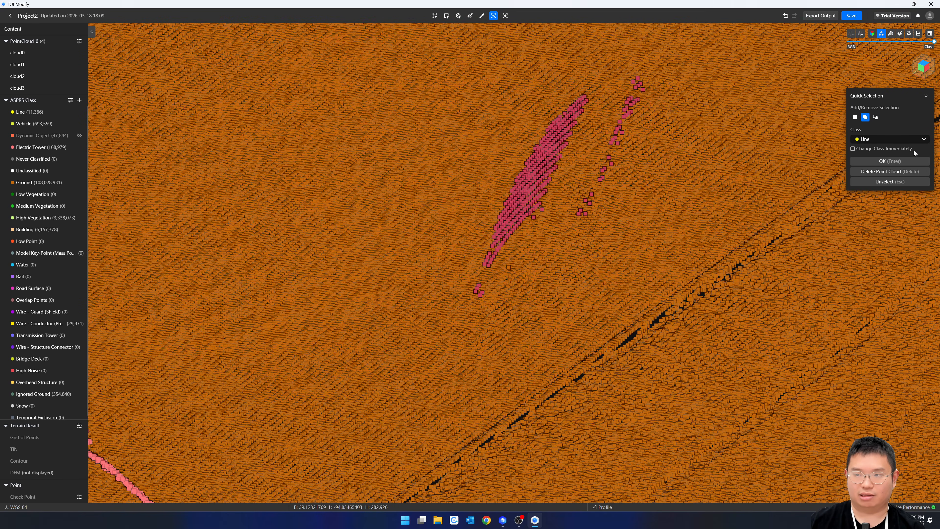
{"action": "left_click", "coordinate": [913, 138]}
{"action": "left_click", "coordinate": [863, 170]}
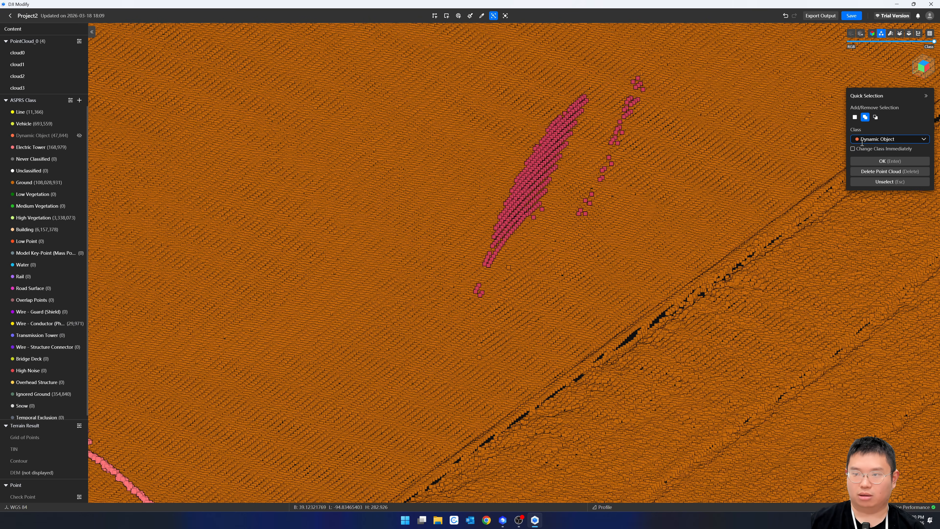
{"action": "left_click", "coordinate": [896, 163]}
{"action": "scroll", "coordinate": [617, 243], "scroll_direction": "down", "scroll_amount": 10}
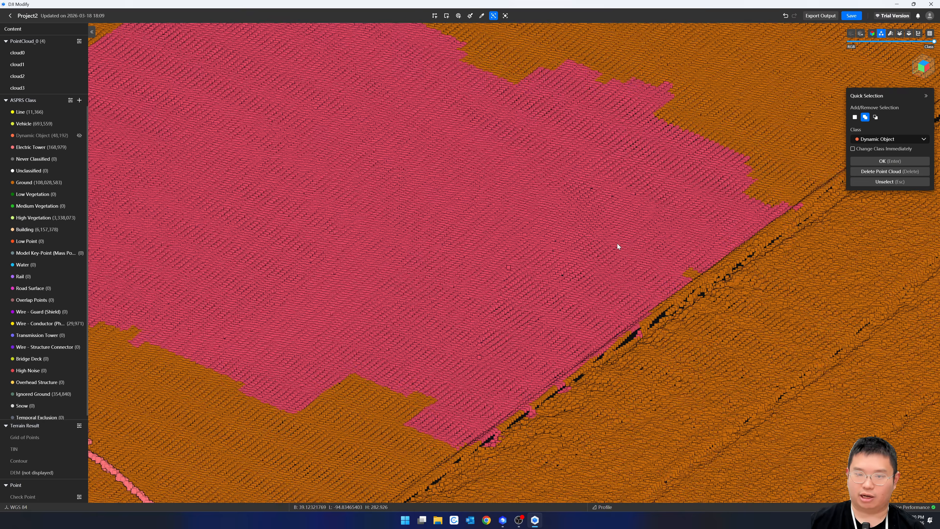
{"action": "scroll", "coordinate": [577, 271], "scroll_direction": "down", "scroll_amount": 1}
{"action": "middle_click_drag", "start_coordinate": [581, 277], "coordinate": [673, 282]}
{"action": "scroll", "coordinate": [666, 274], "scroll_direction": "down", "scroll_amount": 4}
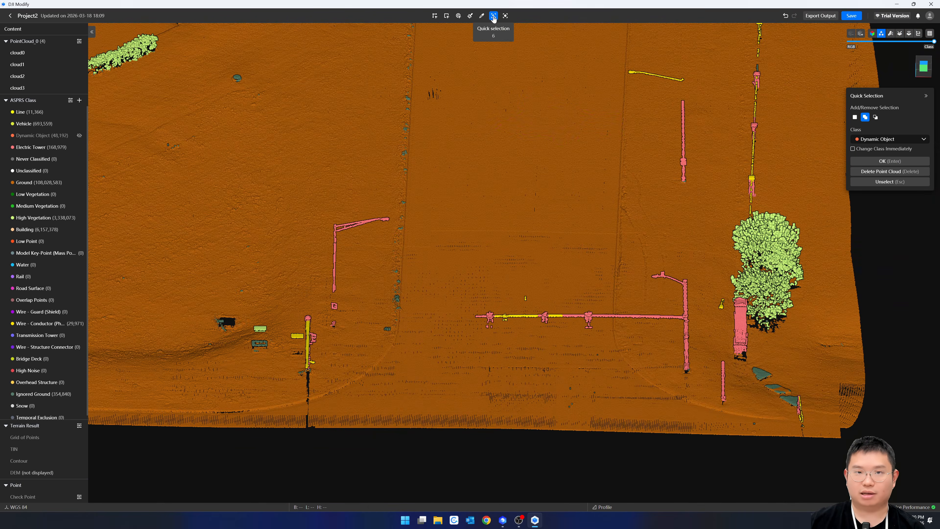
{"action": "scroll", "coordinate": [524, 210], "scroll_direction": "down", "scroll_amount": 4}
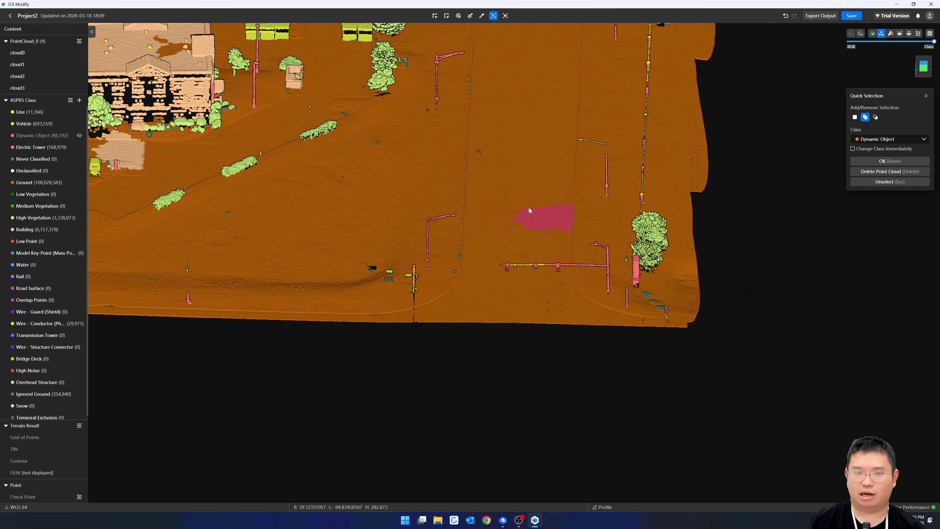
{"action": "middle_click_drag", "start_coordinate": [532, 194], "coordinate": [519, 363]}
{"action": "scroll", "coordinate": [520, 213], "scroll_direction": "up", "scroll_amount": 3}
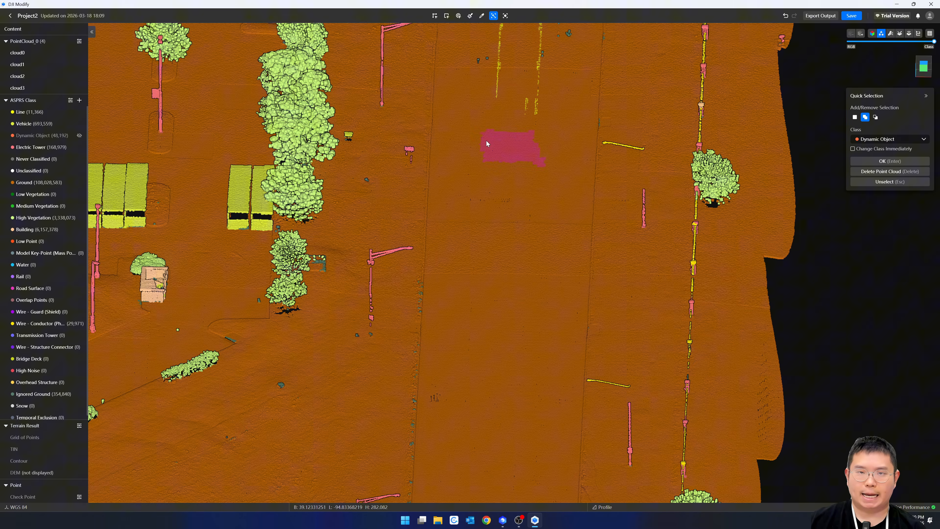
Step: Start Structure Selection with type Ground point for the building's roof and set its target class to Building
{"action": "left_click", "coordinate": [505, 16]}
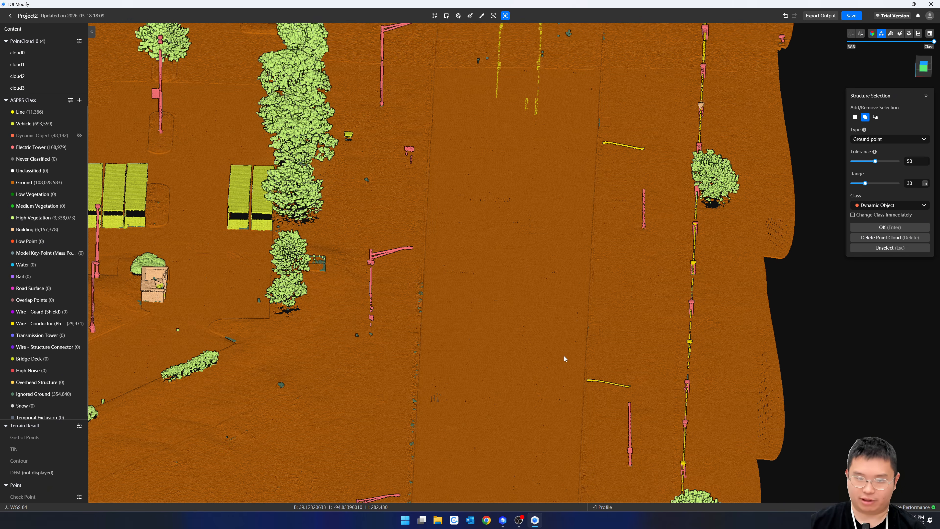
{"action": "scroll", "coordinate": [551, 359], "scroll_direction": "down", "scroll_amount": 5}
{"action": "middle_click_drag", "start_coordinate": [463, 380], "coordinate": [218, 426]}
{"action": "scroll", "coordinate": [433, 312], "scroll_direction": "up", "scroll_amount": 10}
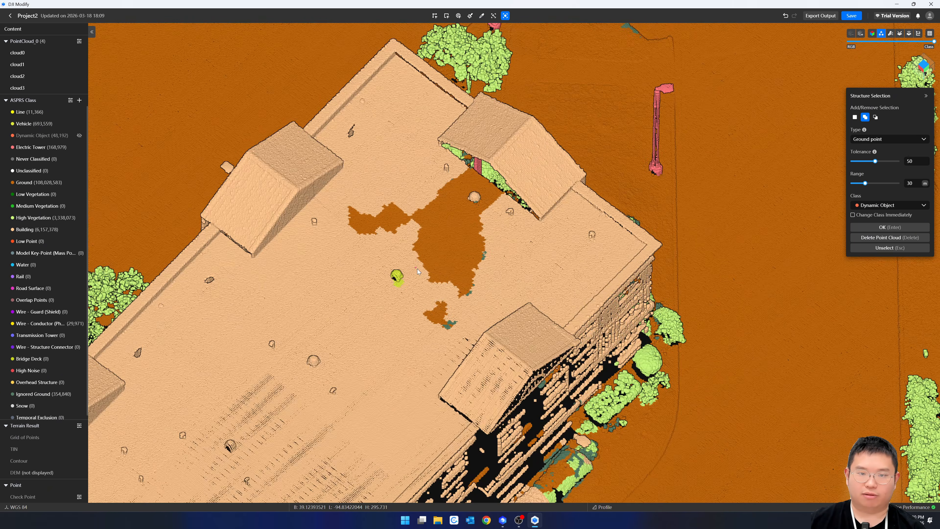
{"action": "middle_click_drag", "start_coordinate": [417, 269], "coordinate": [467, 241]}
{"action": "scroll", "coordinate": [498, 286], "scroll_direction": "up", "scroll_amount": 3}
{"action": "scroll", "coordinate": [516, 252], "scroll_direction": "down", "scroll_amount": 3}
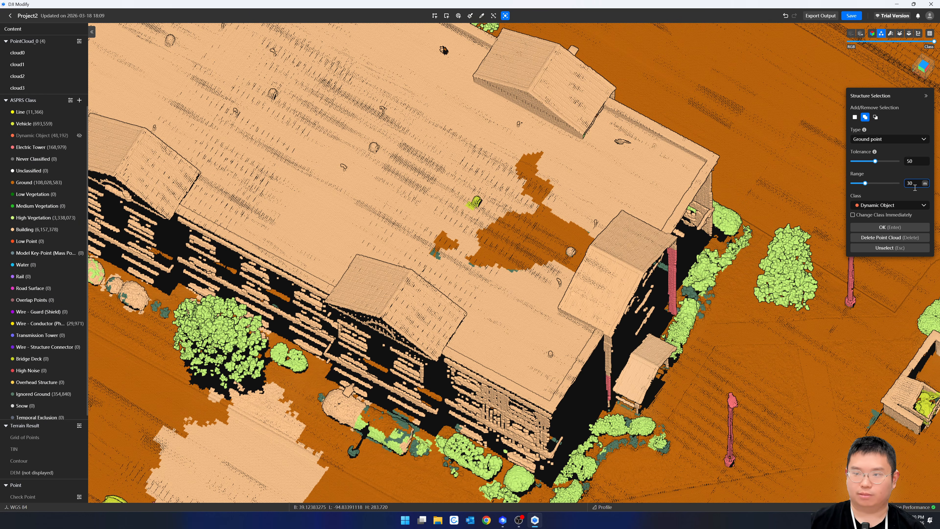
{"action": "left_click", "coordinate": [864, 206]}
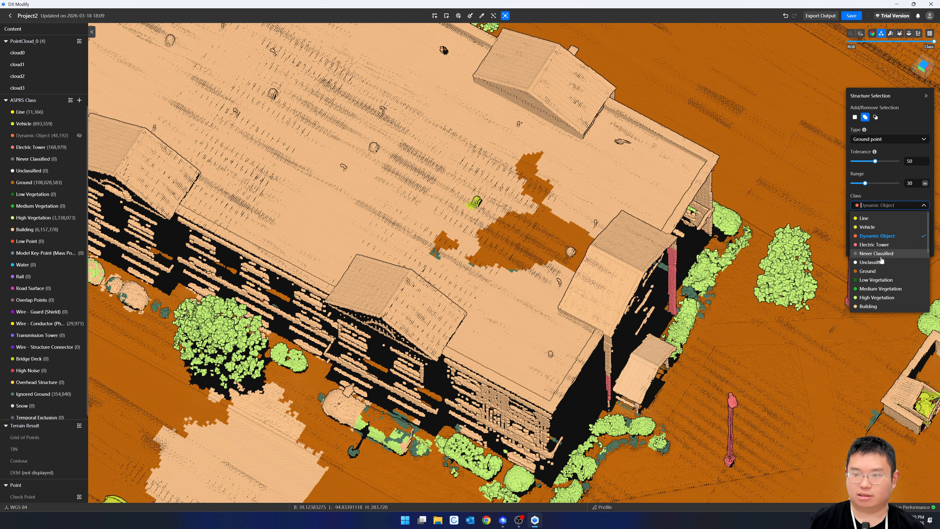
{"action": "left_click", "coordinate": [871, 306]}
Step: Select the flat roof surface, including the patches misclassified as Ground, with tolerance 50 and range 30
{"action": "scroll", "coordinate": [632, 196], "scroll_direction": "down", "scroll_amount": 3}
{"action": "scroll", "coordinate": [619, 195], "scroll_direction": "up", "scroll_amount": 5}
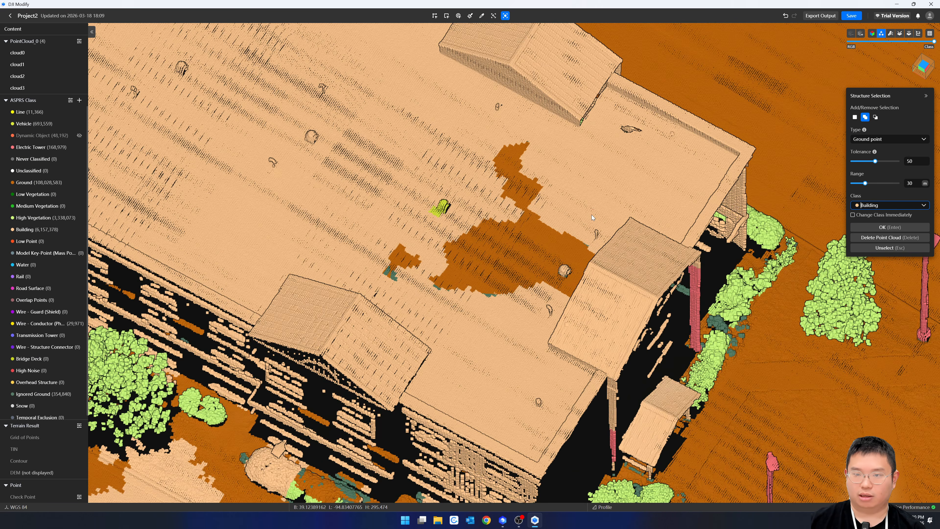
{"action": "middle_click_drag", "start_coordinate": [591, 214], "coordinate": [668, 211]}
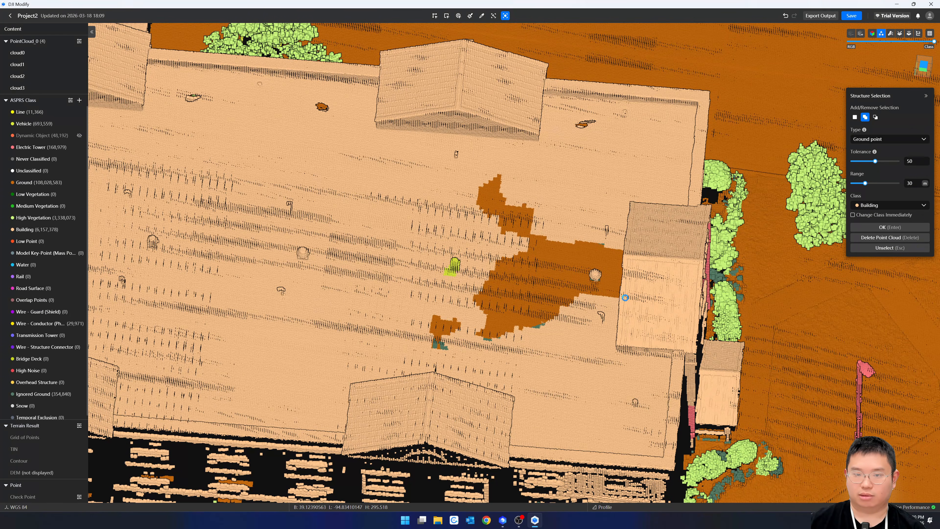
{"action": "middle_click_drag", "start_coordinate": [662, 308], "coordinate": [307, 408]}
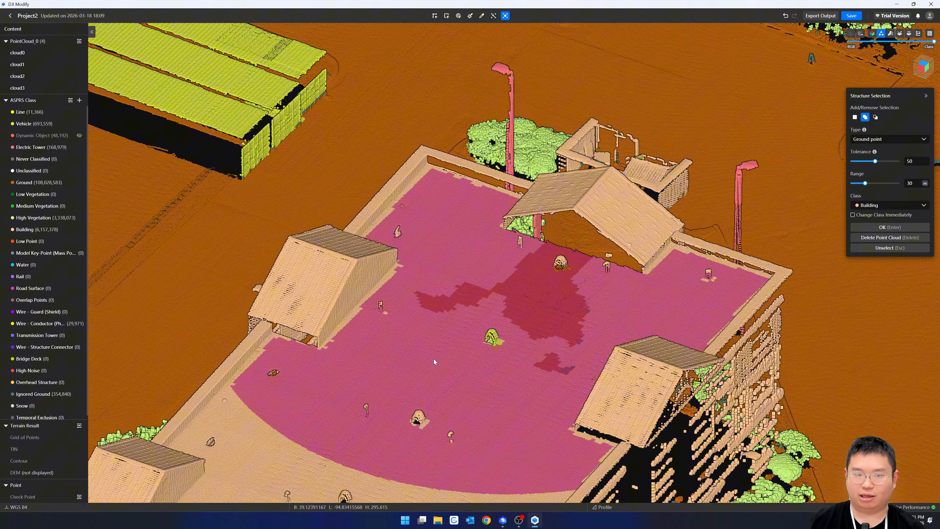
Step: Set the Structure Selection tolerance to 30 and assign the selected roof points to the Building class
{"action": "middle_click_drag", "start_coordinate": [599, 316], "coordinate": [500, 367]}
{"action": "scroll", "coordinate": [346, 306], "scroll_direction": "up", "scroll_amount": 5}
{"action": "scroll", "coordinate": [511, 260], "scroll_direction": "down", "scroll_amount": 5}
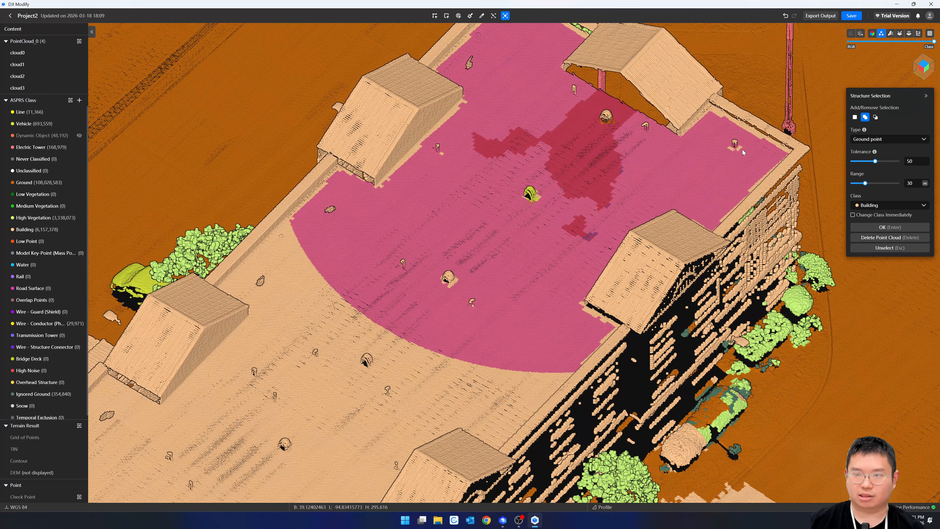
{"action": "scroll", "coordinate": [742, 150], "scroll_direction": "up", "scroll_amount": 1}
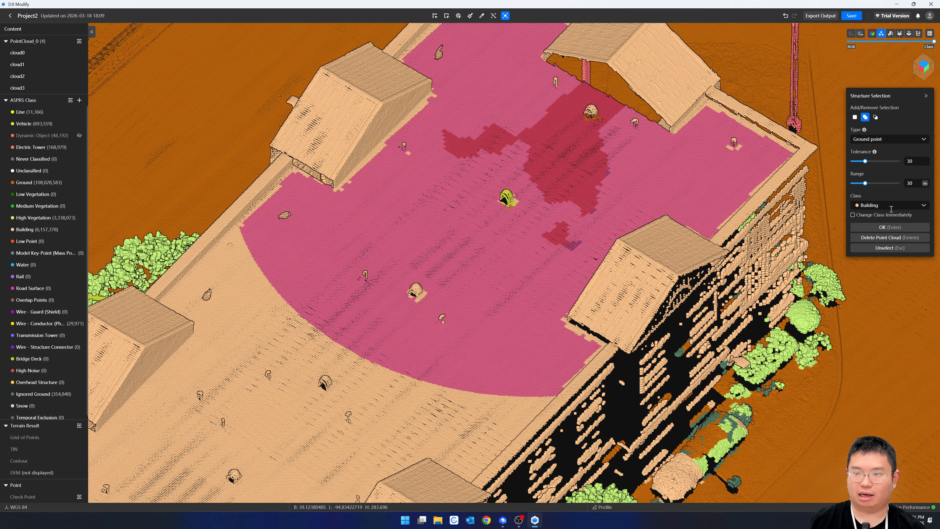
{"action": "key", "text": "Escape"}
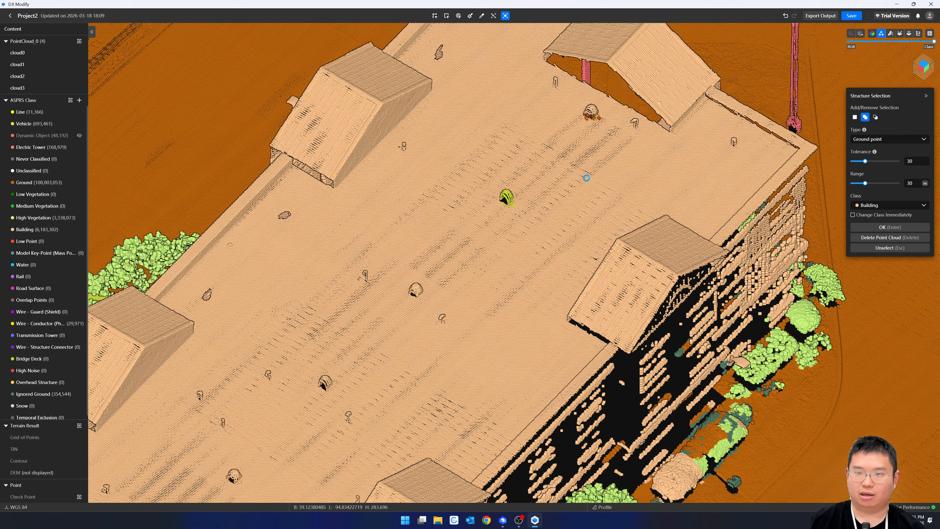
{"action": "middle_click_drag", "start_coordinate": [608, 181], "coordinate": [589, 121]}
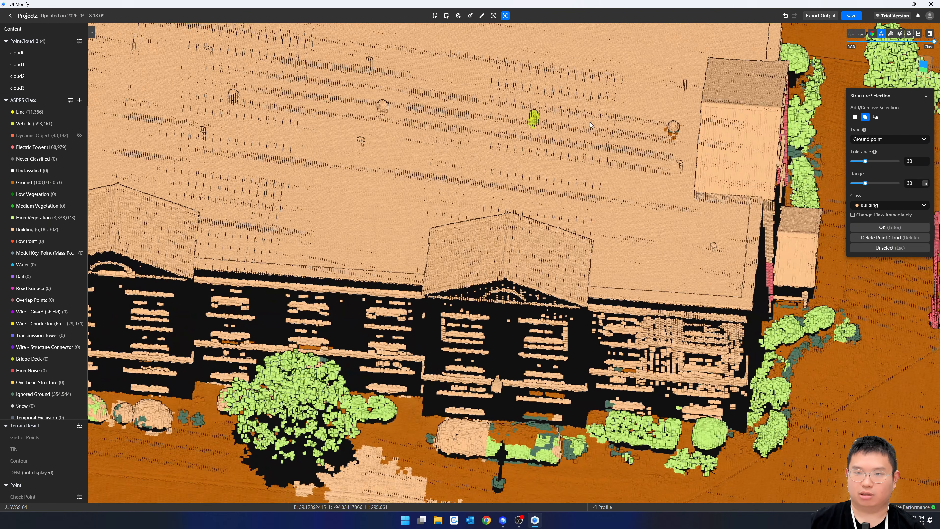
{"action": "scroll", "coordinate": [605, 161], "scroll_direction": "down", "scroll_amount": 10}
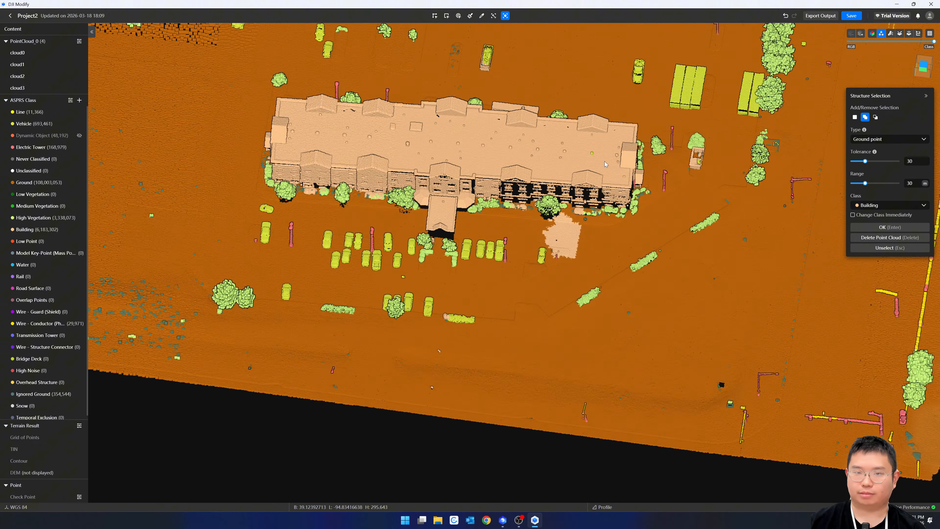
{"action": "middle_click_drag", "start_coordinate": [636, 166], "coordinate": [475, 91]}
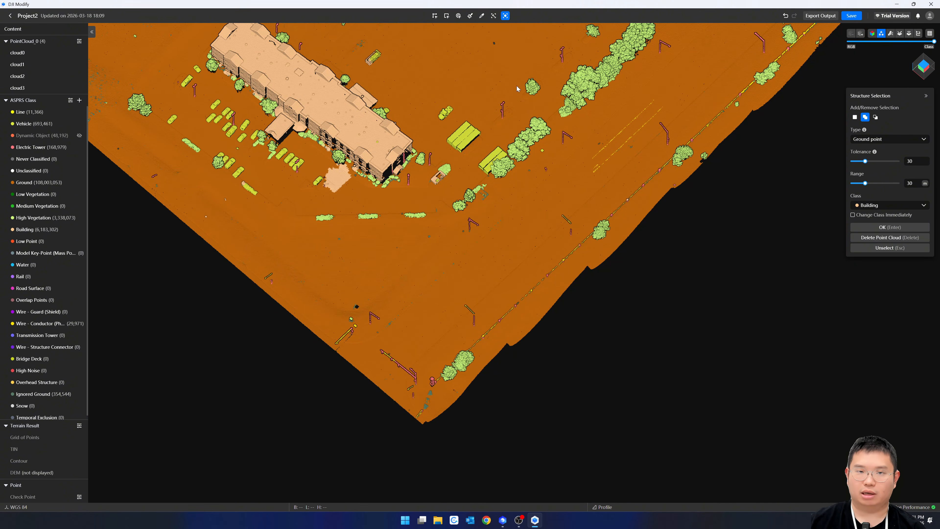
{"action": "middle_click_drag", "start_coordinate": [514, 111], "coordinate": [444, 163]}
{"action": "left_click_drag", "start_coordinate": [490, 120], "coordinate": [435, 359]}
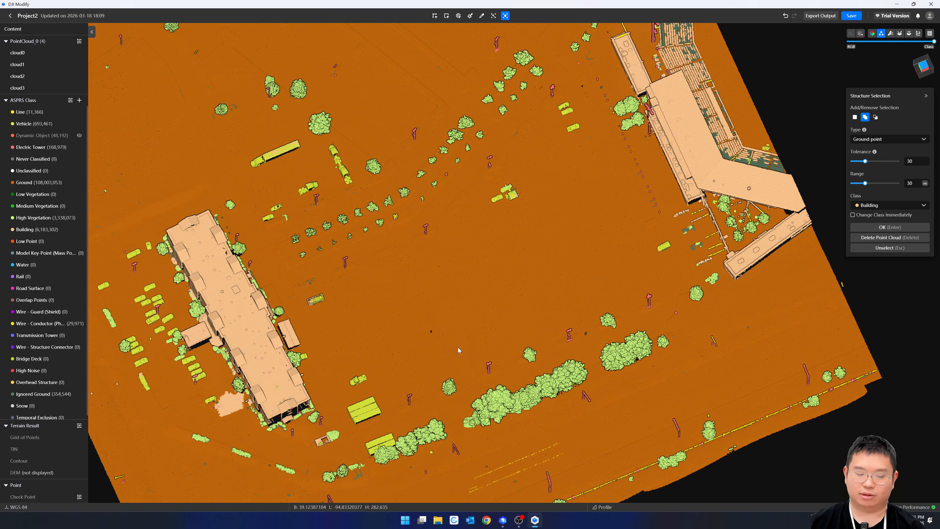
{"action": "key", "text": "2"}
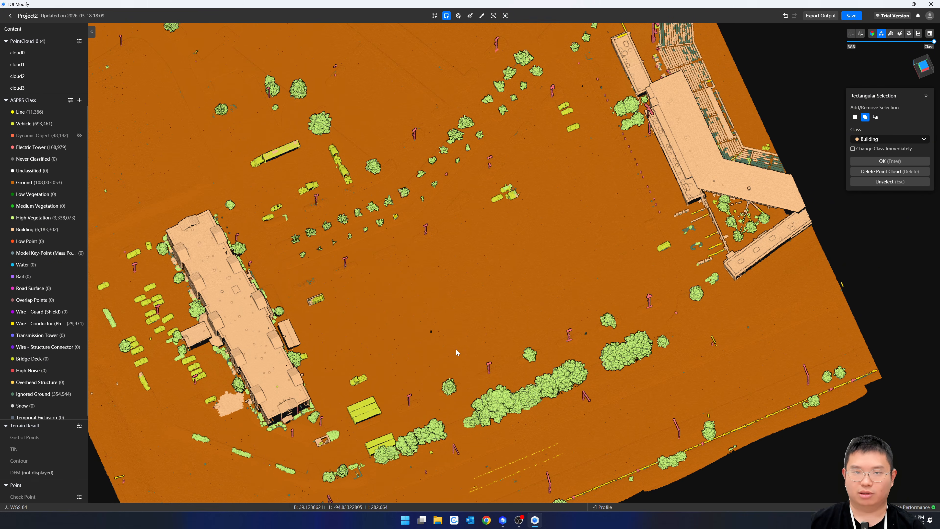
{"action": "key", "text": "5"}
{"action": "key", "text": "1"}
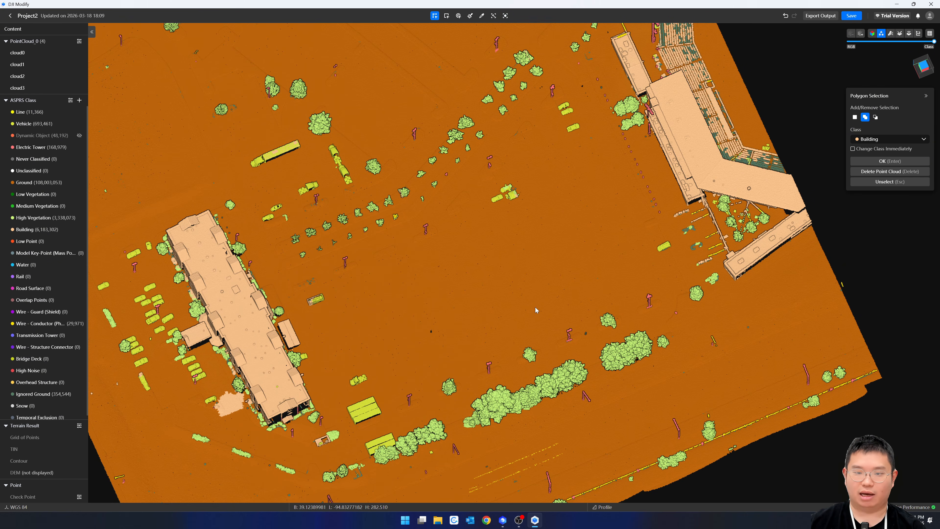
{"action": "key", "text": "2"}
{"action": "key", "text": "4"}
{"action": "key", "text": "3"}
{"action": "key", "text": "4"}
{"action": "key", "text": "3"}
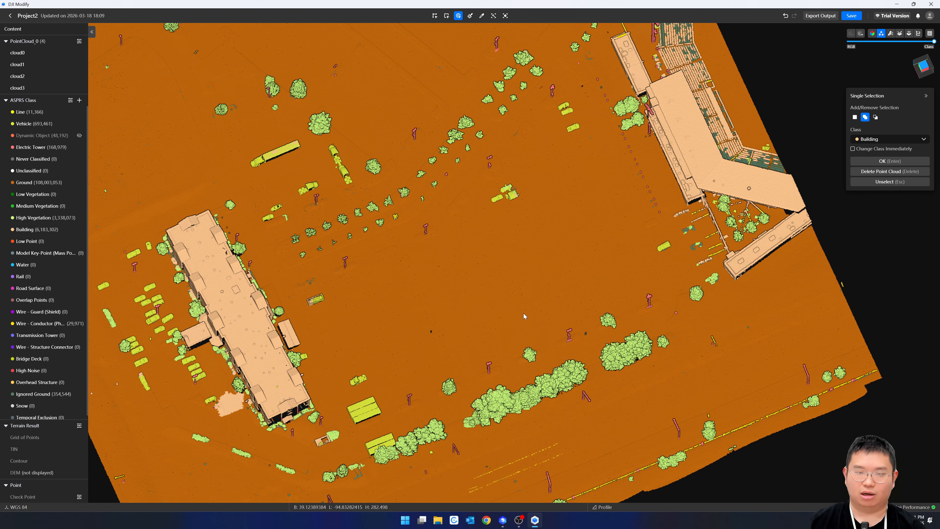
Step: Examine the parallel rows of mixed Building, Ignored Ground and High Vegetation points beside the large angled building
{"action": "scroll", "coordinate": [719, 171], "scroll_direction": "up", "scroll_amount": 6}
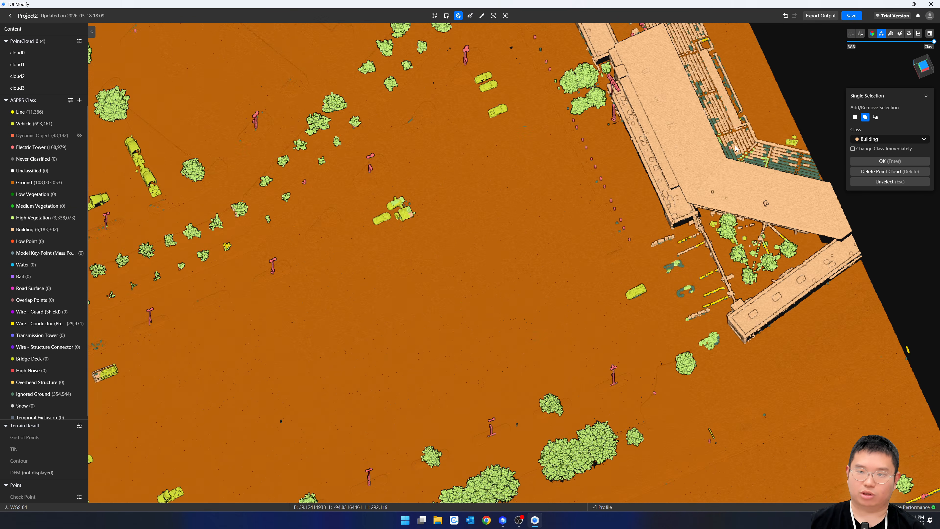
{"action": "middle_click_drag", "start_coordinate": [720, 170], "coordinate": [439, 120]}
{"action": "double_click", "coordinate": [776, 167]}
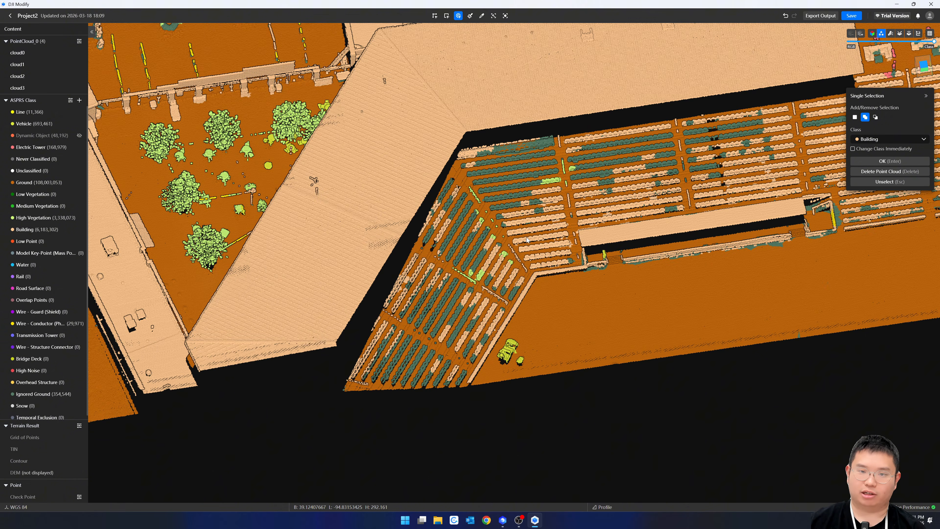
{"action": "middle_click_drag", "start_coordinate": [564, 244], "coordinate": [587, 210]}
{"action": "scroll", "coordinate": [522, 210], "scroll_direction": "up", "scroll_amount": 2}
{"action": "scroll", "coordinate": [543, 186], "scroll_direction": "up", "scroll_amount": 5}
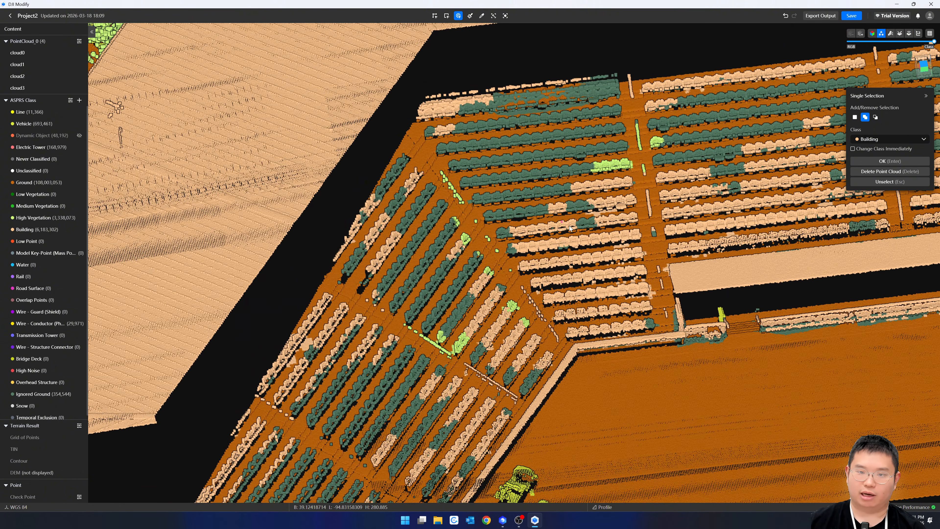
{"action": "scroll", "coordinate": [534, 173], "scroll_direction": "up", "scroll_amount": 7}
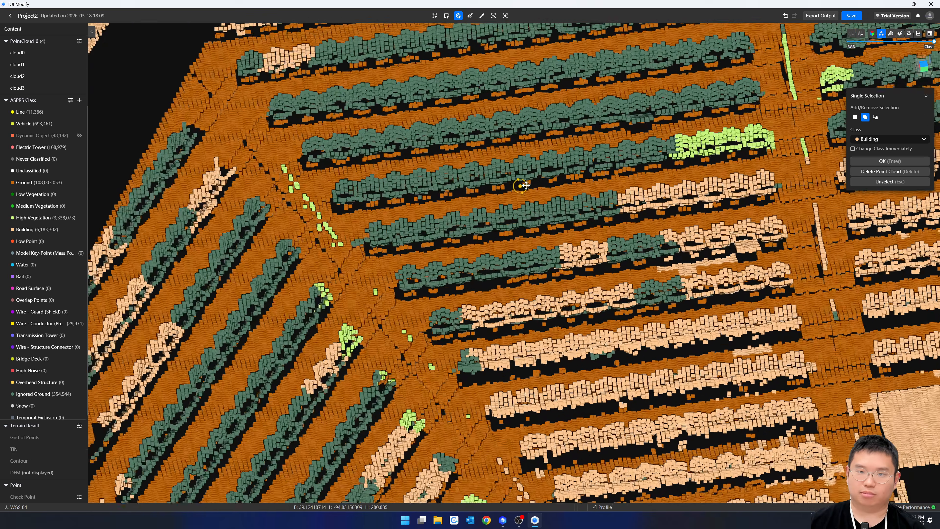
{"action": "mouse_move", "coordinate": [524, 184]}
{"action": "middle_mouse_down"}
{"action": "mouse_move", "coordinate": [585, 137]}
{"action": "mouse_move", "coordinate": [524, 144]}
{"action": "mouse_move", "coordinate": [555, 130]}
{"action": "mouse_move", "coordinate": [474, 59]}
{"action": "middle_mouse_up"}
{"action": "scroll", "coordinate": [585, 131], "scroll_direction": "down", "scroll_amount": 1}
{"action": "scroll", "coordinate": [561, 161], "scroll_direction": "down", "scroll_amount": 2}
{"action": "scroll", "coordinate": [556, 162], "scroll_direction": "down", "scroll_amount": 2}
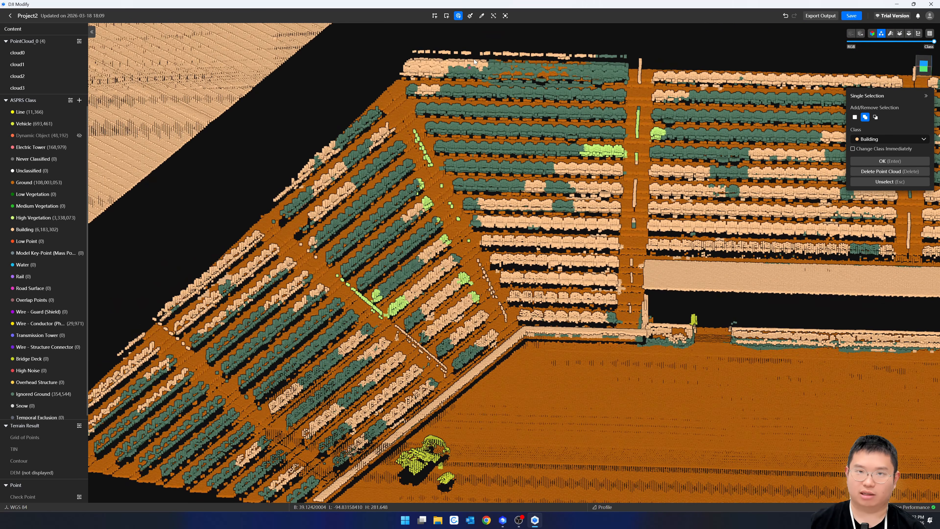
Step: Try Quick Selection on several of the mixed-class rows beside the building and clear the selection
{"action": "left_click", "coordinate": [495, 18]}
{"action": "left_click", "coordinate": [546, 162]}
{"action": "left_click", "coordinate": [569, 274]}
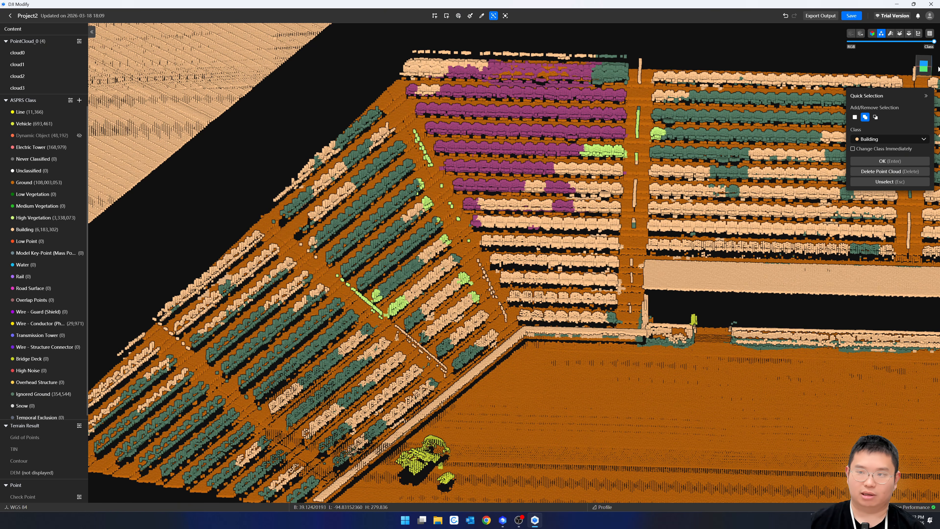
{"action": "left_click", "coordinate": [731, 152]}
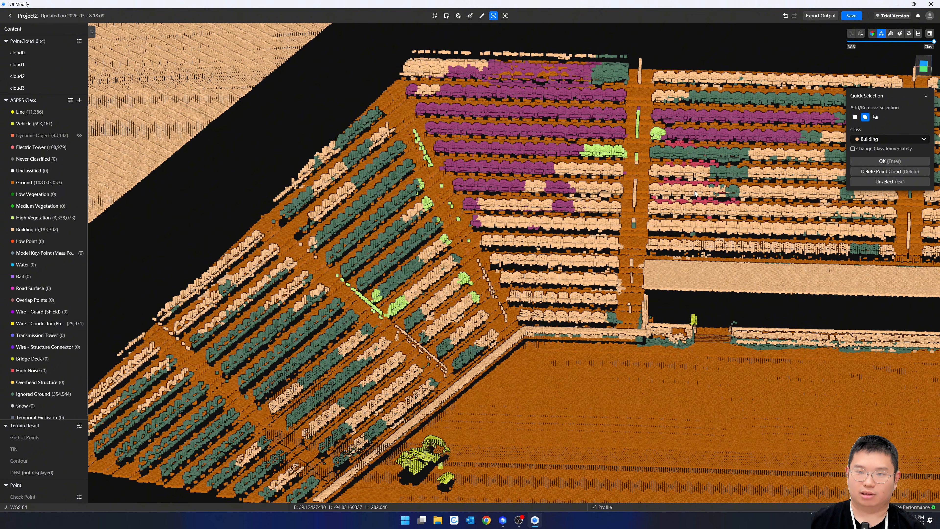
{"action": "left_click", "coordinate": [592, 172]}
{"action": "left_click", "coordinate": [603, 212]}
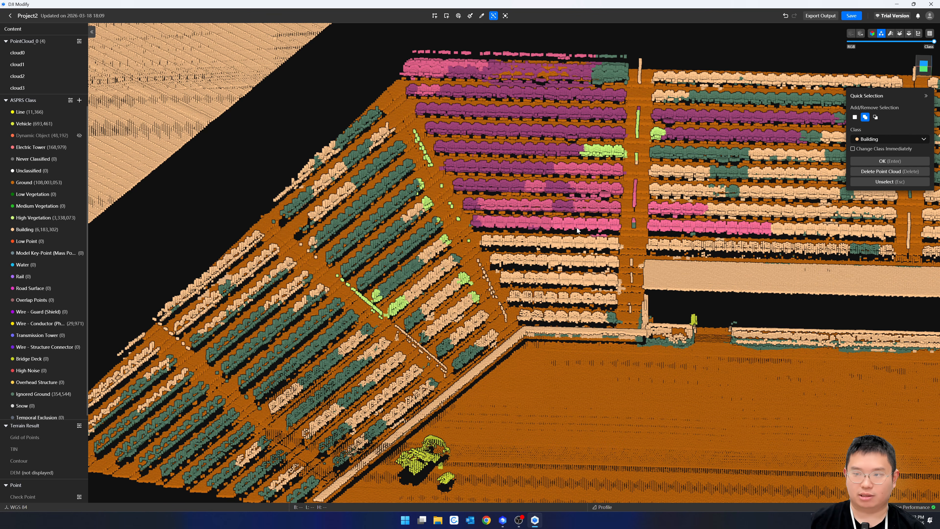
{"action": "left_click", "coordinate": [890, 182]}
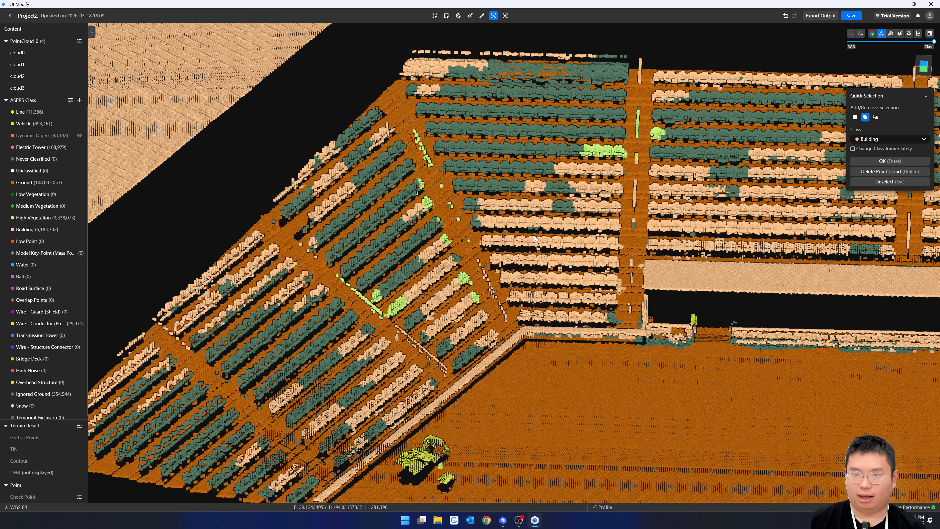
Step: Set up Brush Selection at the road curb with class Ground and Change Class Immediately enabled
{"action": "scroll", "coordinate": [530, 235], "scroll_direction": "down", "scroll_amount": 1}
{"action": "scroll", "coordinate": [520, 253], "scroll_direction": "down", "scroll_amount": 8}
{"action": "middle_click_drag", "start_coordinate": [364, 218], "coordinate": [415, 224]}
{"action": "left_click_drag", "start_coordinate": [312, 248], "coordinate": [588, 275]}
{"action": "scroll", "coordinate": [372, 290], "scroll_direction": "up", "scroll_amount": 4}
{"action": "middle_click_drag", "start_coordinate": [372, 291], "coordinate": [606, 290]}
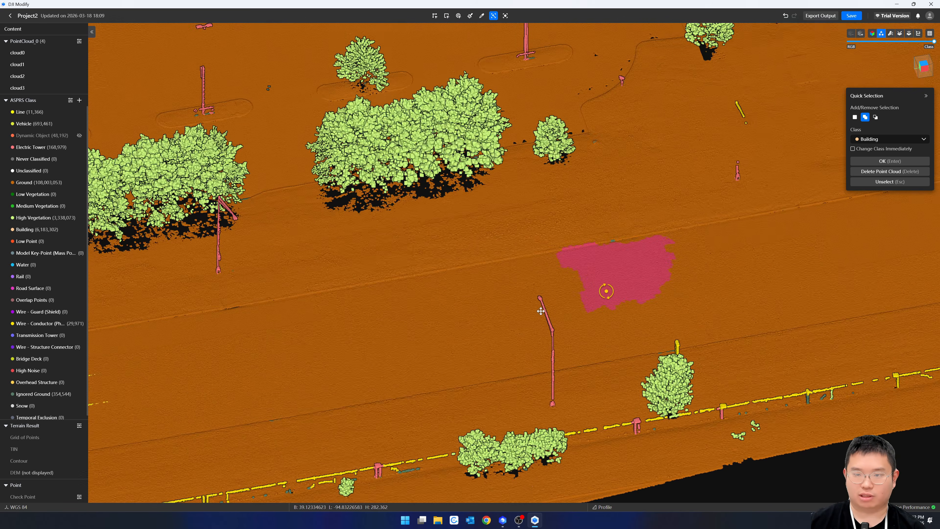
{"action": "scroll", "coordinate": [625, 289], "scroll_direction": "up", "scroll_amount": 3}
{"action": "scroll", "coordinate": [656, 262], "scroll_direction": "up", "scroll_amount": 2}
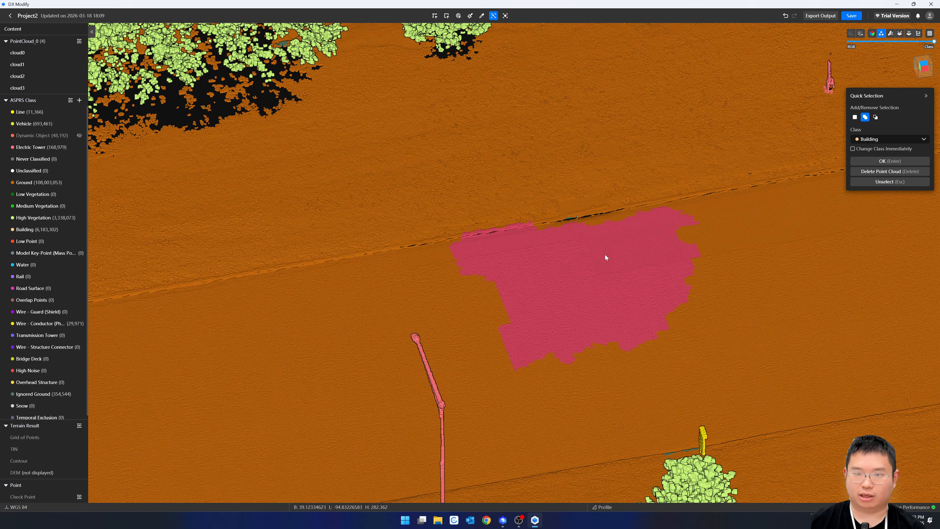
{"action": "middle_click_drag", "start_coordinate": [605, 255], "coordinate": [452, 284]}
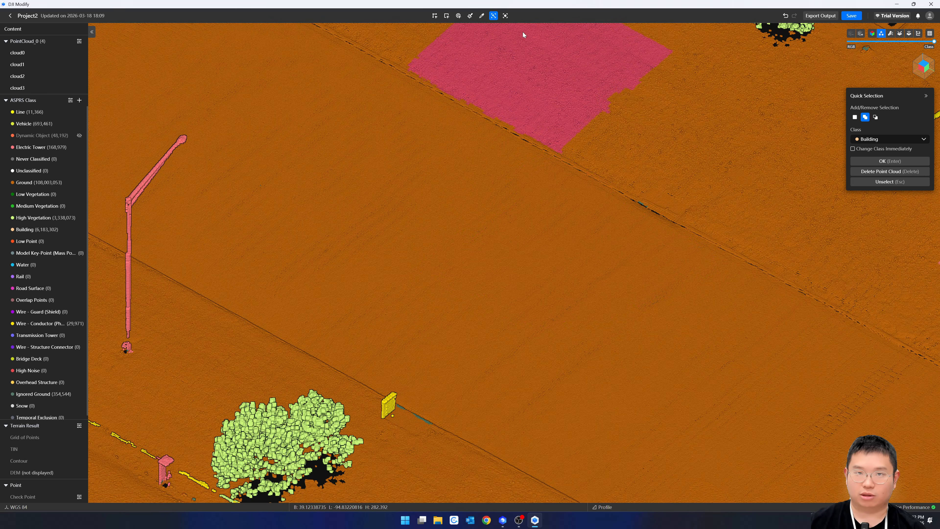
{"action": "scroll", "coordinate": [665, 209], "scroll_direction": "up", "scroll_amount": 5}
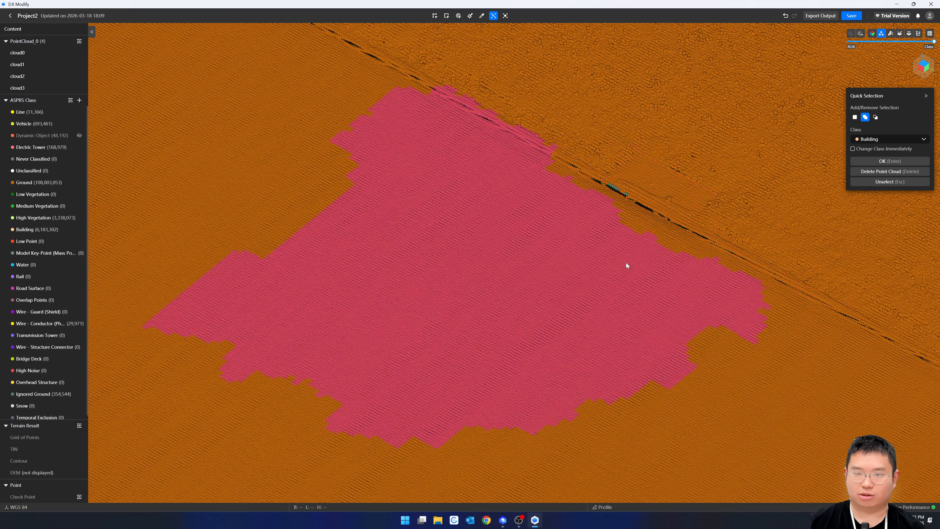
{"action": "mouse_move", "coordinate": [610, 285]}
{"action": "middle_mouse_down"}
{"action": "mouse_move", "coordinate": [706, 300]}
{"action": "mouse_move", "coordinate": [546, 248]}
{"action": "middle_mouse_up"}
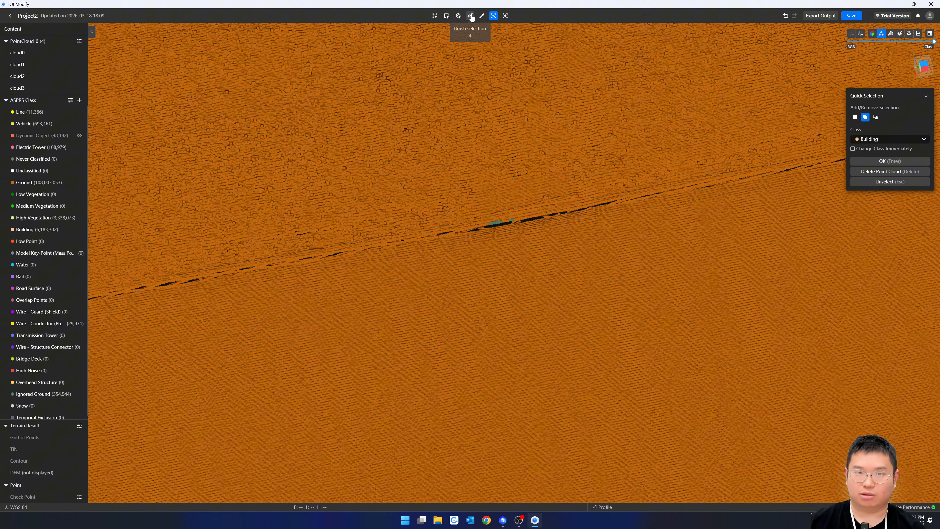
{"action": "left_click", "coordinate": [470, 16]}
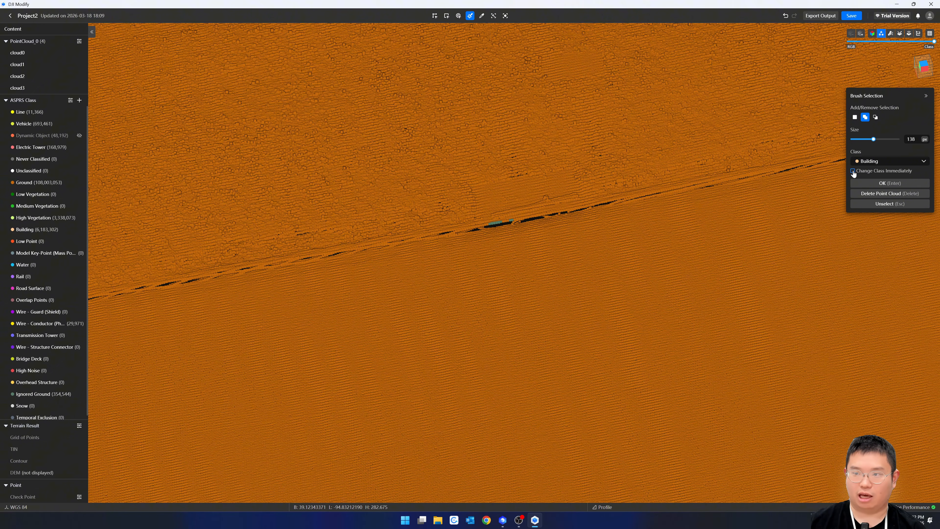
{"action": "left_click", "coordinate": [874, 161]}
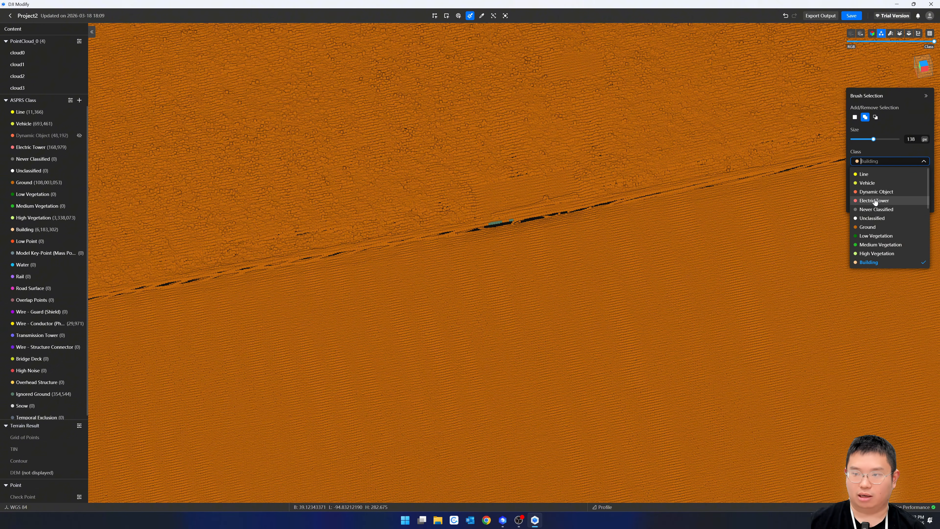
{"action": "left_click", "coordinate": [873, 226]}
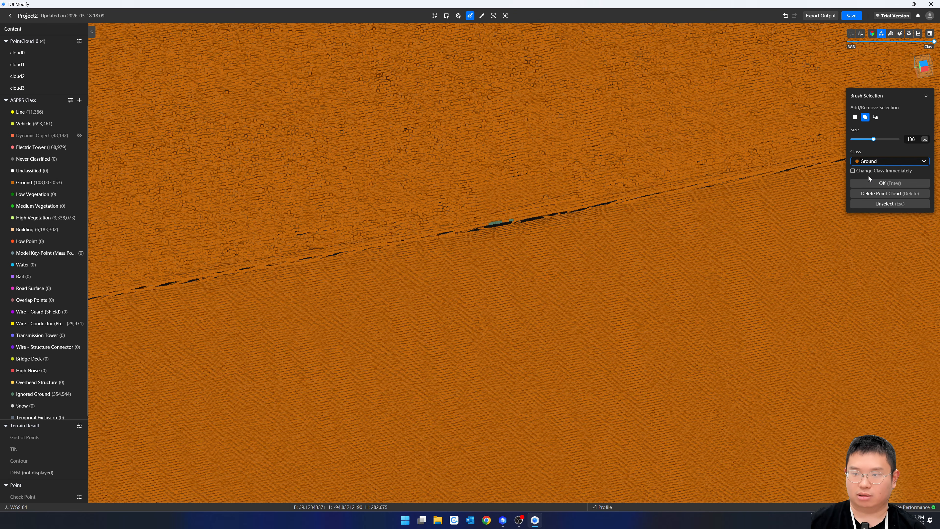
{"action": "left_click", "coordinate": [853, 171]}
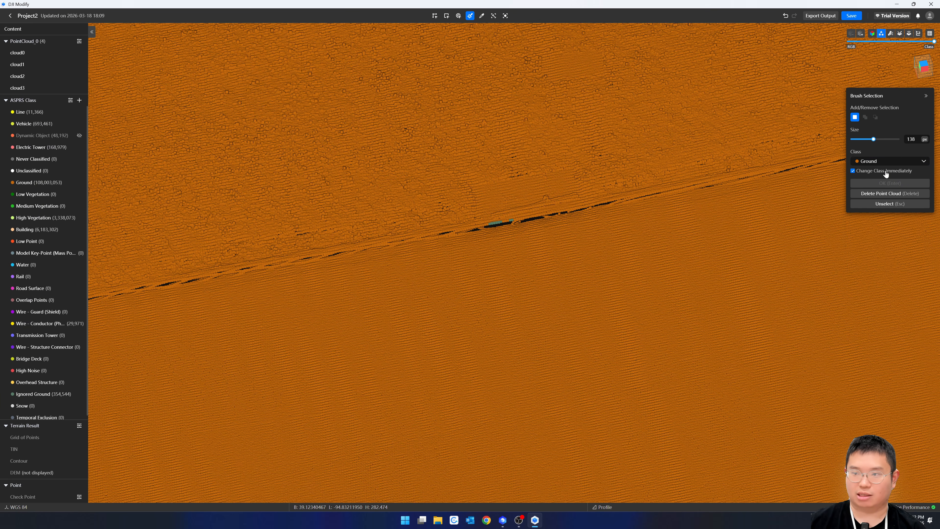
Step: Brush the Ignored Ground patches along both road curbs near the yellow sign into the Ground class
{"action": "scroll", "coordinate": [645, 222], "scroll_direction": "down", "scroll_amount": 1}
{"action": "middle_click_drag", "start_coordinate": [631, 227], "coordinate": [563, 235]}
{"action": "left_click_drag", "start_coordinate": [518, 202], "coordinate": [544, 211]}
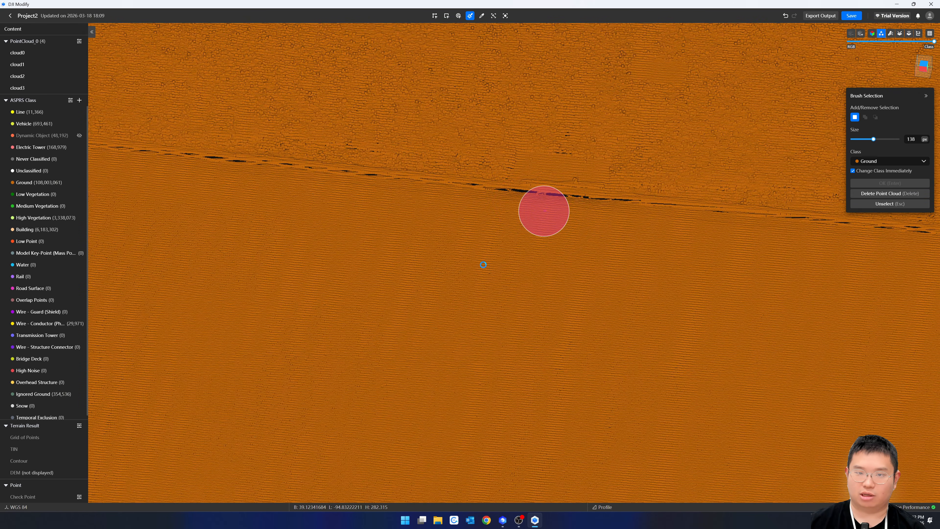
{"action": "scroll", "coordinate": [482, 265], "scroll_direction": "down", "scroll_amount": 5}
{"action": "middle_click_drag", "start_coordinate": [518, 257], "coordinate": [547, 185]}
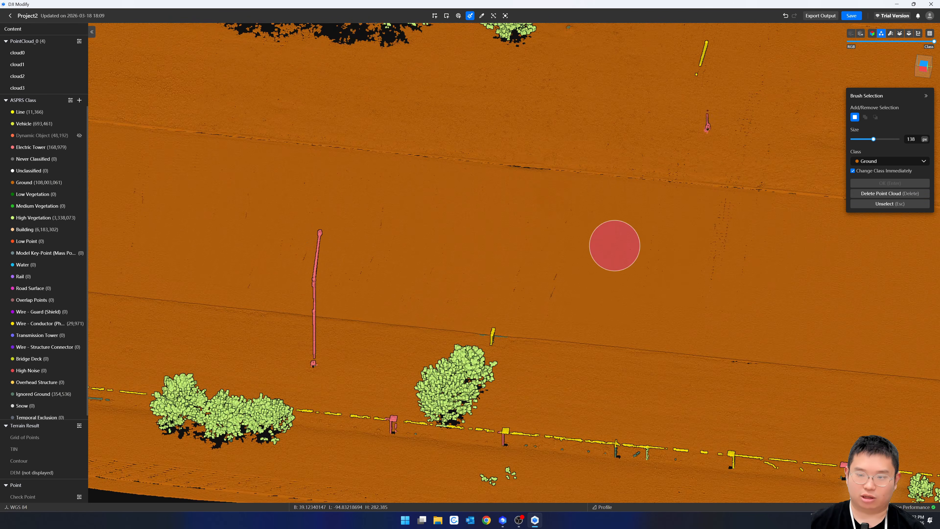
{"action": "middle_click_drag", "start_coordinate": [614, 245], "coordinate": [417, 254]}
{"action": "scroll", "coordinate": [485, 155], "scroll_direction": "up", "scroll_amount": 3}
{"action": "scroll", "coordinate": [512, 201], "scroll_direction": "up", "scroll_amount": 3}
{"action": "left_click_drag", "start_coordinate": [515, 198], "coordinate": [500, 264]}
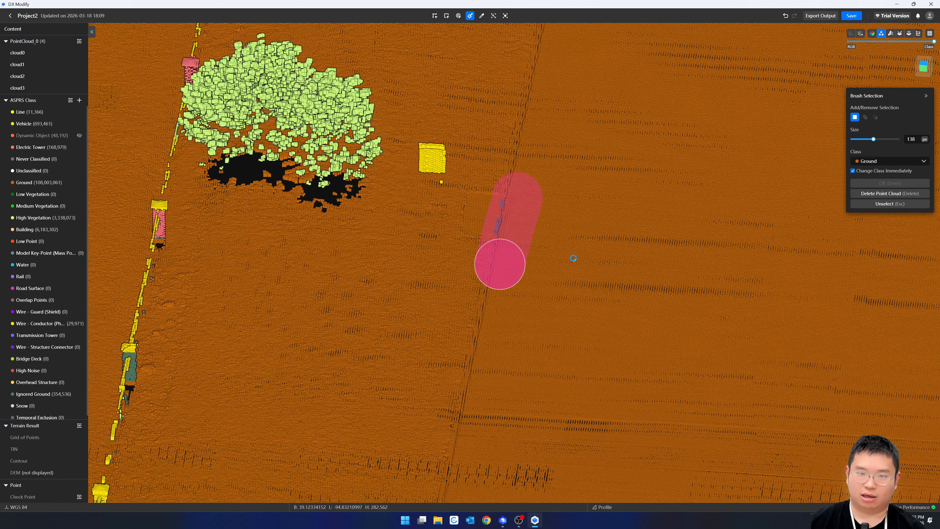
Step: Brush the small Ignored Ground strip on the curb near the road's end at the cloud edge into Ground
{"action": "scroll", "coordinate": [588, 252], "scroll_direction": "down", "scroll_amount": 7}
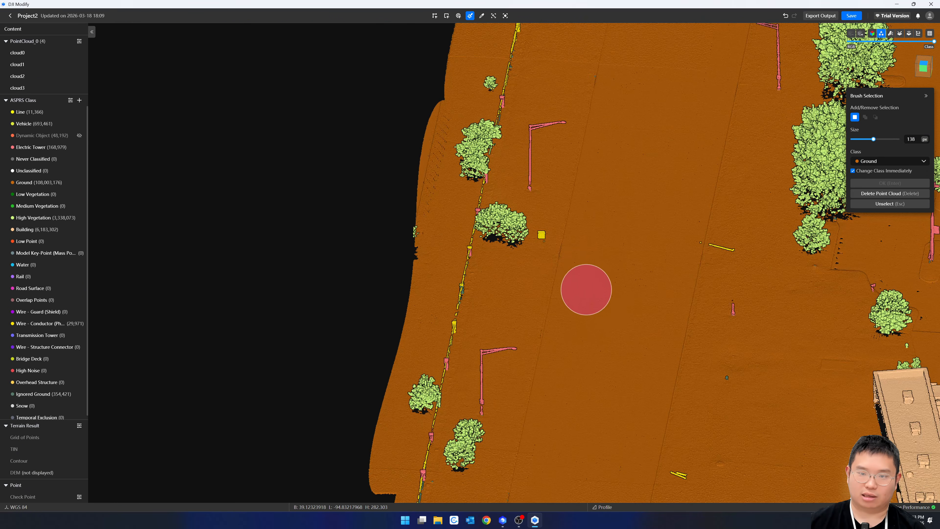
{"action": "mouse_move", "coordinate": [585, 289]}
{"action": "middle_mouse_down"}
{"action": "mouse_move", "coordinate": [492, 205]}
{"action": "mouse_move", "coordinate": [533, 101]}
{"action": "middle_mouse_up"}
{"action": "scroll", "coordinate": [464, 296], "scroll_direction": "up", "scroll_amount": 3}
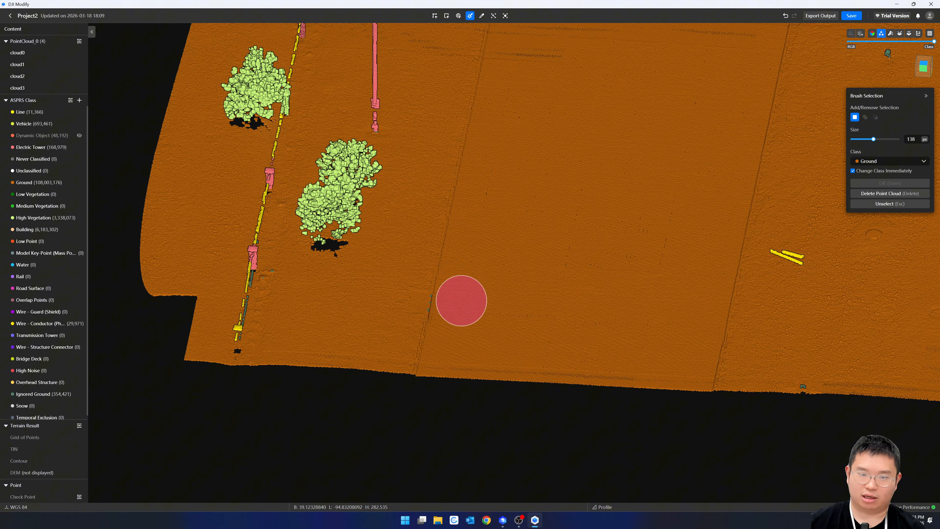
{"action": "scroll", "coordinate": [570, 286], "scroll_direction": "down", "scroll_amount": 3}
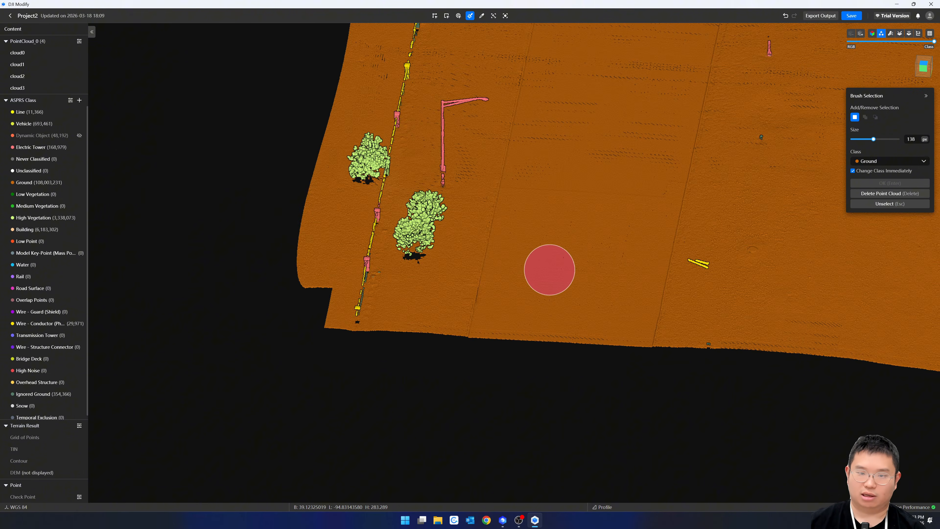
Step: Brush the Ignored Ground strips on the curb between the street light and the yellow road lines into Ground
{"action": "scroll", "coordinate": [550, 269], "scroll_direction": "down", "scroll_amount": 3}
{"action": "middle_click_drag", "start_coordinate": [593, 185], "coordinate": [531, 422]}
{"action": "middle_click_drag", "start_coordinate": [584, 152], "coordinate": [550, 374]}
{"action": "scroll", "coordinate": [550, 374], "scroll_direction": "up", "scroll_amount": 3}
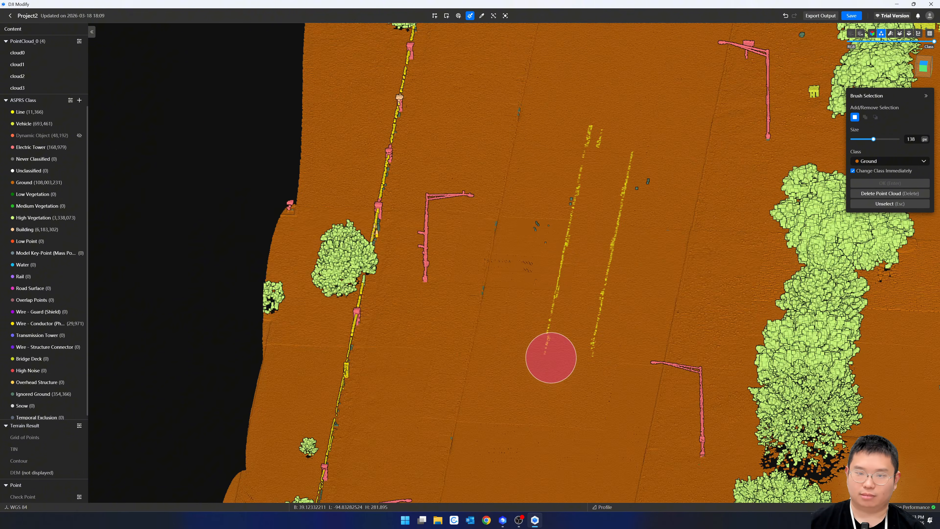
{"action": "scroll", "coordinate": [549, 339], "scroll_direction": "up", "scroll_amount": 2}
{"action": "scroll", "coordinate": [487, 256], "scroll_direction": "up", "scroll_amount": 2}
{"action": "left_click_drag", "start_coordinate": [458, 297], "coordinate": [461, 272]}
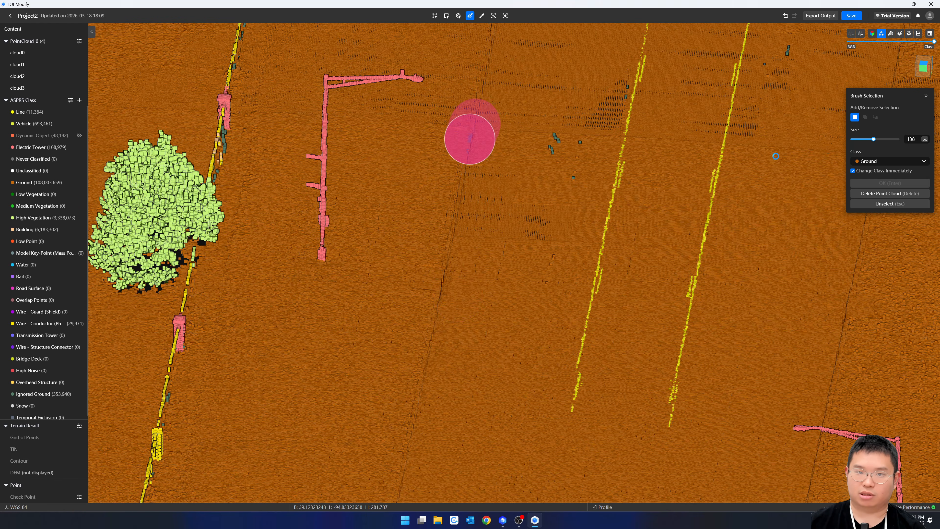
Step: Brush the Ignored Ground strip farther along the same curb, past the end of the yellow lines, into Ground
{"action": "scroll", "coordinate": [683, 166], "scroll_direction": "down", "scroll_amount": 2}
{"action": "mouse_move", "coordinate": [716, 147]}
{"action": "middle_mouse_down"}
{"action": "mouse_move", "coordinate": [517, 353]}
{"action": "mouse_move", "coordinate": [519, 385]}
{"action": "middle_mouse_up"}
{"action": "scroll", "coordinate": [556, 249], "scroll_direction": "down", "scroll_amount": 6}
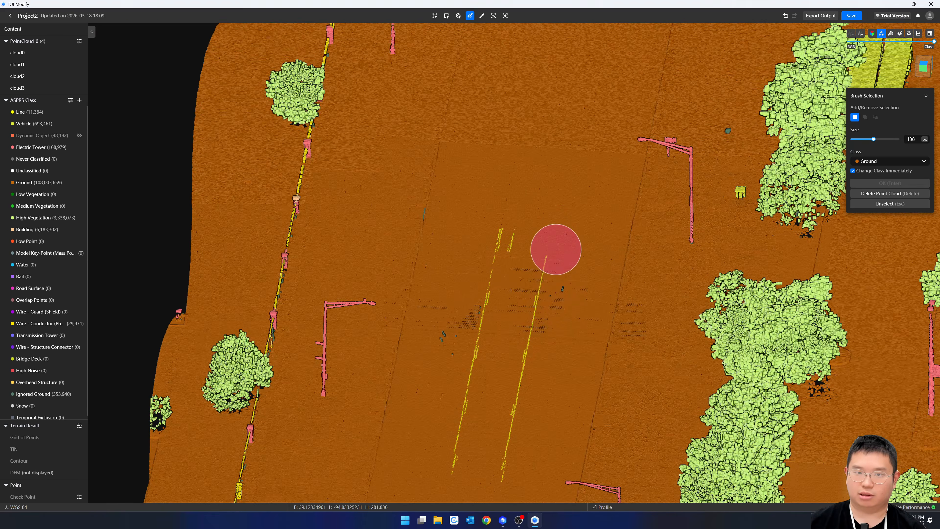
{"action": "scroll", "coordinate": [493, 250], "scroll_direction": "up", "scroll_amount": 3}
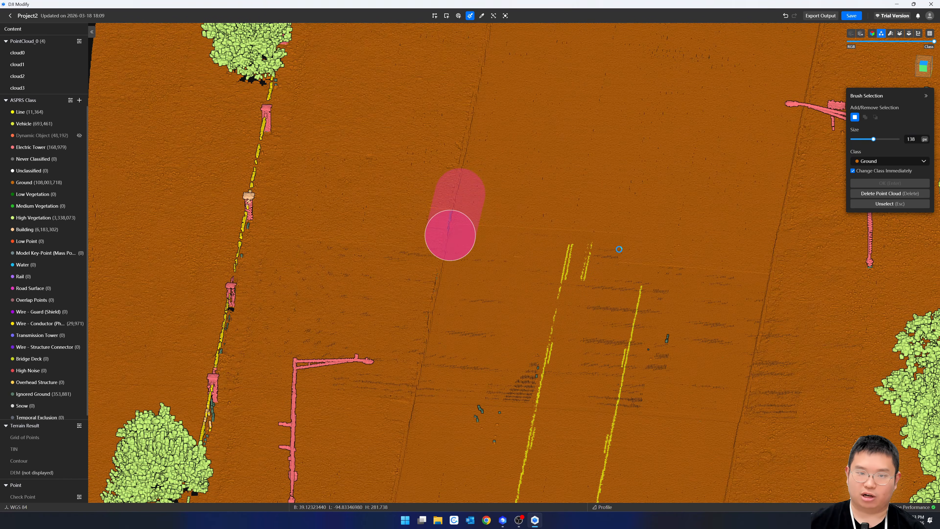
{"action": "middle_click_drag", "start_coordinate": [655, 272], "coordinate": [629, 300]}
{"action": "right_click_drag", "start_coordinate": [630, 299], "coordinate": [634, 277]}
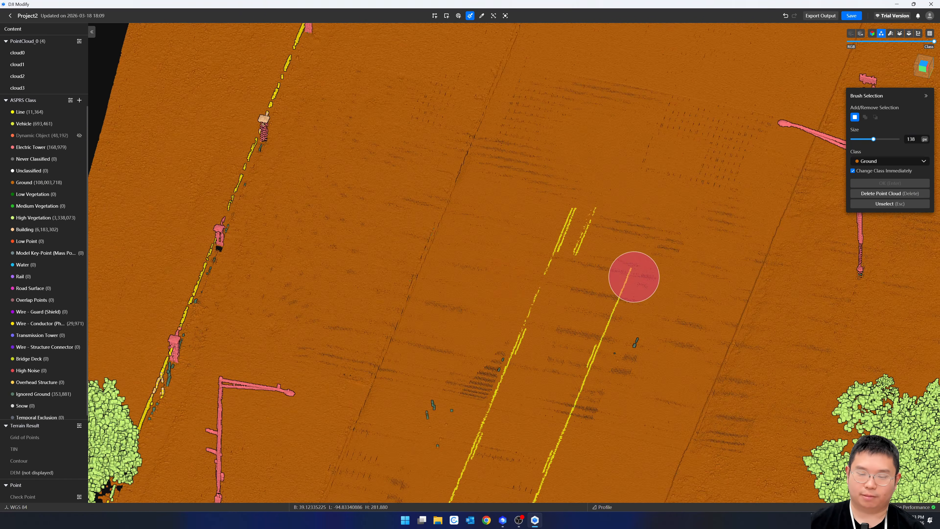
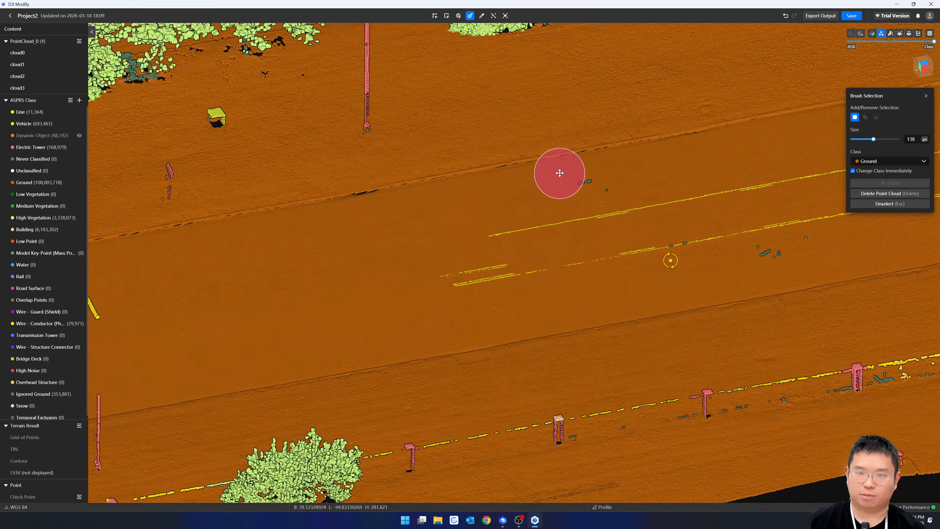
{"action": "scroll", "coordinate": [556, 193], "scroll_direction": "up", "scroll_amount": 3}
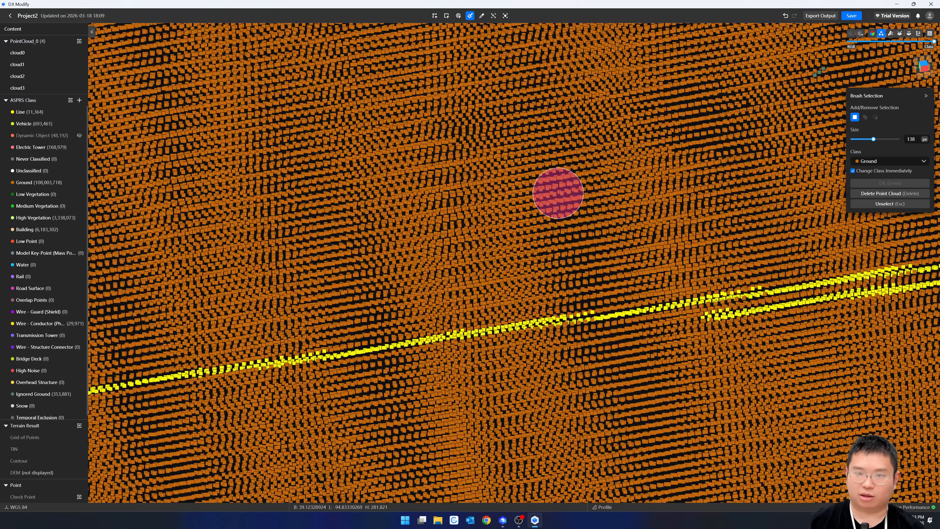
{"action": "middle_click_drag", "start_coordinate": [556, 193], "coordinate": [684, 132]}
{"action": "scroll", "coordinate": [642, 139], "scroll_direction": "down", "scroll_amount": 3}
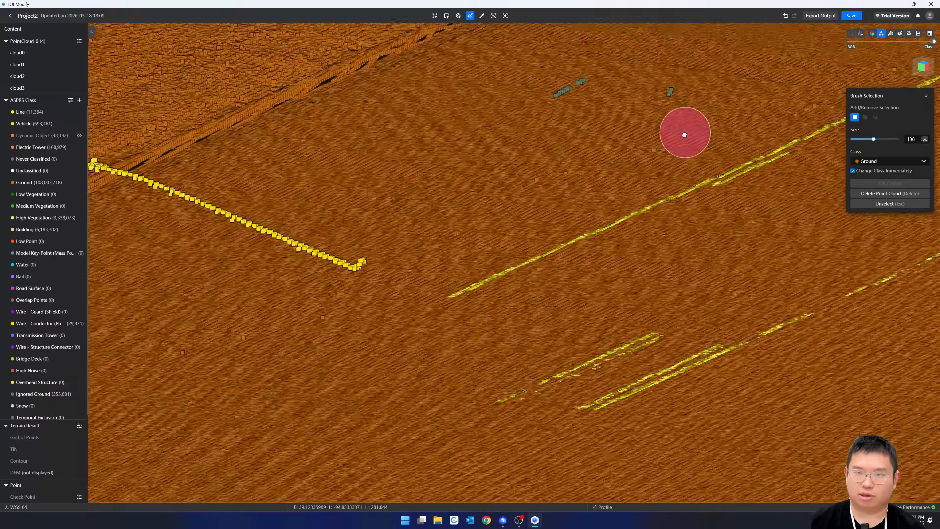
Step: Switch to the top-down view, activate Polygon Selection, and examine the road section around the yellow line markings
{"action": "right_click_drag", "start_coordinate": [684, 132], "coordinate": [590, 296]}
{"action": "mouse_move", "coordinate": [591, 297]}
{"action": "middle_mouse_down"}
{"action": "mouse_move", "coordinate": [677, 235]}
{"action": "mouse_move", "coordinate": [681, 247]}
{"action": "mouse_move", "coordinate": [667, 266]}
{"action": "mouse_move", "coordinate": [682, 293]}
{"action": "mouse_move", "coordinate": [703, 294]}
{"action": "mouse_move", "coordinate": [532, 357]}
{"action": "middle_mouse_up"}
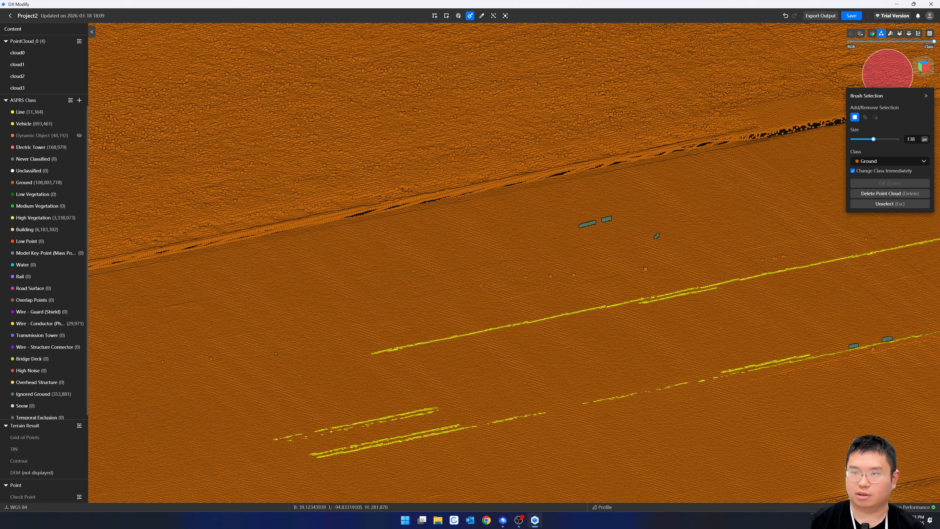
{"action": "left_click", "coordinate": [923, 65]}
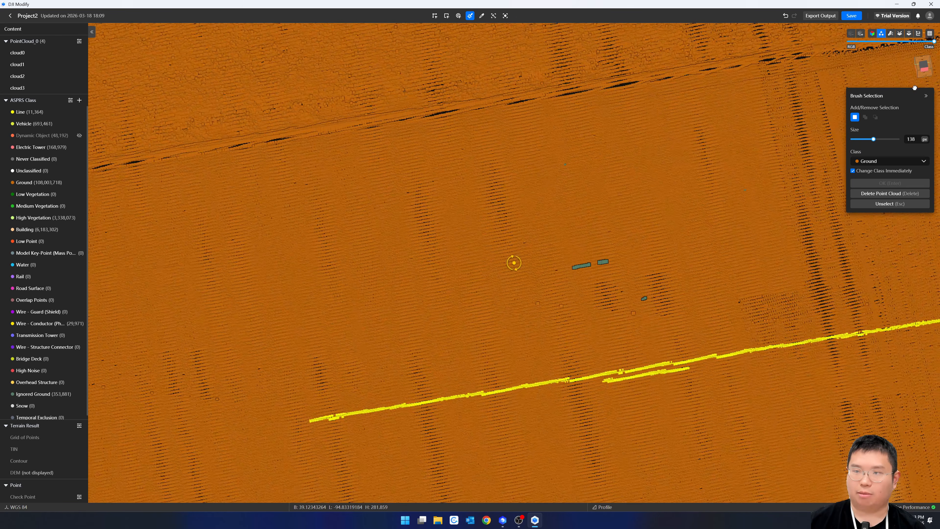
{"action": "left_click", "coordinate": [923, 65]}
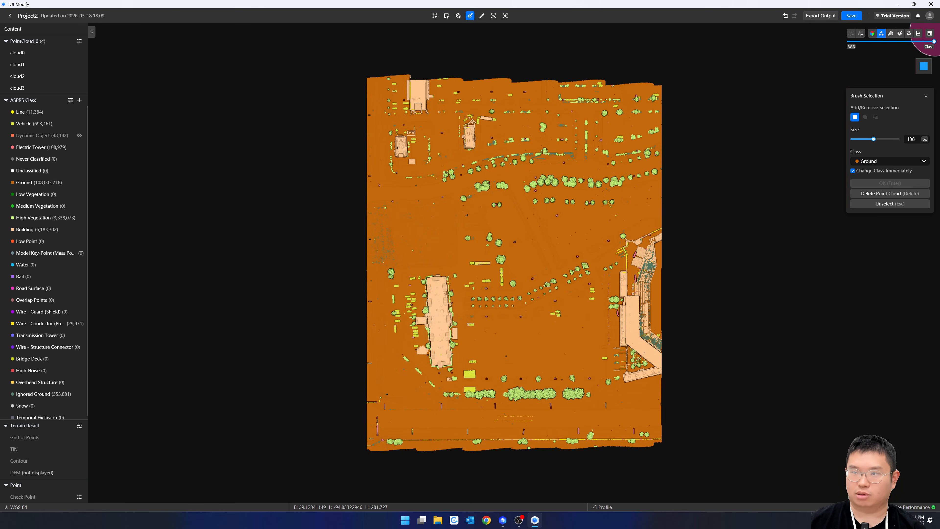
{"action": "left_click", "coordinate": [435, 16]}
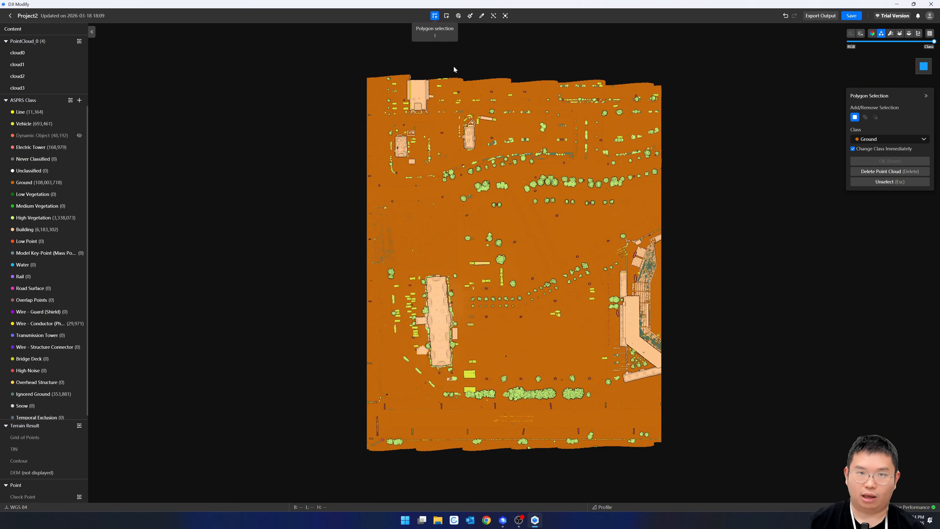
{"action": "scroll", "coordinate": [490, 395], "scroll_direction": "up", "scroll_amount": 10}
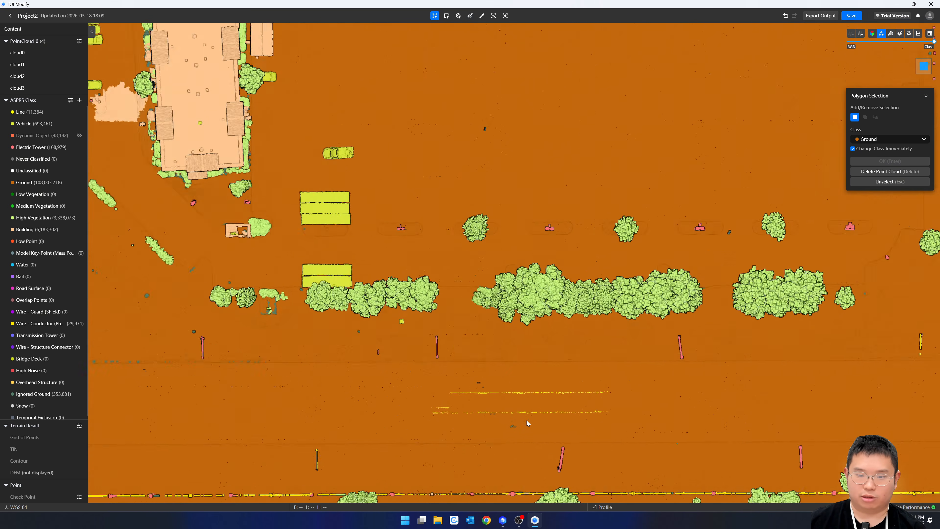
{"action": "scroll", "coordinate": [523, 429], "scroll_direction": "down", "scroll_amount": 2}
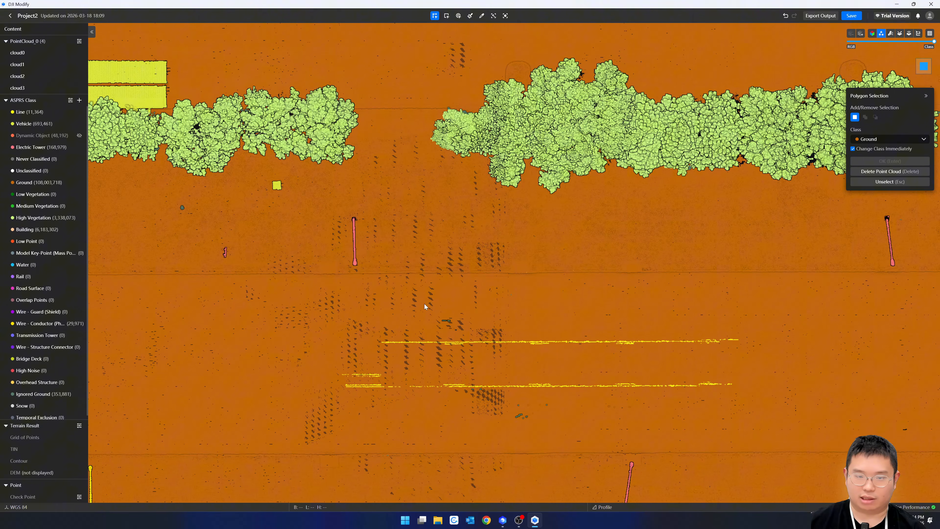
{"action": "scroll", "coordinate": [619, 420], "scroll_direction": "up", "scroll_amount": 3}
{"action": "scroll", "coordinate": [574, 433], "scroll_direction": "up", "scroll_amount": 3}
{"action": "scroll", "coordinate": [592, 426], "scroll_direction": "down", "scroll_amount": 3}
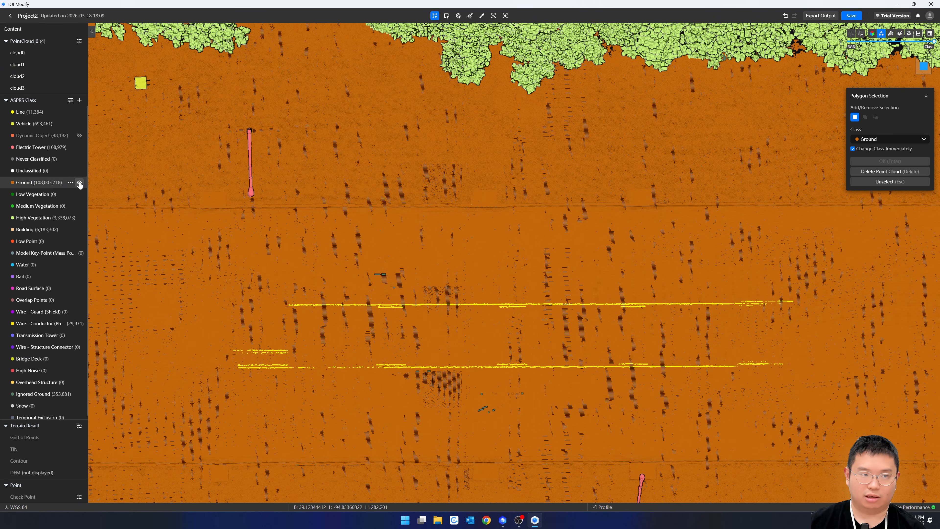
Step: Hide the Ground class to inspect the remaining points over the road, and show Ground again
{"action": "left_click", "coordinate": [15, 182]}
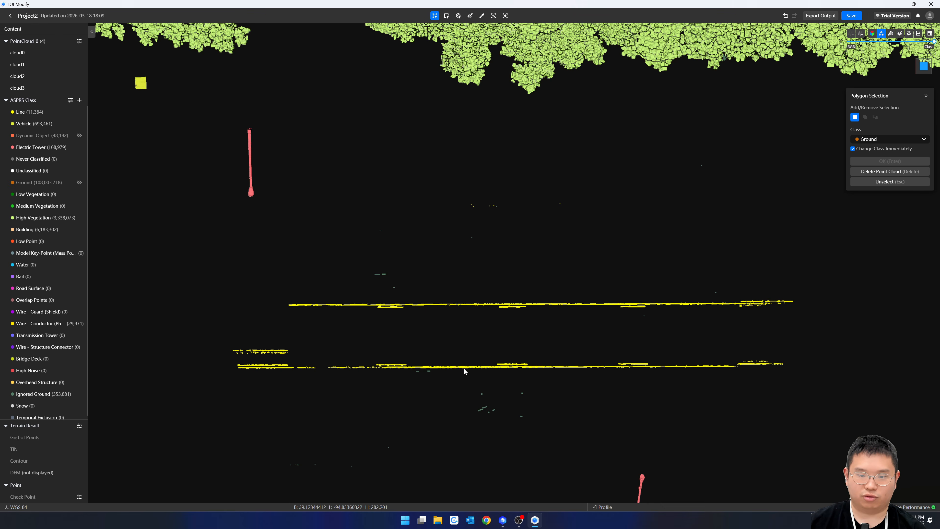
{"action": "left_click", "coordinate": [79, 182]}
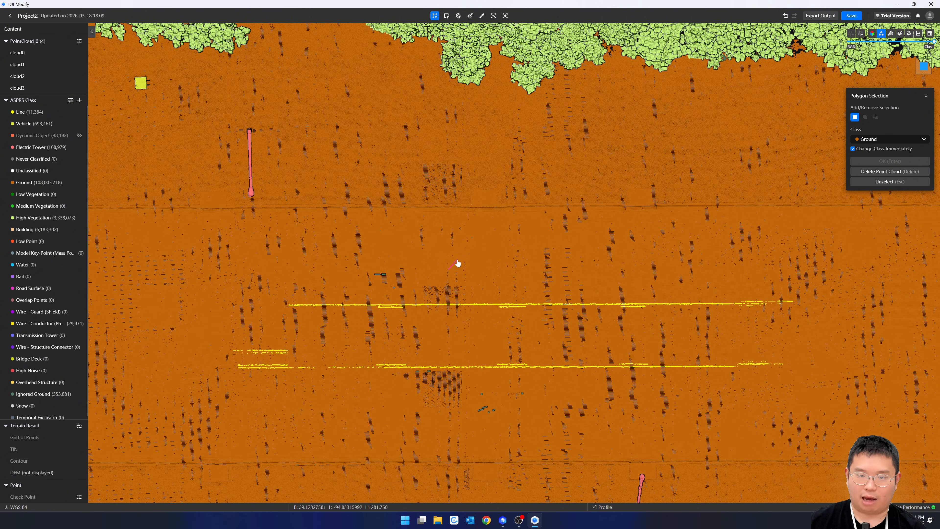
{"action": "left_click_drag", "start_coordinate": [499, 259], "coordinate": [601, 223]}
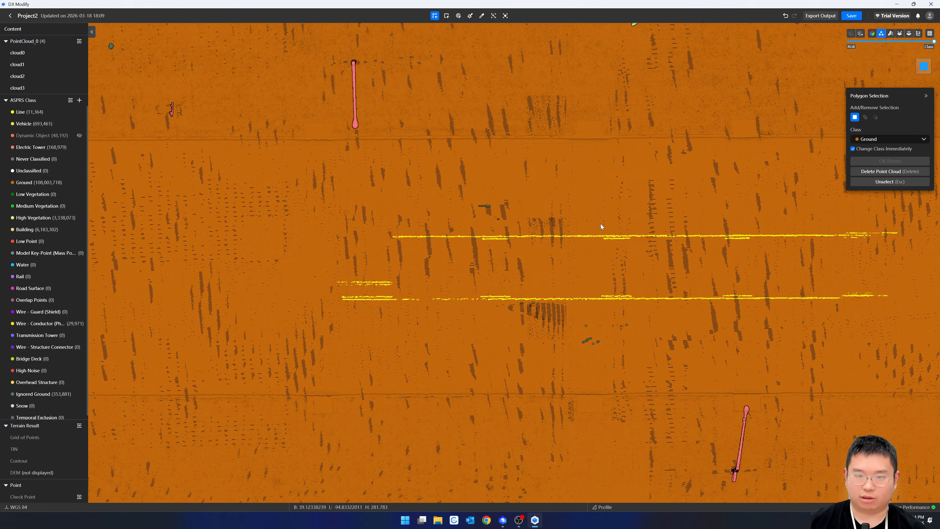
Step: Blend RGB colour into the class display and cut a 5 m wide profile about 19 m long across the road
{"action": "left_click_drag", "start_coordinate": [933, 41], "coordinate": [904, 42]}
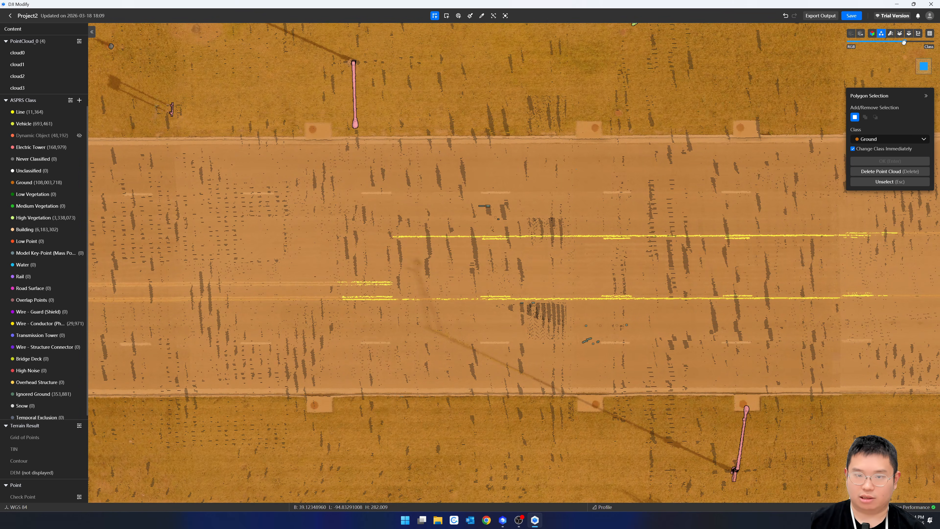
{"action": "left_click", "coordinate": [605, 507]}
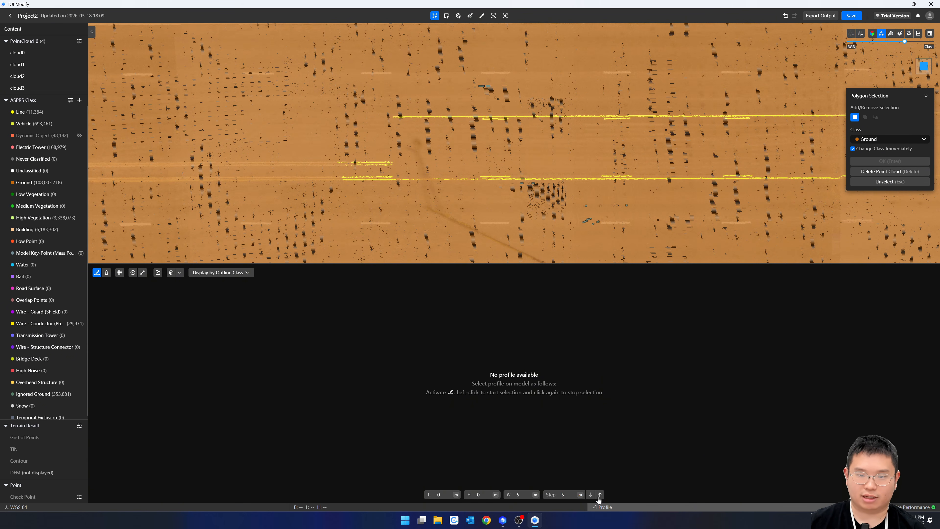
{"action": "left_click_drag", "start_coordinate": [536, 264], "coordinate": [518, 405]}
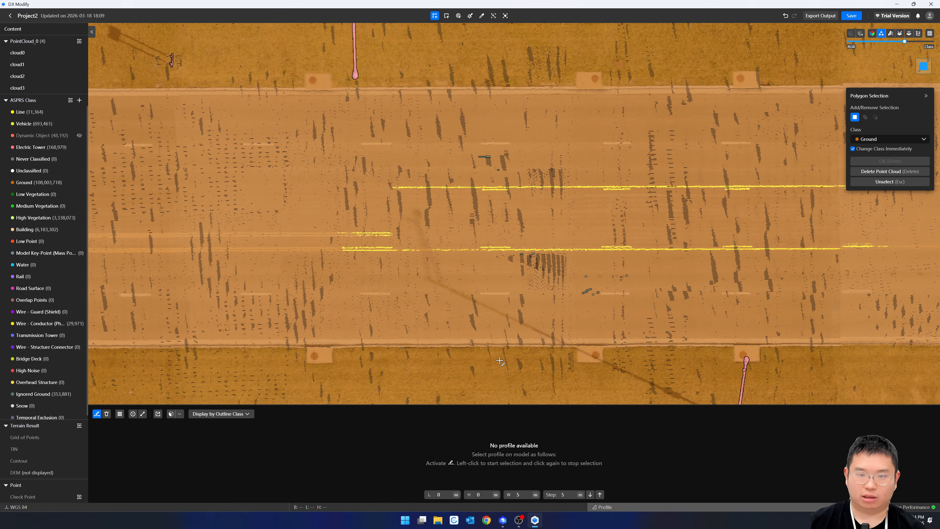
{"action": "left_click", "coordinate": [510, 360]}
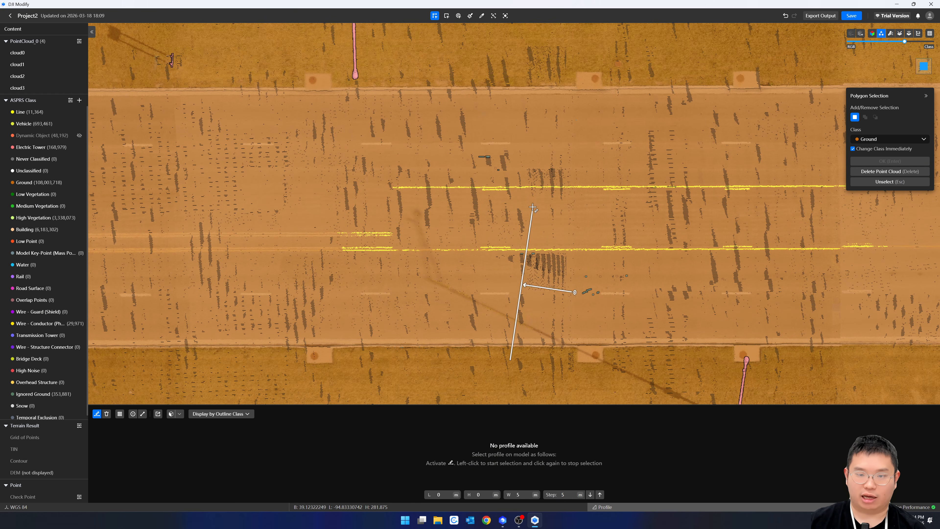
{"action": "left_click", "coordinate": [510, 123]}
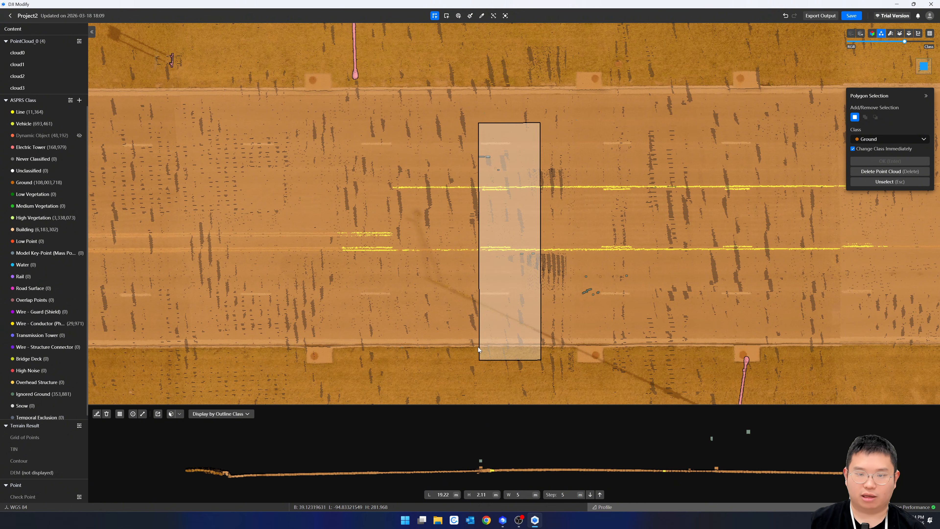
Step: Turn on the profile's scale grid and measure the coordinates of one point near the curb in the profile
{"action": "middle_click_drag", "start_coordinate": [445, 315], "coordinate": [548, 177]}
{"action": "scroll", "coordinate": [451, 296], "scroll_direction": "up", "scroll_amount": 4}
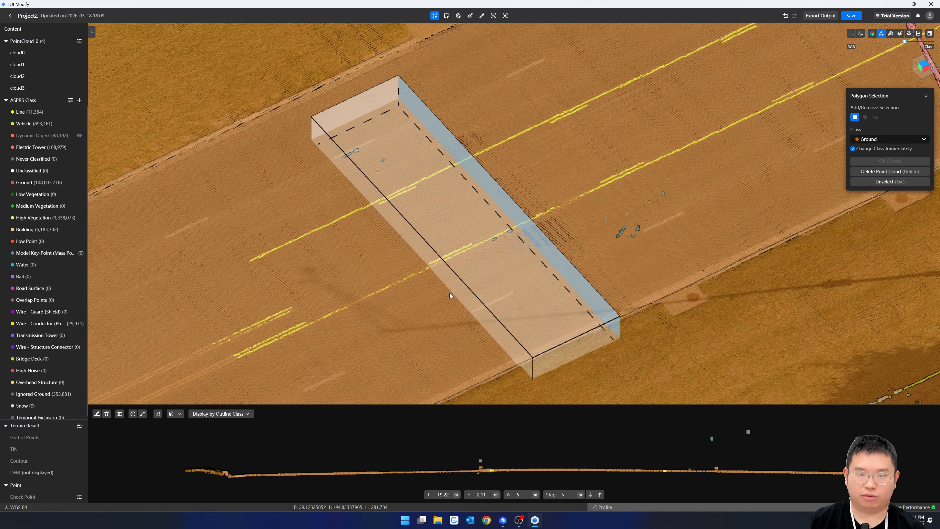
{"action": "scroll", "coordinate": [451, 295], "scroll_direction": "up", "scroll_amount": 1}
{"action": "middle_click_drag", "start_coordinate": [464, 324], "coordinate": [460, 295]}
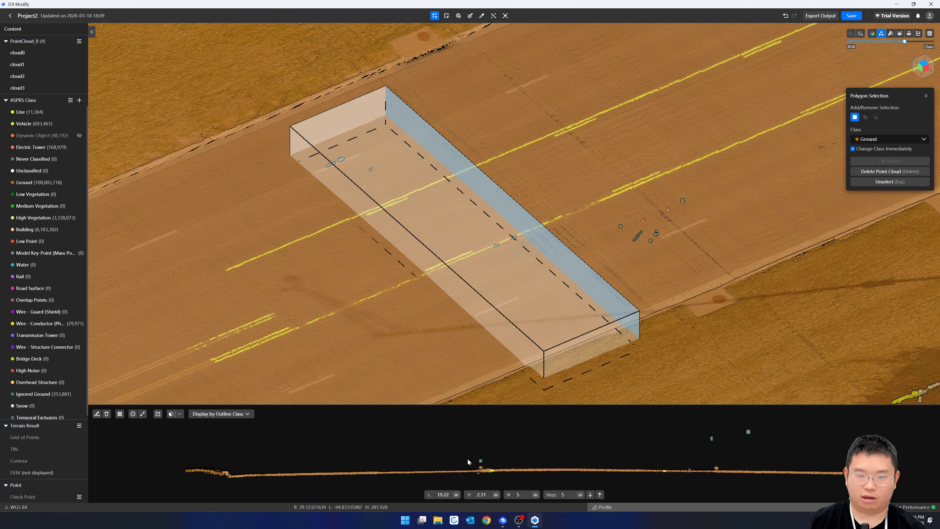
{"action": "left_click", "coordinate": [120, 414]}
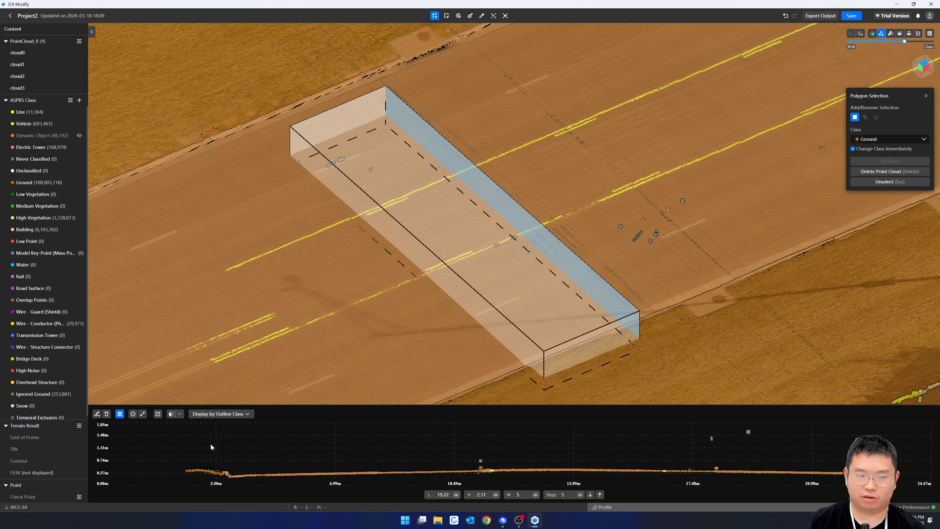
{"action": "left_click", "coordinate": [132, 413]}
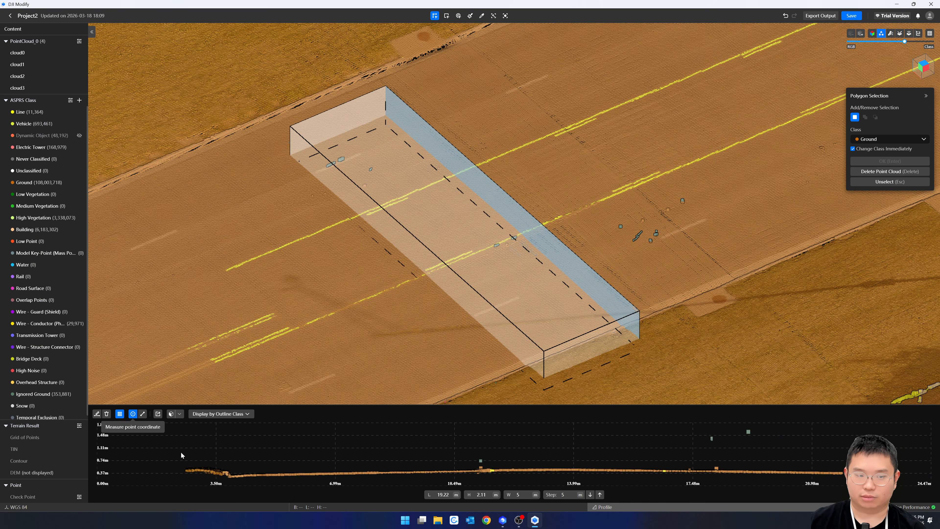
{"action": "left_click", "coordinate": [214, 471]}
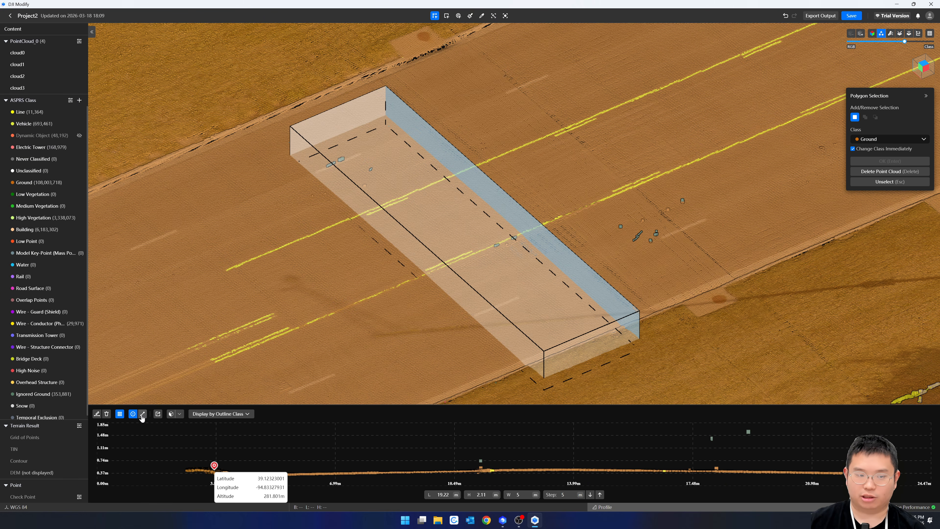
{"action": "left_click", "coordinate": [133, 415]}
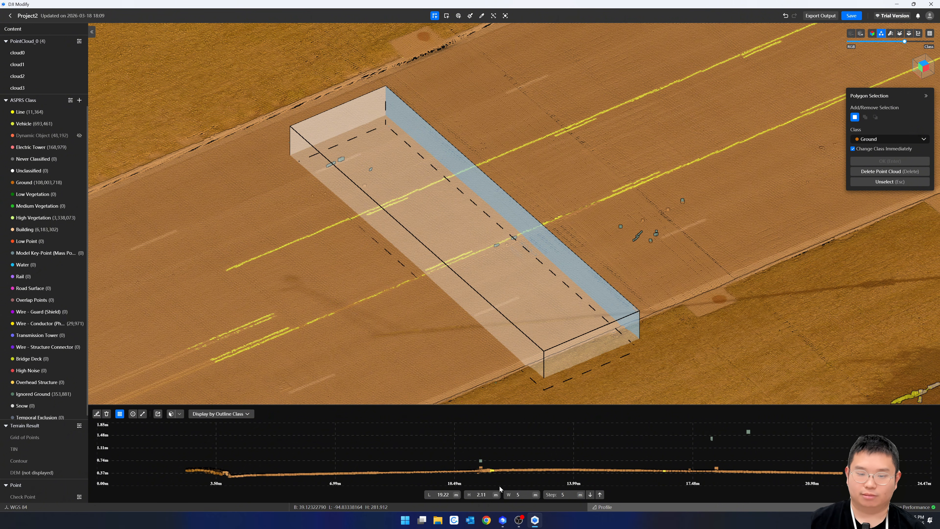
Step: Examine the stray points above and below the road surface in the profile near the yellow line points
{"action": "scroll", "coordinate": [712, 458], "scroll_direction": "up", "scroll_amount": 1}
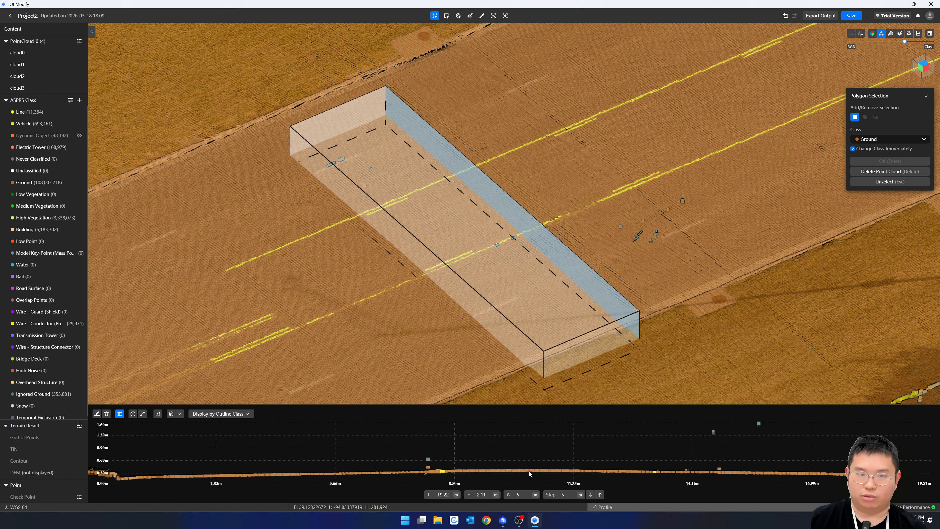
{"action": "scroll", "coordinate": [712, 467], "scroll_direction": "up", "scroll_amount": 1}
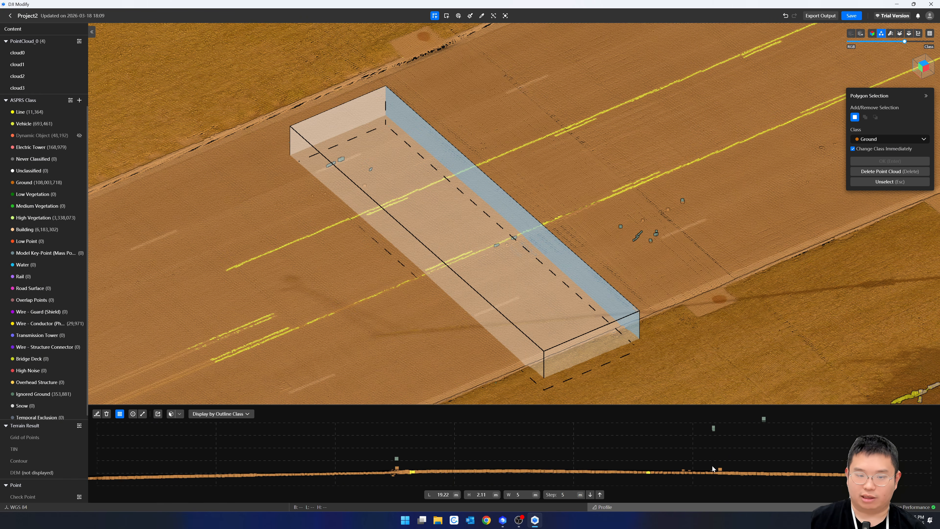
{"action": "scroll", "coordinate": [418, 476], "scroll_direction": "up", "scroll_amount": 11}
{"action": "scroll", "coordinate": [396, 468], "scroll_direction": "up", "scroll_amount": 5}
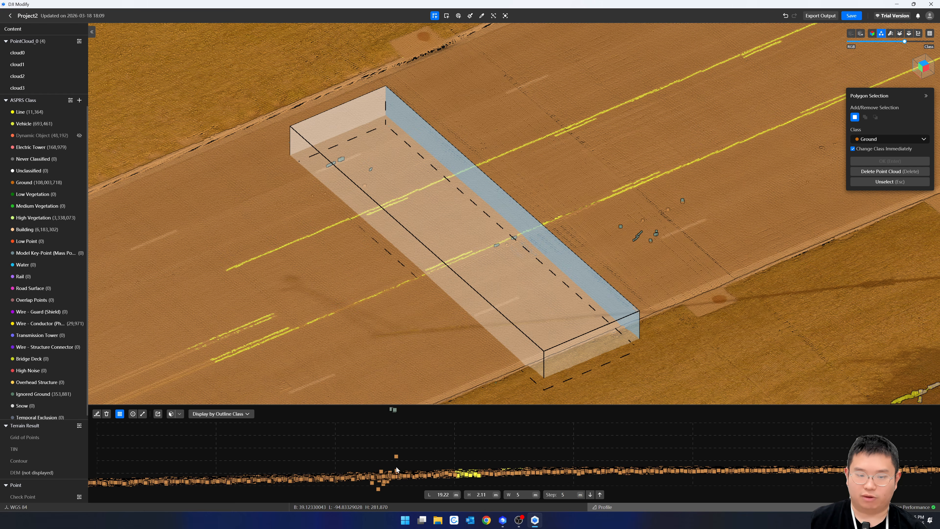
{"action": "scroll", "coordinate": [390, 473], "scroll_direction": "down", "scroll_amount": 2}
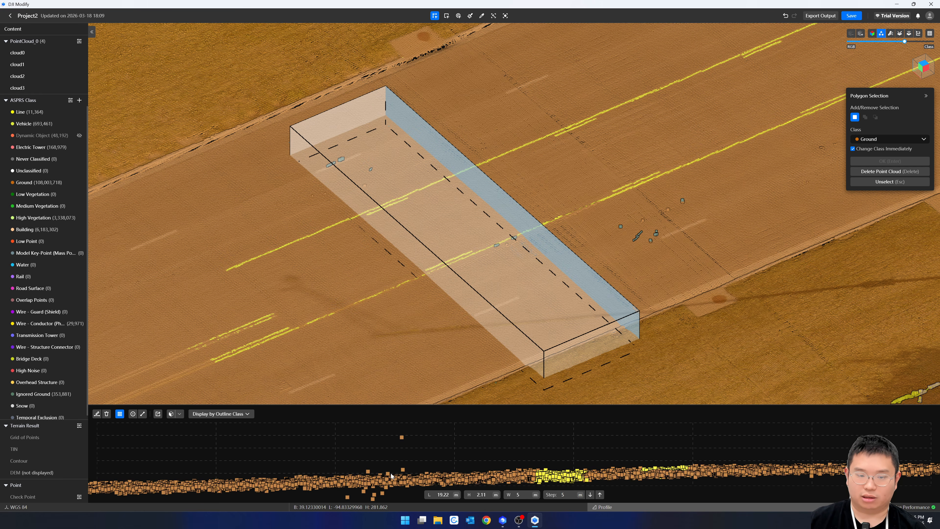
{"action": "scroll", "coordinate": [395, 465], "scroll_direction": "down", "scroll_amount": 2}
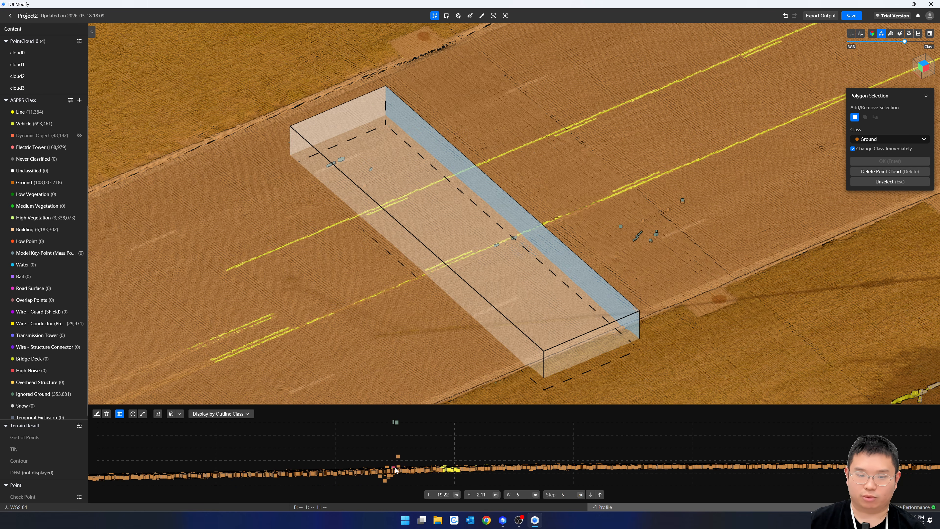
{"action": "scroll", "coordinate": [392, 466], "scroll_direction": "down", "scroll_amount": 1}
{"action": "scroll", "coordinate": [420, 462], "scroll_direction": "down", "scroll_amount": 4}
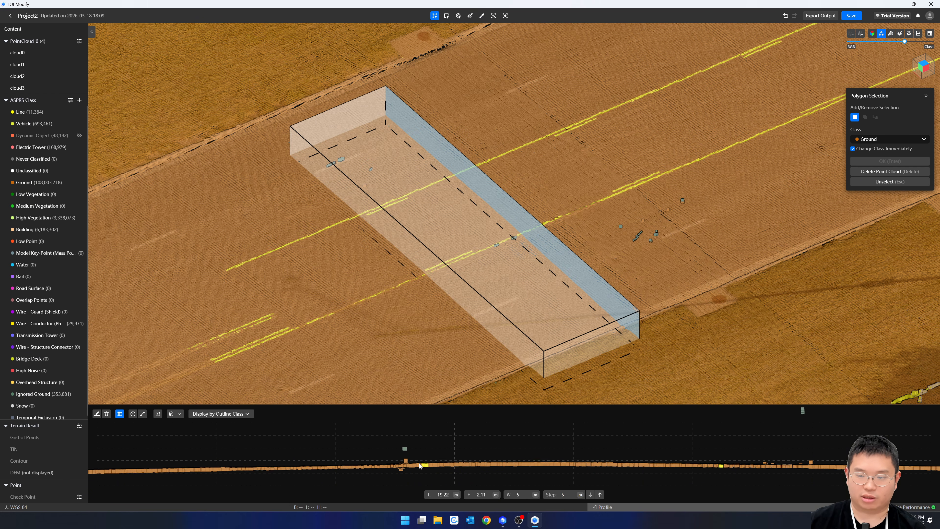
Step: Reclassify the stray points floating above the road near the yellow line points as Dynamic Object, using Rectangular Selection in the profile
{"action": "scroll", "coordinate": [419, 462], "scroll_direction": "up", "scroll_amount": 4}
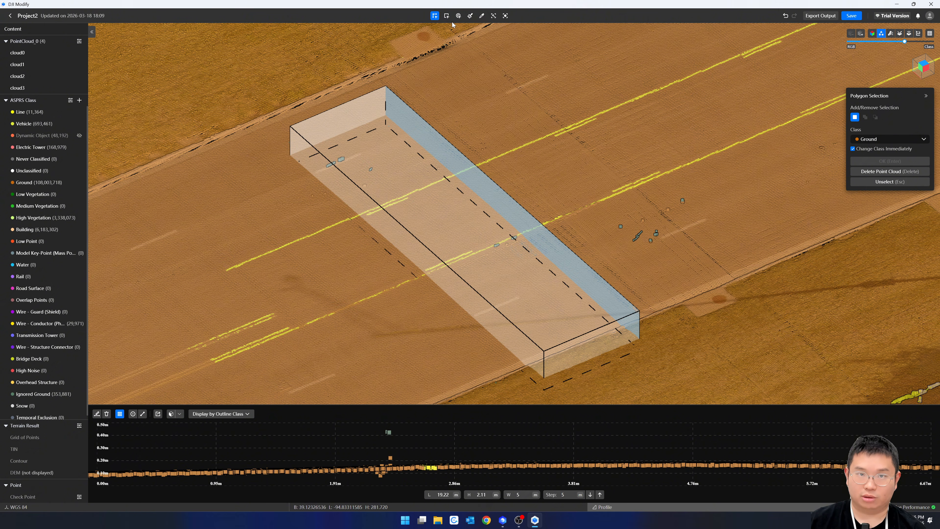
{"action": "left_click", "coordinate": [447, 16]}
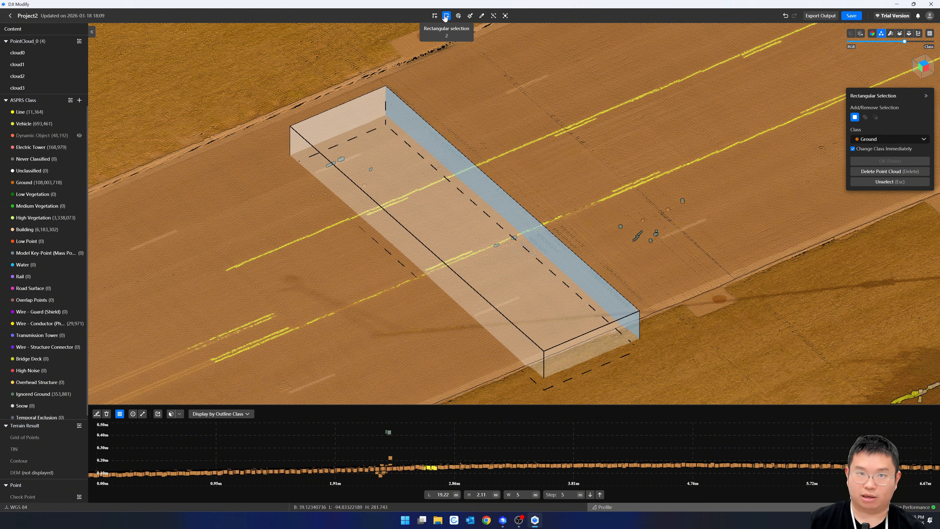
{"action": "left_click", "coordinate": [886, 140]}
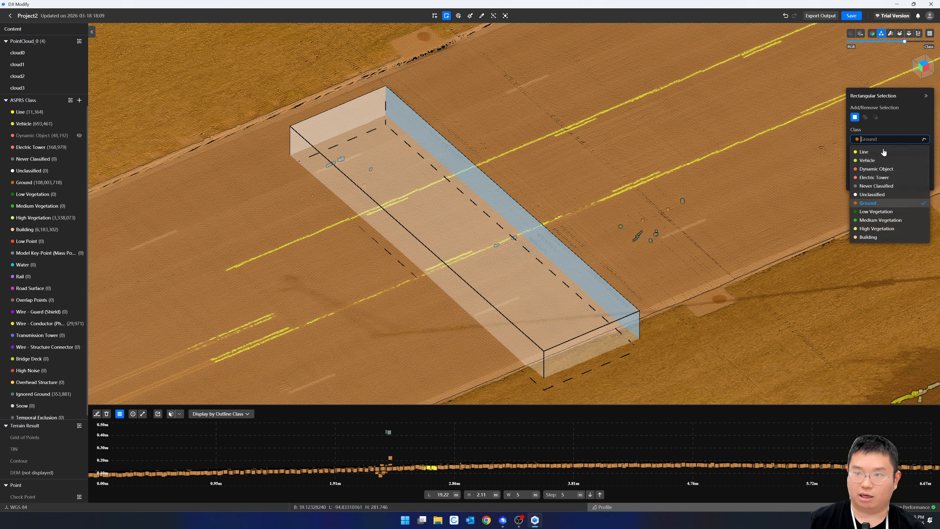
{"action": "left_click", "coordinate": [882, 196]}
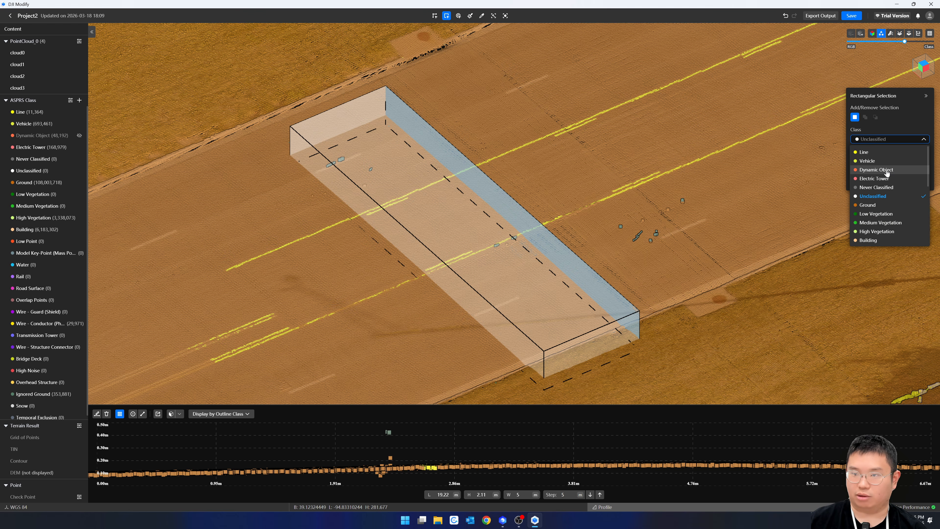
{"action": "left_click", "coordinate": [886, 170]}
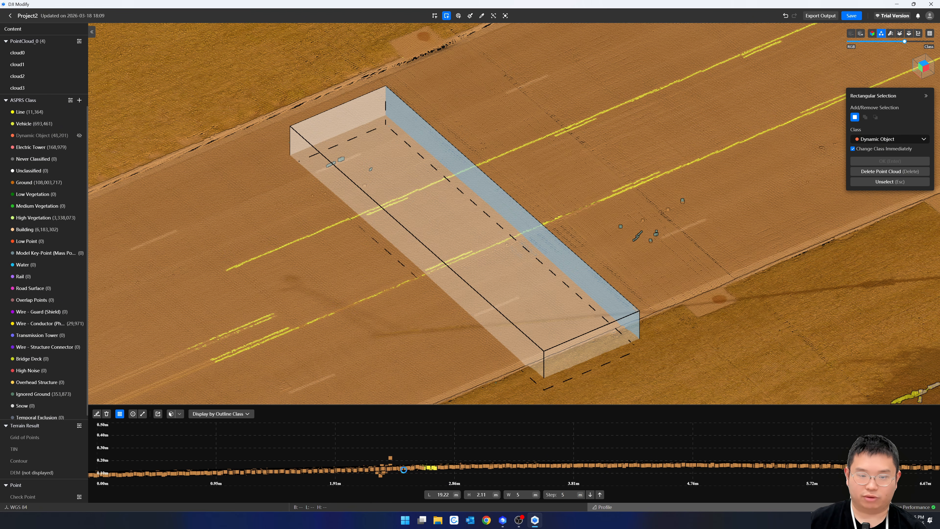
Step: Reclassify the isolated Ground point above the road surface farther along the profile as Dynamic Object with a small rectangular selection
{"action": "scroll", "coordinate": [398, 468], "scroll_direction": "down", "scroll_amount": 6}
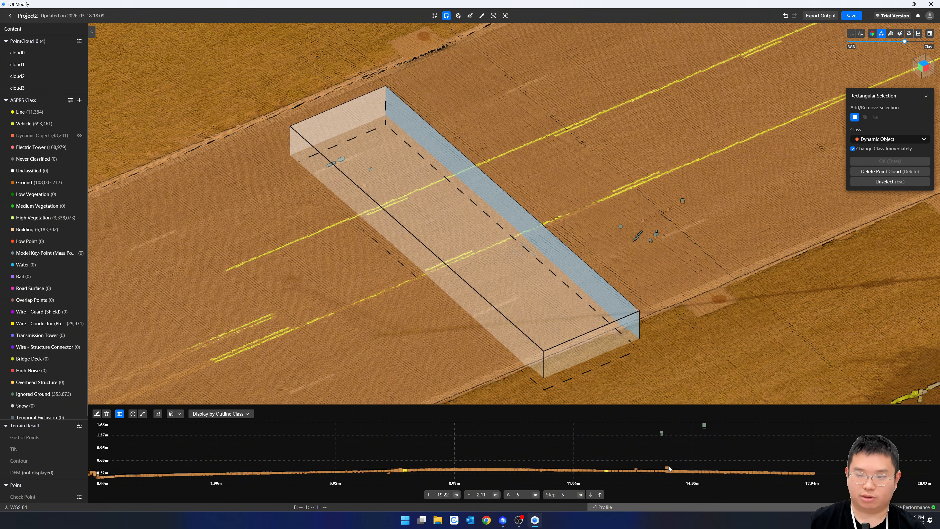
{"action": "scroll", "coordinate": [673, 468], "scroll_direction": "up", "scroll_amount": 6}
{"action": "scroll", "coordinate": [679, 468], "scroll_direction": "up", "scroll_amount": 4}
{"action": "left_click_drag", "start_coordinate": [649, 475], "coordinate": [611, 462]}
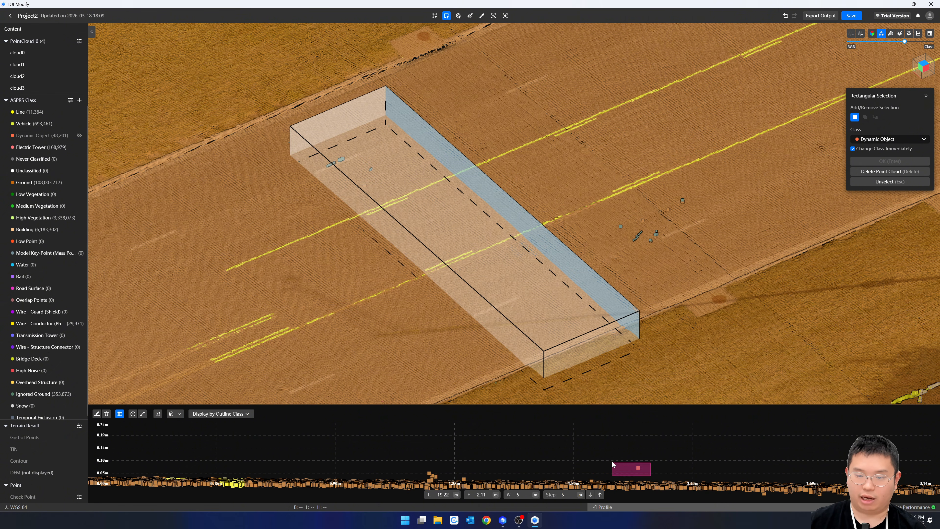
{"action": "scroll", "coordinate": [428, 478], "scroll_direction": "up", "scroll_amount": 6}
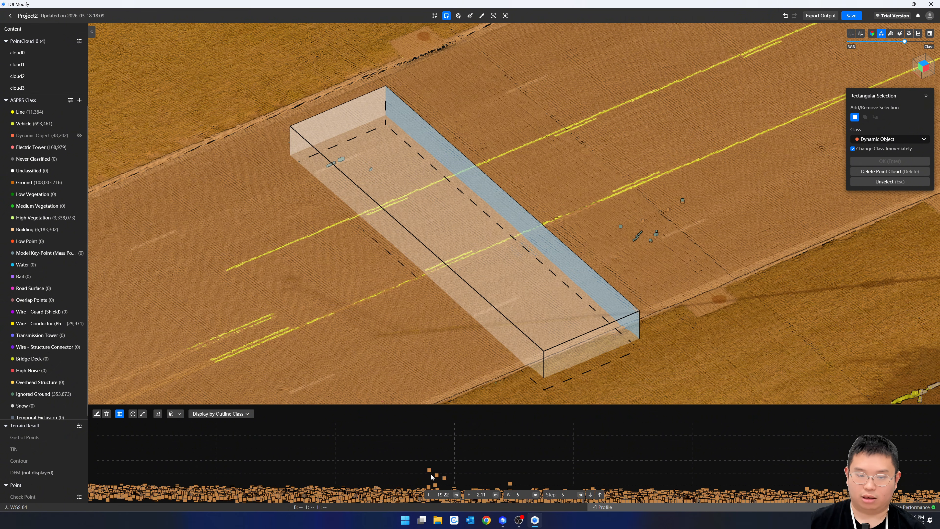
Step: Reclassify the Ground points floating above the road in the current profile section as Dynamic Object with rectangular selections
{"action": "left_click_drag", "start_coordinate": [416, 485], "coordinate": [461, 457]}
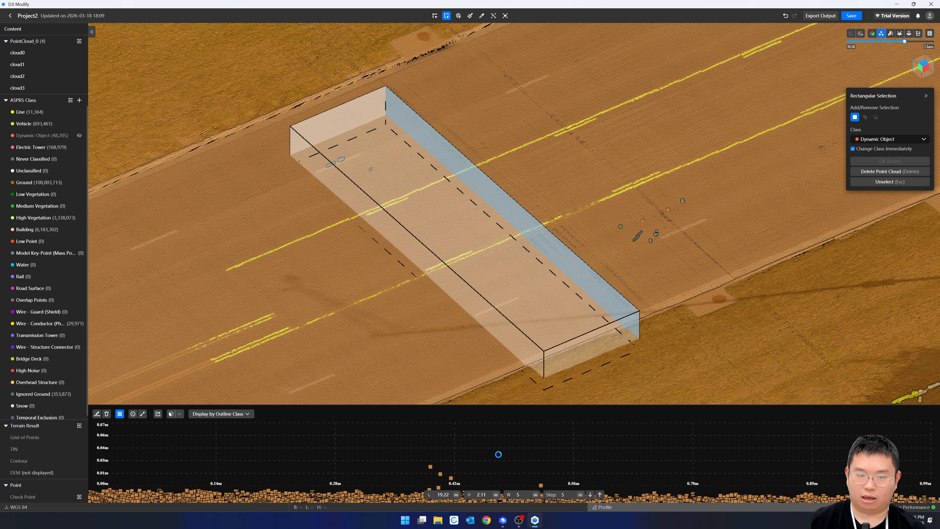
{"action": "scroll", "coordinate": [503, 454], "scroll_direction": "down", "scroll_amount": 12}
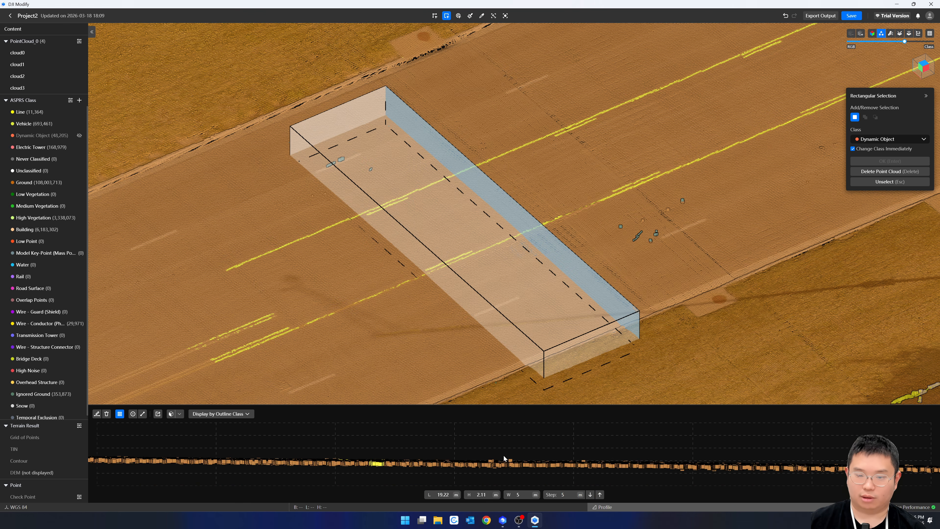
{"action": "scroll", "coordinate": [511, 453], "scroll_direction": "down", "scroll_amount": 5}
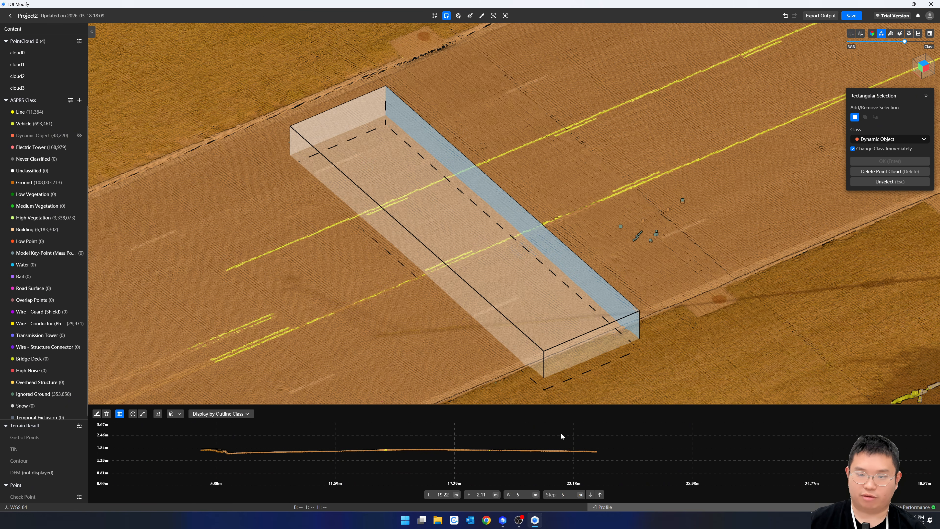
Step: Advance the profile section 5 m along the road and reclassify the main cluster of floating points as Dynamic Object
{"action": "left_click", "coordinate": [590, 494]}
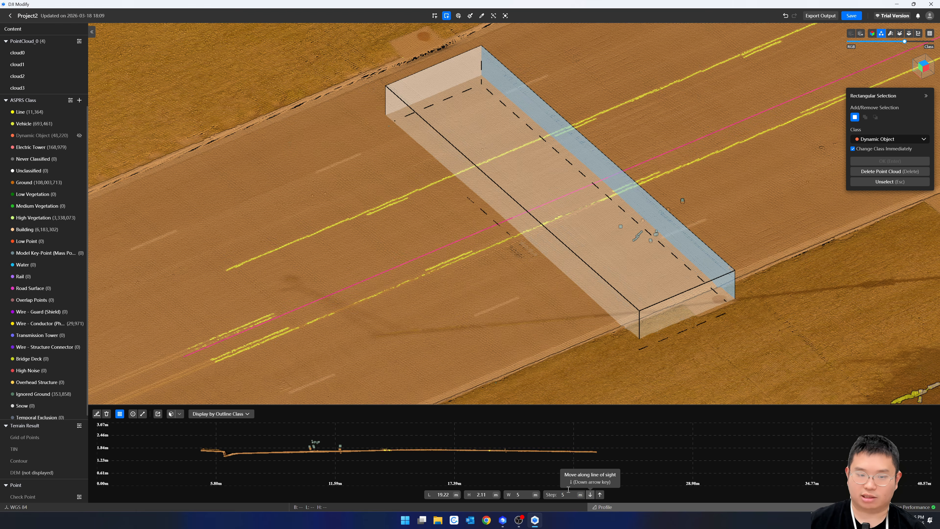
{"action": "scroll", "coordinate": [283, 442], "scroll_direction": "up", "scroll_amount": 5}
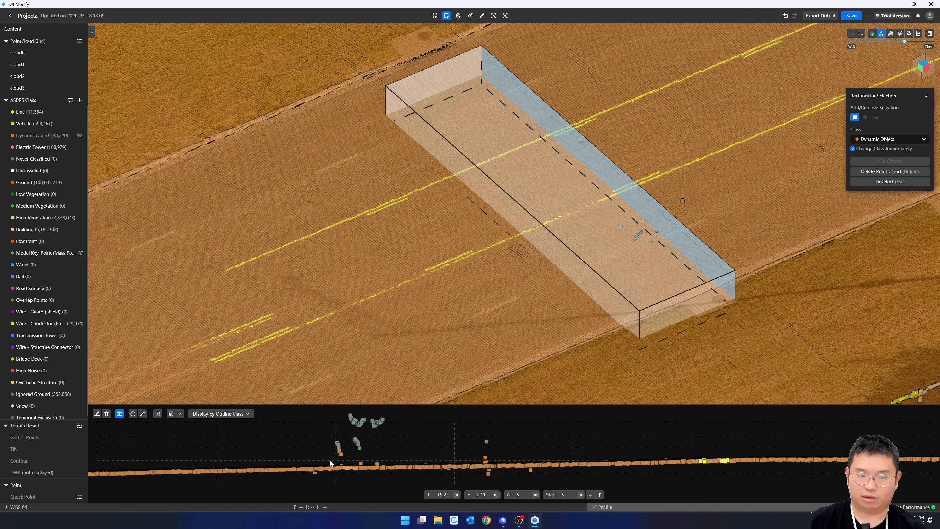
{"action": "left_click_drag", "start_coordinate": [329, 460], "coordinate": [443, 397]}
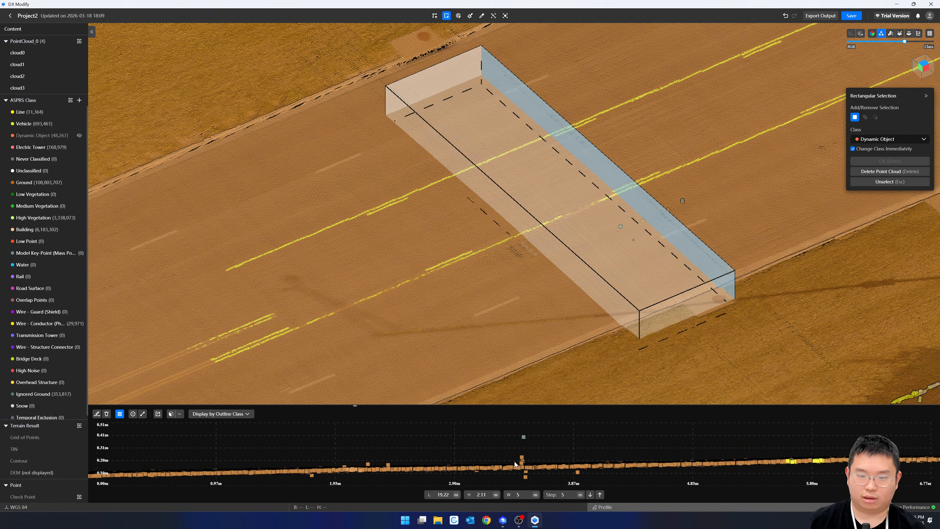
Step: Enlarge the profile view and reclassify the remaining isolated points above the road in this section as Dynamic Object
{"action": "left_click_drag", "start_coordinate": [516, 406], "coordinate": [517, 306]}
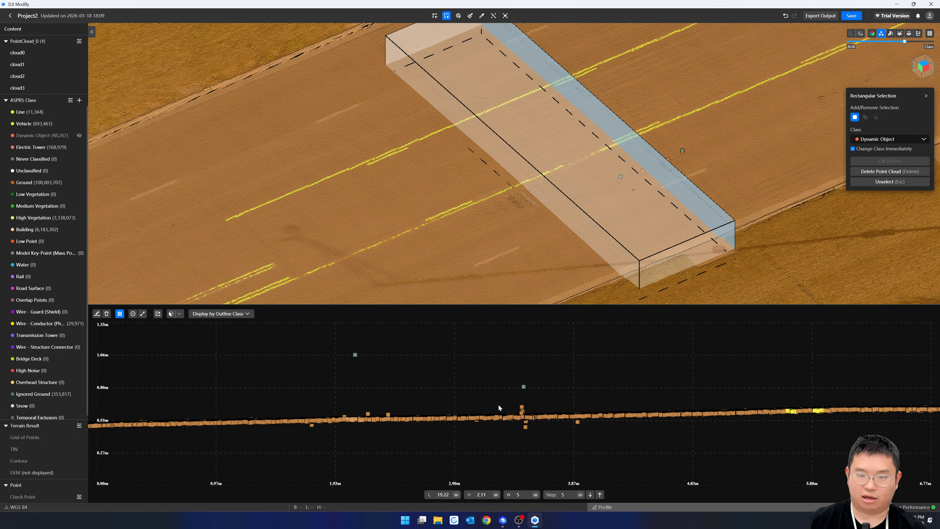
{"action": "left_click_drag", "start_coordinate": [513, 418], "coordinate": [532, 405]}
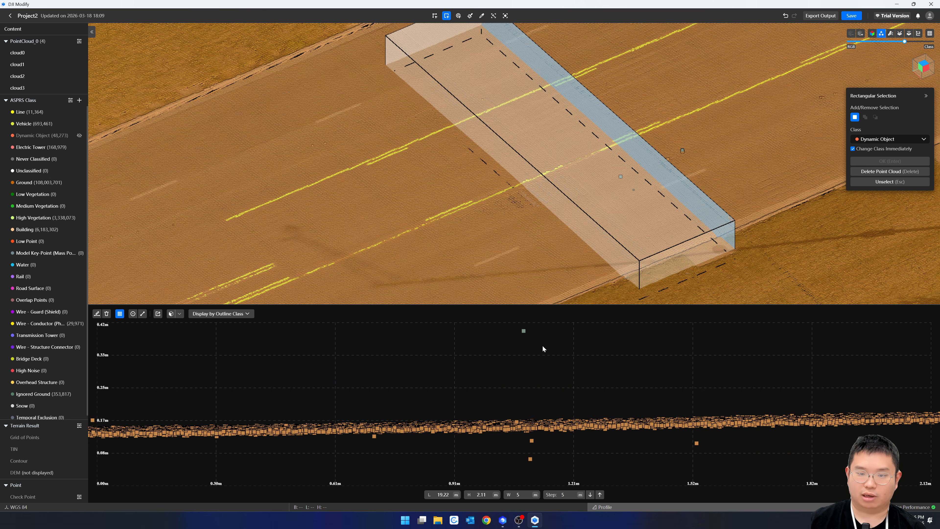
{"action": "left_click_drag", "start_coordinate": [543, 348], "coordinate": [507, 318]}
{"action": "scroll", "coordinate": [466, 349], "scroll_direction": "down", "scroll_amount": 12}
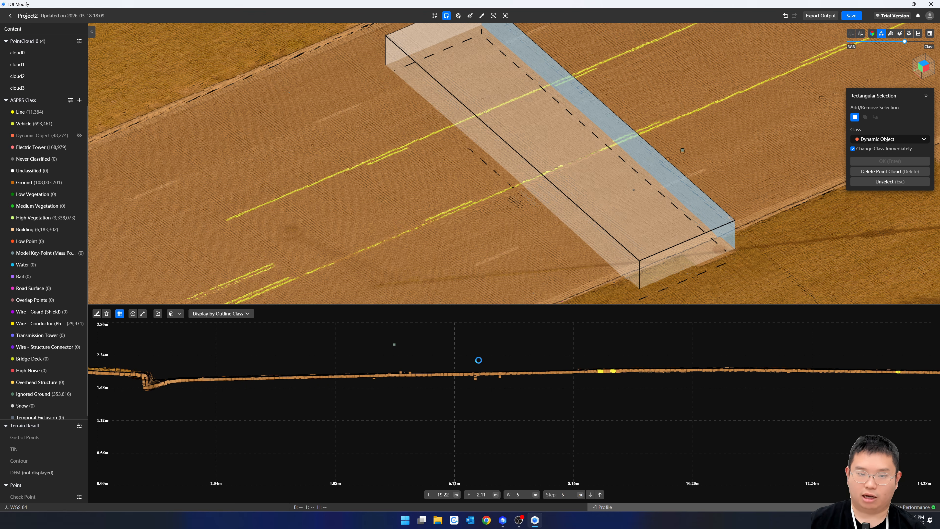
{"action": "scroll", "coordinate": [528, 355], "scroll_direction": "down", "scroll_amount": 5}
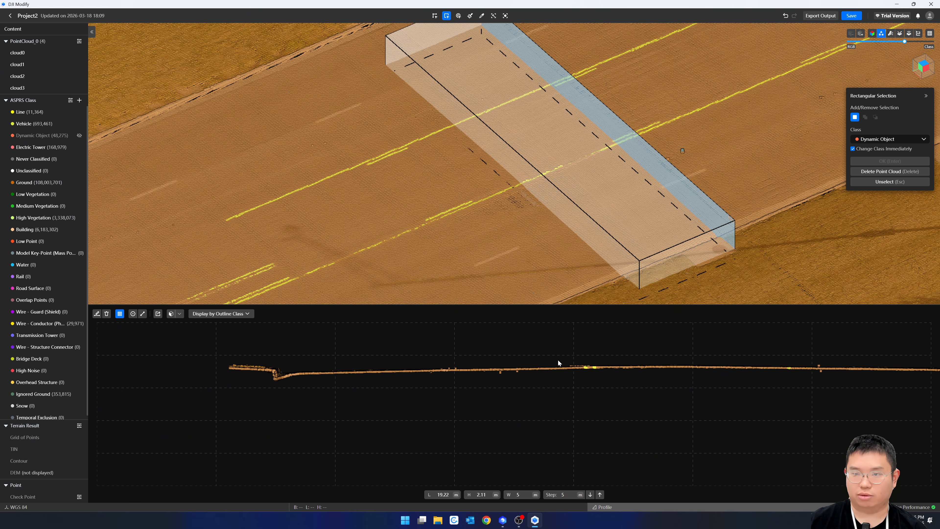
{"action": "scroll", "coordinate": [662, 358], "scroll_direction": "down", "scroll_amount": 1}
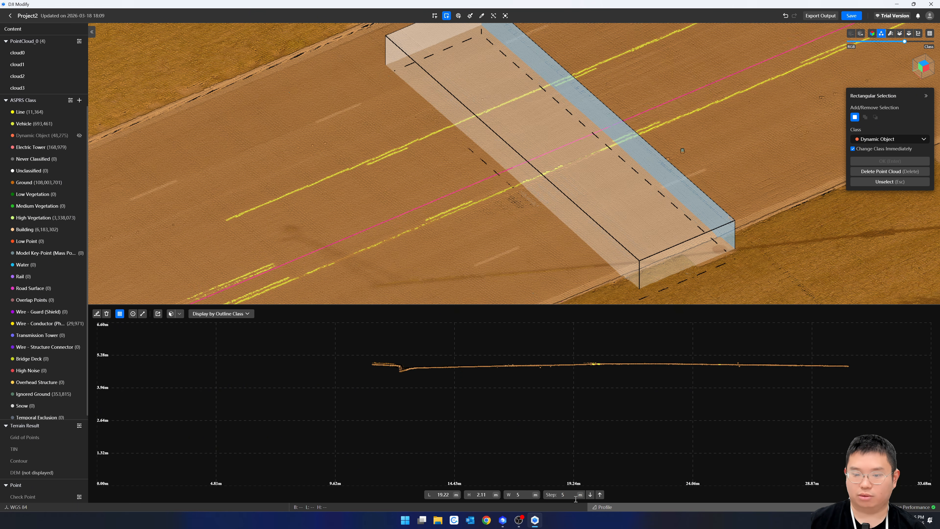
Step: Advance the profile section another 5 m and reclassify the column and scattered points above the road surface as Dynamic Object
{"action": "left_click", "coordinate": [590, 495]}
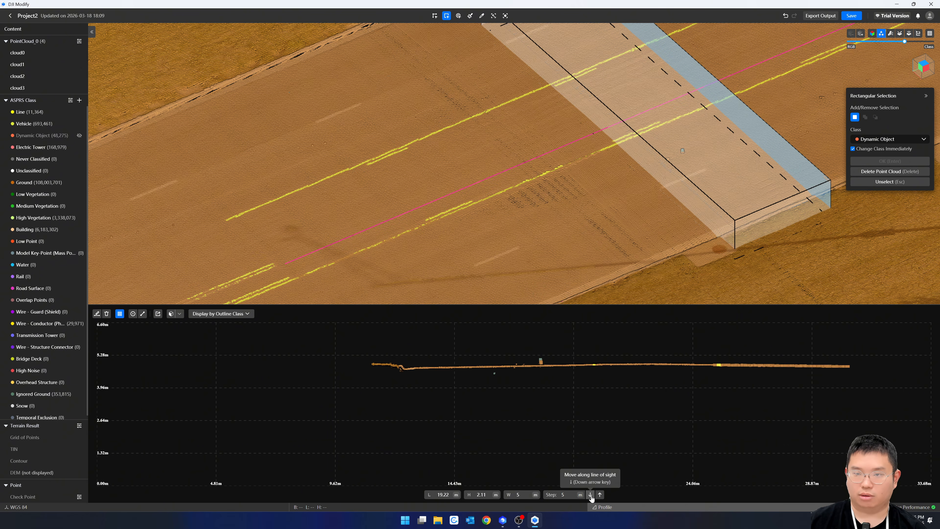
{"action": "scroll", "coordinate": [528, 366], "scroll_direction": "up", "scroll_amount": 2}
{"action": "scroll", "coordinate": [555, 367], "scroll_direction": "up", "scroll_amount": 8}
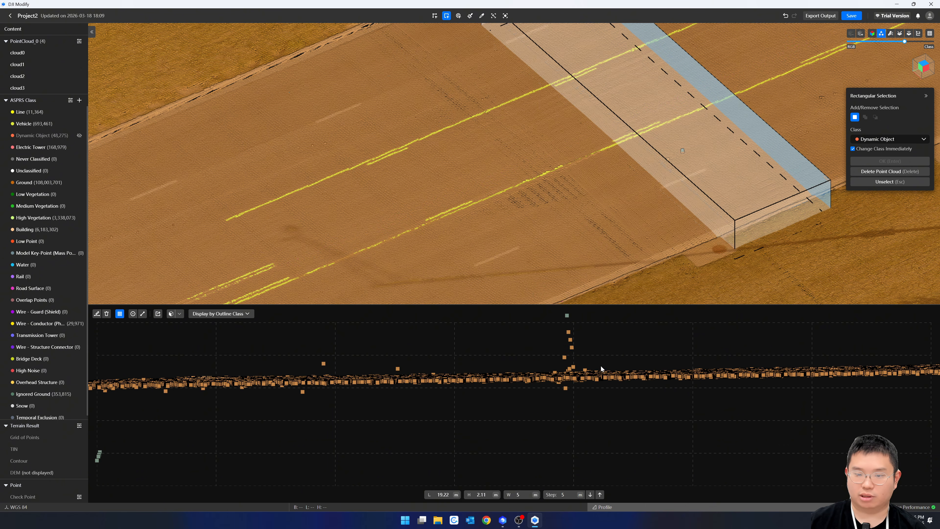
{"action": "left_click_drag", "start_coordinate": [602, 369], "coordinate": [519, 319]}
{"action": "left_click_drag", "start_coordinate": [410, 372], "coordinate": [304, 346]}
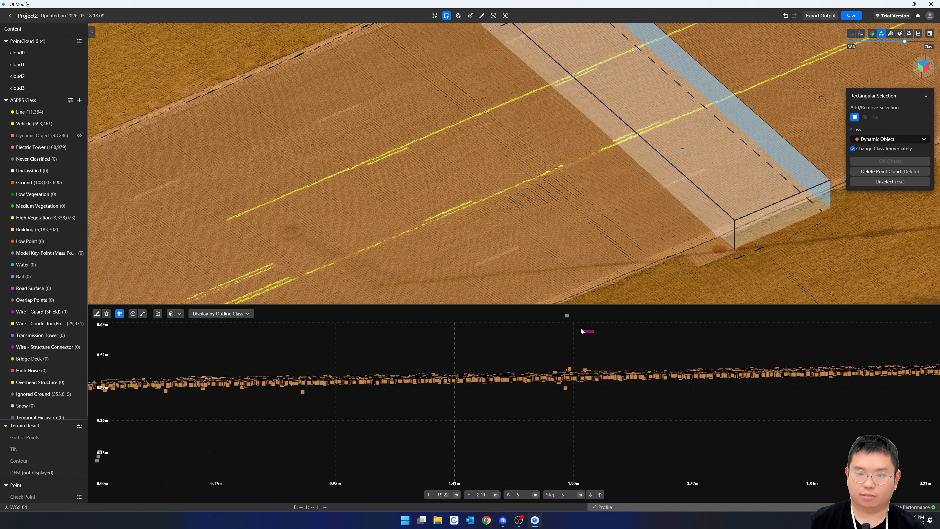
{"action": "left_click_drag", "start_coordinate": [581, 331], "coordinate": [544, 321]}
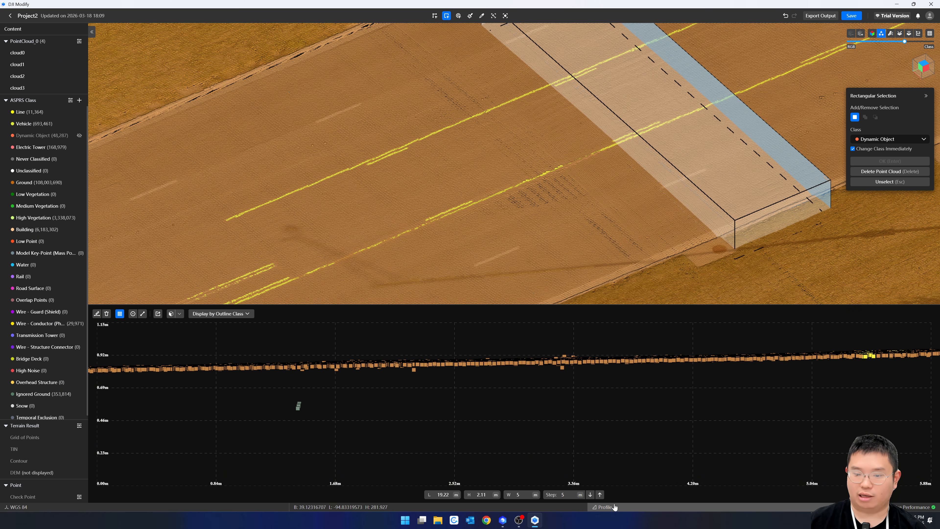
Step: Close the profile view and inspect the cleaned road surface around the yellow lines and the nearby street light
{"action": "left_click", "coordinate": [603, 508]}
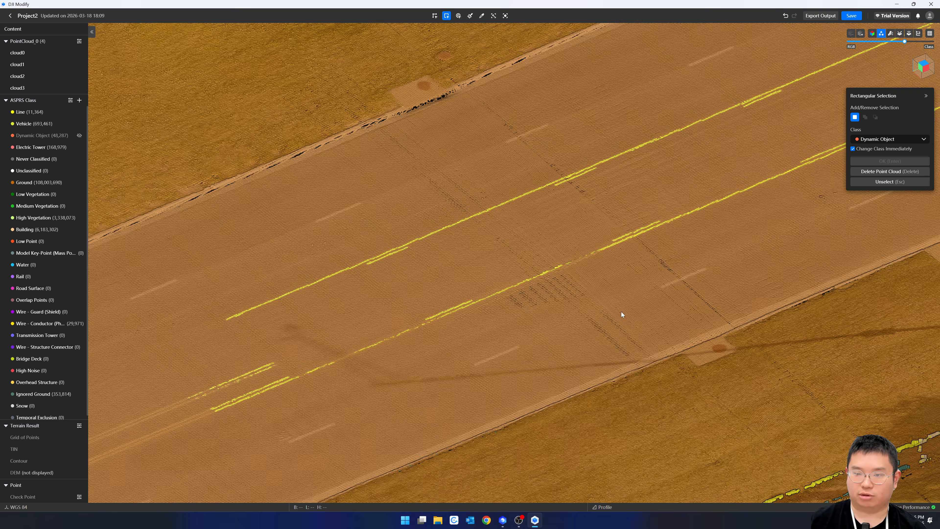
{"action": "scroll", "coordinate": [585, 269], "scroll_direction": "up", "scroll_amount": 10}
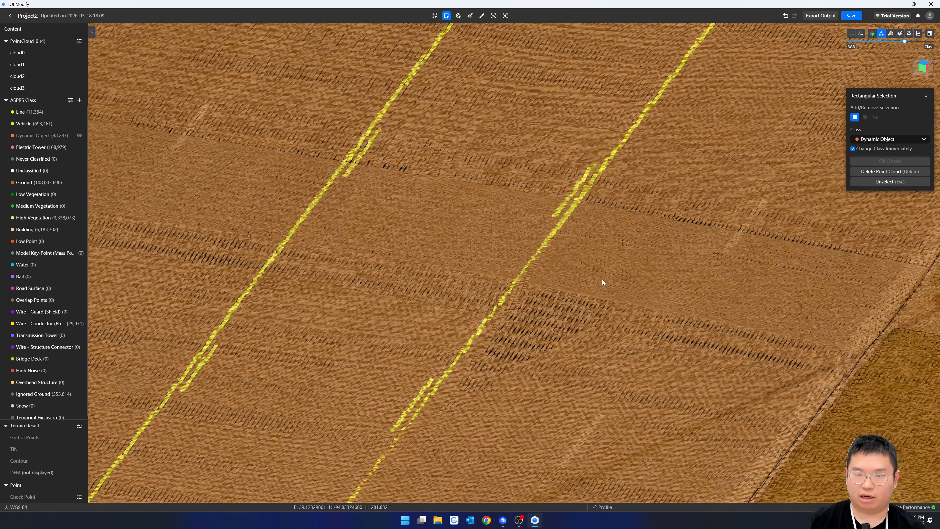
{"action": "left_click_drag", "start_coordinate": [538, 261], "coordinate": [283, 258]}
{"action": "mouse_move", "coordinate": [282, 258]}
{"action": "middle_mouse_down"}
{"action": "mouse_move", "coordinate": [247, 263]}
{"action": "mouse_move", "coordinate": [228, 288]}
{"action": "middle_mouse_up"}
{"action": "scroll", "coordinate": [460, 272], "scroll_direction": "down", "scroll_amount": 8}
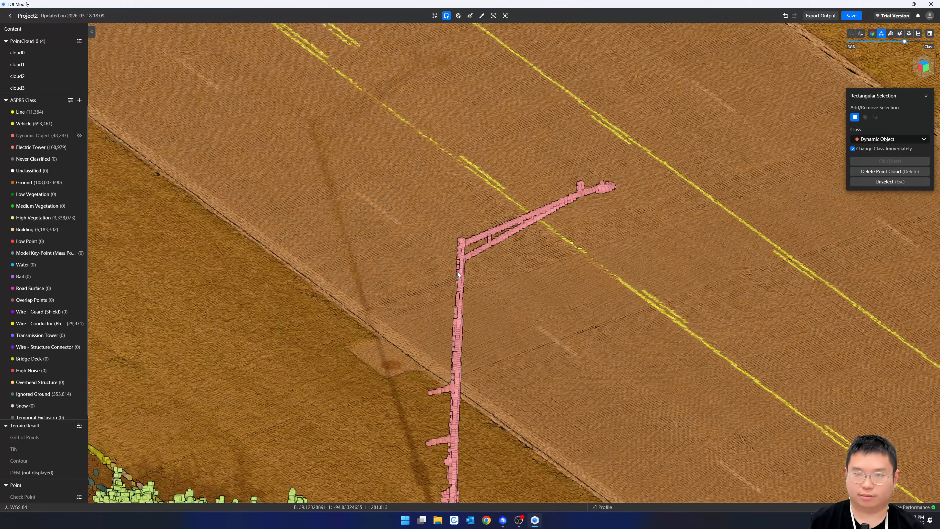
{"action": "scroll", "coordinate": [507, 260], "scroll_direction": "down", "scroll_amount": 10}
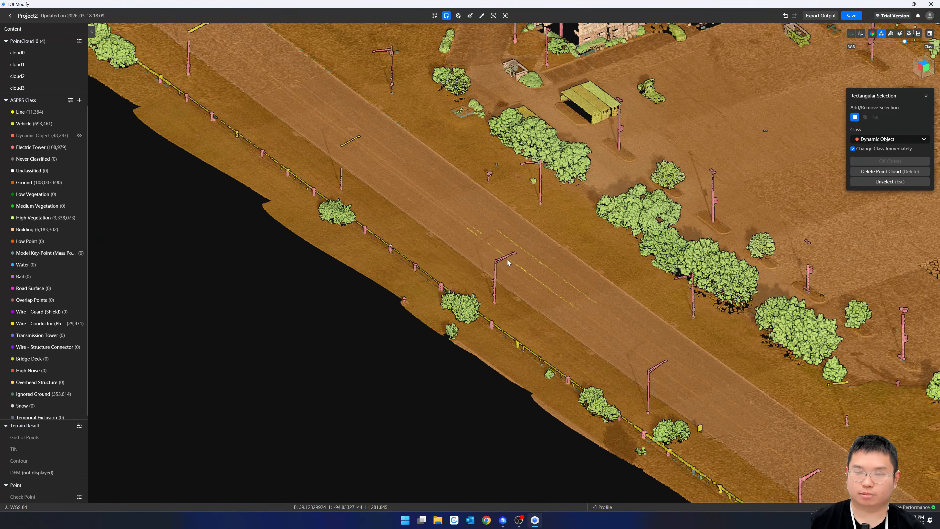
Step: Examine the end facade of the long building beside the parking lot, including its entrance columns and scattered interior points
{"action": "middle_click_drag", "start_coordinate": [507, 261], "coordinate": [613, 285]}
{"action": "right_click_drag", "start_coordinate": [530, 265], "coordinate": [642, 407]}
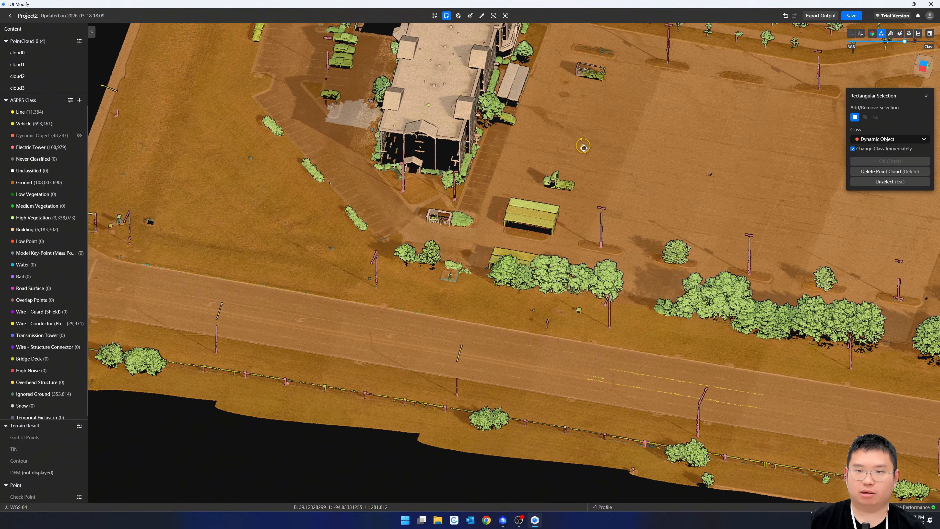
{"action": "middle_click_drag", "start_coordinate": [582, 147], "coordinate": [552, 300]}
{"action": "middle_click_drag", "start_coordinate": [505, 200], "coordinate": [476, 305]}
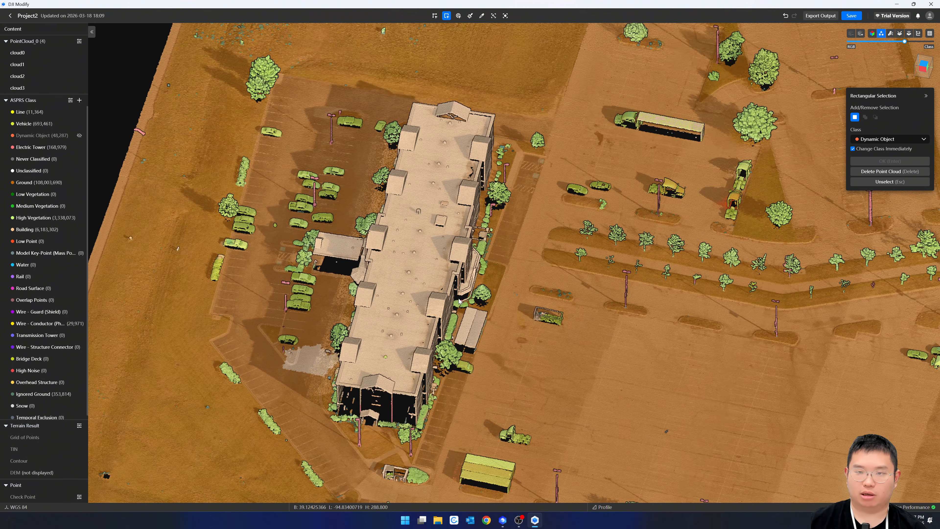
{"action": "middle_click_drag", "start_coordinate": [449, 268], "coordinate": [391, 261]}
{"action": "scroll", "coordinate": [406, 294], "scroll_direction": "up", "scroll_amount": 5}
{"action": "middle_click_drag", "start_coordinate": [440, 295], "coordinate": [323, 274]}
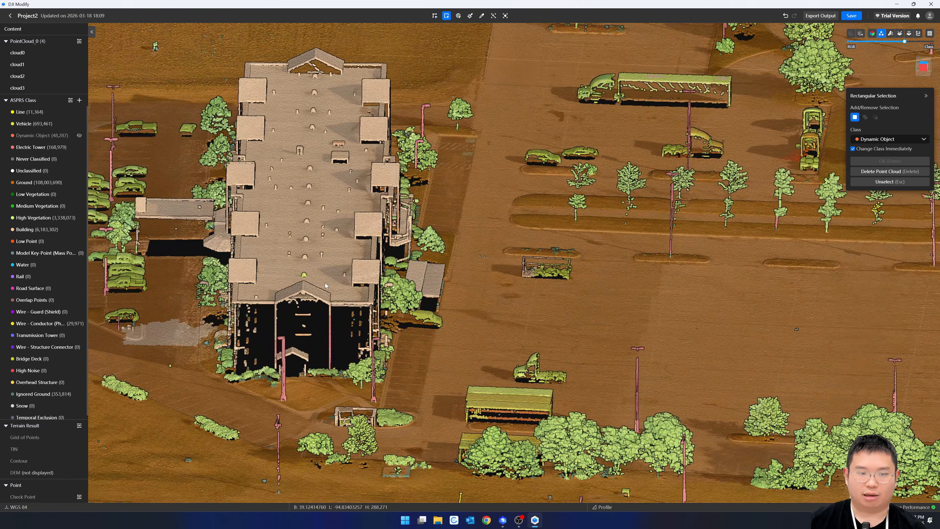
{"action": "scroll", "coordinate": [325, 282], "scroll_direction": "up", "scroll_amount": 10}
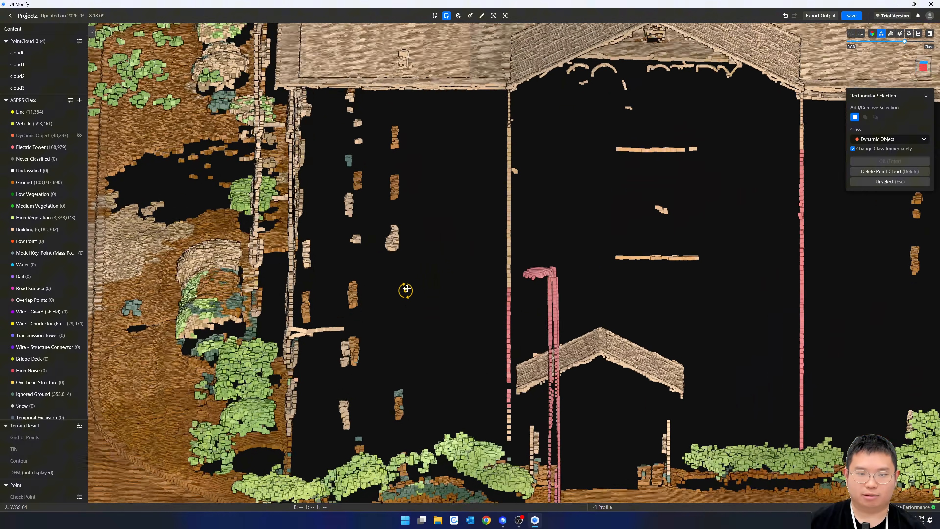
{"action": "middle_click_drag", "start_coordinate": [407, 288], "coordinate": [407, 224]}
{"action": "middle_click_drag", "start_coordinate": [407, 274], "coordinate": [412, 296]}
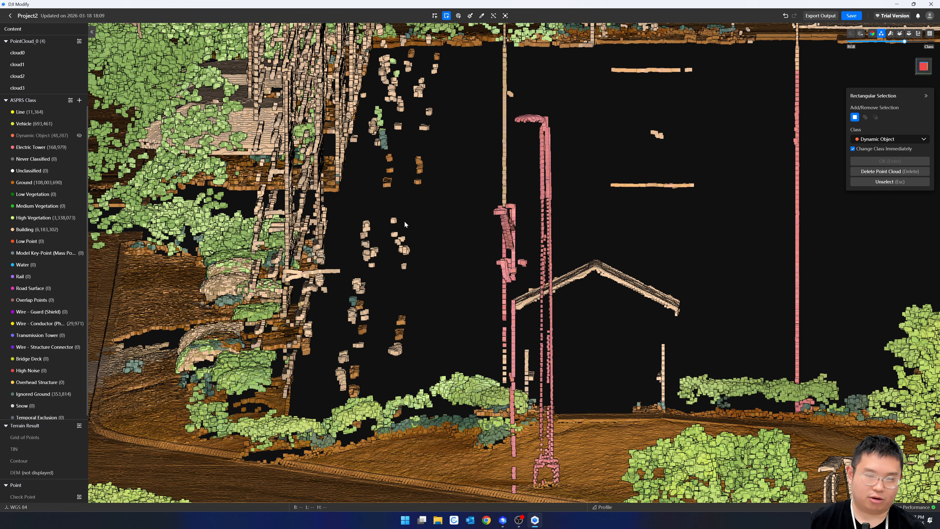
{"action": "middle_click_drag", "start_coordinate": [400, 199], "coordinate": [458, 188]}
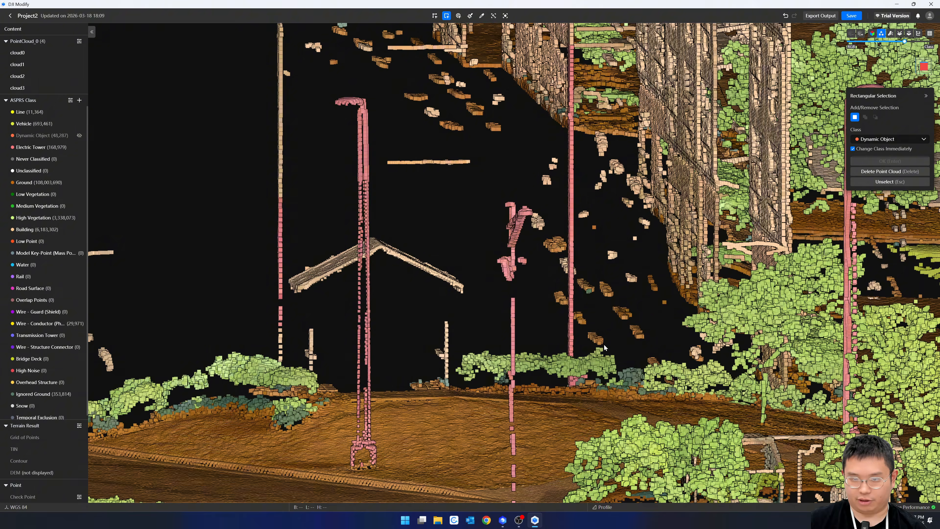
{"action": "scroll", "coordinate": [603, 344], "scroll_direction": "down", "scroll_amount": 5}
{"action": "middle_click_drag", "start_coordinate": [600, 344], "coordinate": [529, 374]}
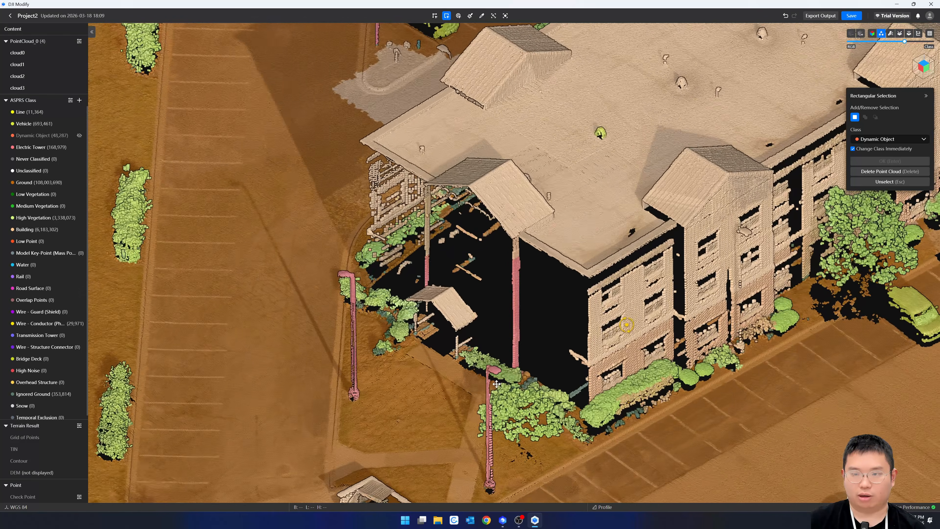
{"action": "scroll", "coordinate": [518, 374], "scroll_direction": "down", "scroll_amount": 3}
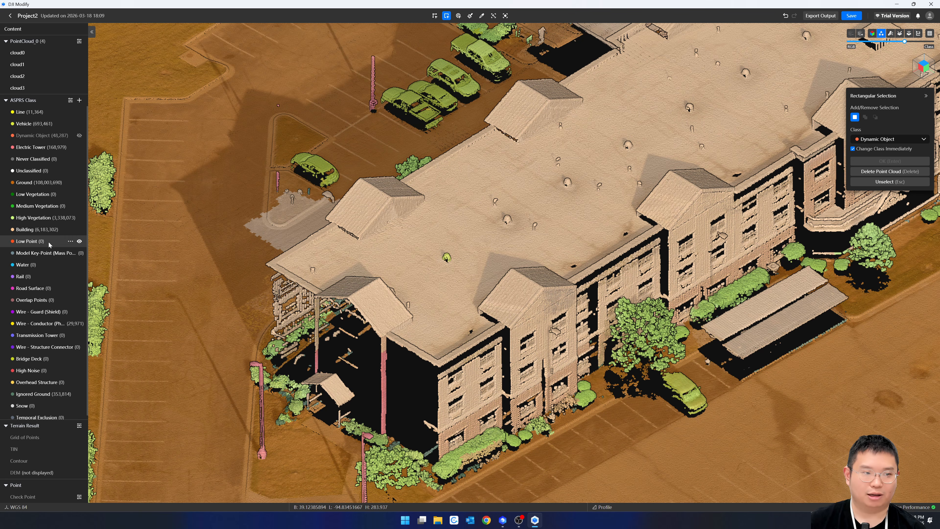
Step: Toggle the Building class off and on, and examine the points inside the building's end facade from several angles
{"action": "left_click", "coordinate": [79, 229]}
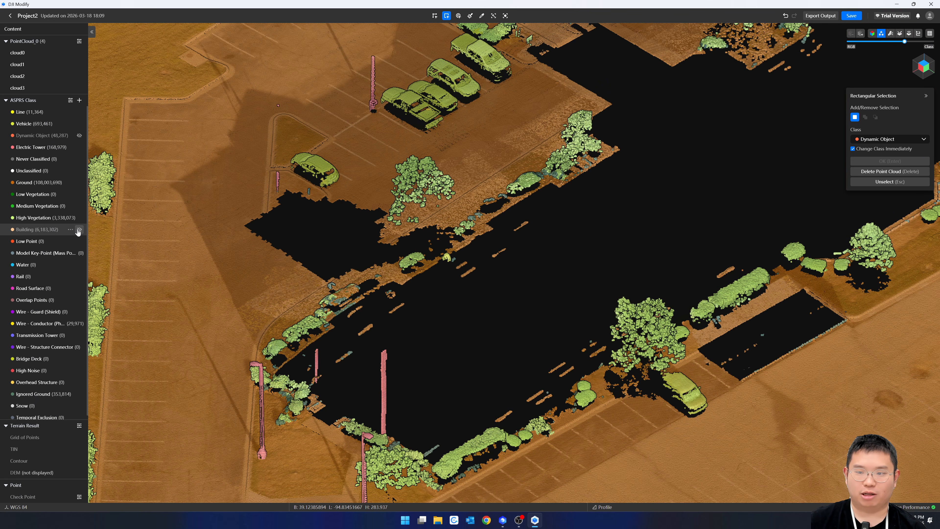
{"action": "left_click", "coordinate": [78, 230]}
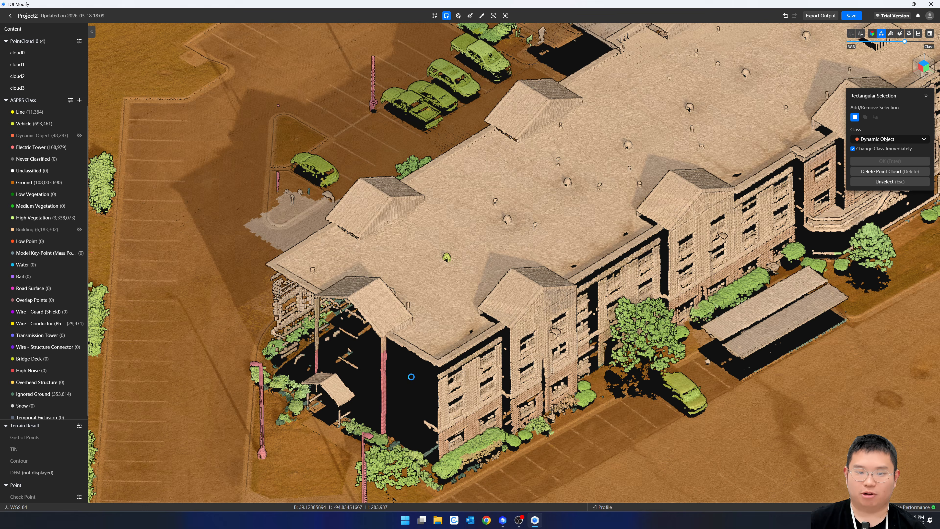
{"action": "scroll", "coordinate": [392, 399], "scroll_direction": "down", "scroll_amount": 3}
{"action": "middle_click_drag", "start_coordinate": [391, 401], "coordinate": [517, 328]}
{"action": "scroll", "coordinate": [453, 361], "scroll_direction": "up", "scroll_amount": 6}
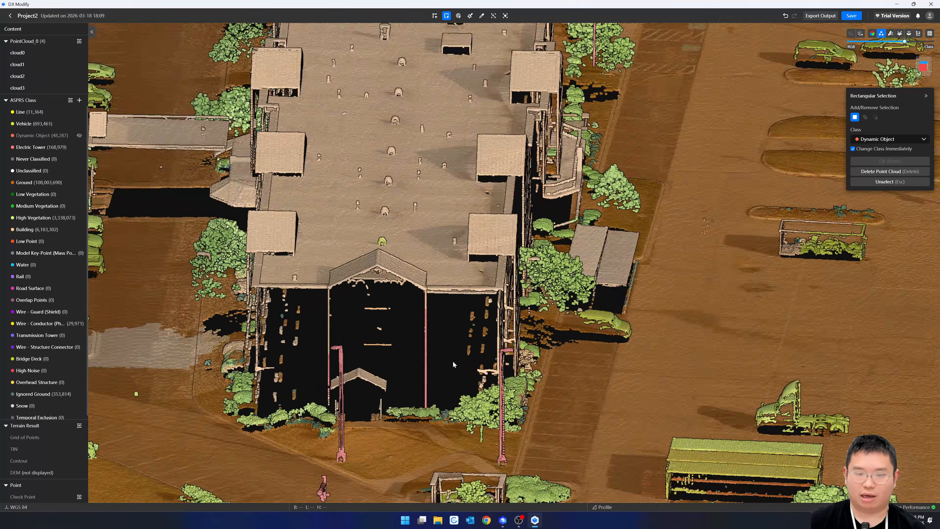
{"action": "middle_click_drag", "start_coordinate": [456, 360], "coordinate": [461, 298]}
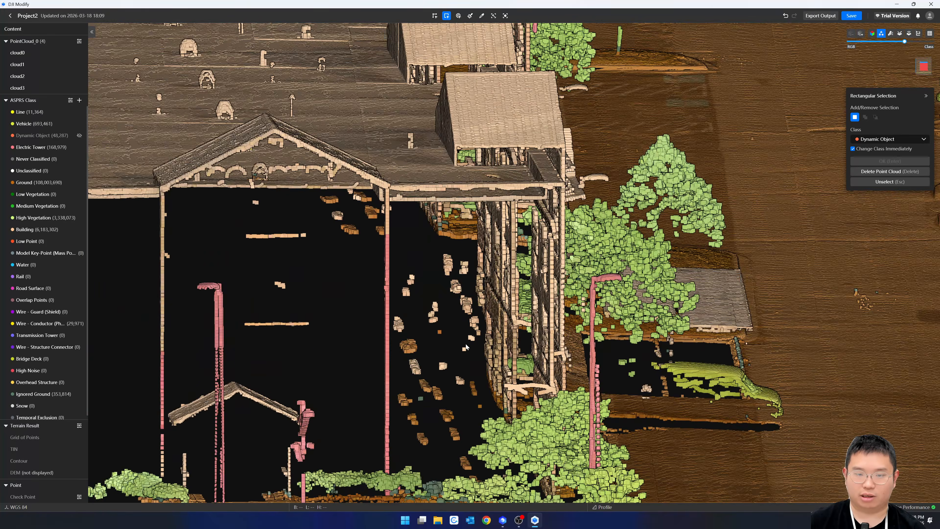
{"action": "mouse_move", "coordinate": [463, 339]}
{"action": "middle_mouse_down"}
{"action": "mouse_move", "coordinate": [456, 361]}
{"action": "mouse_move", "coordinate": [474, 335]}
{"action": "mouse_move", "coordinate": [470, 372]}
{"action": "middle_mouse_up"}
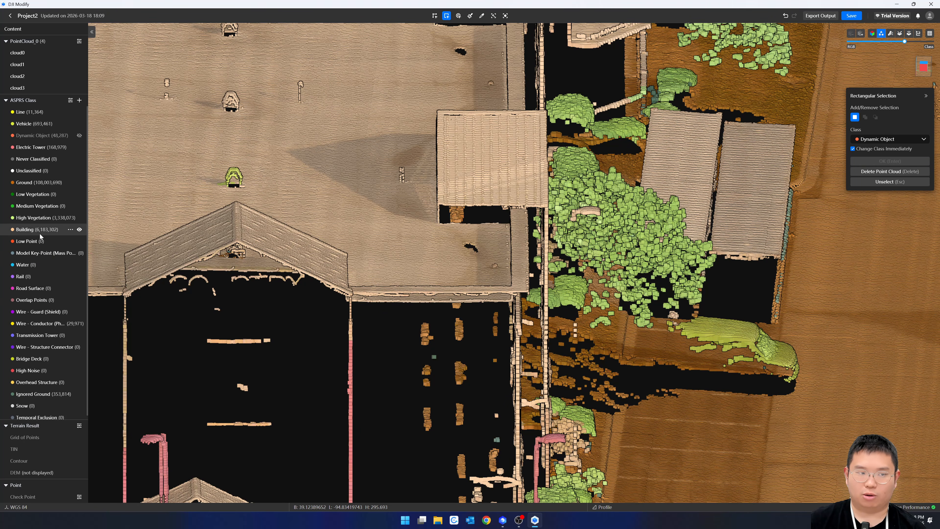
Step: Hide the Building class and switch to a top view of the whole site around the long building
{"action": "middle_click_drag", "start_coordinate": [348, 350], "coordinate": [459, 322]}
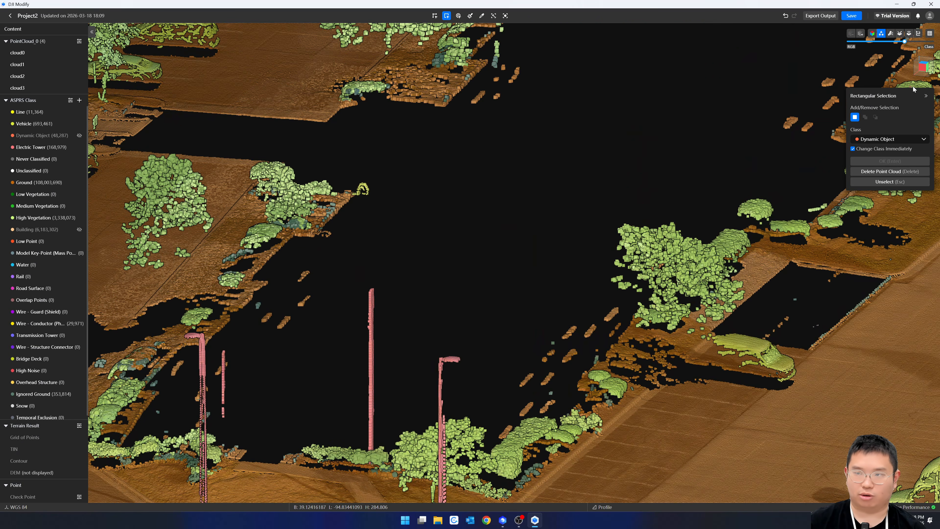
{"action": "left_click", "coordinate": [922, 65]}
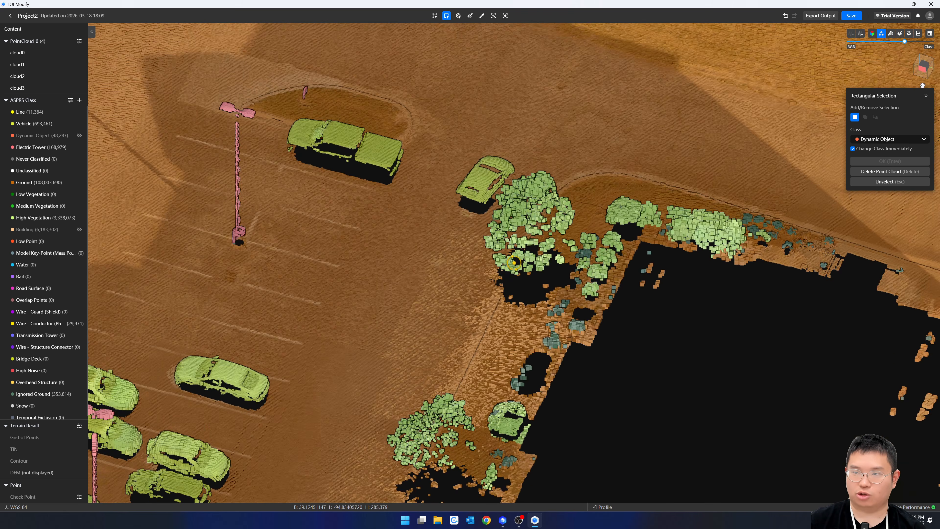
{"action": "scroll", "coordinate": [454, 310], "scroll_direction": "up", "scroll_amount": 6}
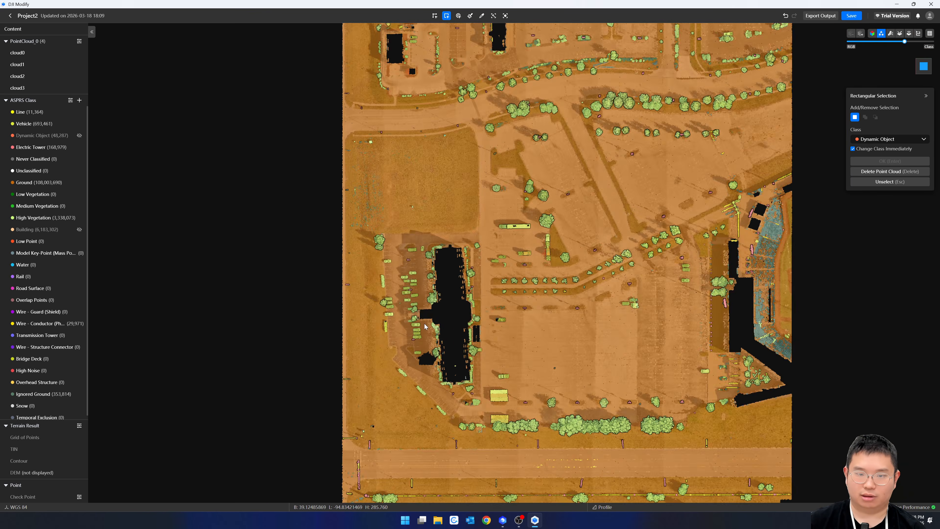
Step: Delete the stray points scattered inside the long building's footprint using polygon selection
{"action": "scroll", "coordinate": [455, 308], "scroll_direction": "up", "scroll_amount": 3}
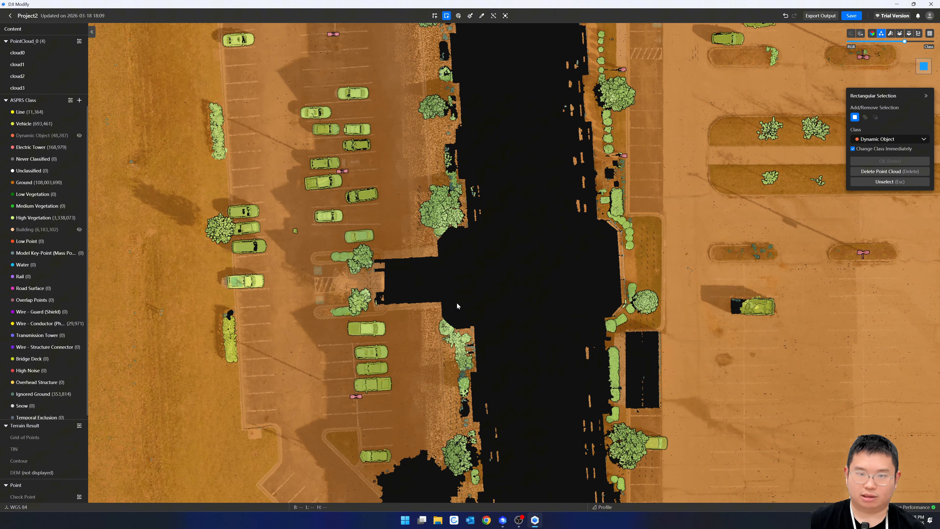
{"action": "middle_click_drag", "start_coordinate": [525, 360], "coordinate": [523, 239]}
{"action": "scroll", "coordinate": [537, 339], "scroll_direction": "up", "scroll_amount": 2}
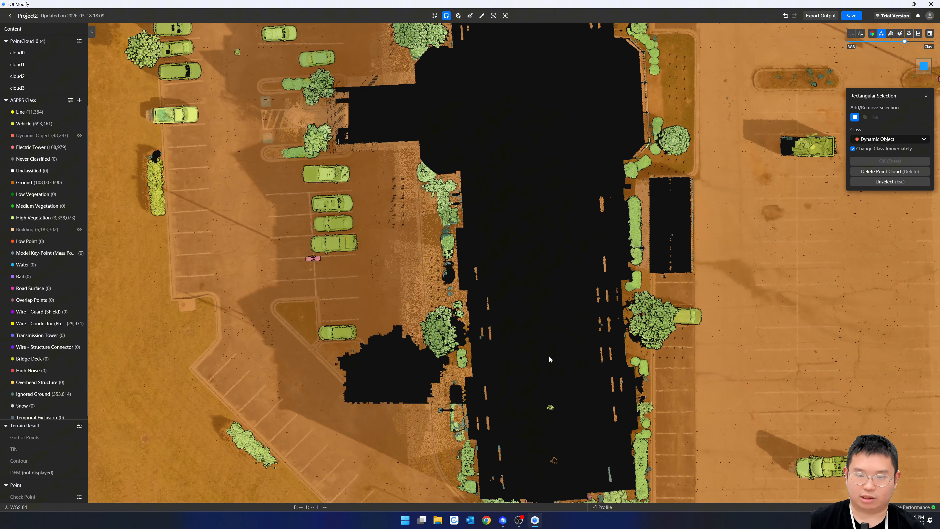
{"action": "middle_click_drag", "start_coordinate": [548, 355], "coordinate": [541, 325]}
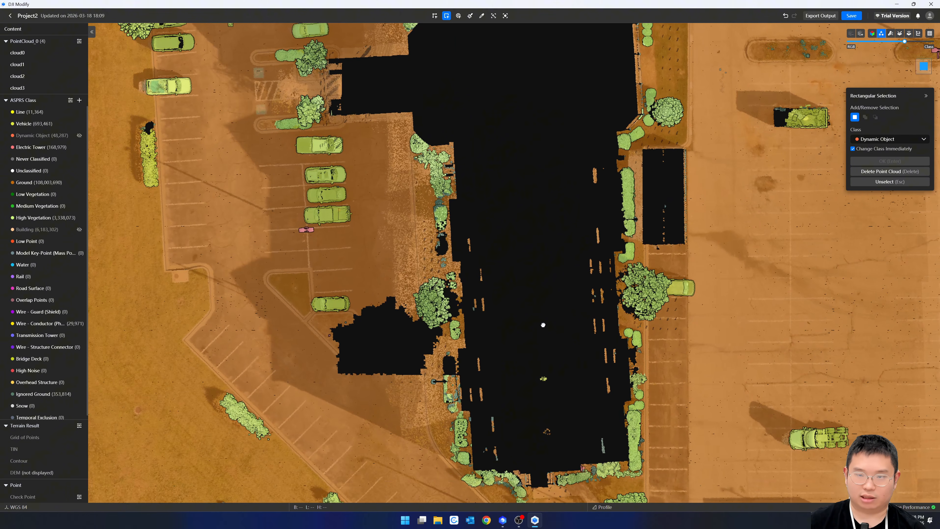
{"action": "left_click", "coordinate": [436, 17]}
{"action": "mouse_move", "coordinate": [456, 219]}
{"action": "left_mouse_down"}
{"action": "mouse_move", "coordinate": [468, 289]}
{"action": "mouse_move", "coordinate": [465, 390]}
{"action": "mouse_move", "coordinate": [480, 457]}
{"action": "mouse_move", "coordinate": [500, 466]}
{"action": "mouse_move", "coordinate": [614, 457]}
{"action": "mouse_move", "coordinate": [611, 150]}
{"action": "mouse_move", "coordinate": [518, 176]}
{"action": "mouse_move", "coordinate": [459, 221]}
{"action": "left_mouse_up"}
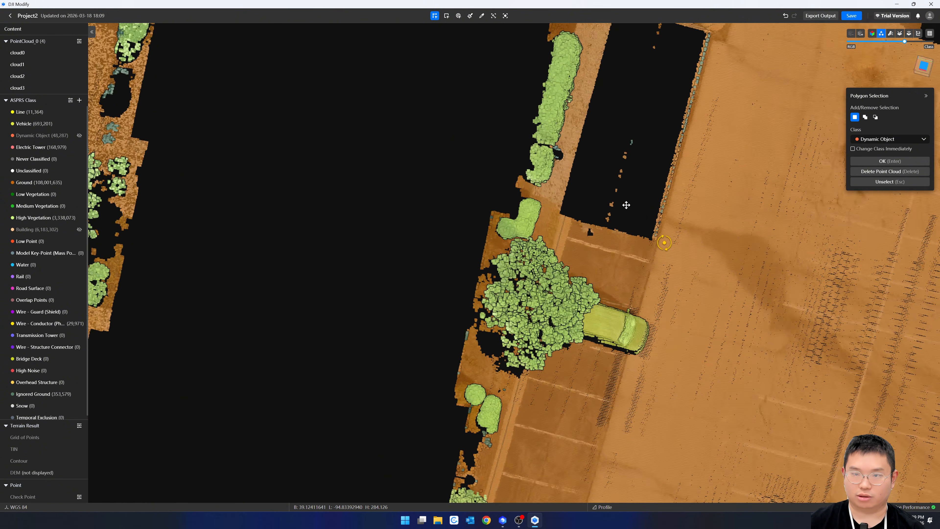
Step: Enclose the row of stray points inside the small rectangular footprint beside the long building with a polygon selection and delete them
{"action": "middle_click_drag", "start_coordinate": [624, 203], "coordinate": [618, 60]}
{"action": "middle_click_drag", "start_coordinate": [633, 151], "coordinate": [634, 328]}
{"action": "mouse_move", "coordinate": [609, 195]}
{"action": "left_mouse_down"}
{"action": "mouse_move", "coordinate": [626, 204]}
{"action": "mouse_move", "coordinate": [608, 413]}
{"action": "mouse_move", "coordinate": [600, 404]}
{"action": "left_mouse_up"}
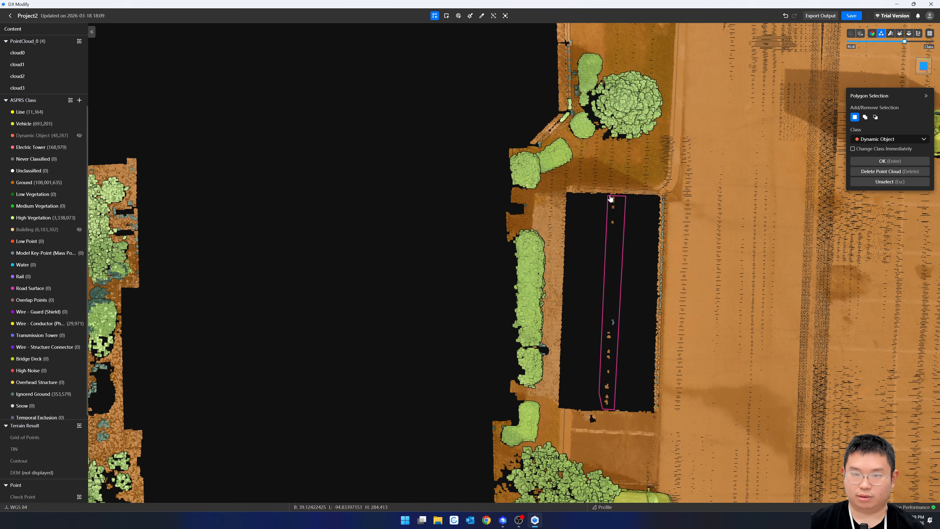
{"action": "key", "text": "Return"}
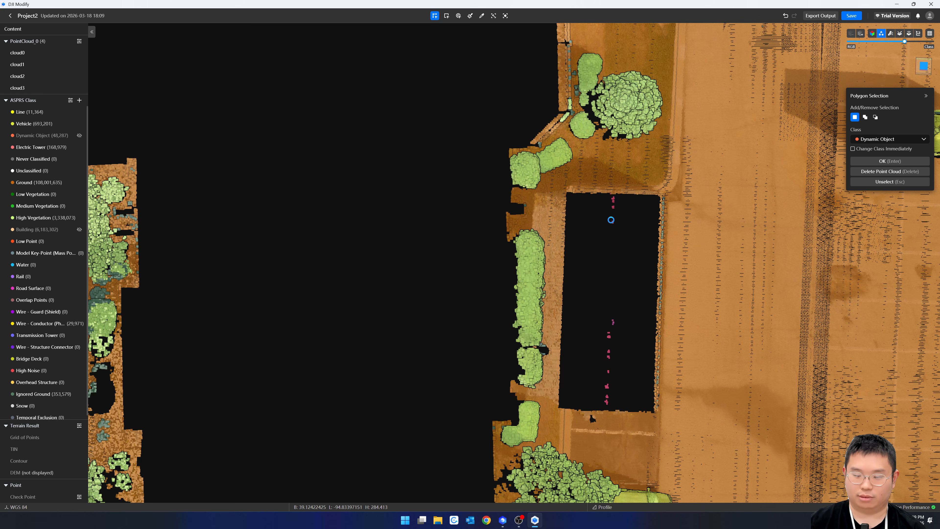
{"action": "scroll", "coordinate": [591, 276], "scroll_direction": "down", "scroll_amount": 5}
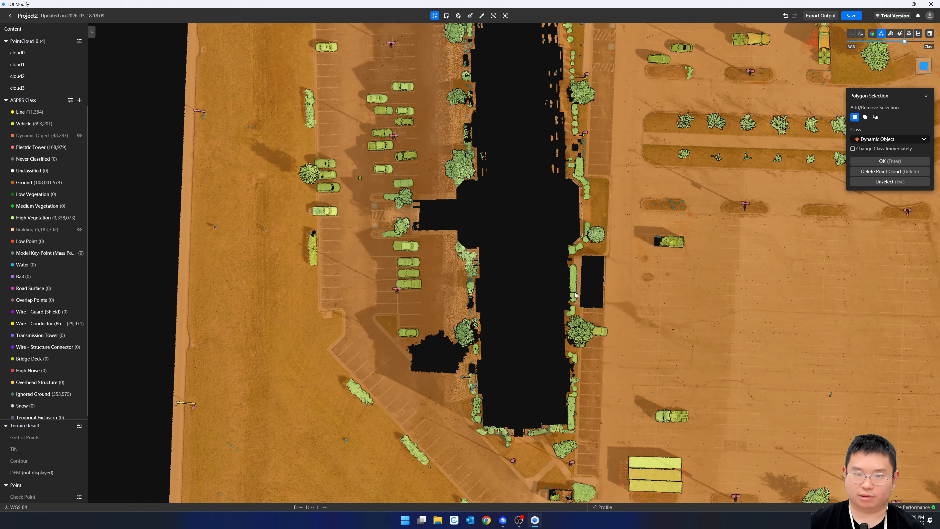
Step: Inspect the cleaned building footprints and the surrounding ground from oblique views of the site
{"action": "mouse_move", "coordinate": [543, 269]}
{"action": "middle_mouse_down"}
{"action": "mouse_move", "coordinate": [494, 252]}
{"action": "mouse_move", "coordinate": [473, 218]}
{"action": "middle_mouse_up"}
{"action": "middle_click_drag", "start_coordinate": [487, 259], "coordinate": [436, 187]}
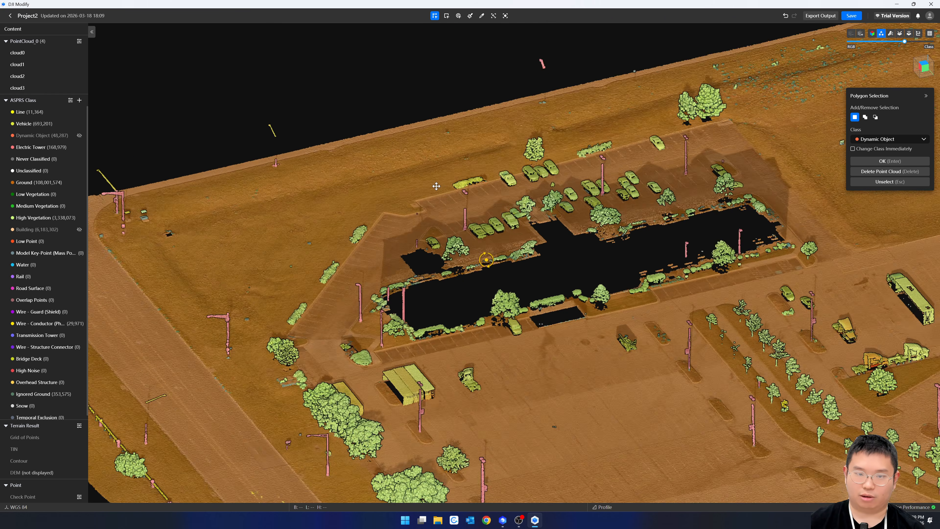
{"action": "scroll", "coordinate": [438, 306], "scroll_direction": "up", "scroll_amount": 3}
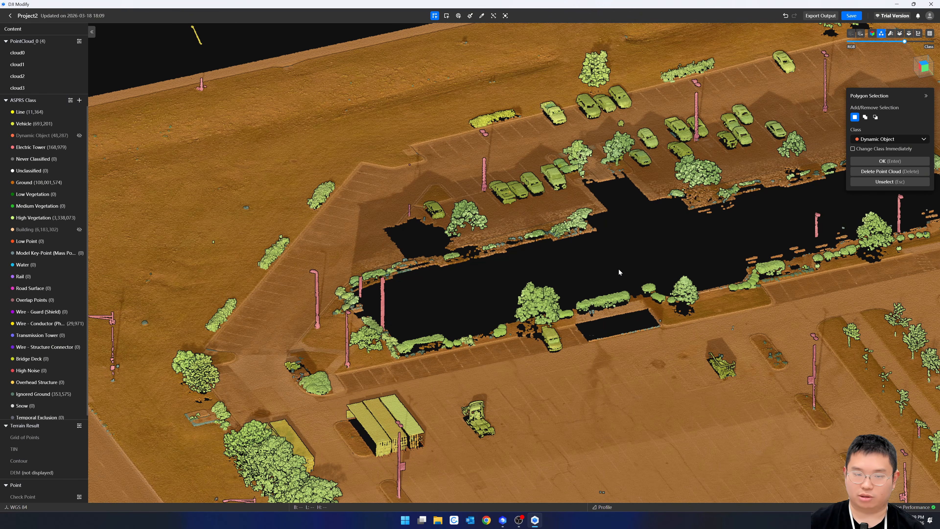
{"action": "left_click_drag", "start_coordinate": [739, 266], "coordinate": [550, 305]}
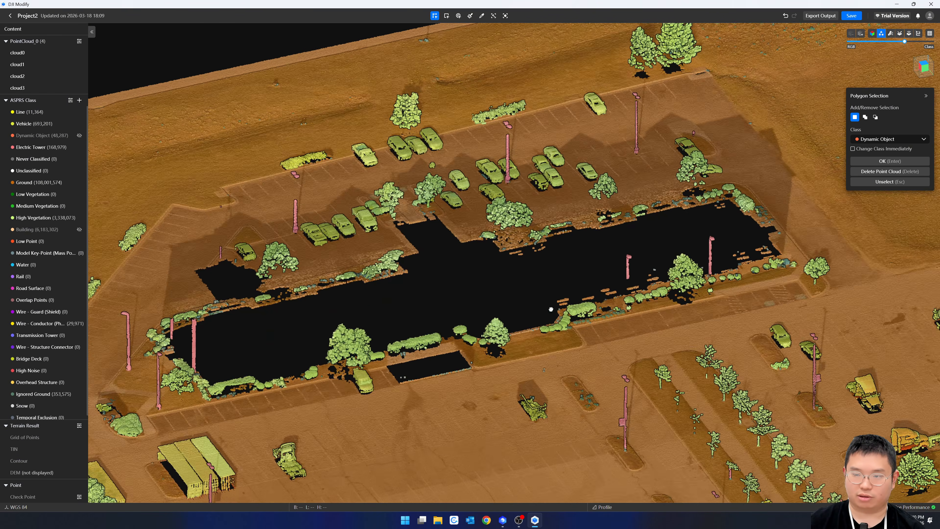
{"action": "middle_click_drag", "start_coordinate": [549, 295], "coordinate": [652, 354]}
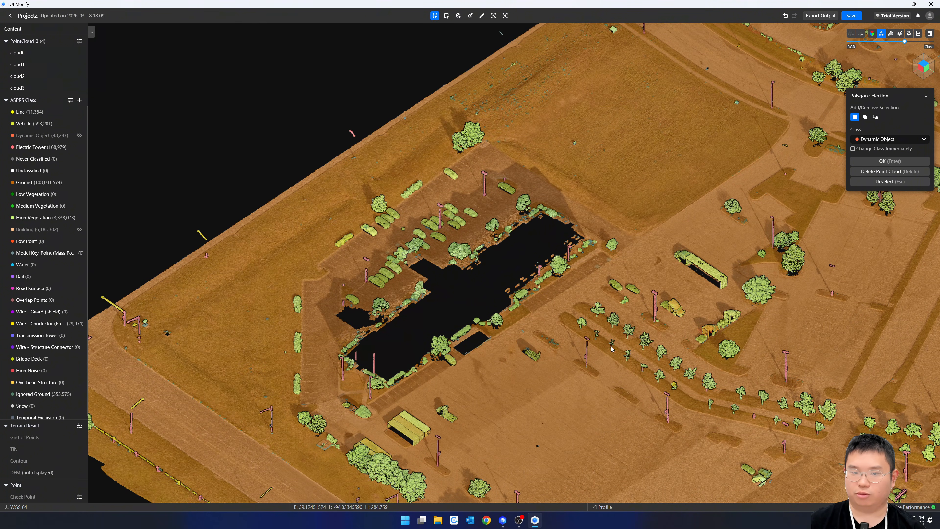
{"action": "middle_click_drag", "start_coordinate": [477, 357], "coordinate": [527, 375]}
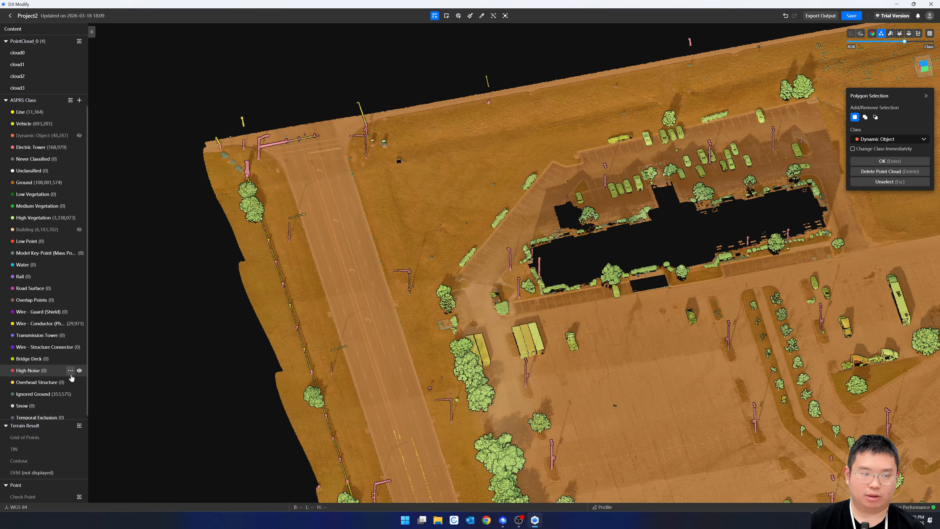
Step: Generate the DEM, contour, grid of points and TIN terrain results with a contour interval of 1 m
{"action": "scroll", "coordinate": [72, 369], "scroll_direction": "down", "scroll_amount": 1}
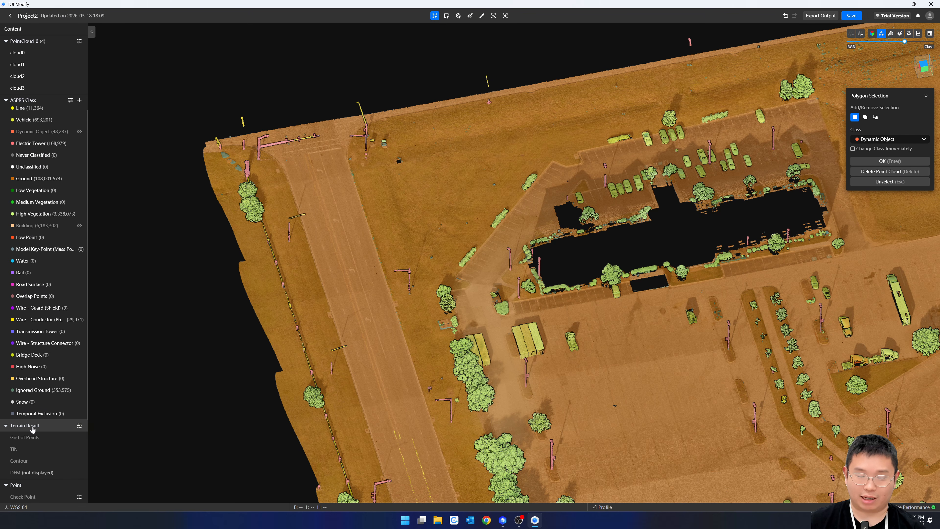
{"action": "left_click", "coordinate": [78, 426]}
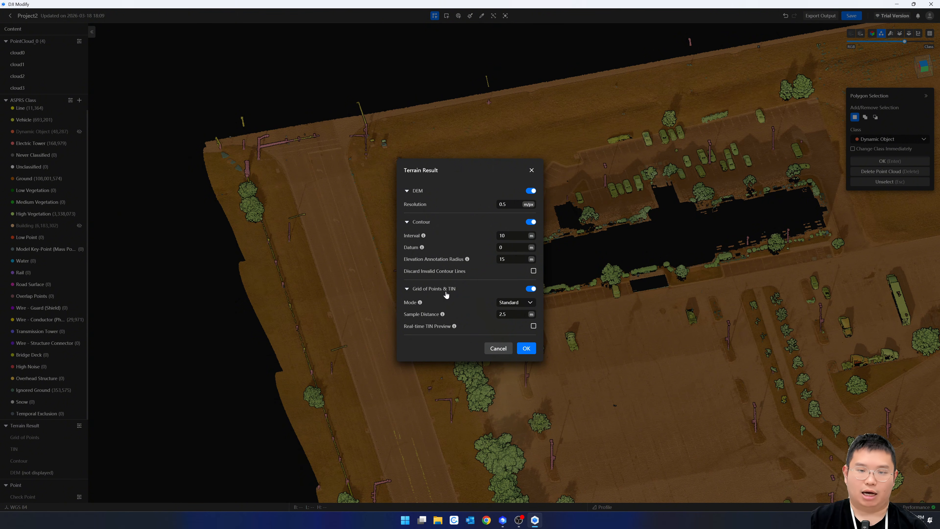
{"action": "left_click", "coordinate": [506, 236]}
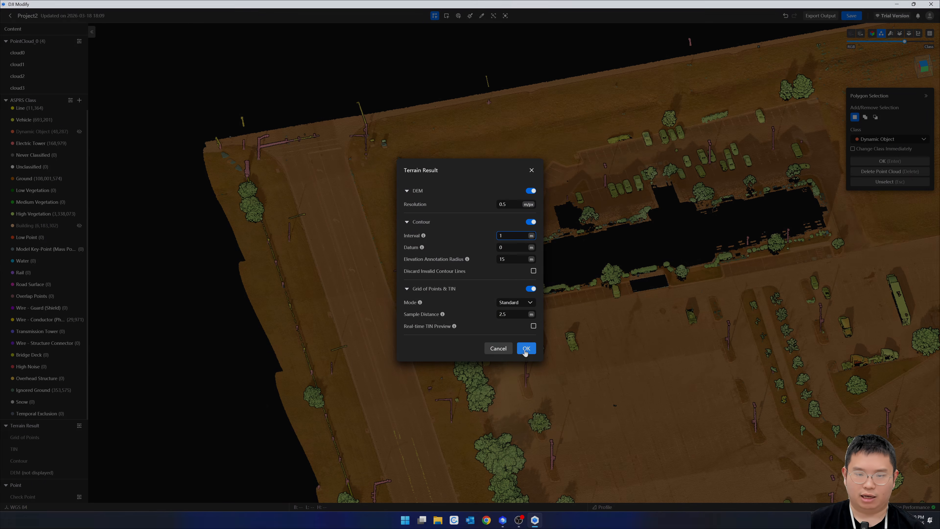
{"action": "left_click", "coordinate": [525, 349]}
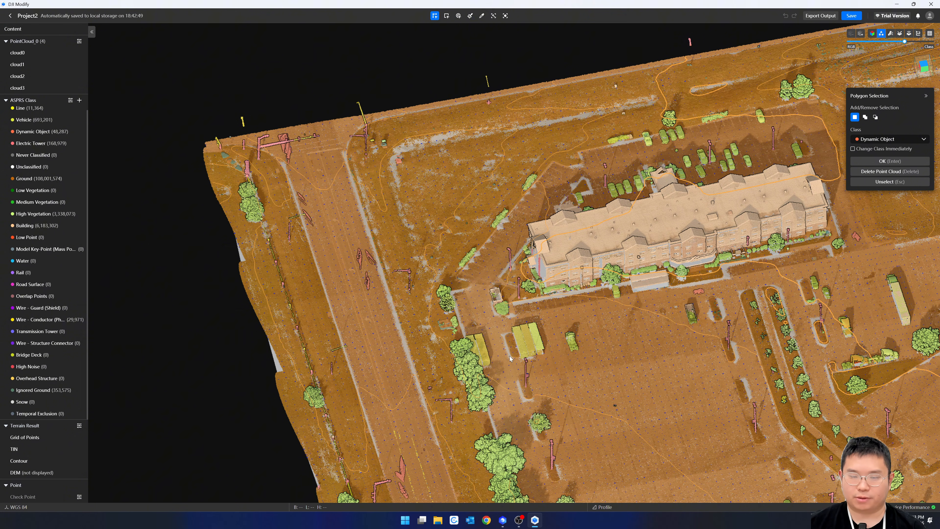
Step: Examine the generated contour lines and grid points across the parking lot and around the long building
{"action": "middle_click_drag", "start_coordinate": [496, 408], "coordinate": [756, 344]}
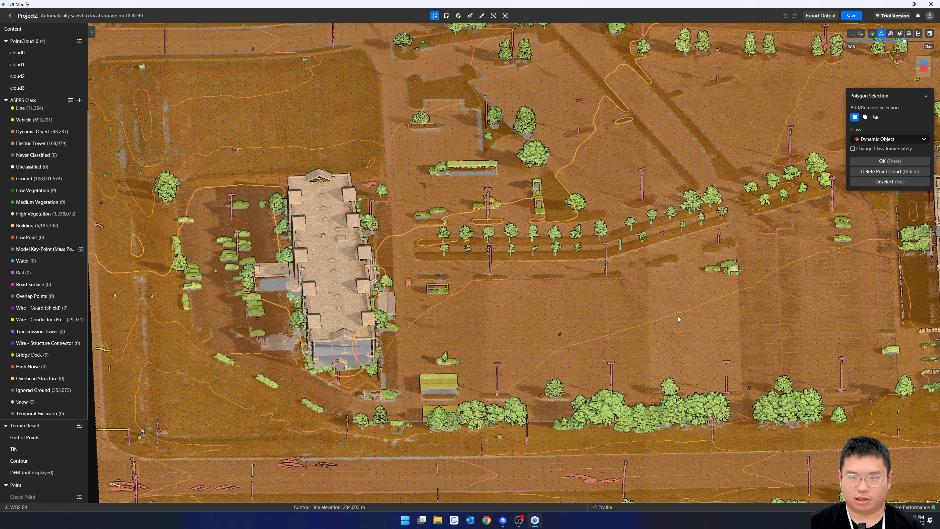
{"action": "scroll", "coordinate": [551, 315], "scroll_direction": "down", "scroll_amount": 10}
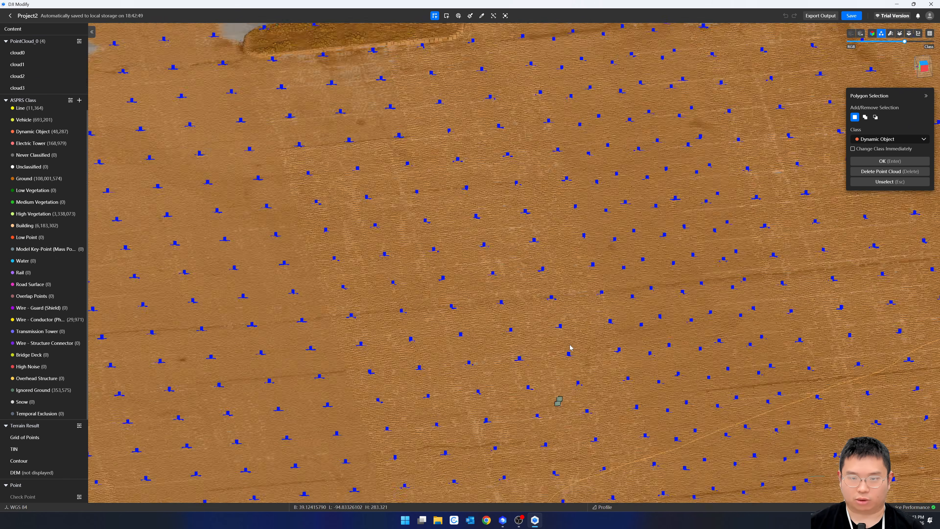
{"action": "middle_click_drag", "start_coordinate": [570, 348], "coordinate": [403, 281]}
{"action": "scroll", "coordinate": [425, 370], "scroll_direction": "up", "scroll_amount": 10}
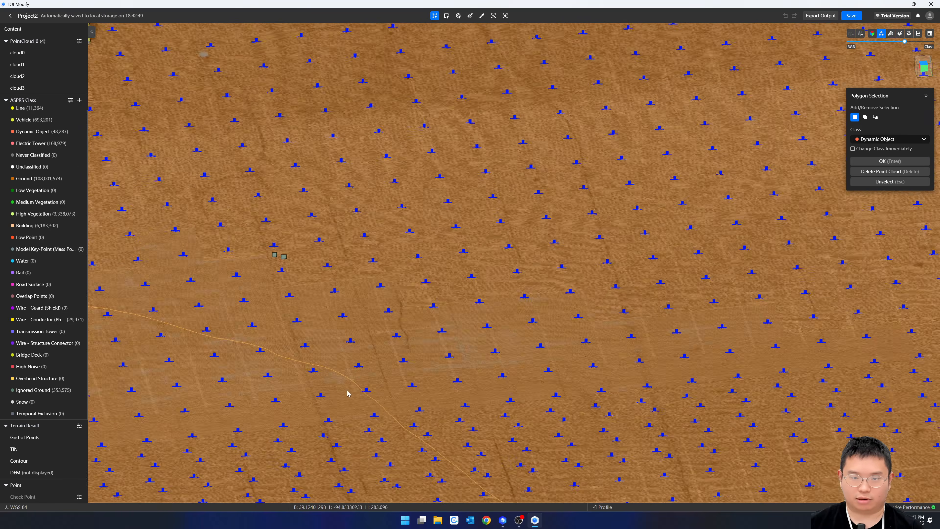
{"action": "scroll", "coordinate": [426, 370], "scroll_direction": "up", "scroll_amount": 3}
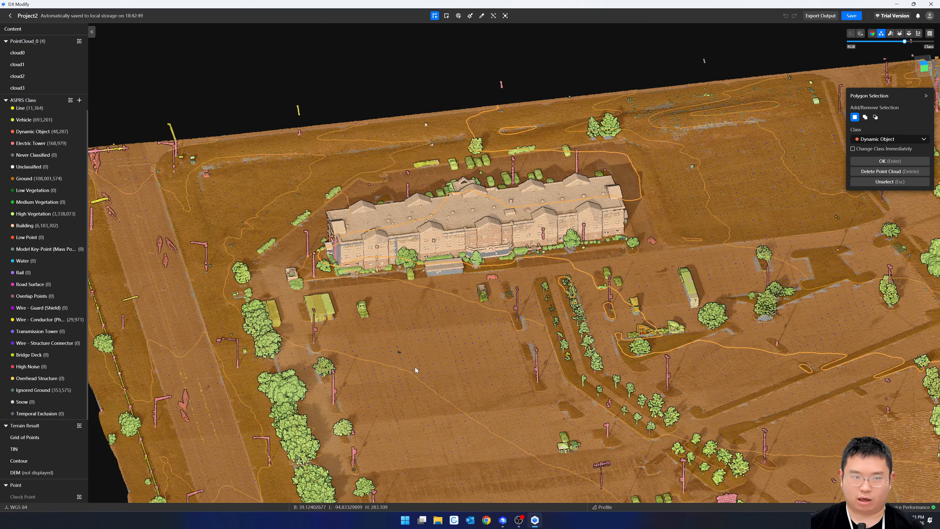
{"action": "scroll", "coordinate": [344, 330], "scroll_direction": "down", "scroll_amount": 3}
{"action": "scroll", "coordinate": [383, 343], "scroll_direction": "down", "scroll_amount": 2}
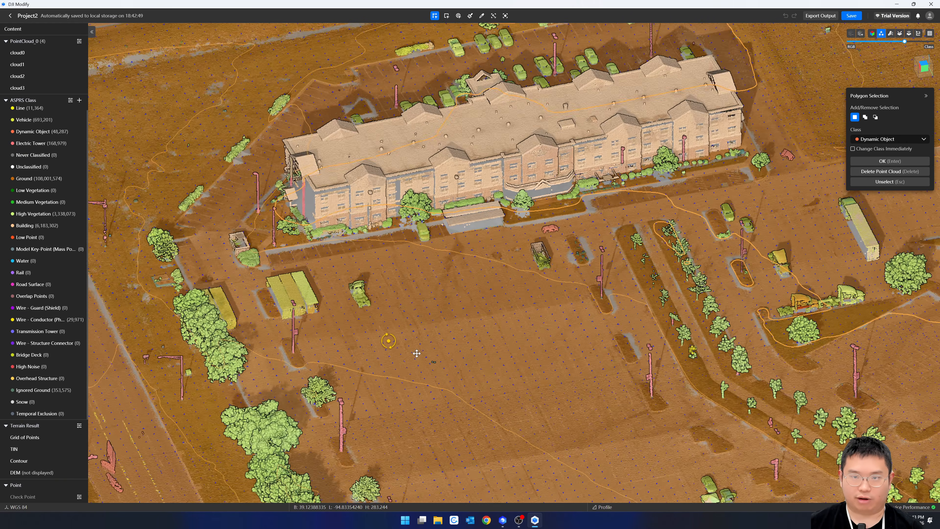
{"action": "middle_click_drag", "start_coordinate": [383, 338], "coordinate": [505, 348]}
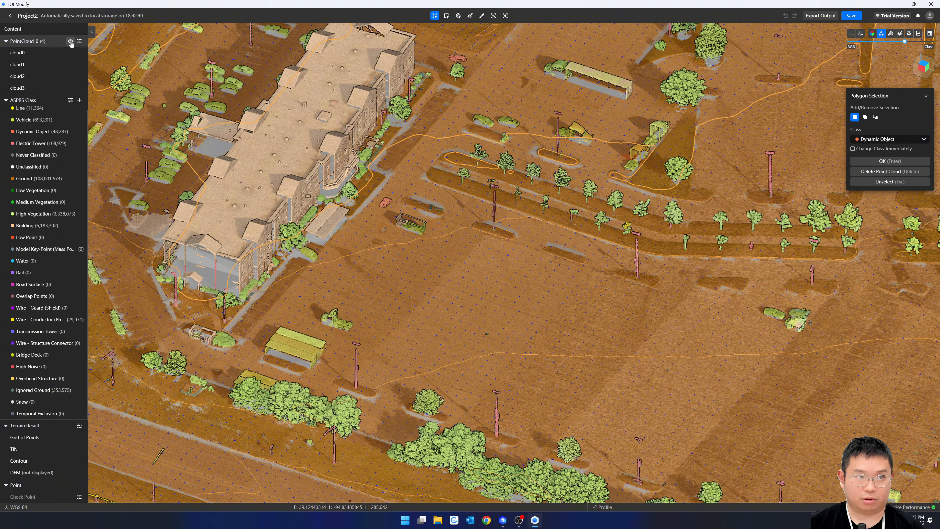
Step: Hide the whole PointCloud_0 group and view the bare terrain surface with its contours and grid points
{"action": "left_click", "coordinate": [71, 42]}
{"action": "mouse_move", "coordinate": [559, 304]}
{"action": "middle_mouse_down"}
{"action": "mouse_move", "coordinate": [613, 236]}
{"action": "mouse_move", "coordinate": [698, 302]}
{"action": "mouse_move", "coordinate": [739, 246]}
{"action": "mouse_move", "coordinate": [640, 266]}
{"action": "mouse_move", "coordinate": [623, 252]}
{"action": "mouse_move", "coordinate": [577, 338]}
{"action": "middle_mouse_up"}
{"action": "scroll", "coordinate": [667, 261], "scroll_direction": "down", "scroll_amount": 5}
{"action": "scroll", "coordinate": [579, 253], "scroll_direction": "up", "scroll_amount": 6}
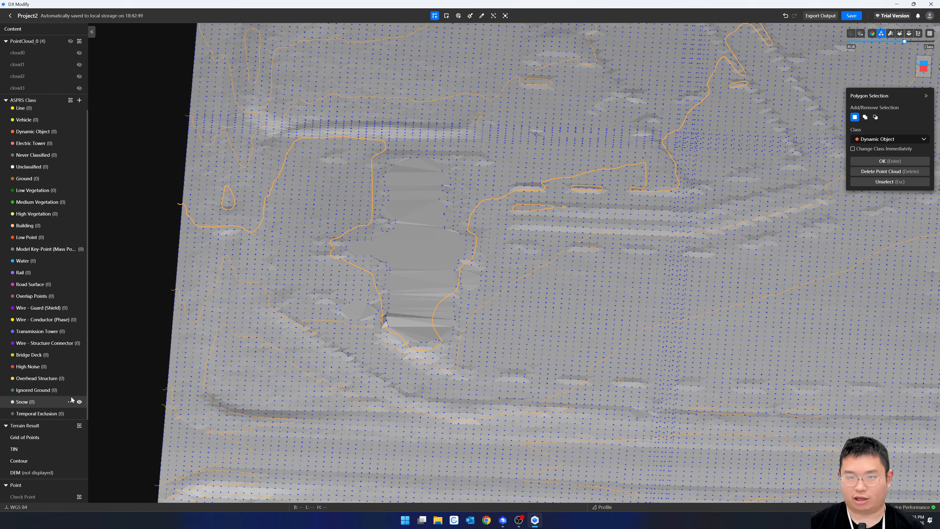
Step: Open the export settings and review the output formats offered for the point cloud
{"action": "left_click", "coordinate": [820, 15]}
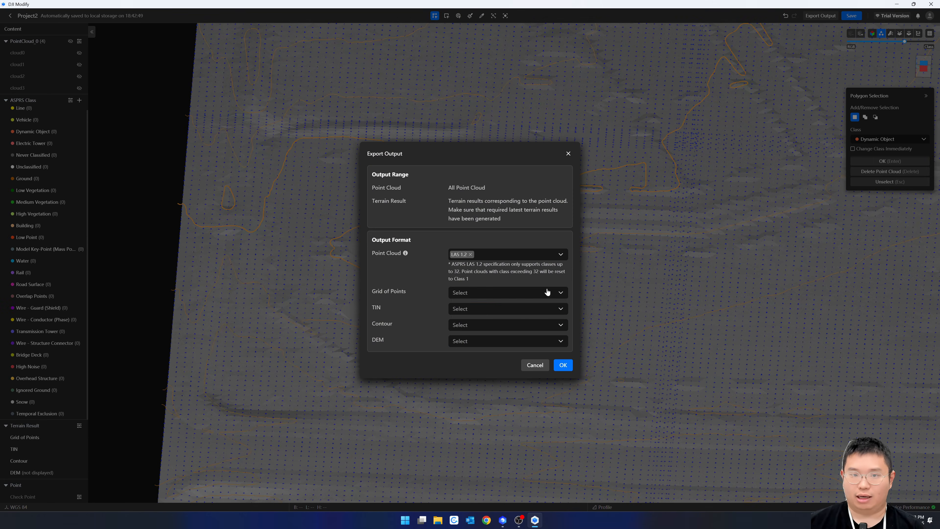
{"action": "left_click", "coordinate": [568, 153]}
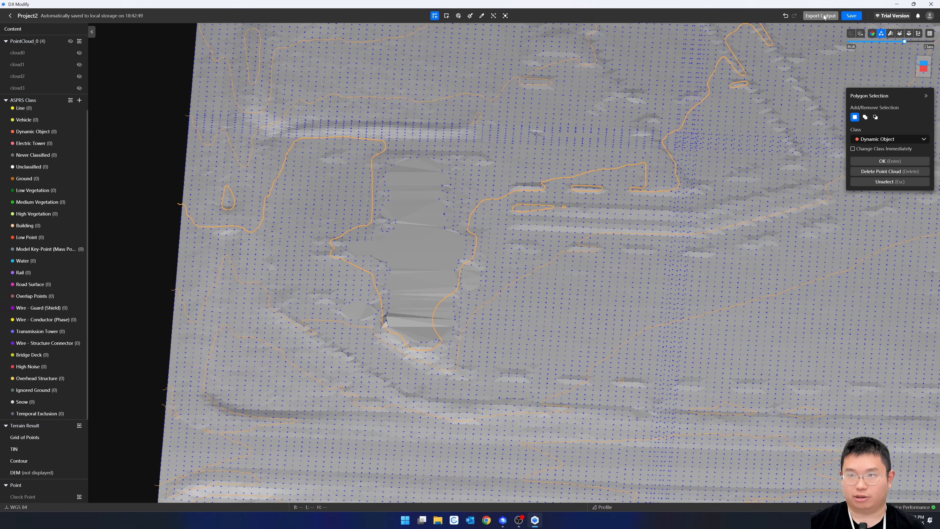
{"action": "left_click", "coordinate": [819, 16]}
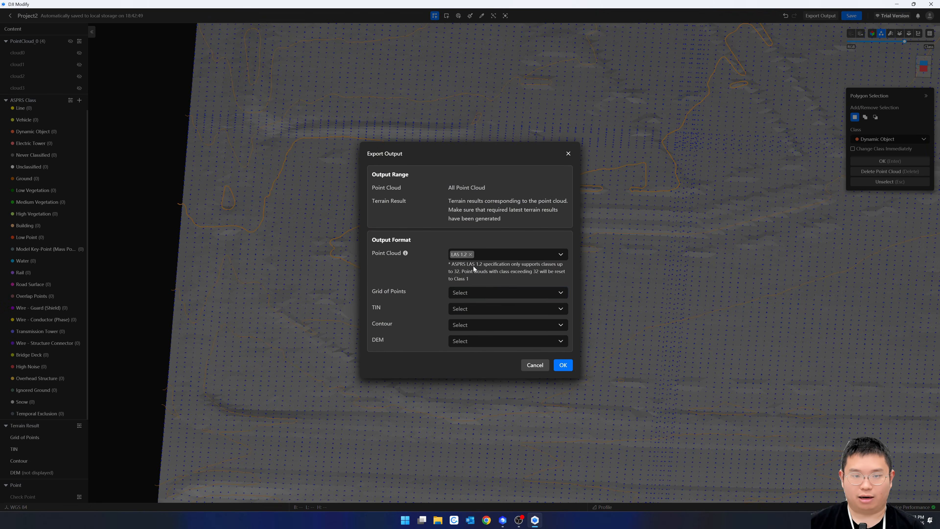
{"action": "left_click", "coordinate": [505, 255]}
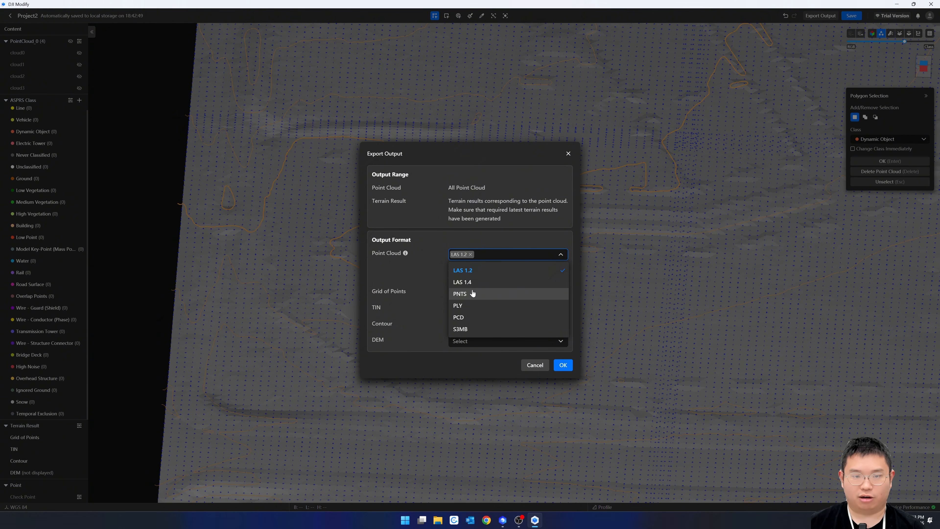
{"action": "left_click", "coordinate": [436, 312]}
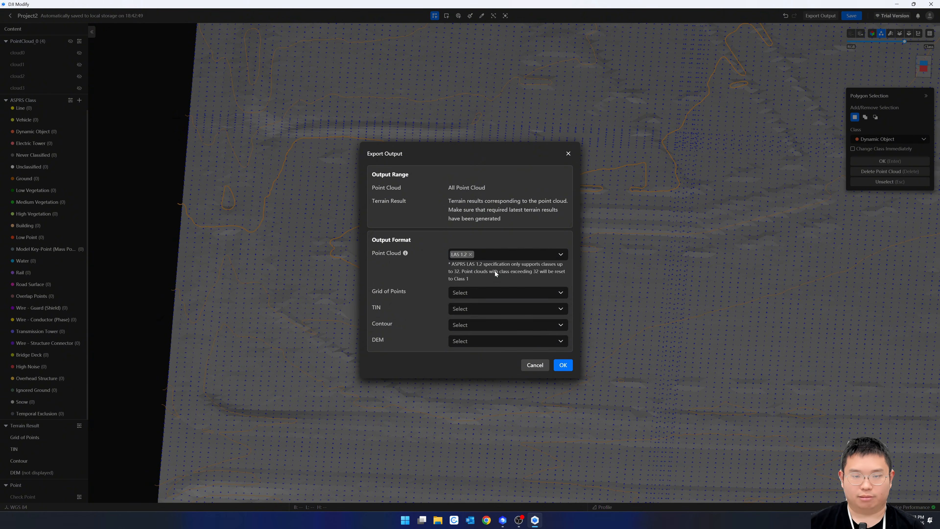
{"action": "left_click", "coordinate": [496, 256]}
{"action": "left_click", "coordinate": [440, 310]}
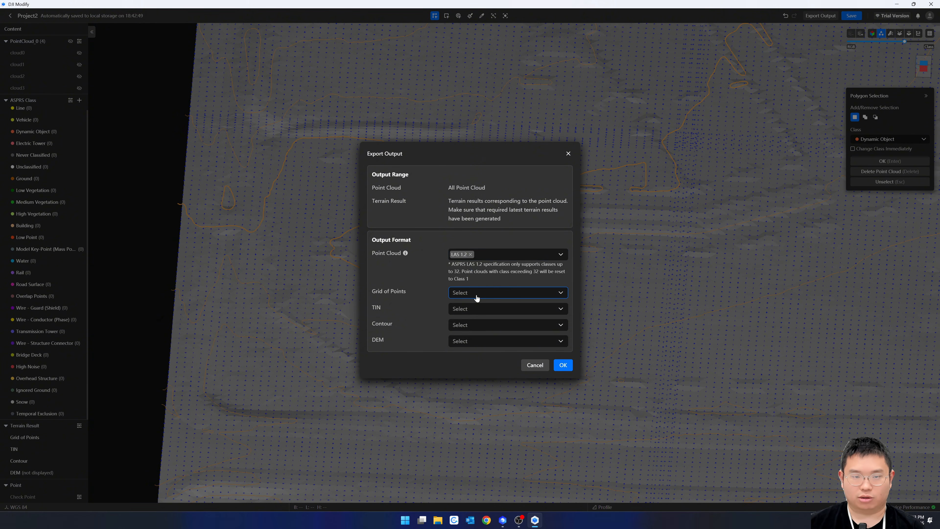
Step: Try the export formats DXF for grid of points, TIN and contour and TIF for the DEM, and cancel the export
{"action": "left_click", "coordinate": [465, 296]}
{"action": "left_click", "coordinate": [382, 295]}
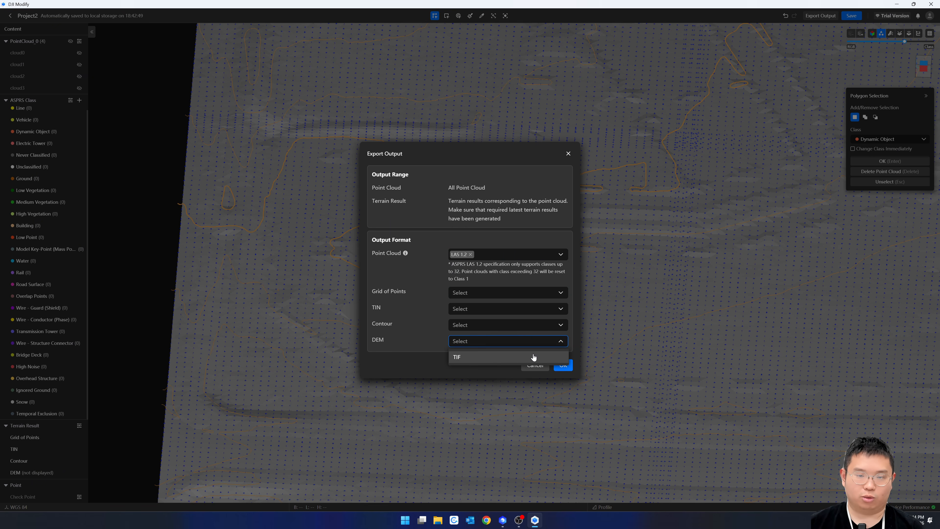
{"action": "left_click", "coordinate": [534, 354]}
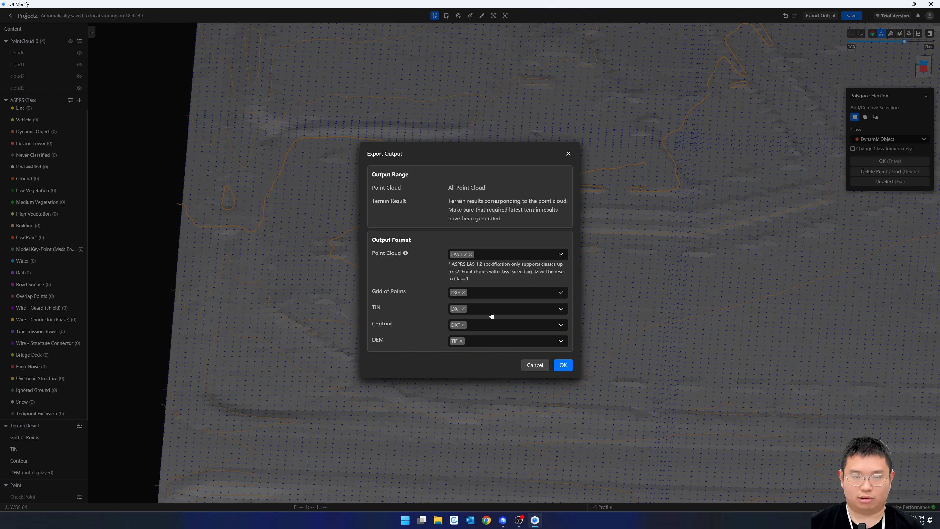
{"action": "left_click", "coordinate": [534, 368]}
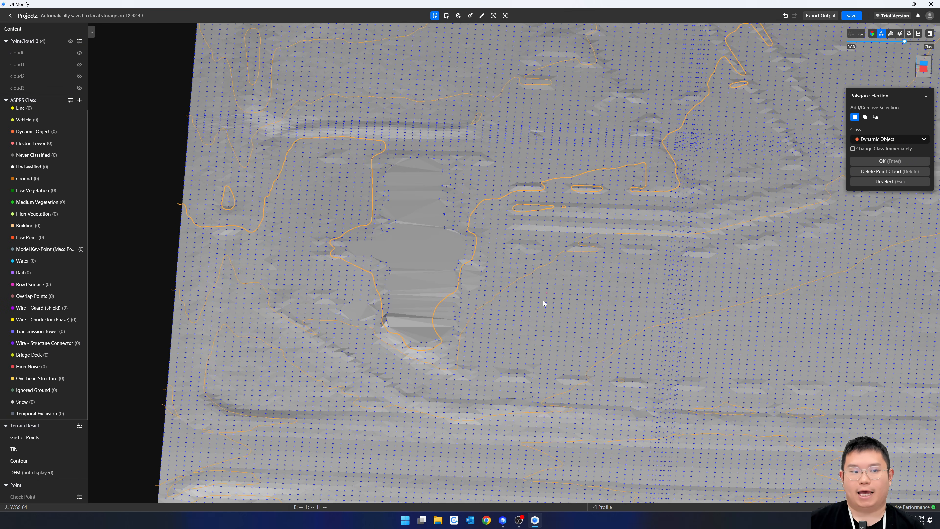